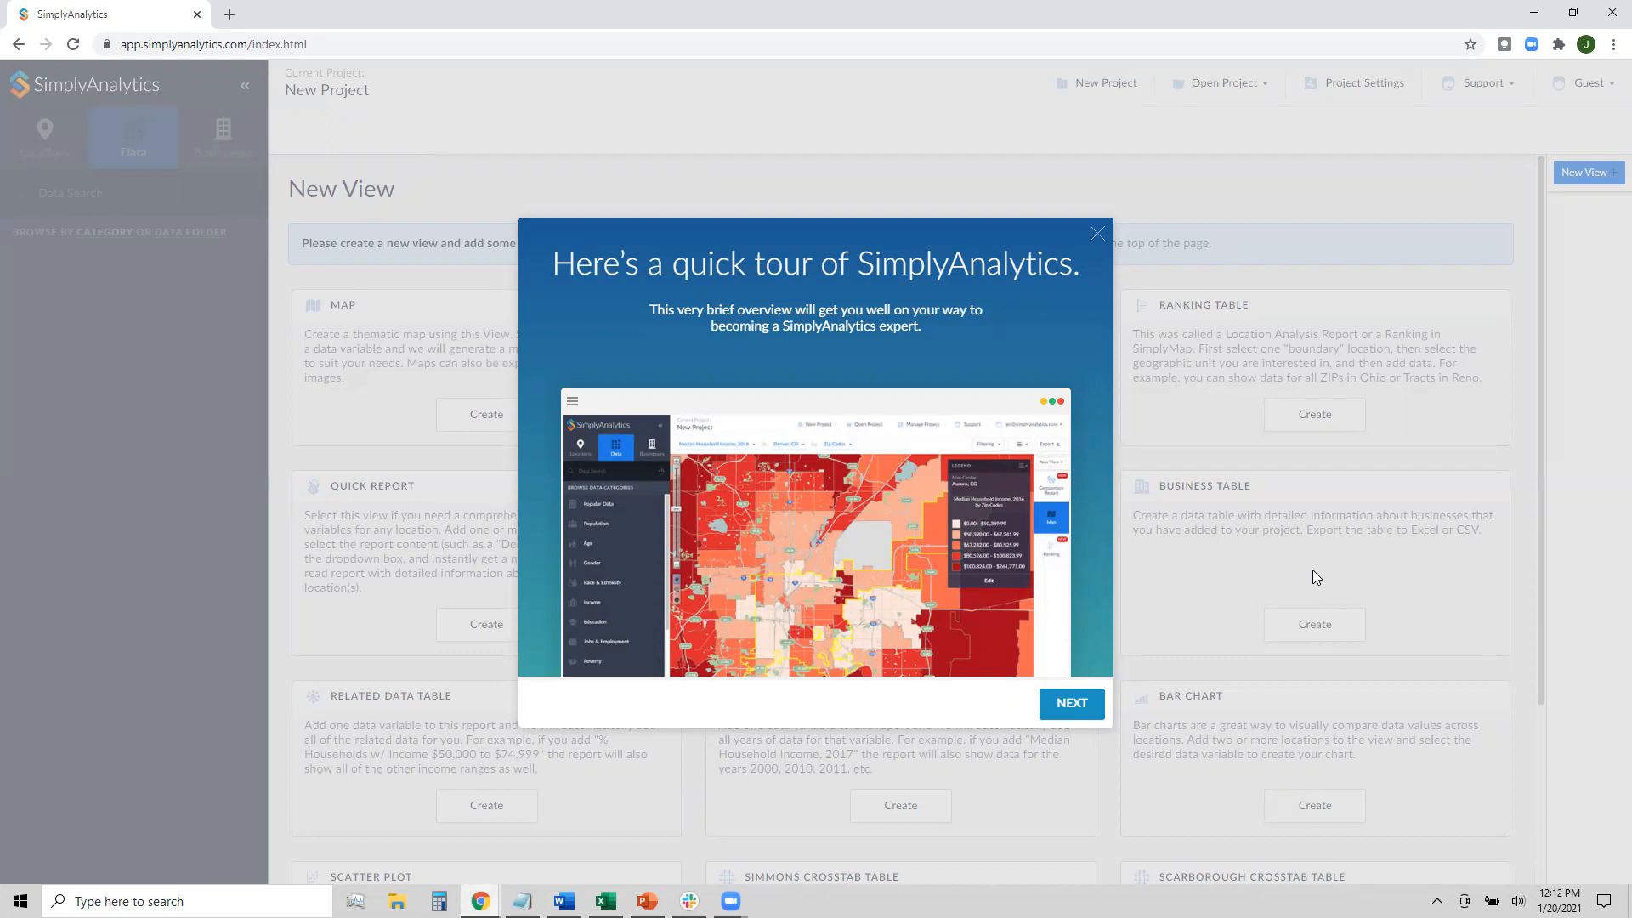
Skip through the introductory tour to reach the New Project location search
click(1064, 707)
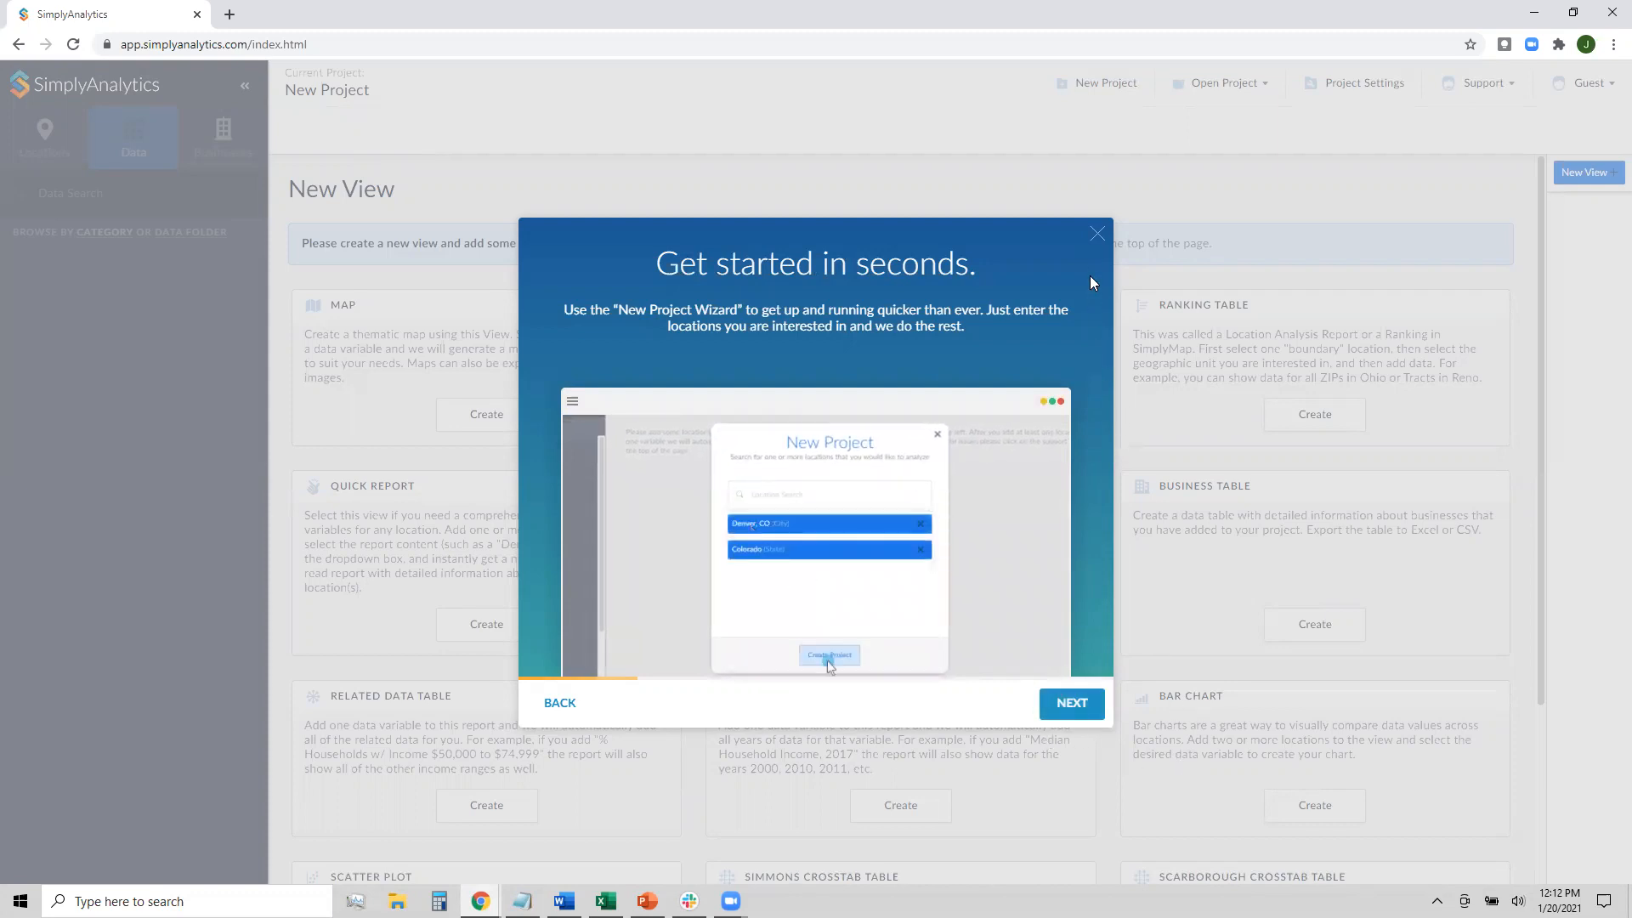
click(1096, 237)
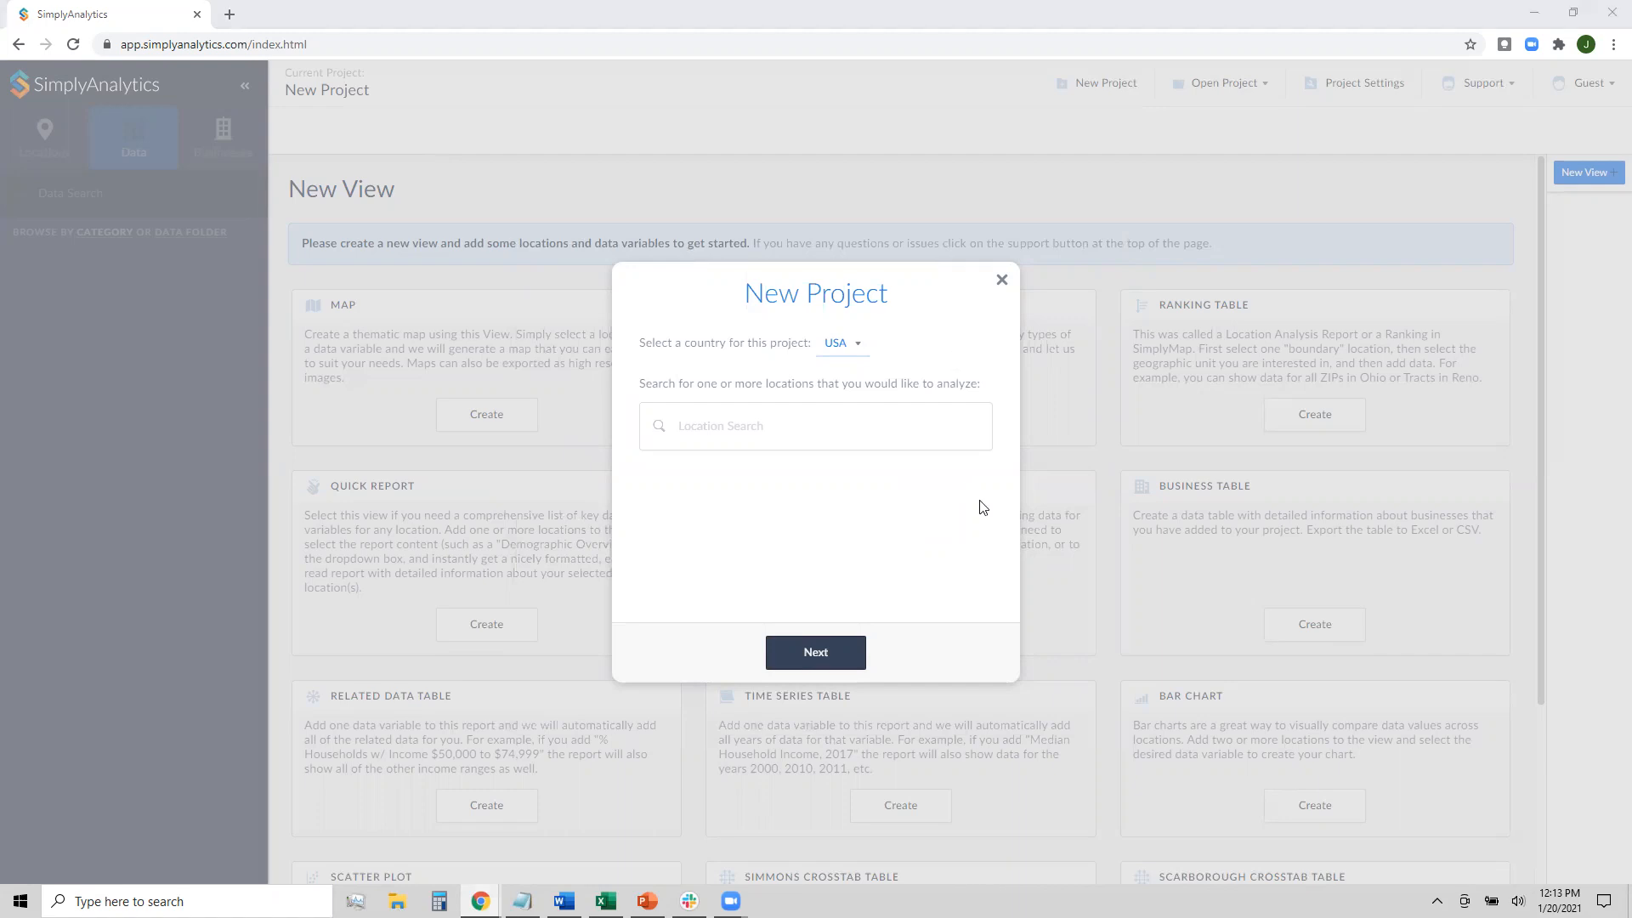
Add Texas, Indiana and Dallas County, TX as project locations
click(886, 421)
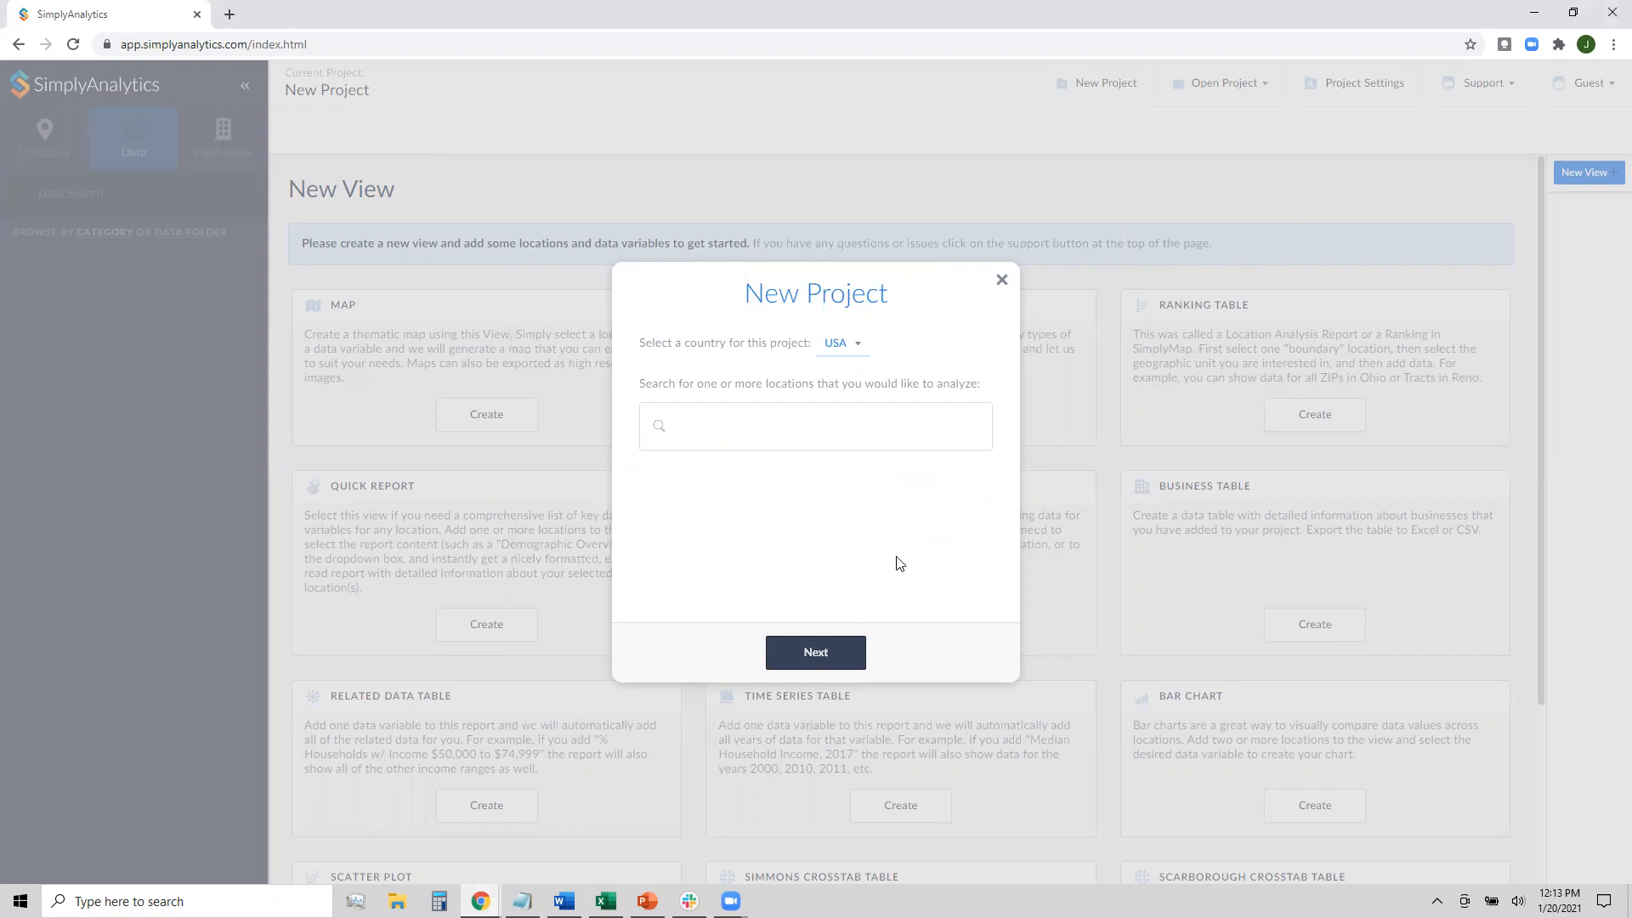
text(Texas)
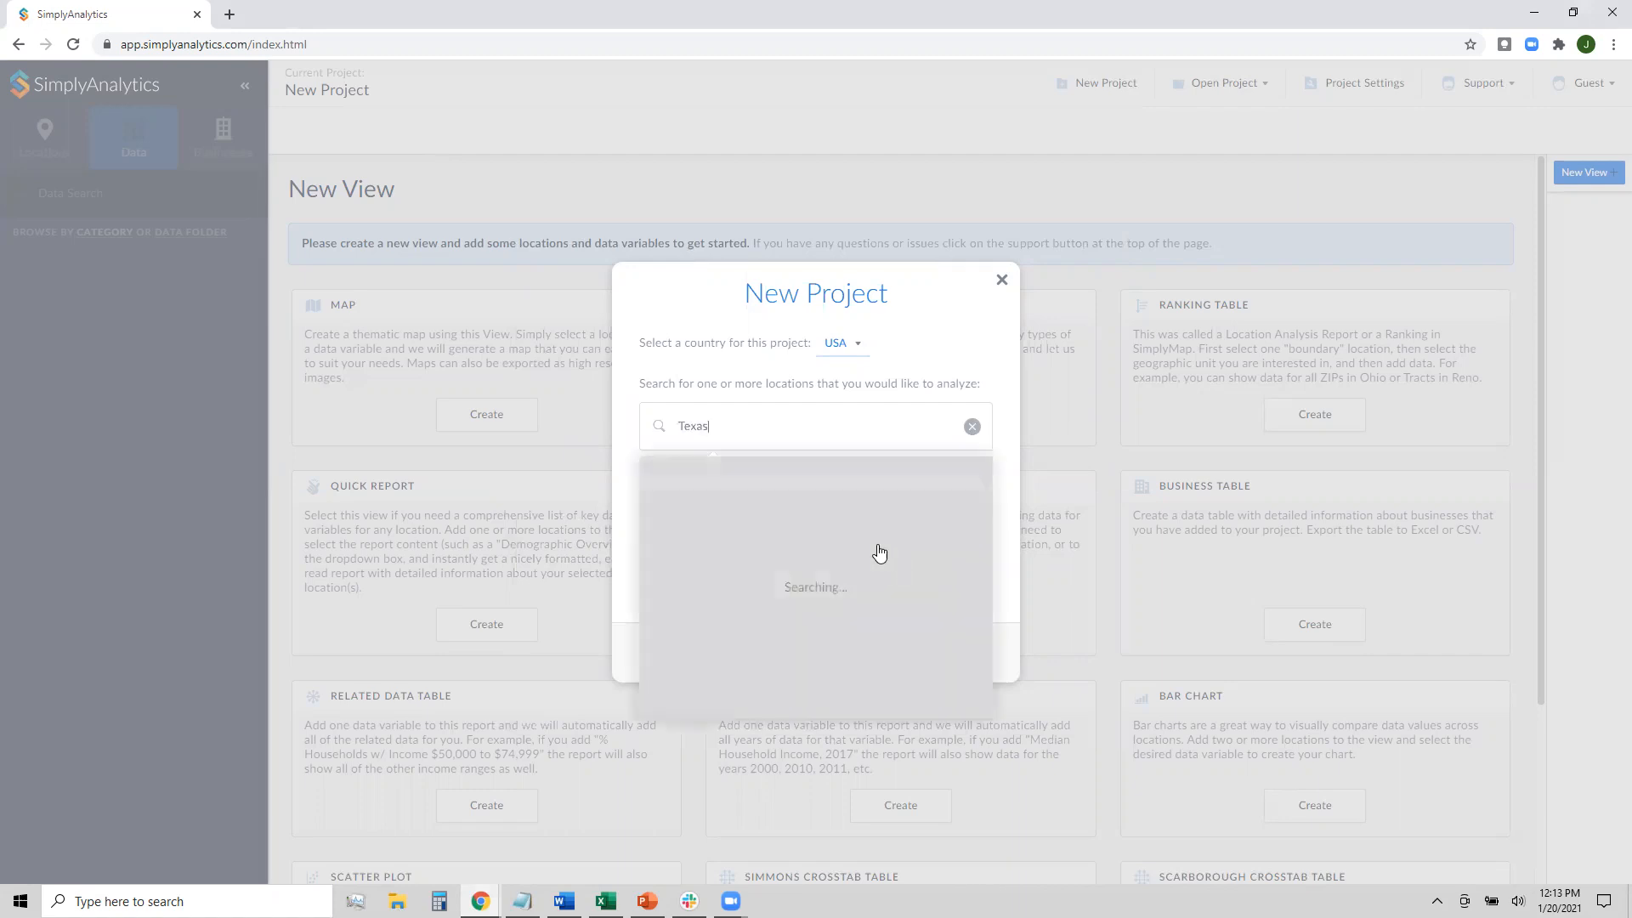
click(819, 473)
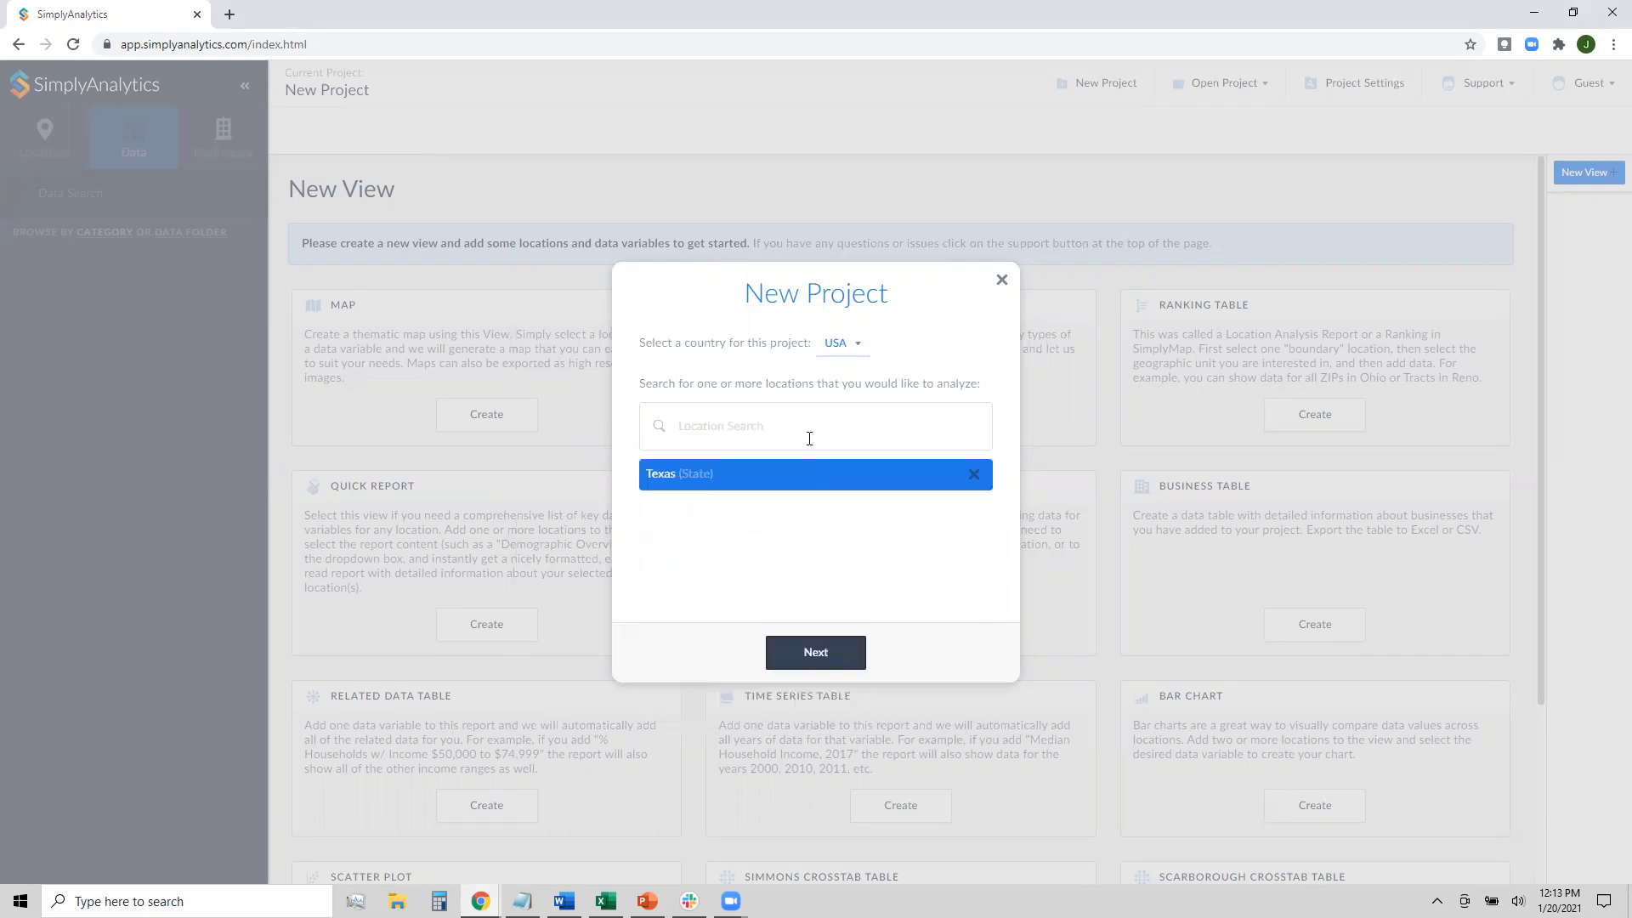
text(Indi)
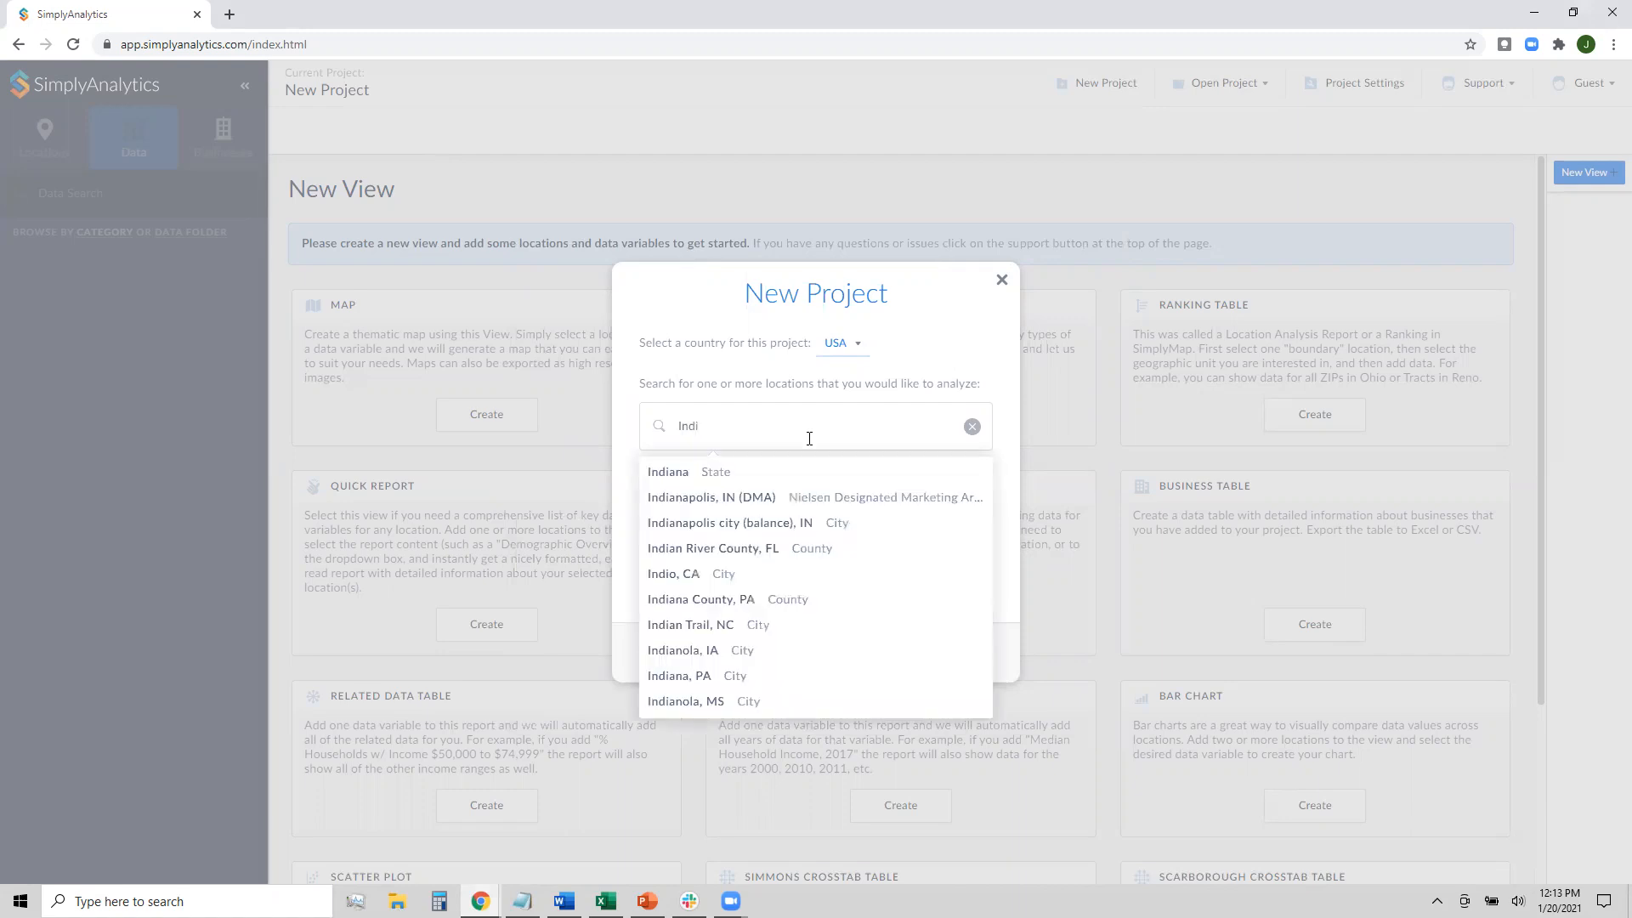
click(806, 473)
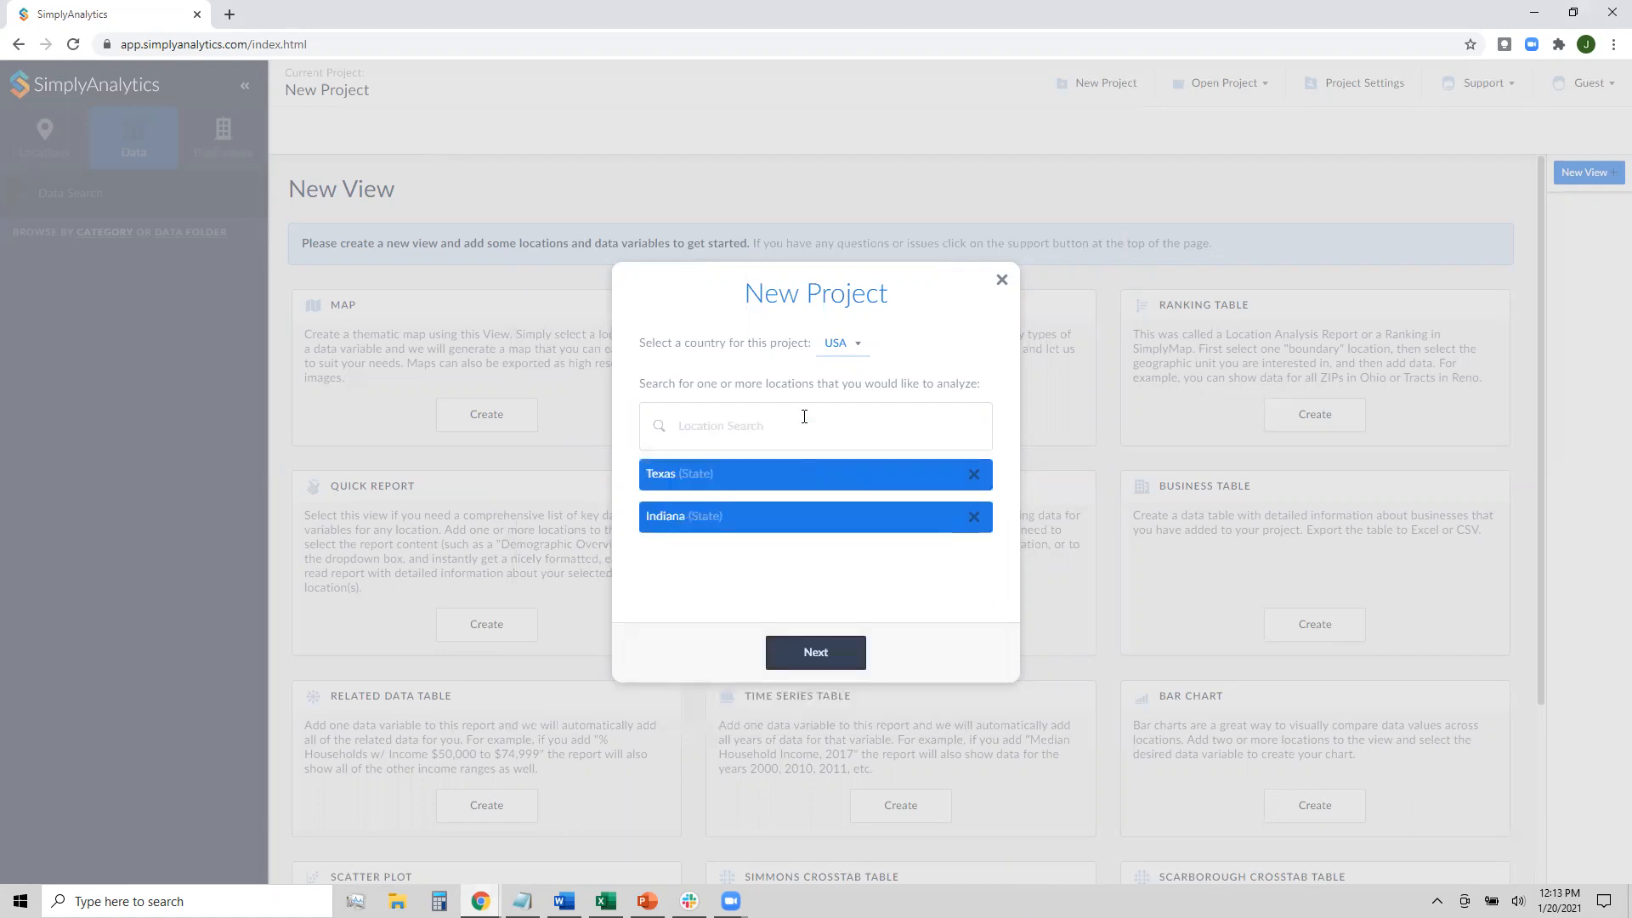
text(Dallas)
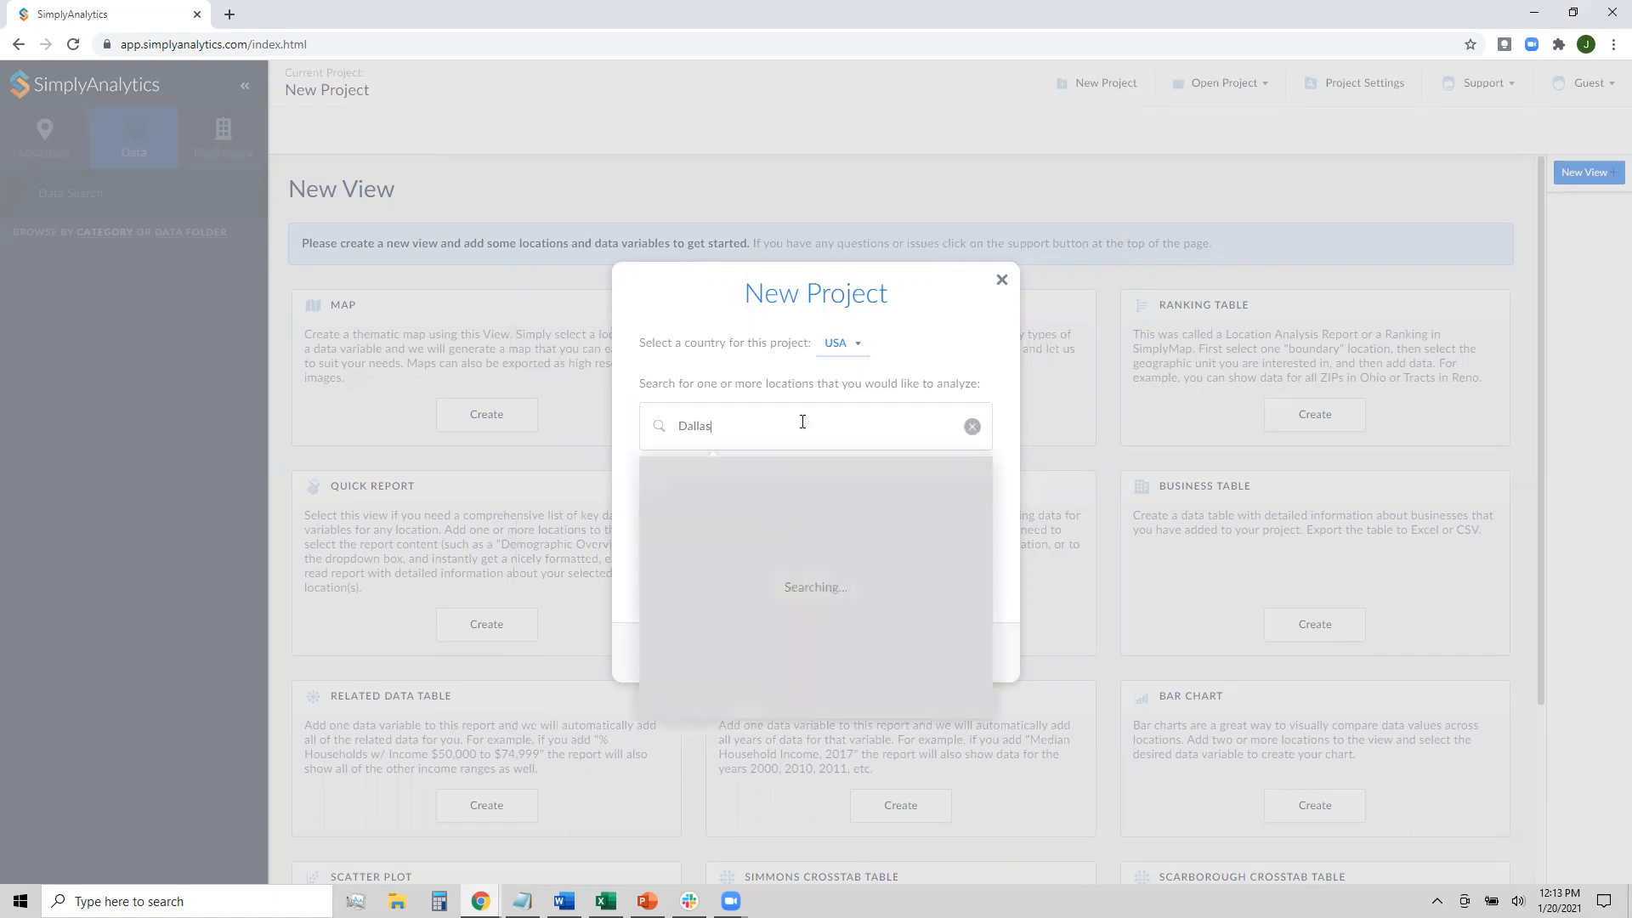
click(786, 499)
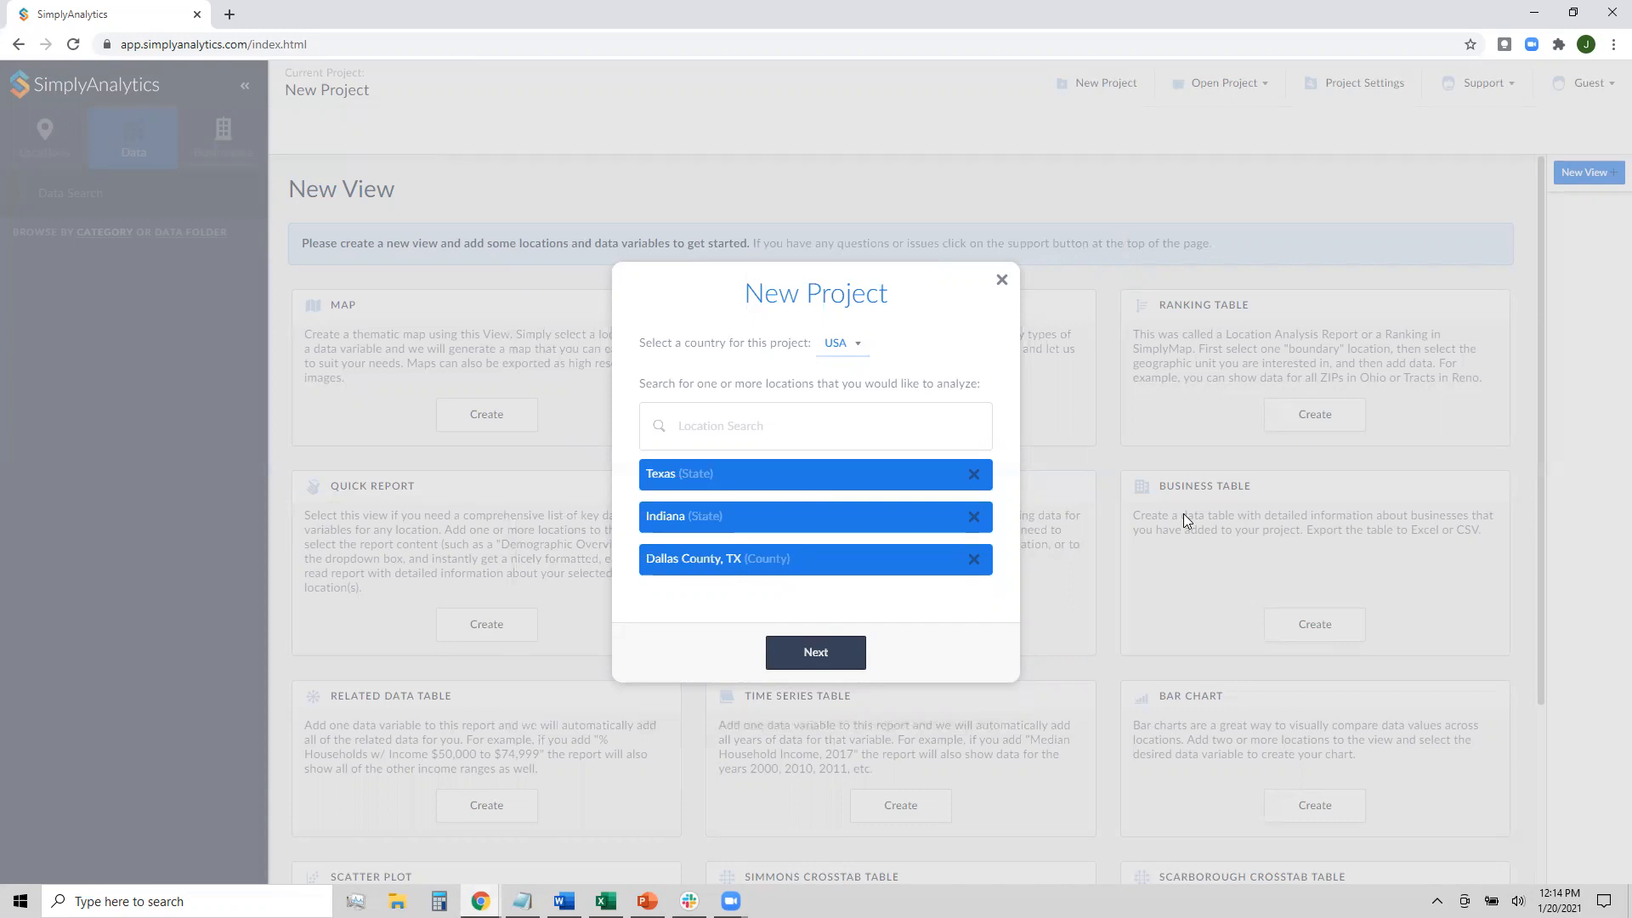
Add ZIP code 75203, Dallas, TX as a location and continue to seed variables
click(826, 430)
text(75203)
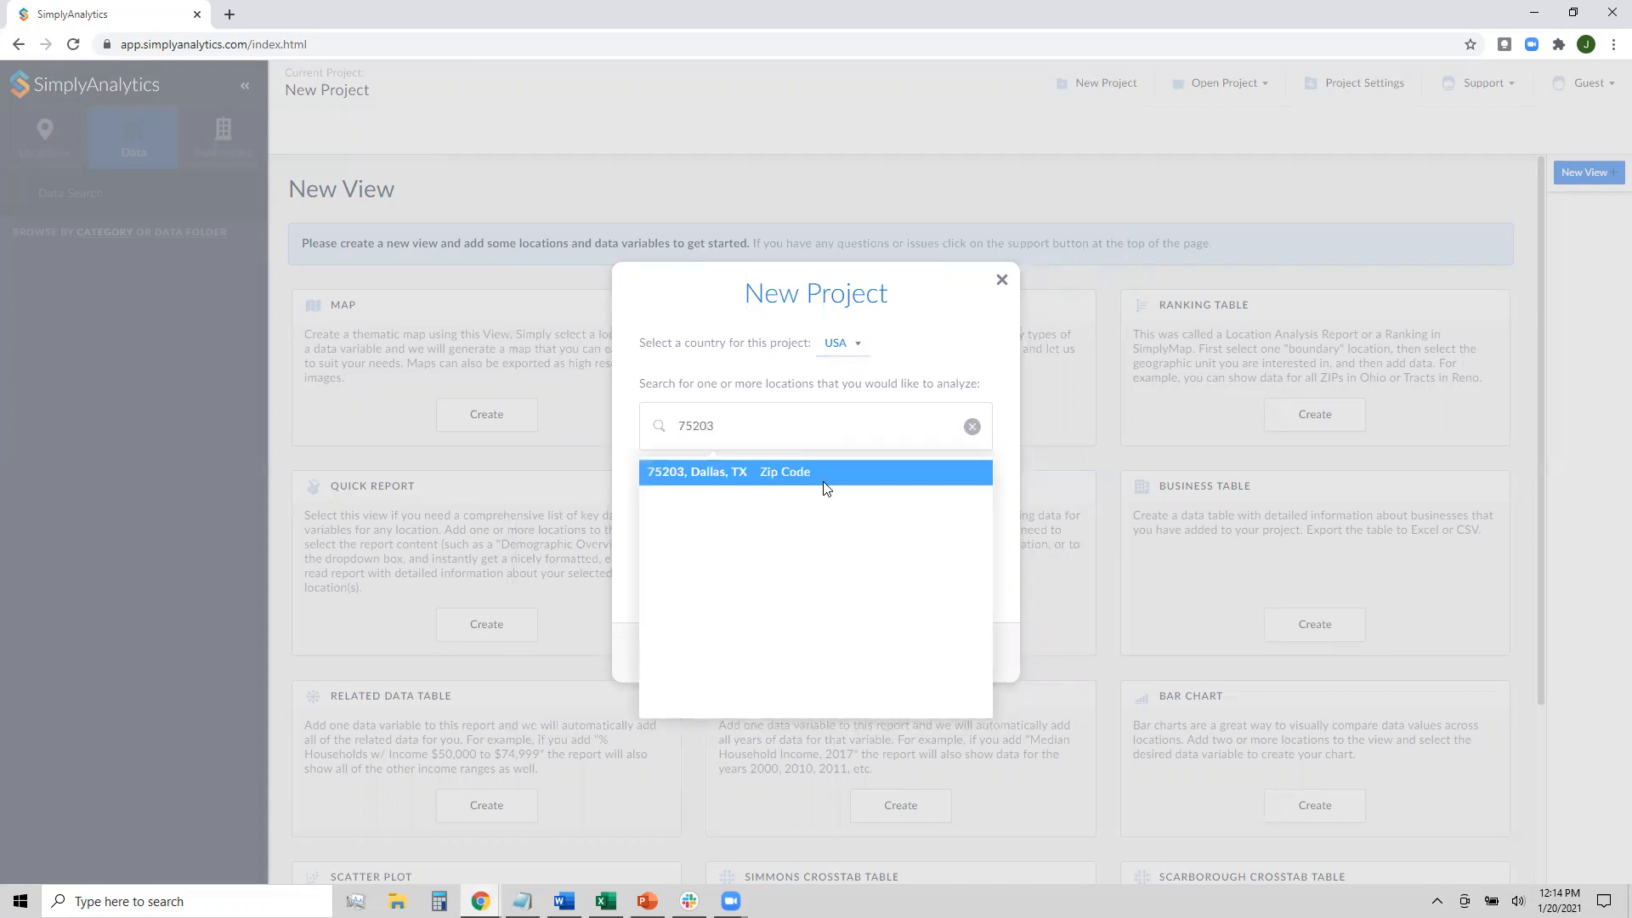
click(824, 475)
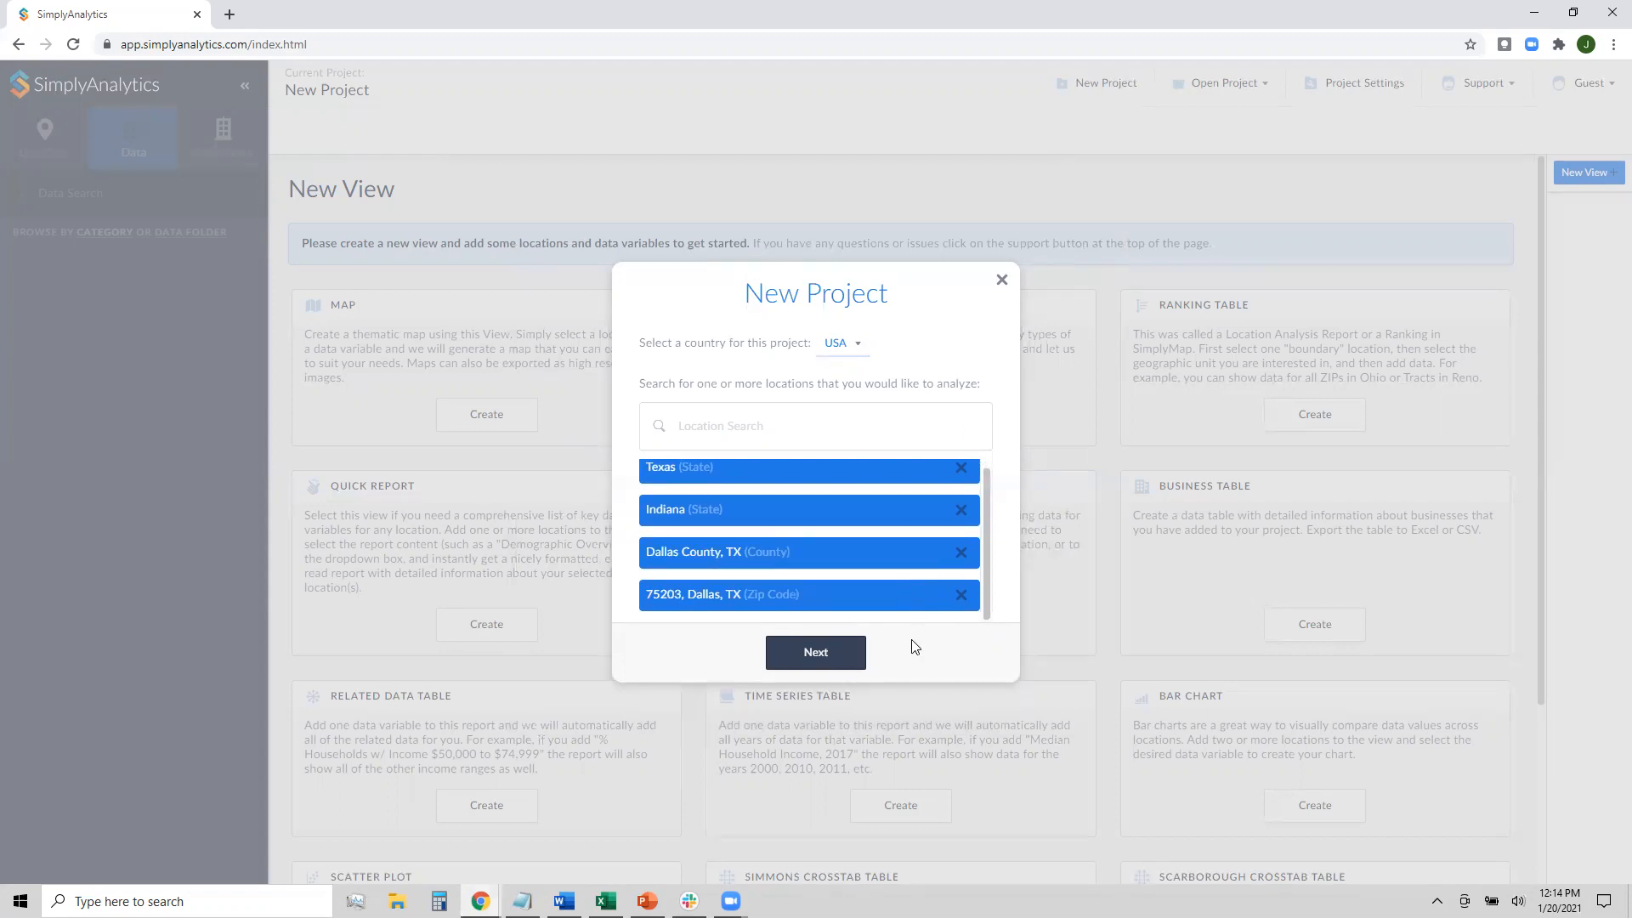
click(845, 663)
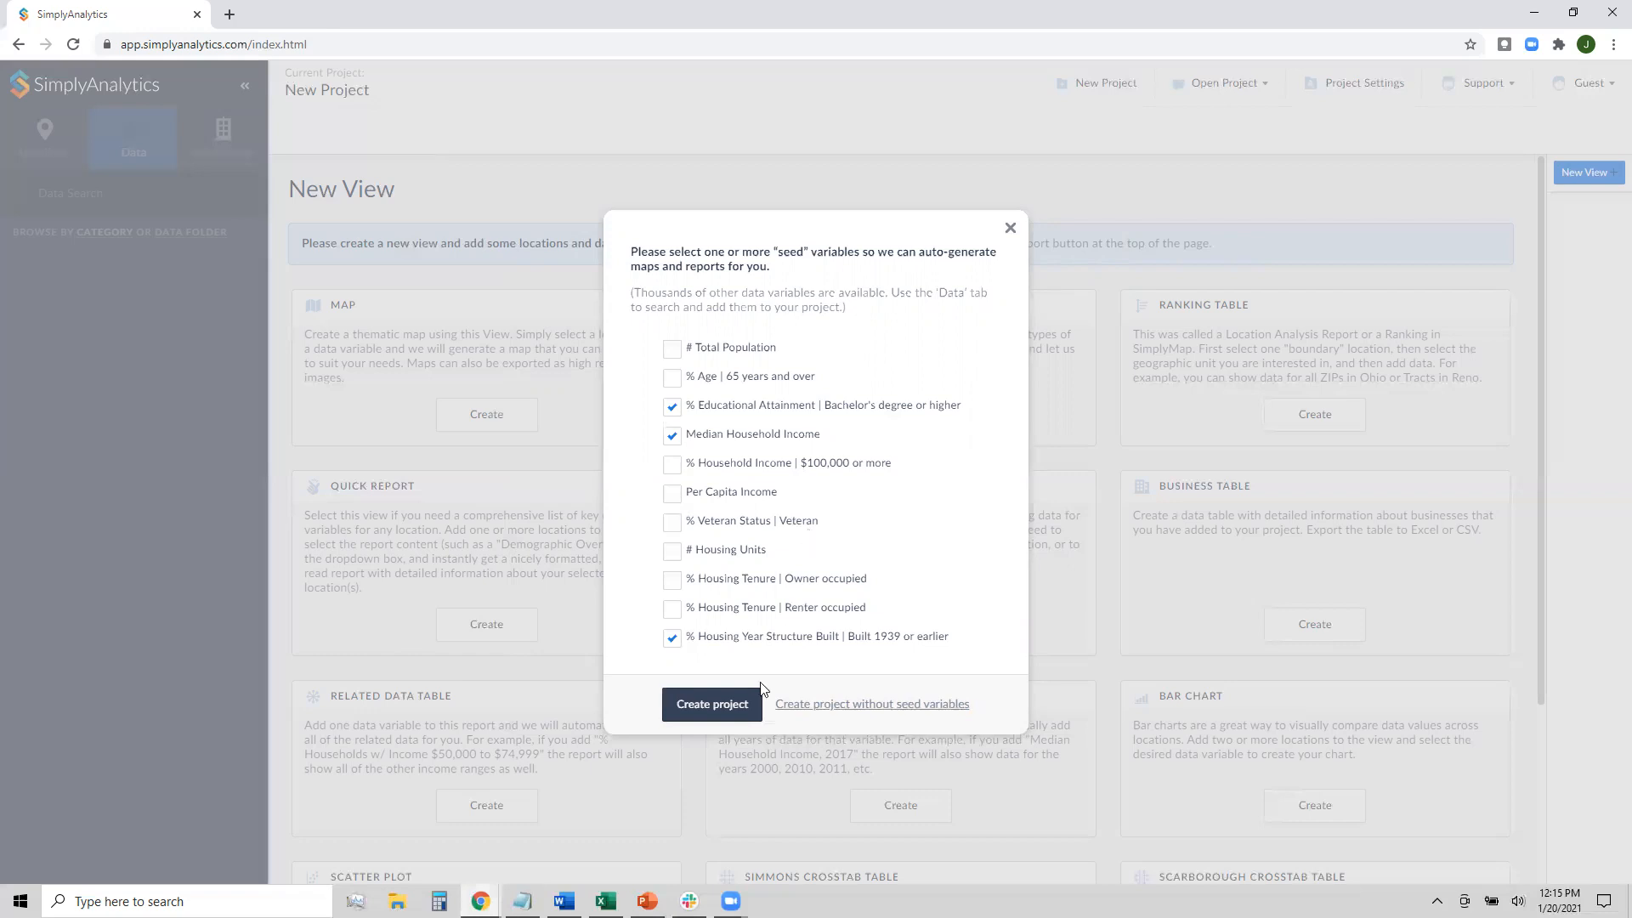
Create the project with the bachelor's degree, median household income and pre-1940 housing seed variables
click(693, 712)
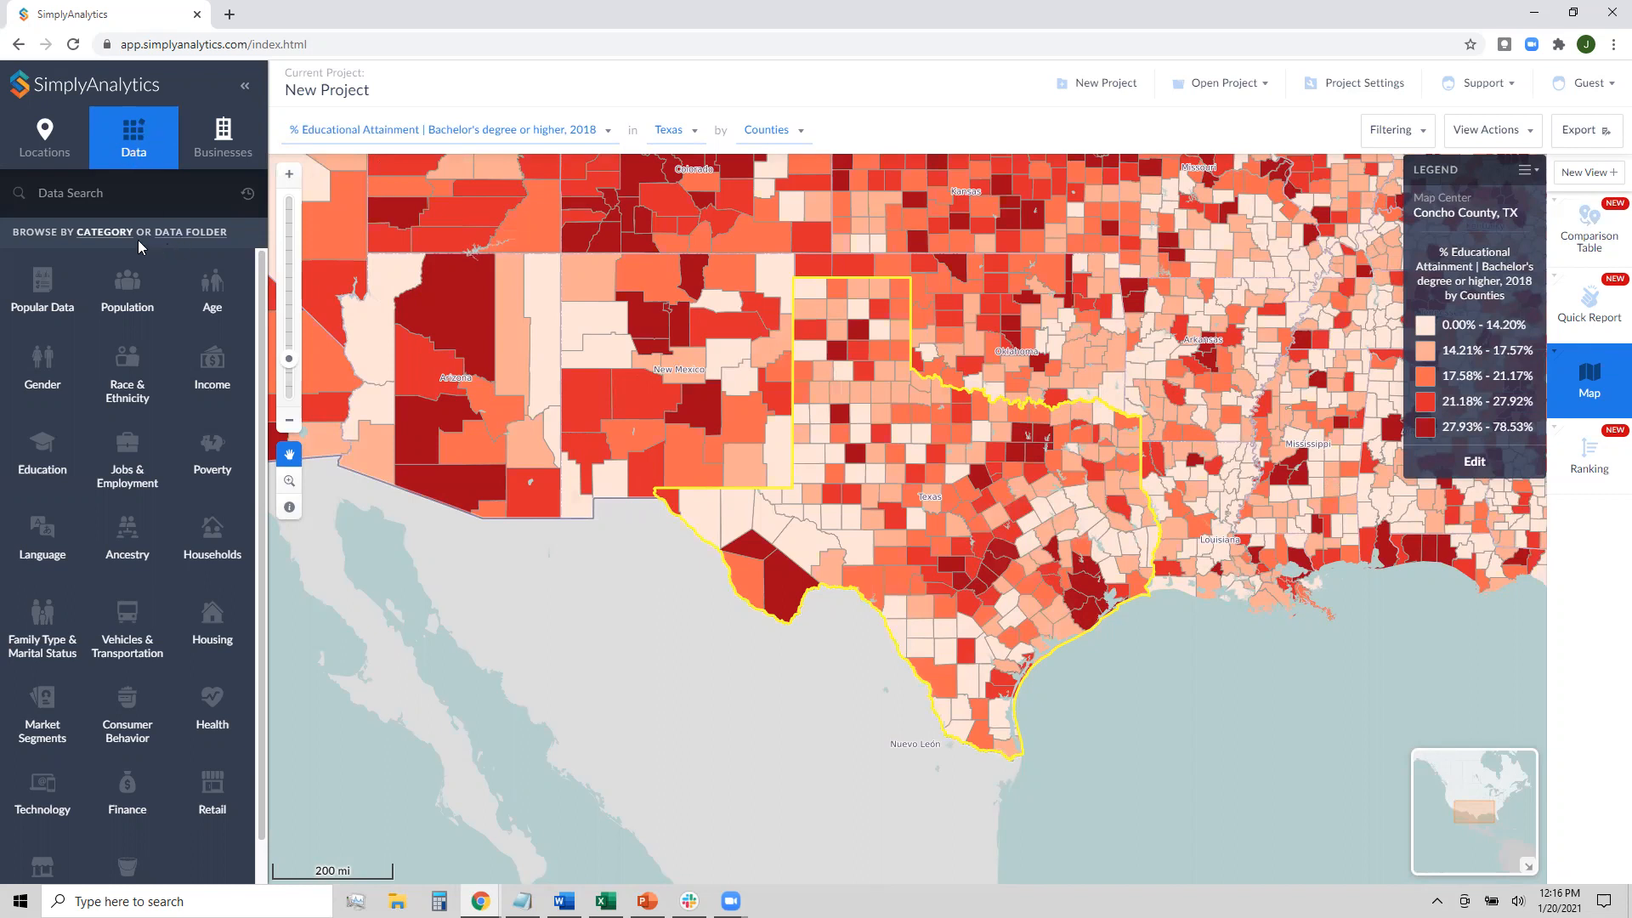
Switch the Data panel to browse by data folder instead of category
click(186, 241)
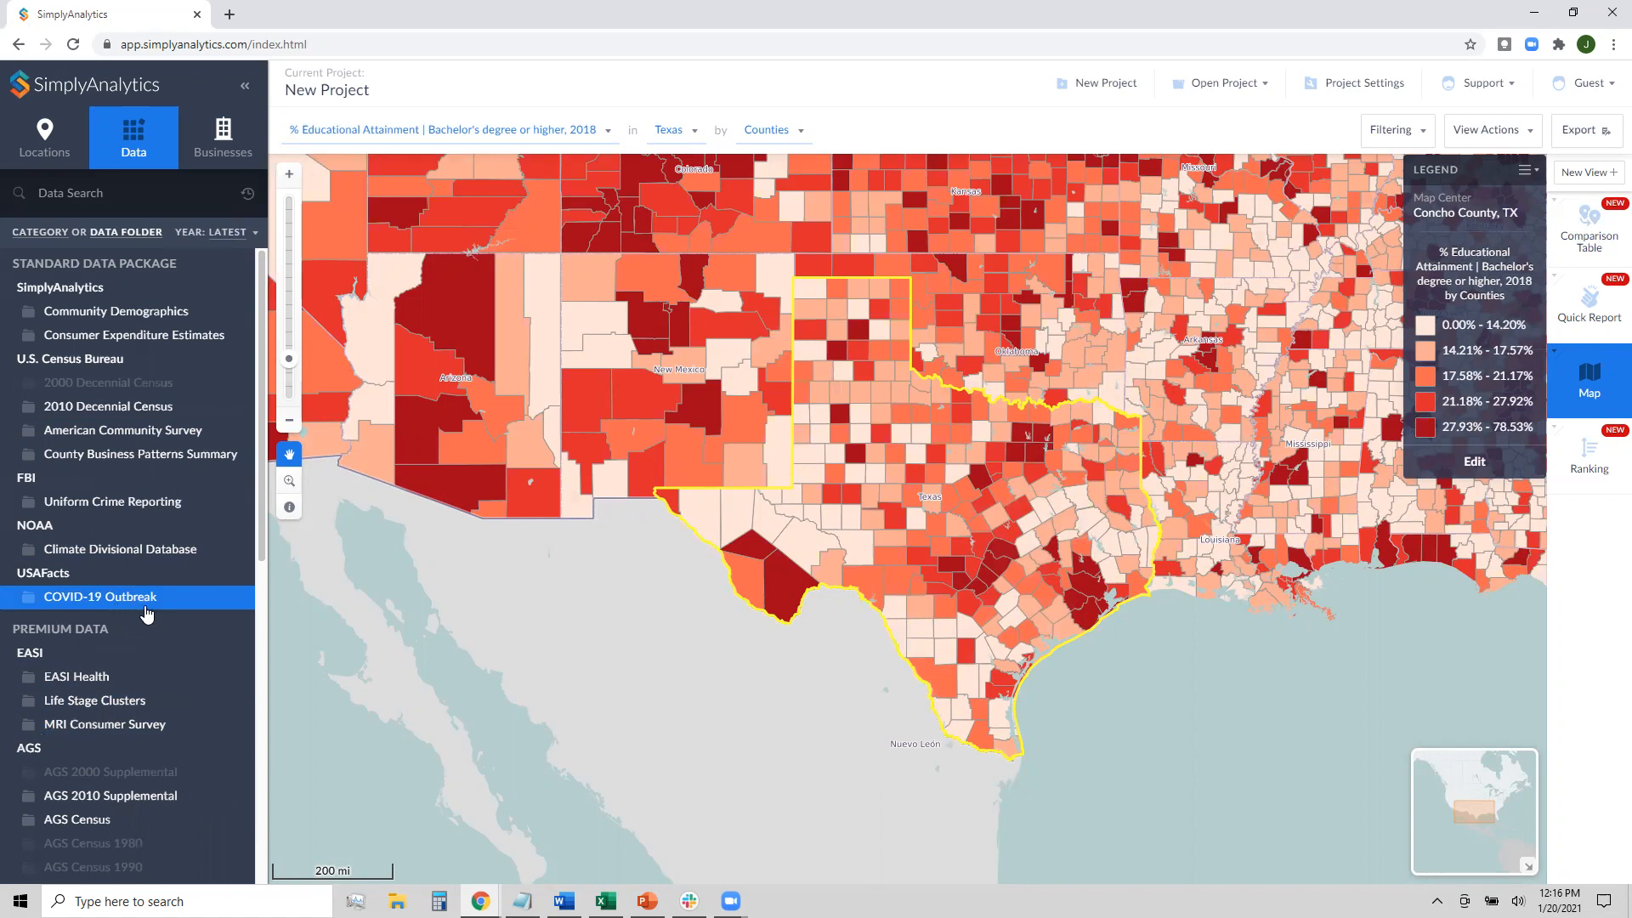
Map prevalence of confirmed COVID-19 cases per 100,000 as of January 6, 2021 from the COVID-19 Outbreak folder
click(145, 608)
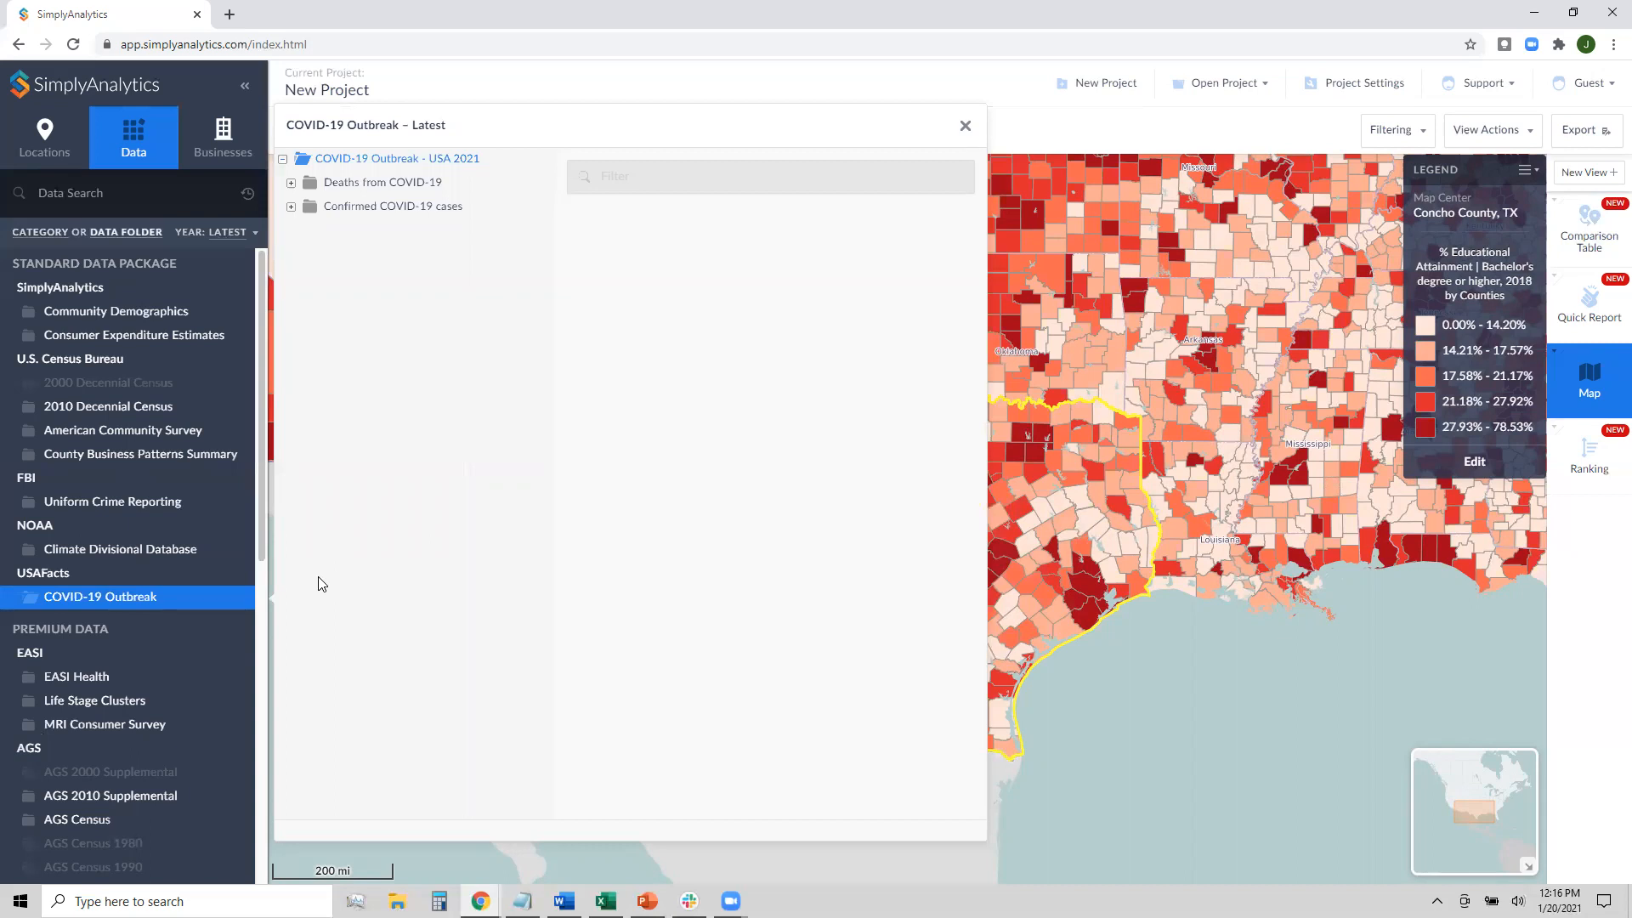
click(363, 211)
click(374, 235)
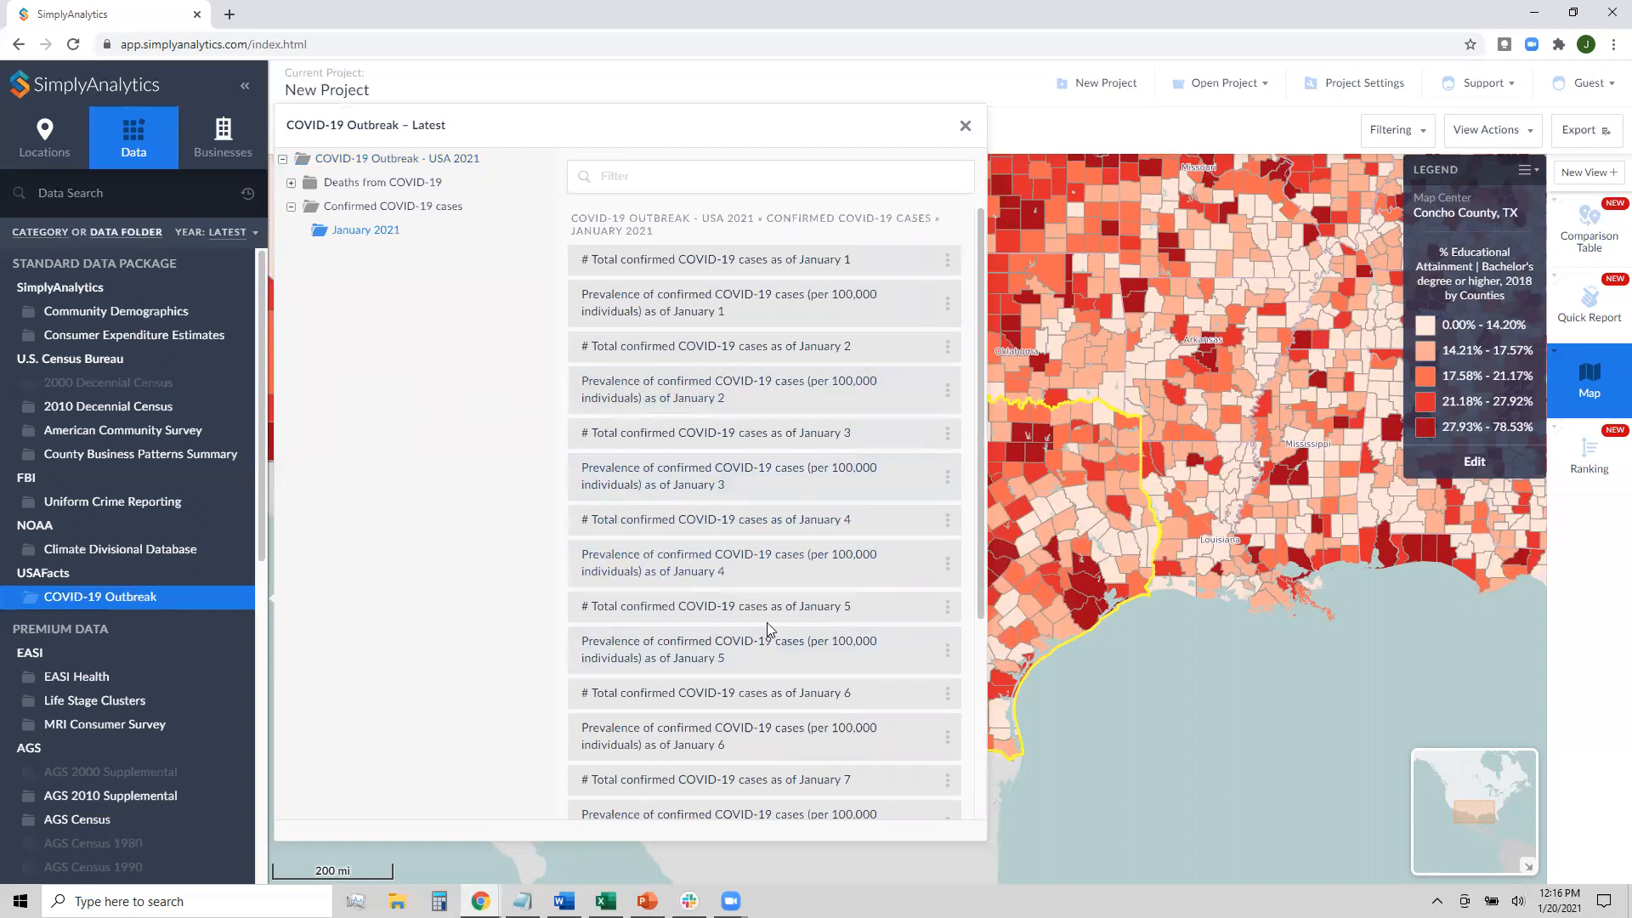
scroll(723, 722, down, 1)
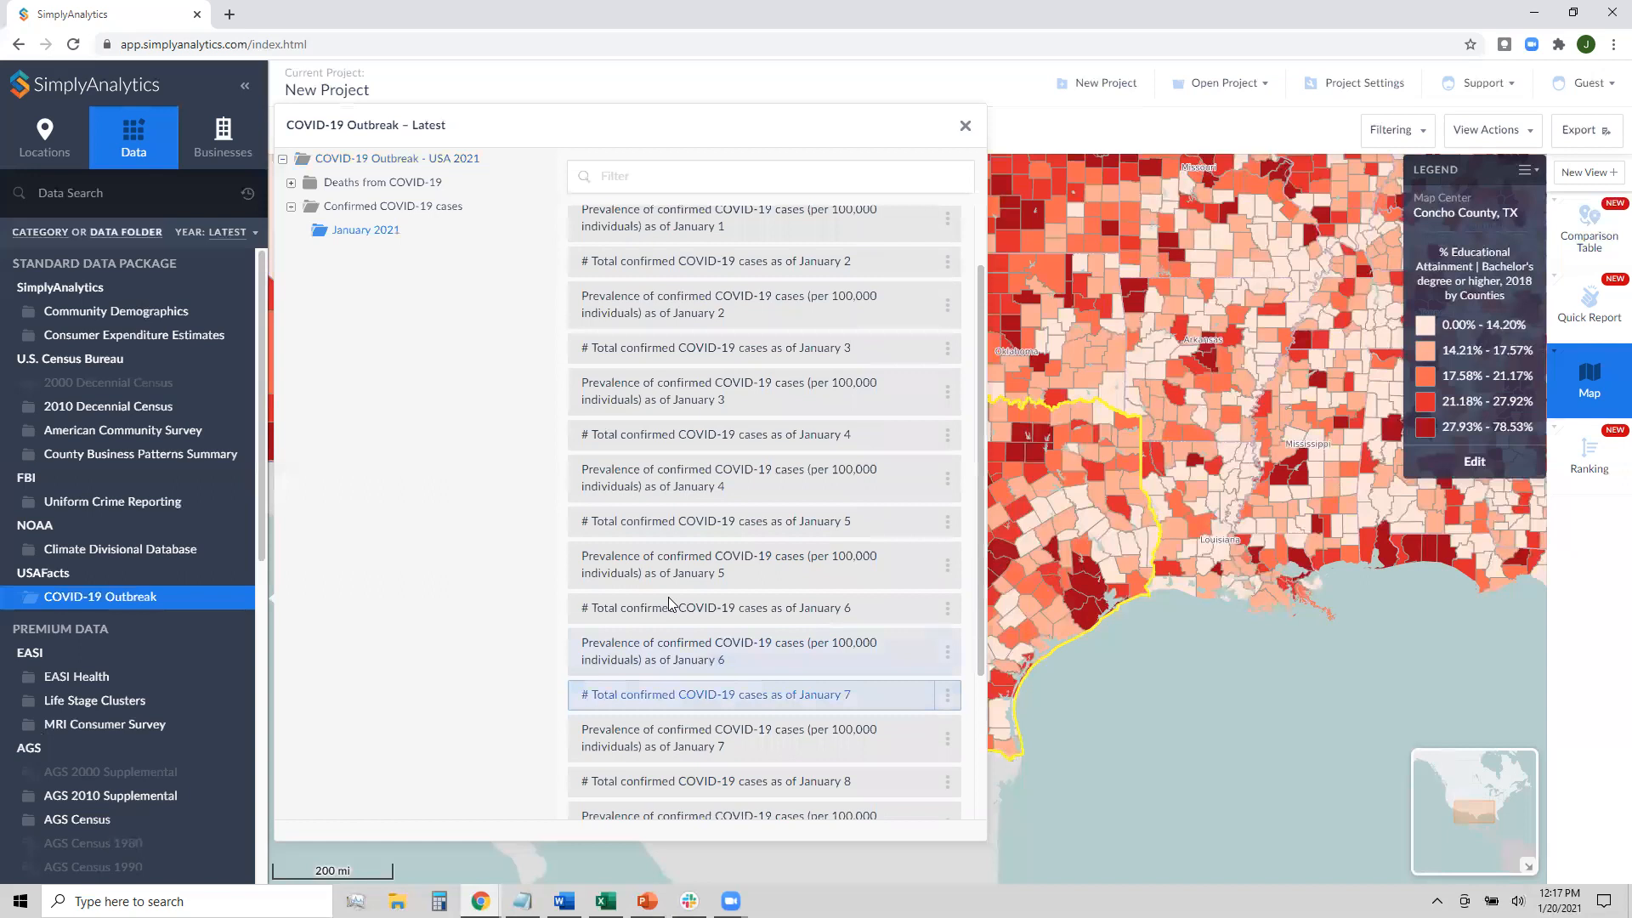
click(795, 669)
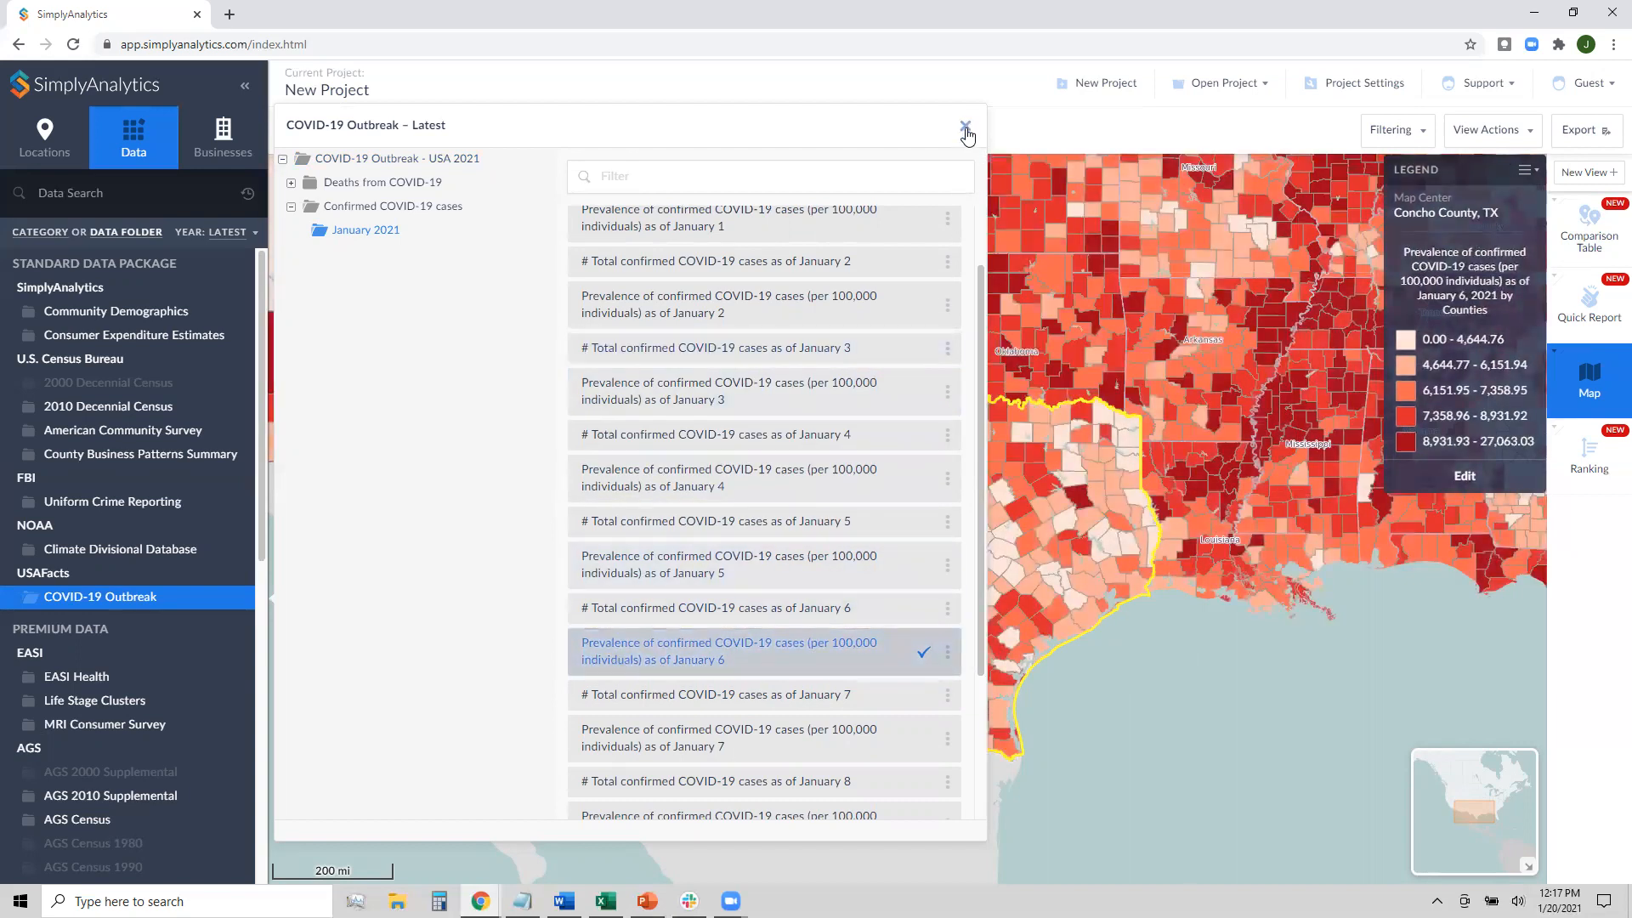
click(966, 128)
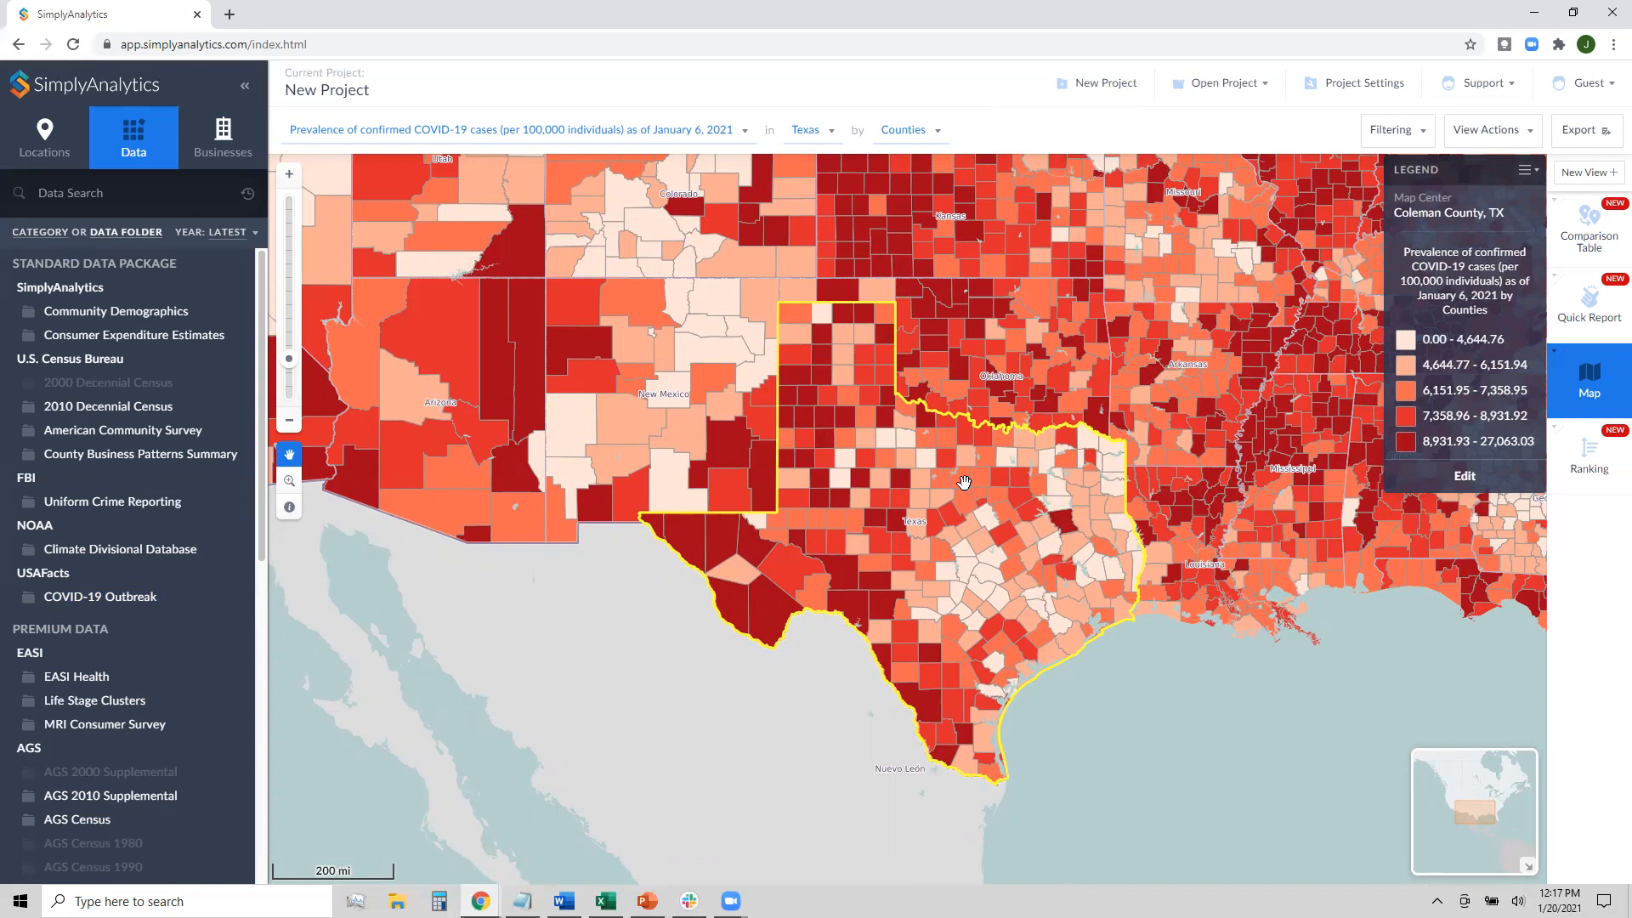
Change the map's location from Texas to the whole USA
click(813, 132)
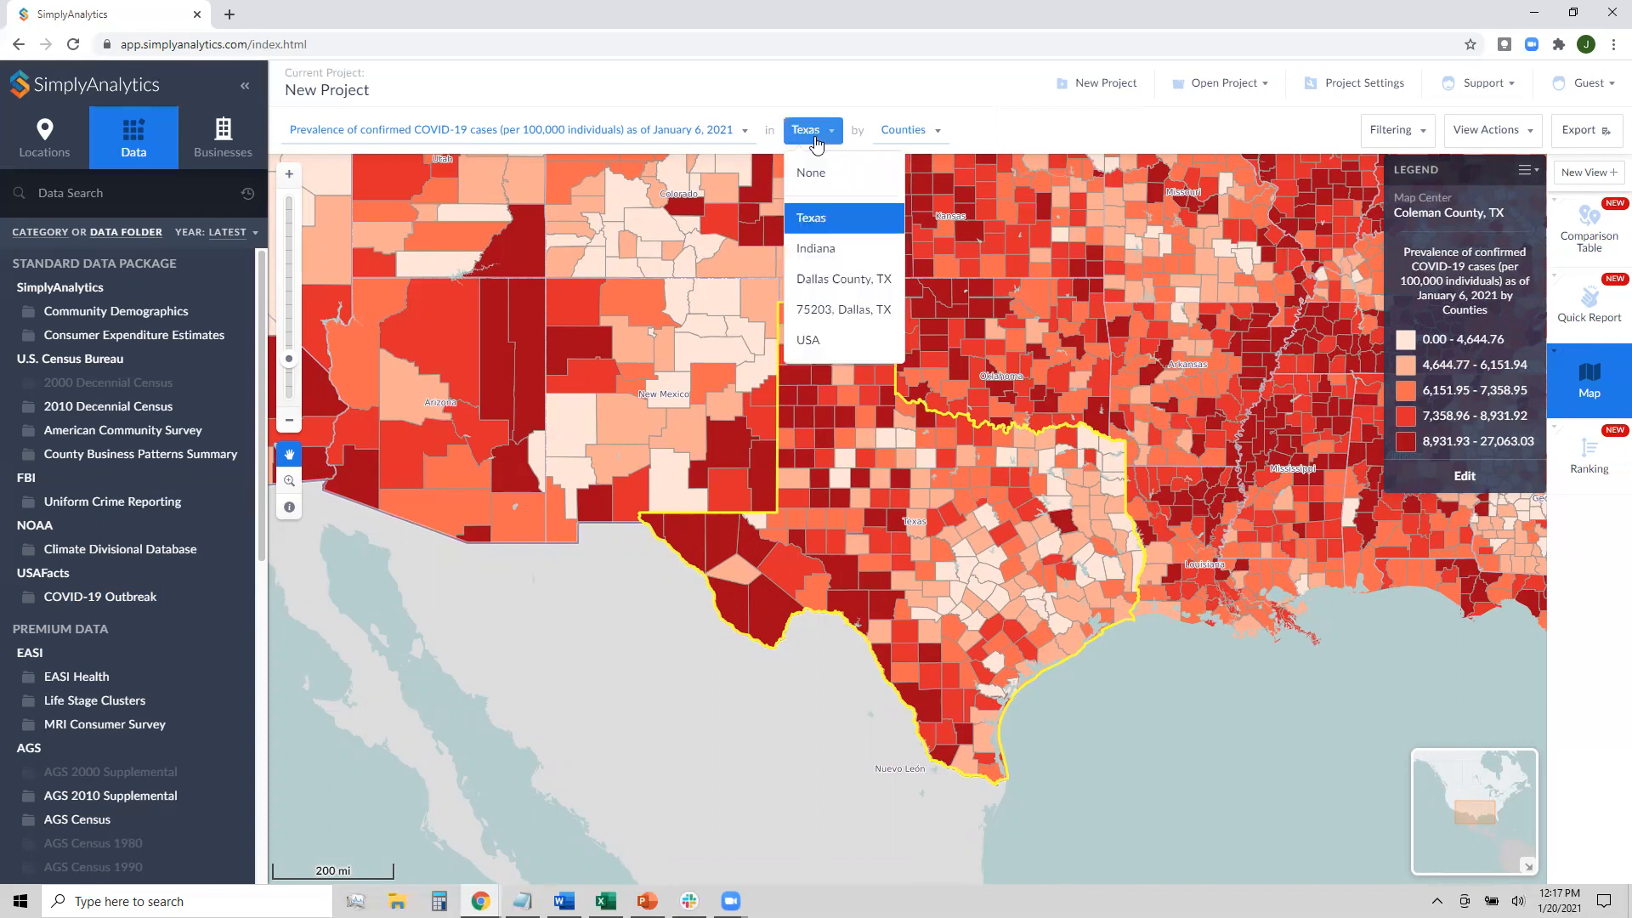
click(822, 338)
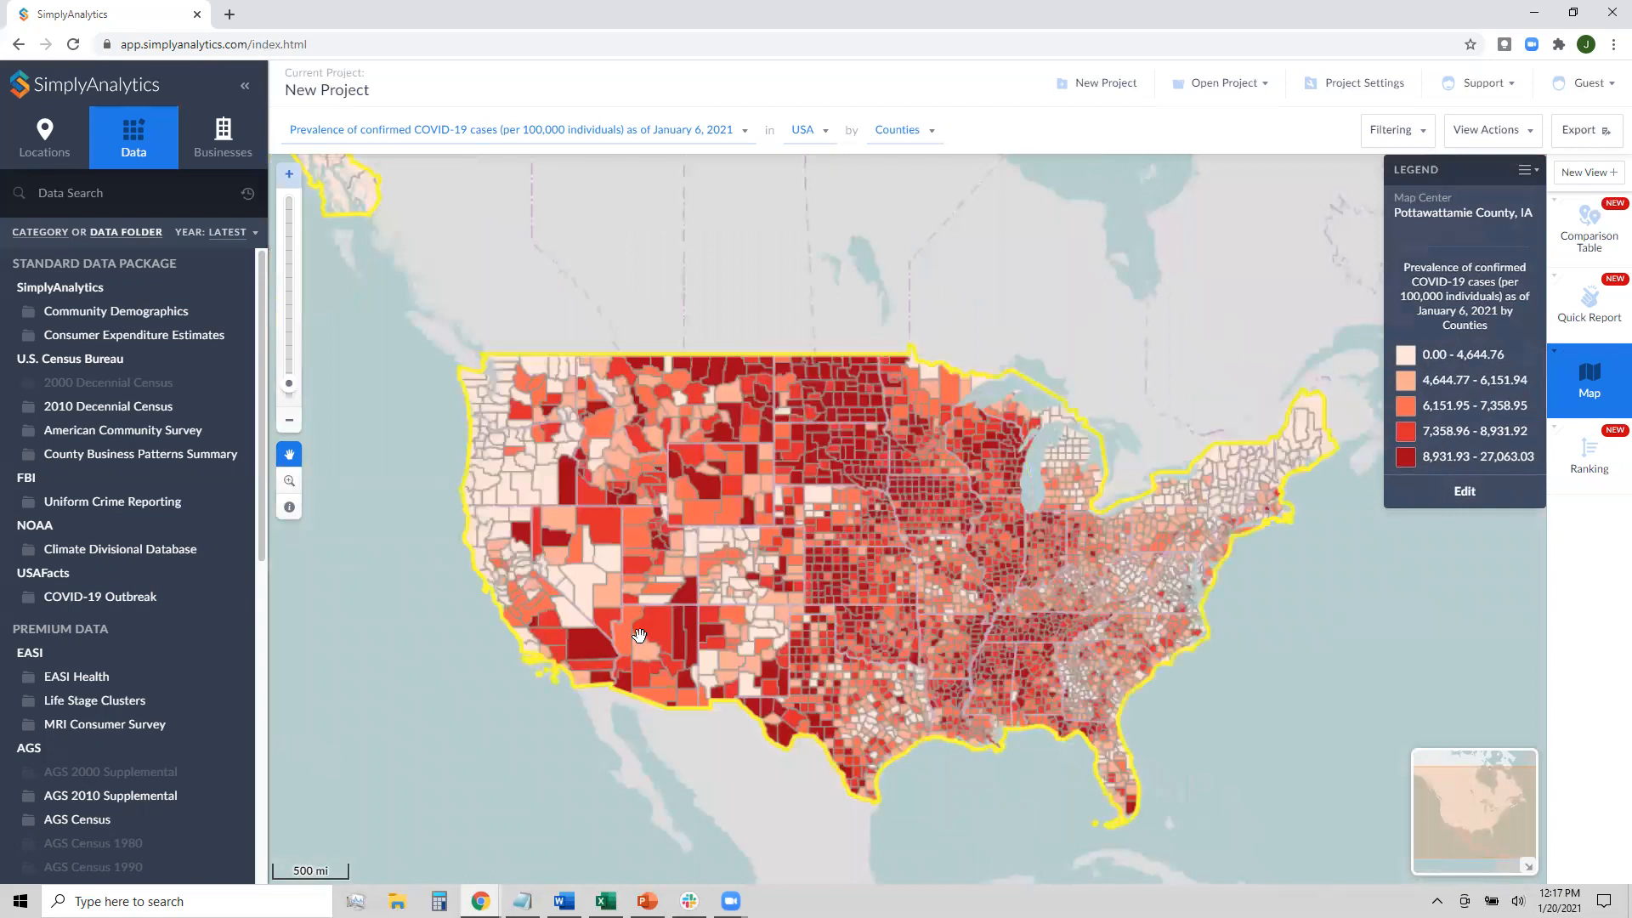
Pan and zoom the USA county prevalence map toward Kansas, then back out
scroll(639, 633, up, 1)
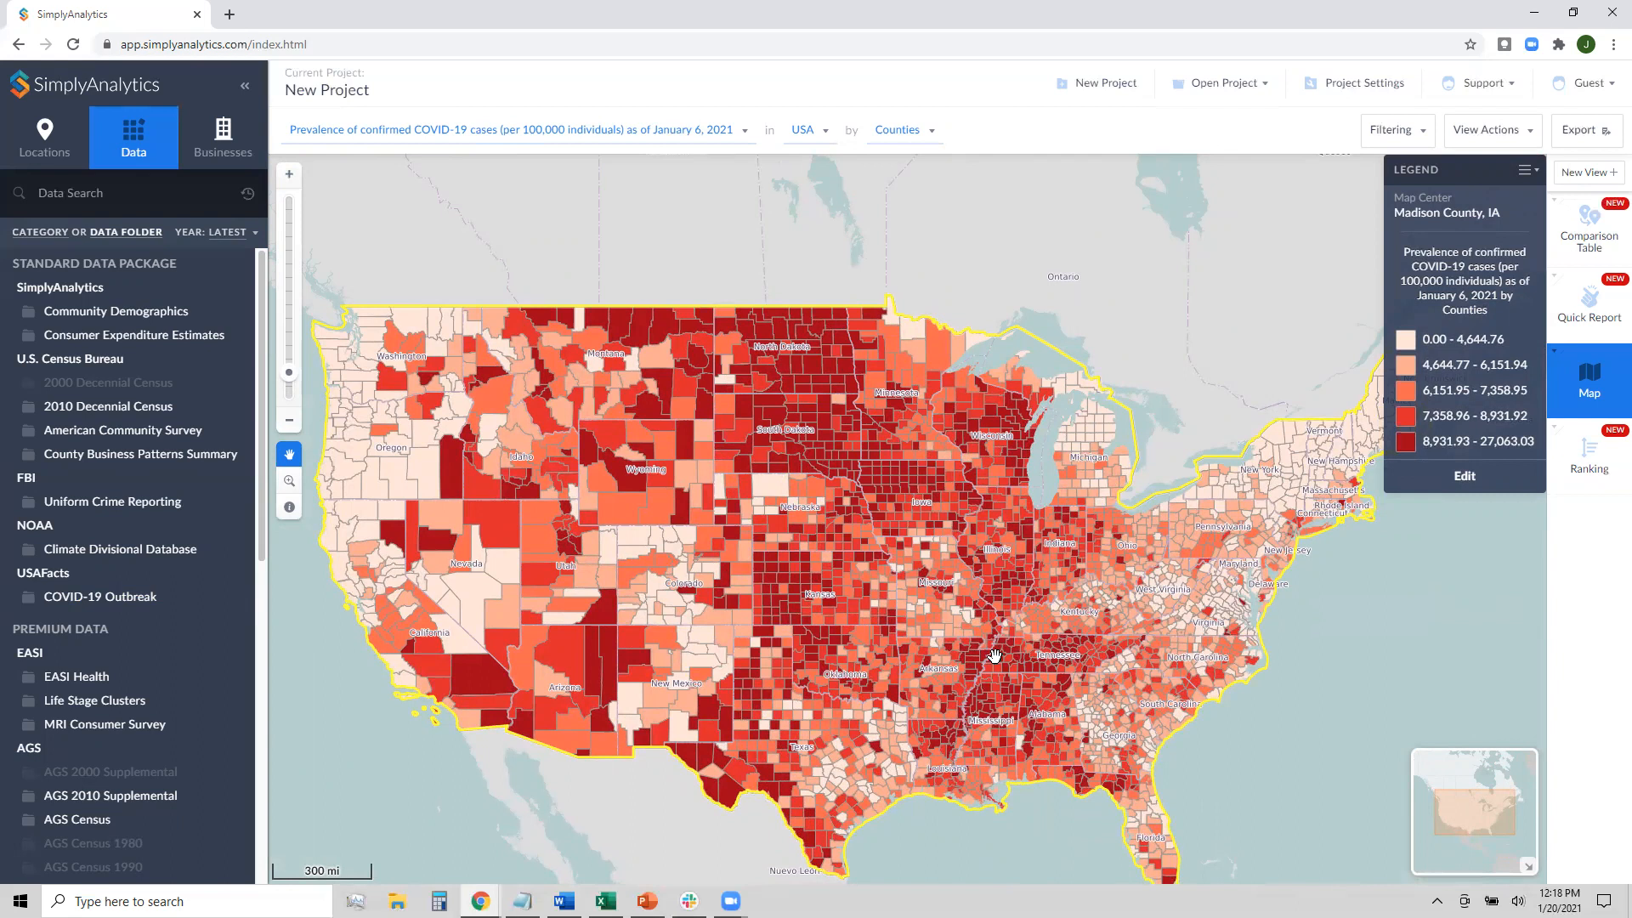
drag(965, 682, 971, 622)
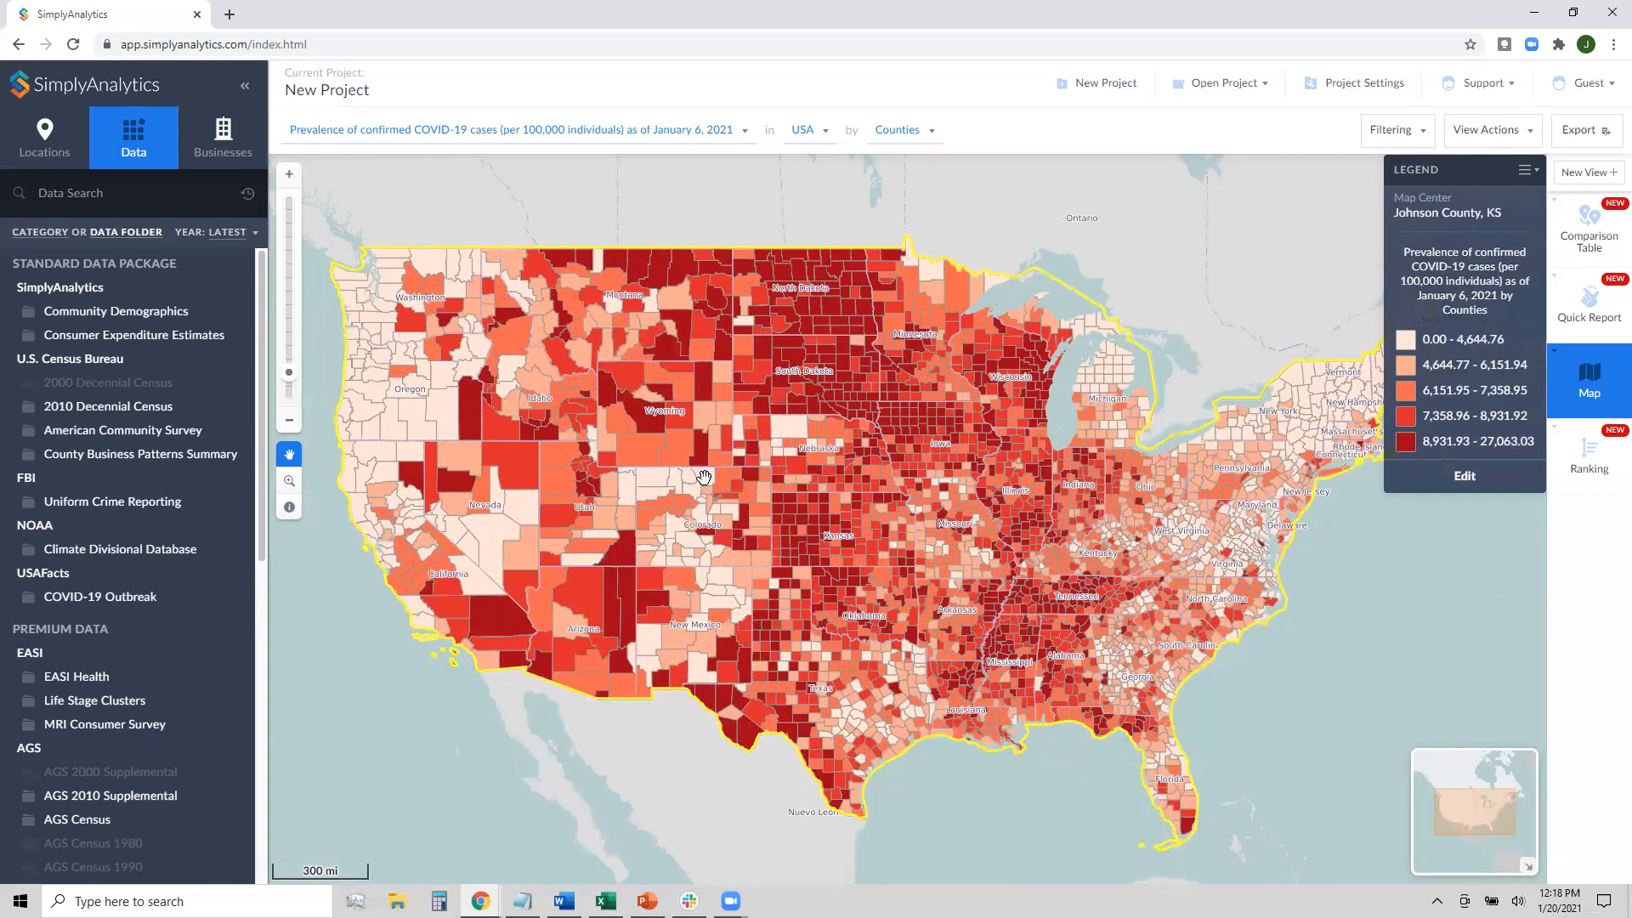
click(290, 175)
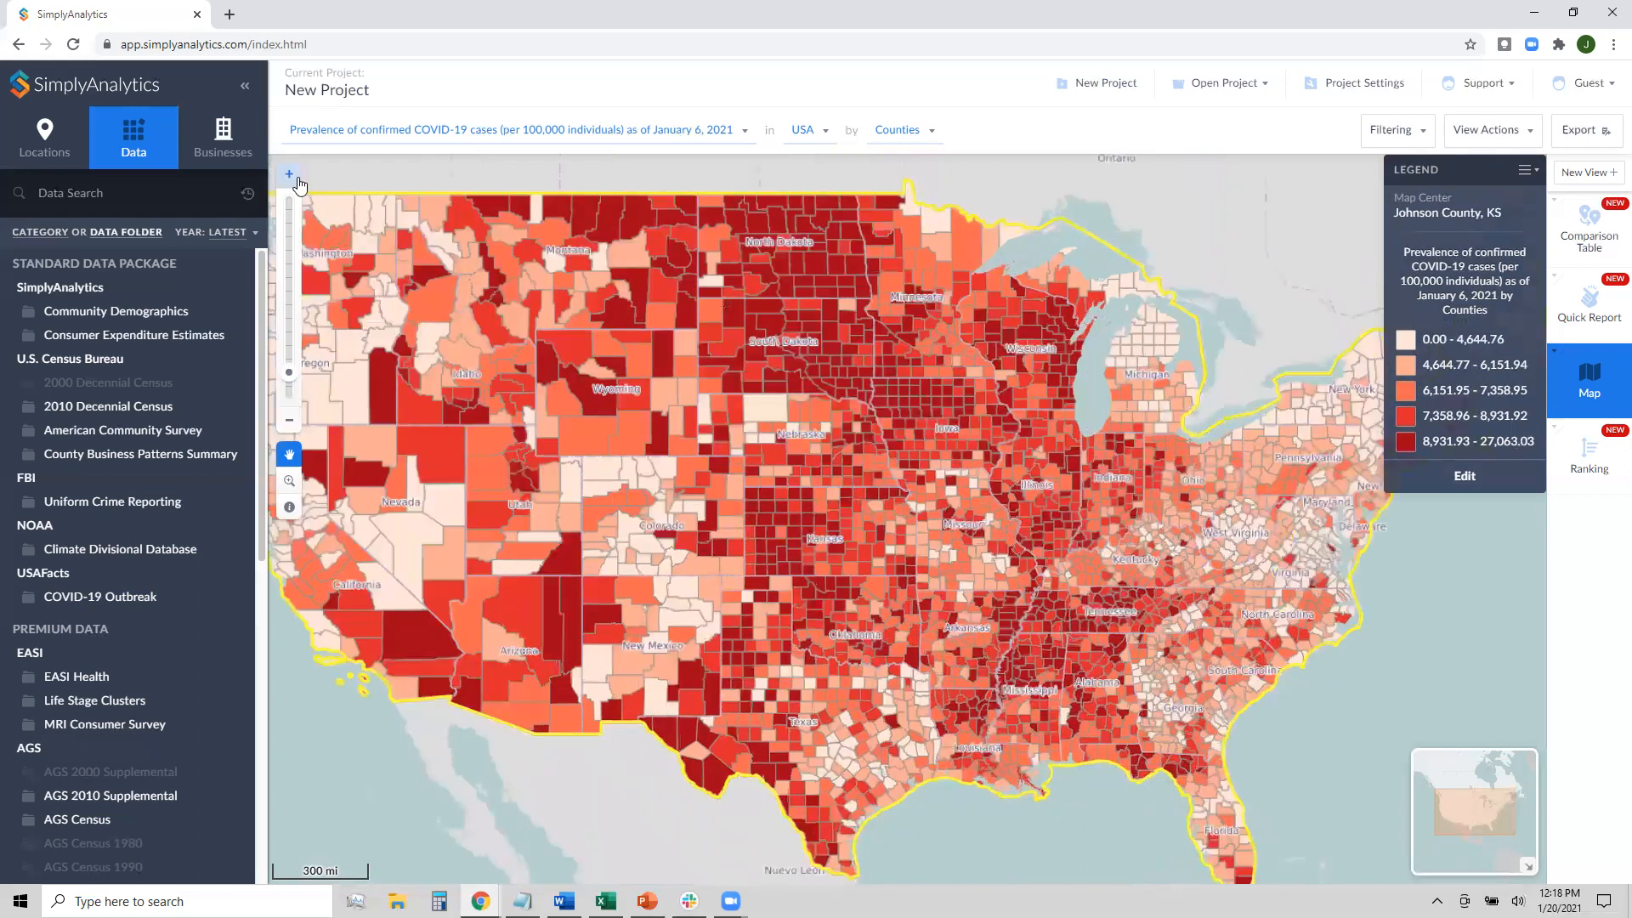
click(290, 175)
click(290, 175)
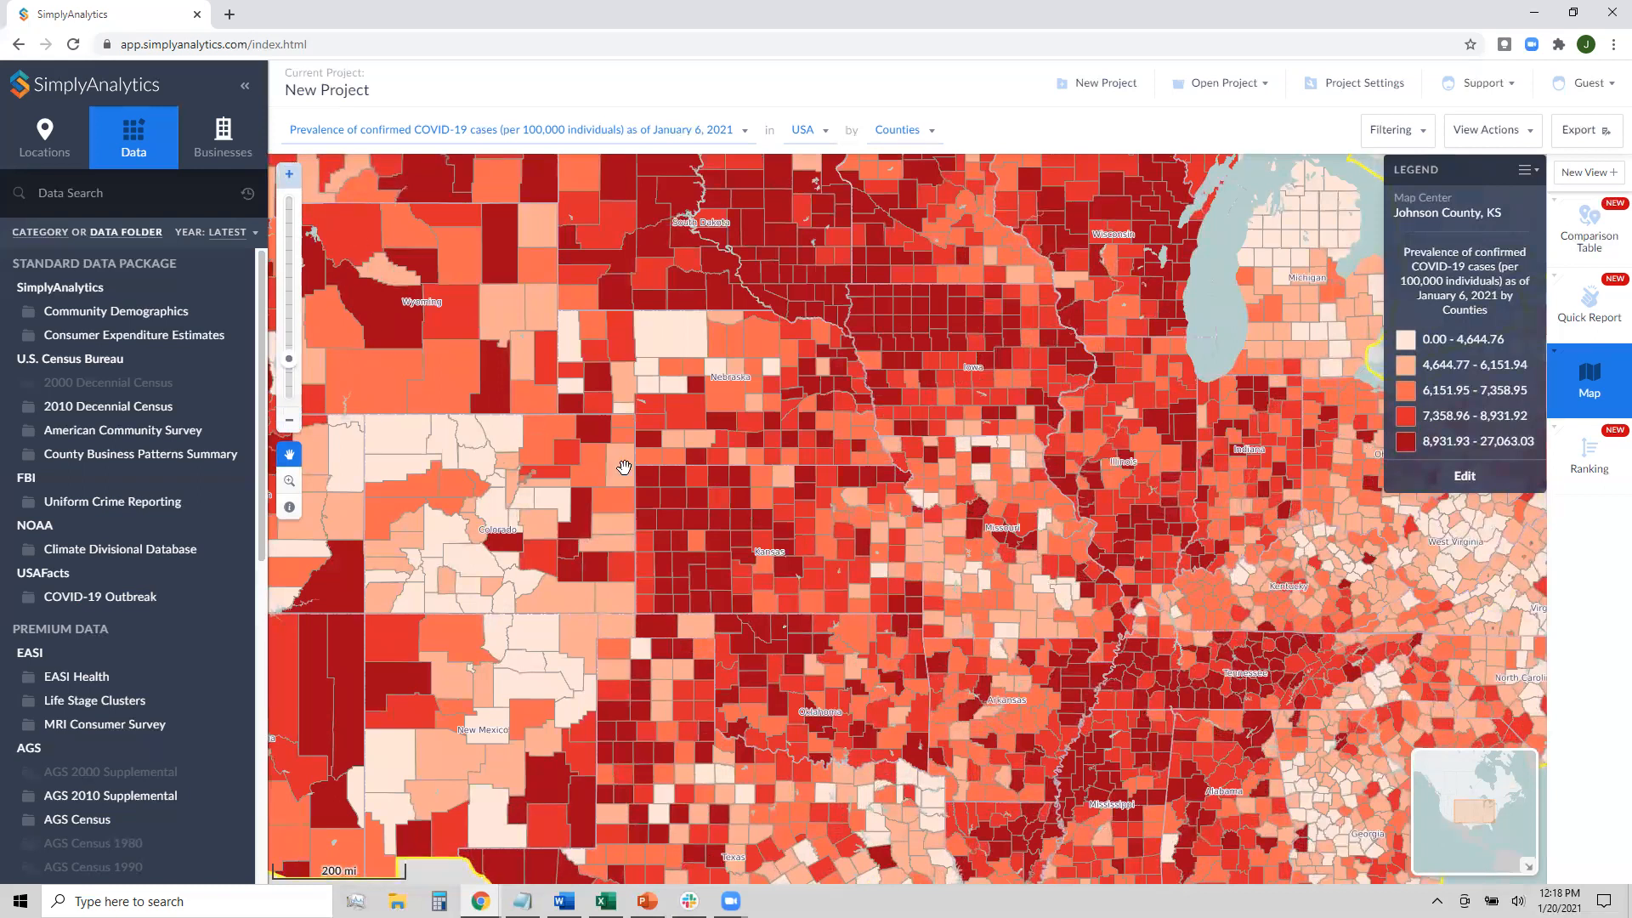
scroll(680, 465, up, 1)
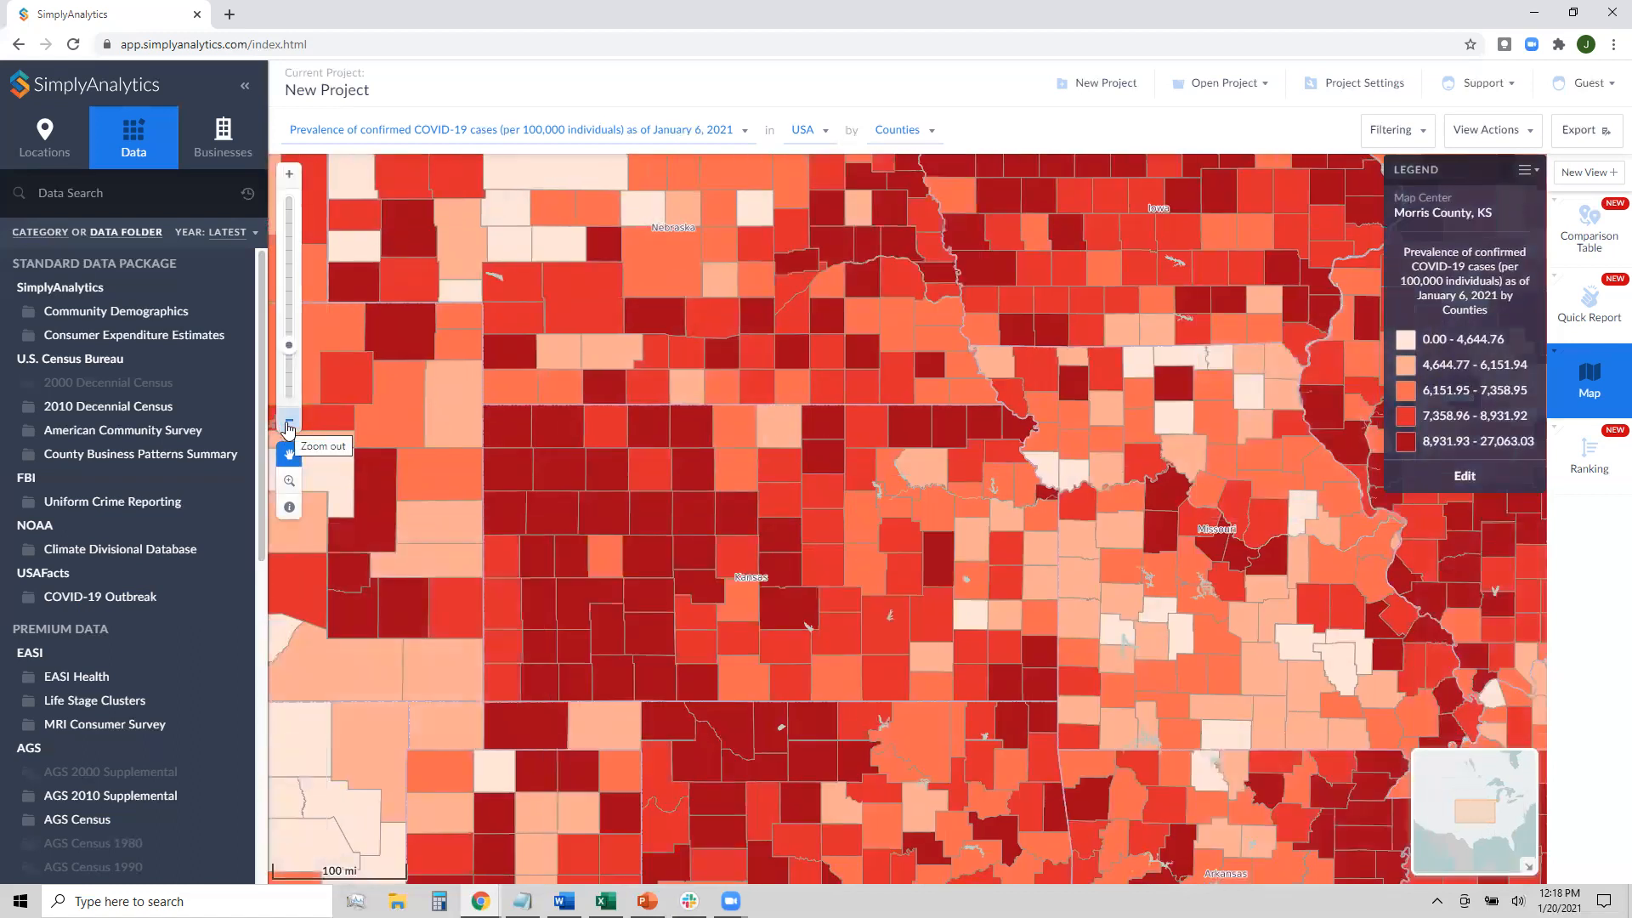
click(289, 425)
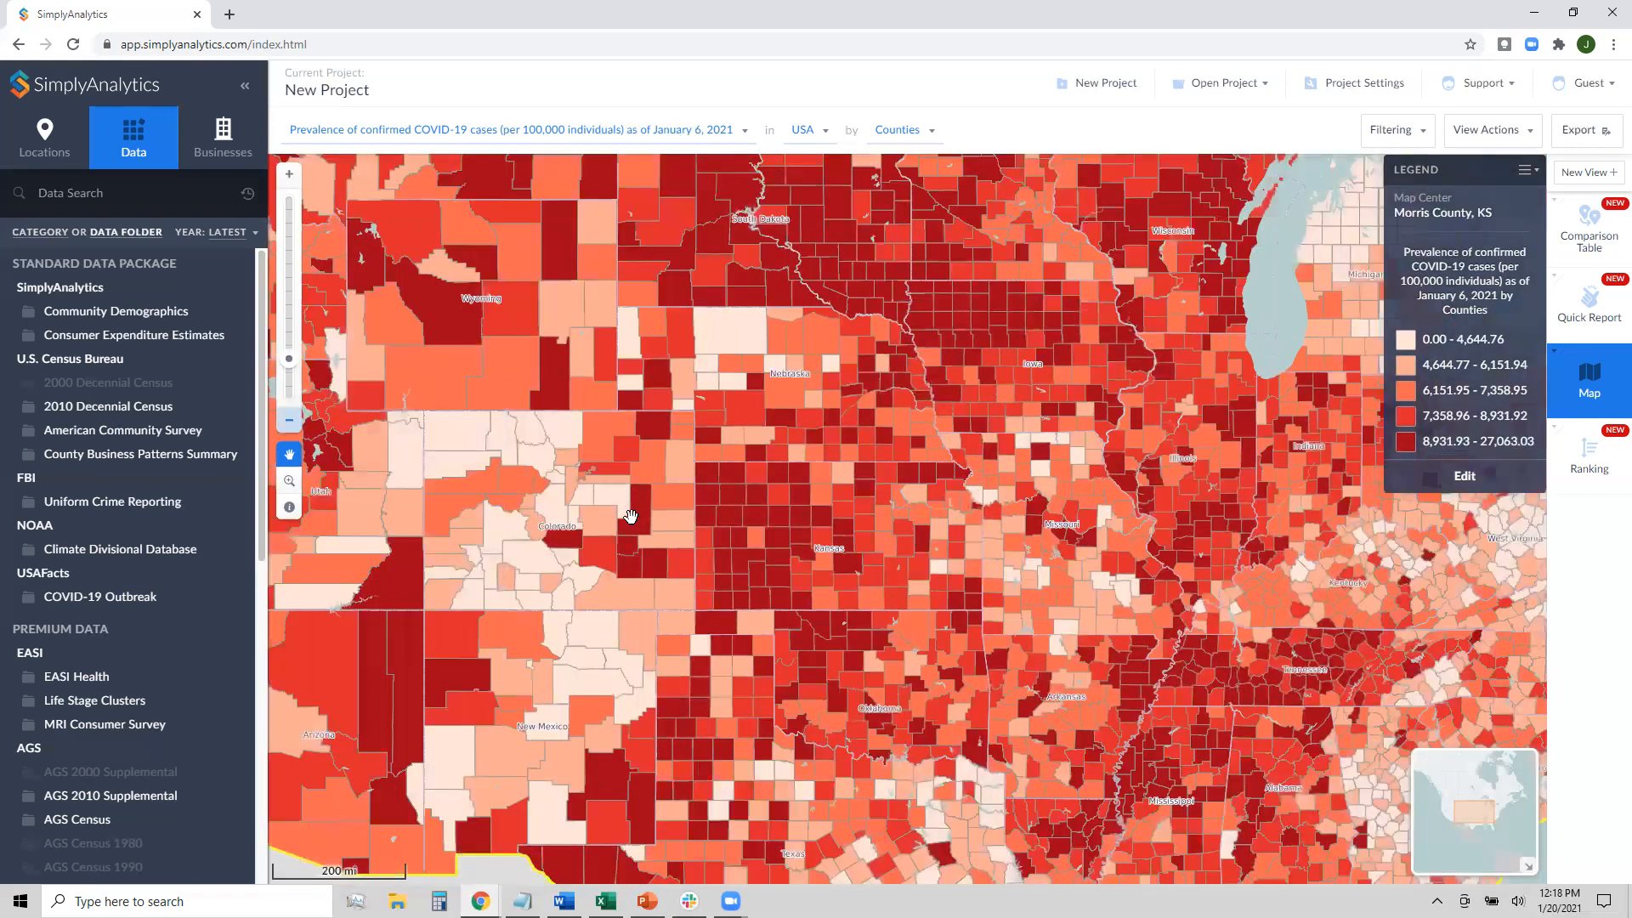
scroll(631, 517, down, 1)
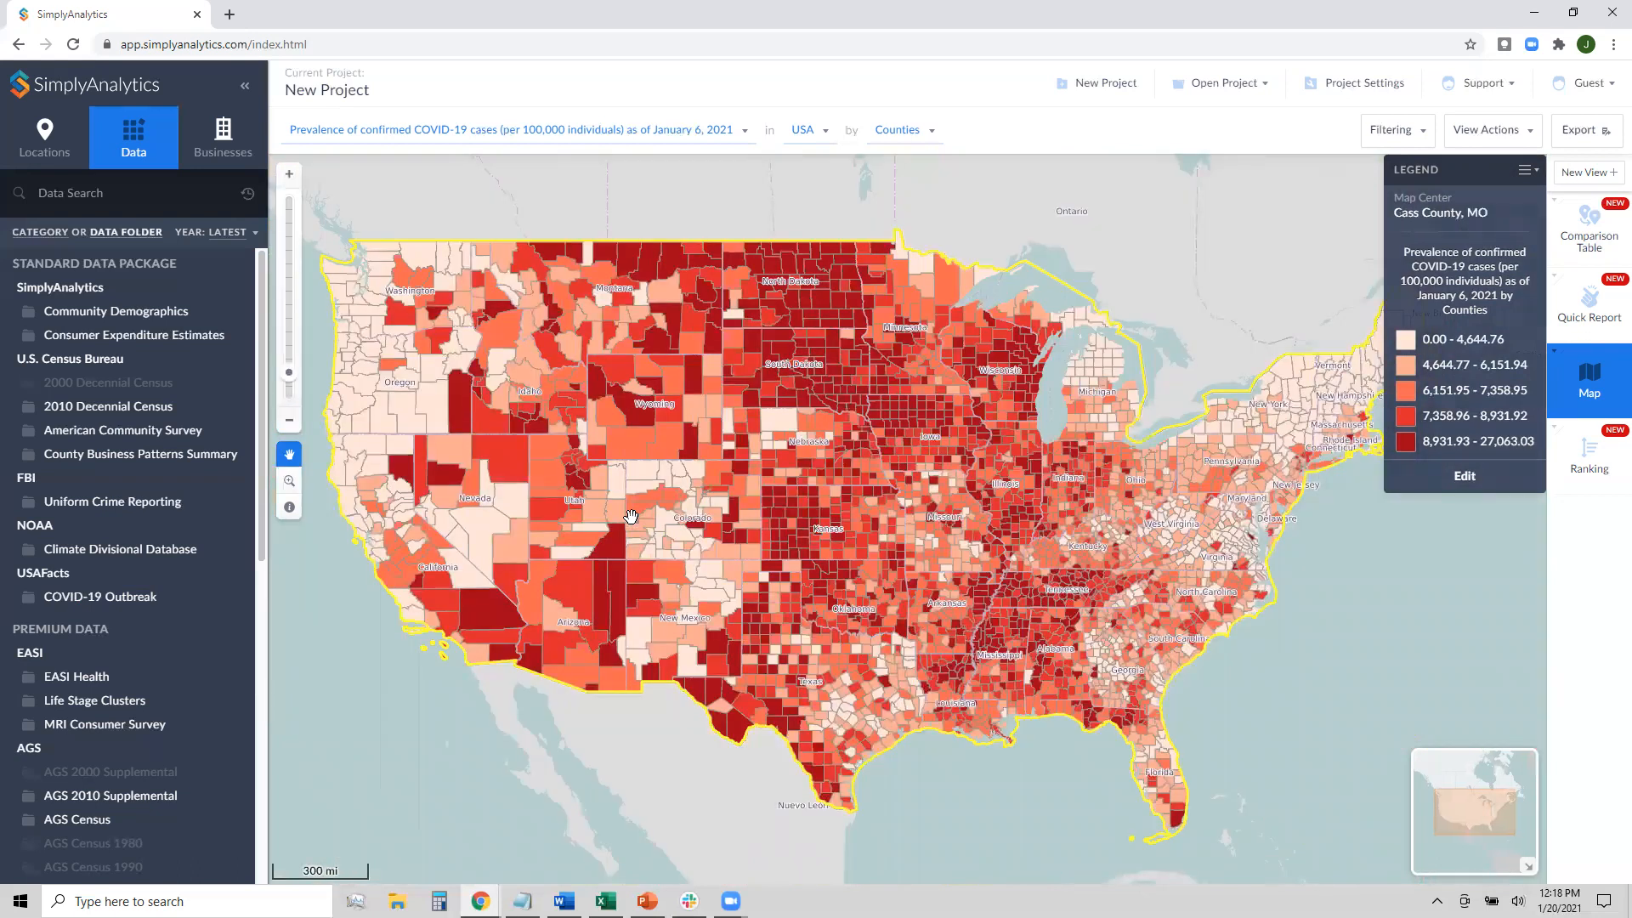
Limit the COVID-19 prevalence map back to Texas counties
click(809, 130)
click(848, 219)
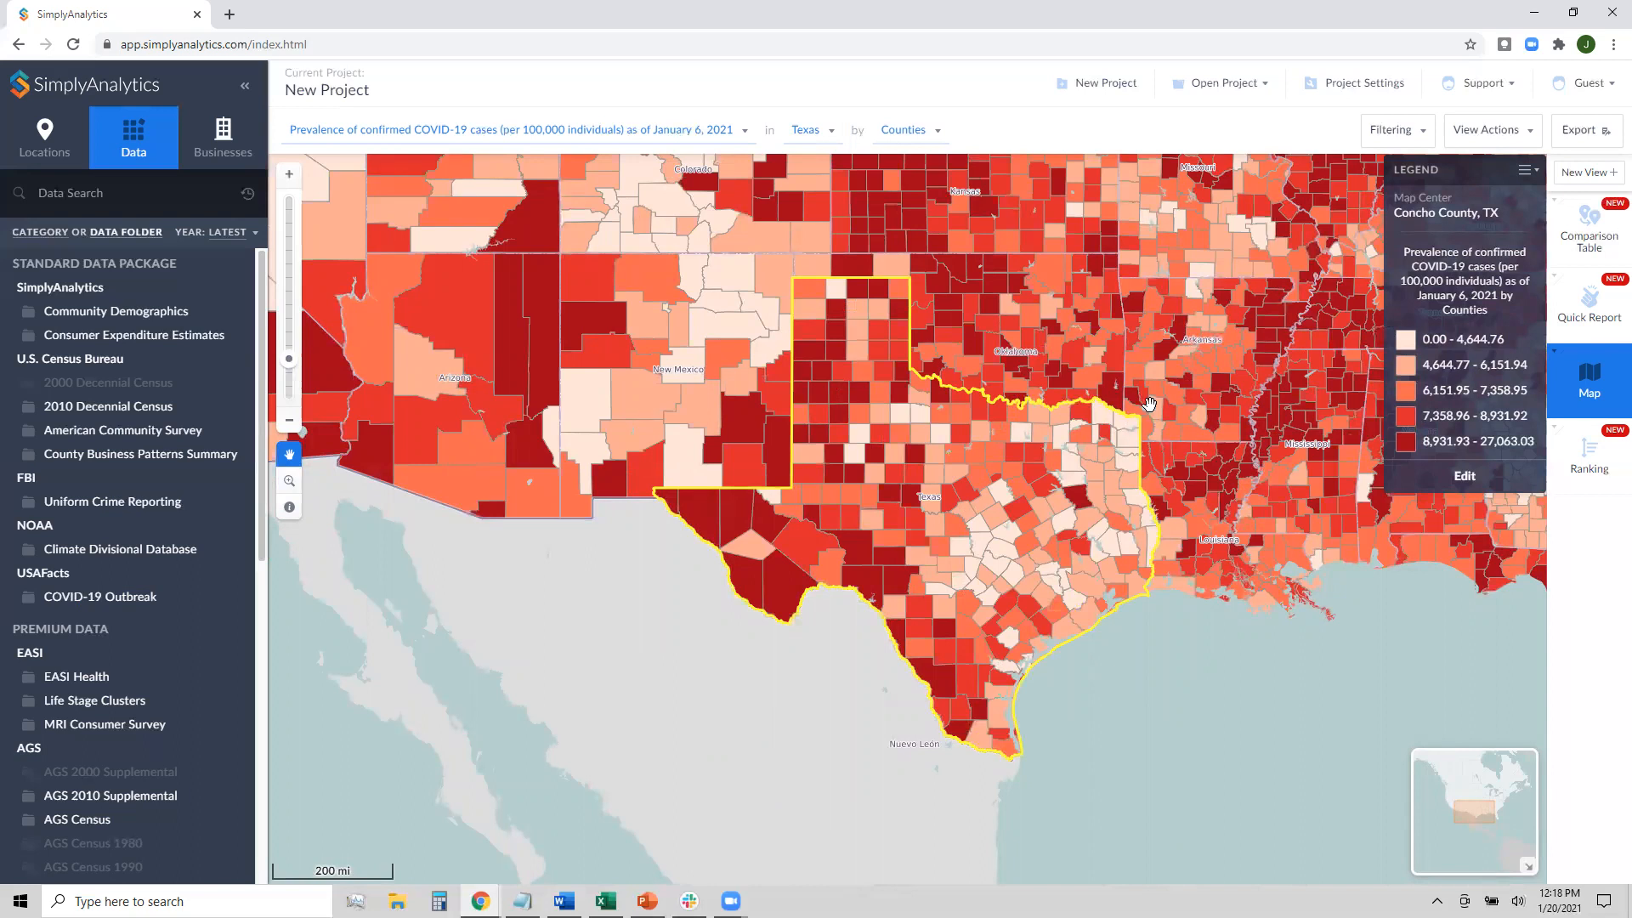
Export the map with the crop box tightened around Texas and move on to the layout
click(1582, 132)
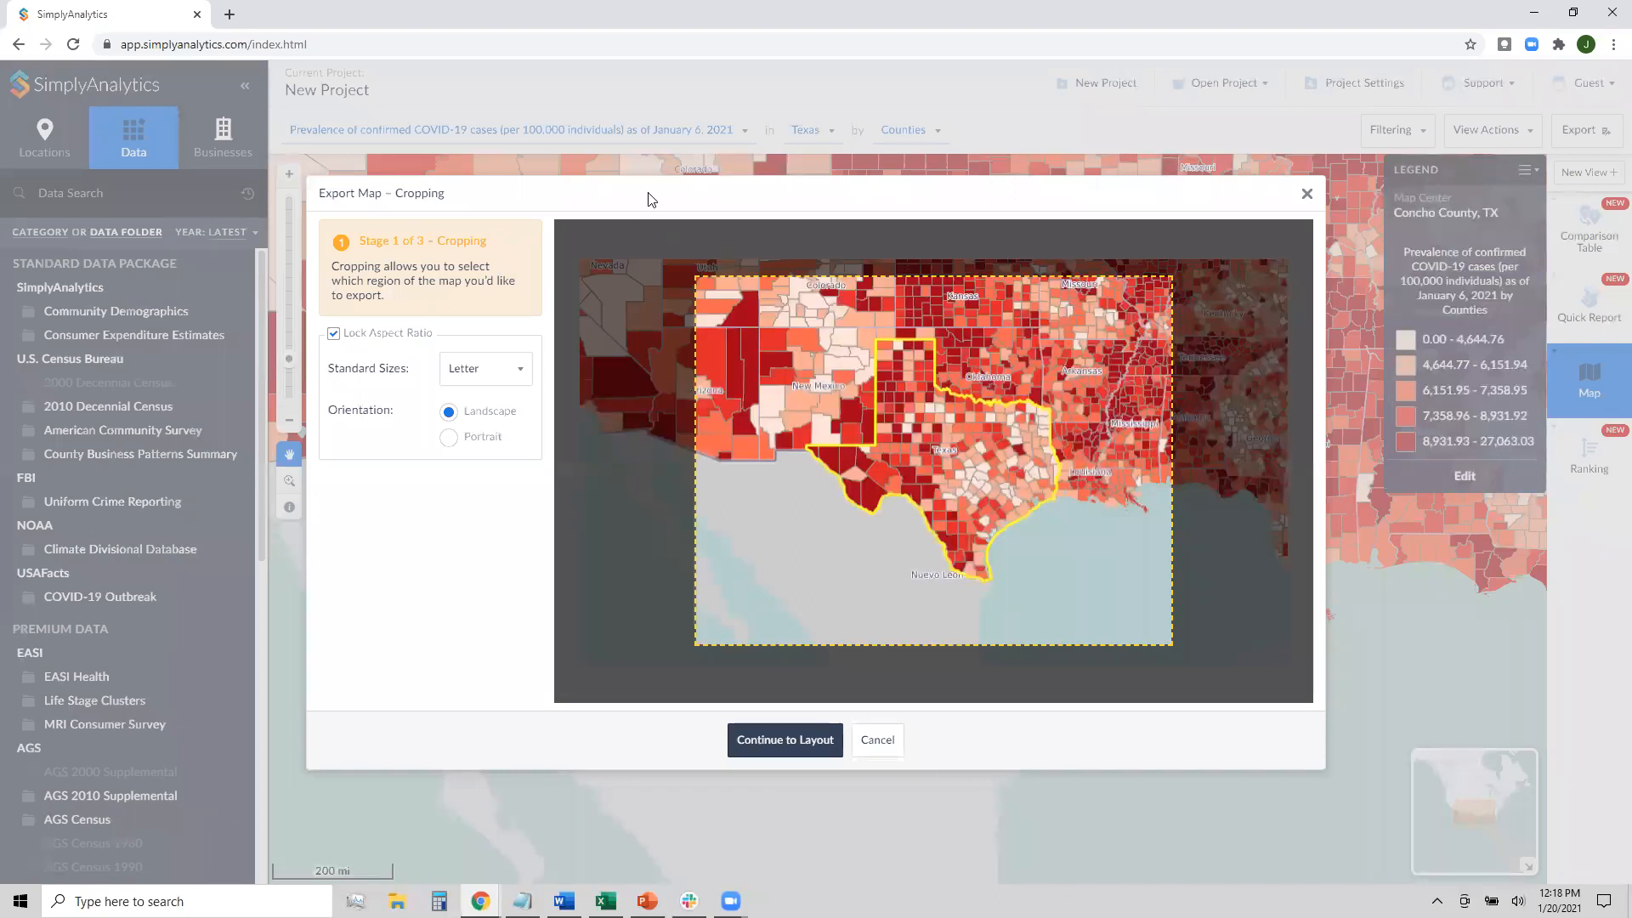
drag(691, 275, 823, 375)
drag(979, 509, 915, 457)
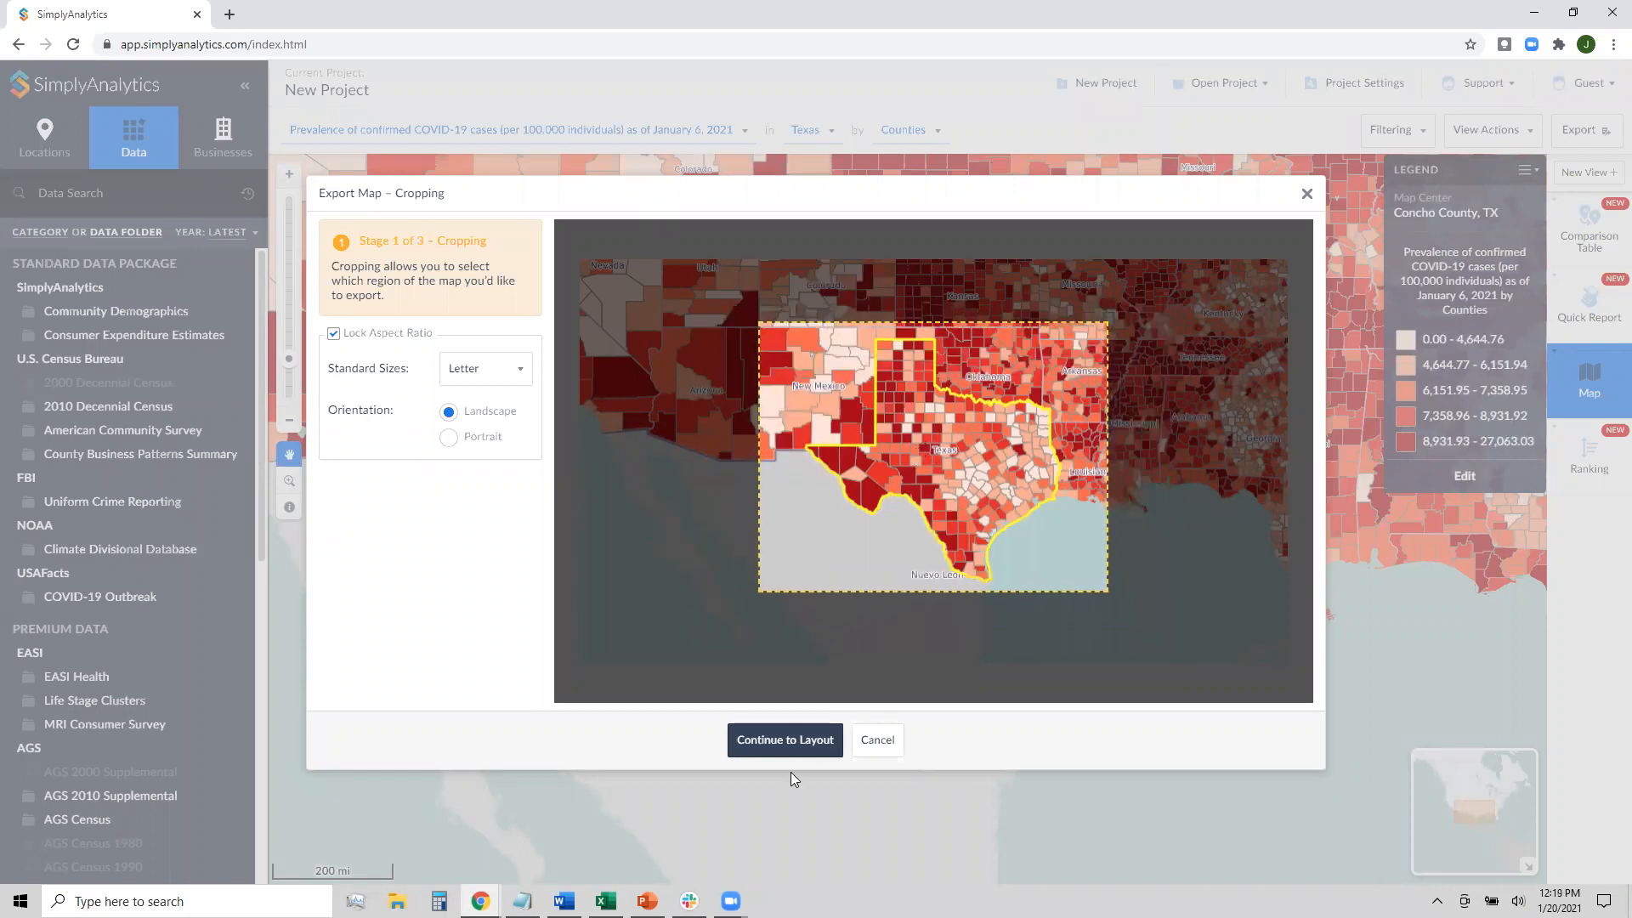
click(784, 740)
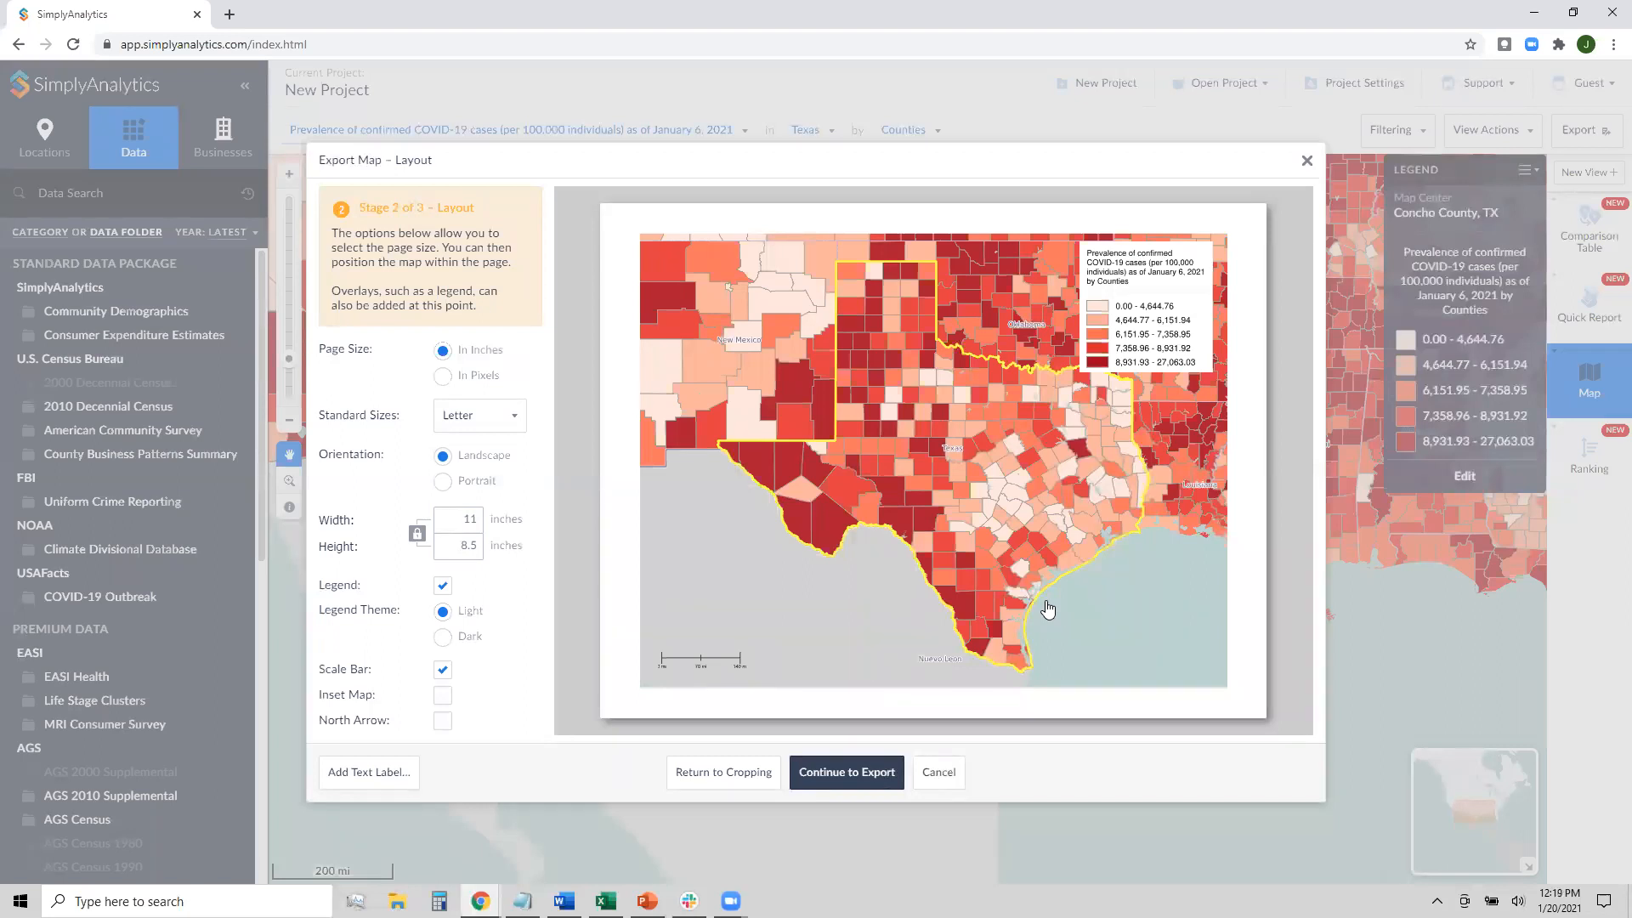
Place a 'COVID-19 Map' title across the top of the export layout, then close the export dialog
click(396, 787)
text(COVID-19 Map)
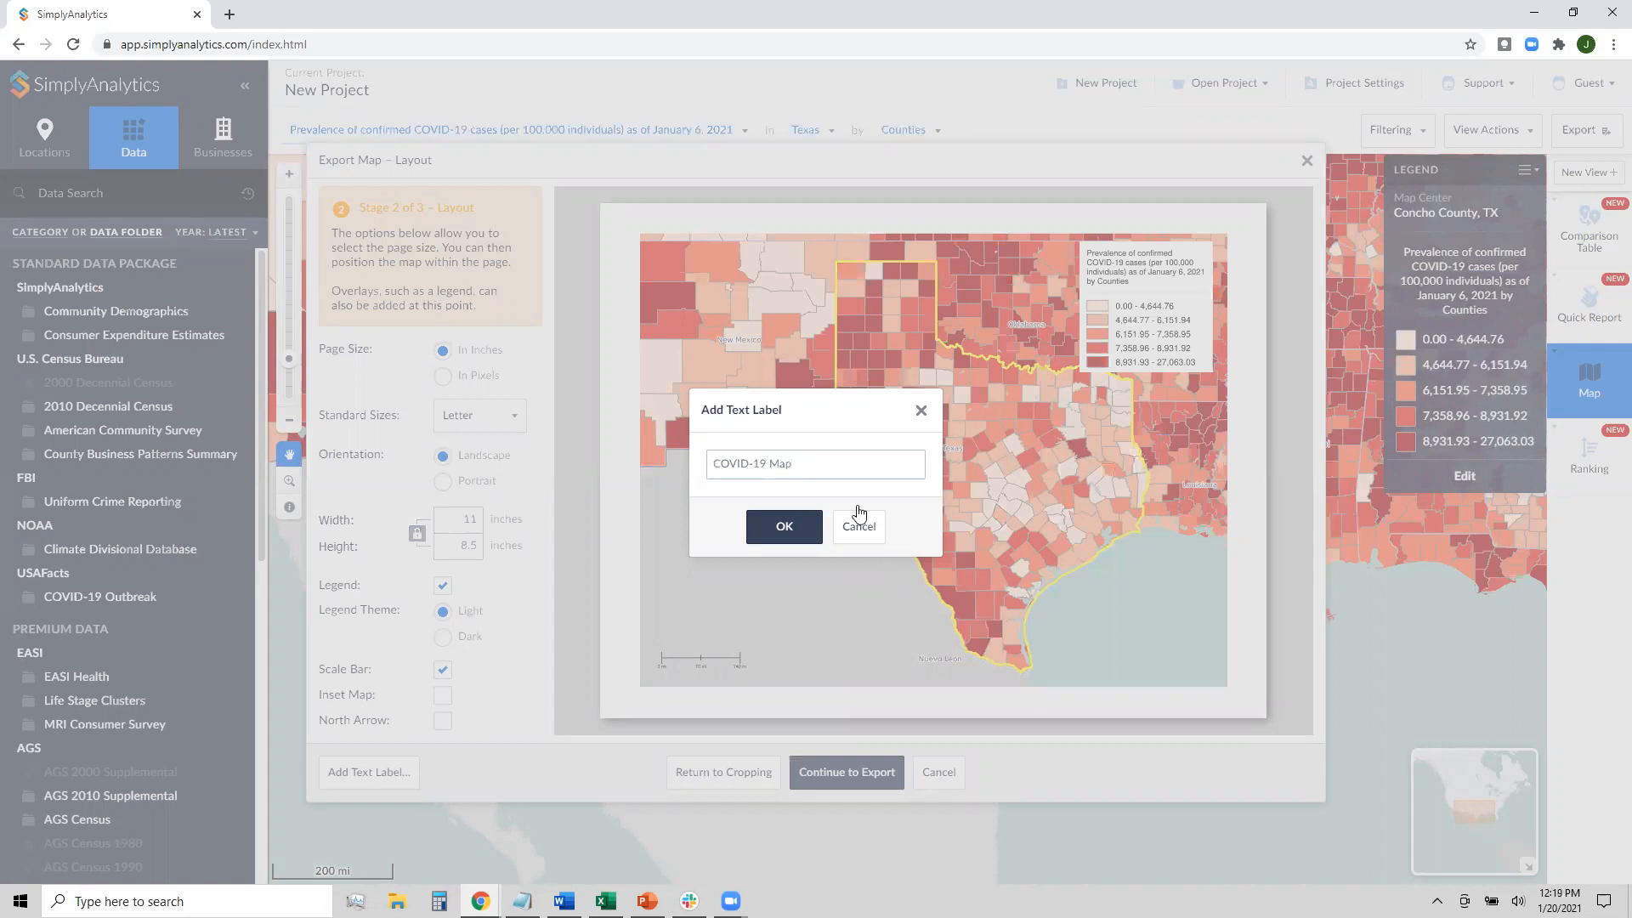
click(799, 522)
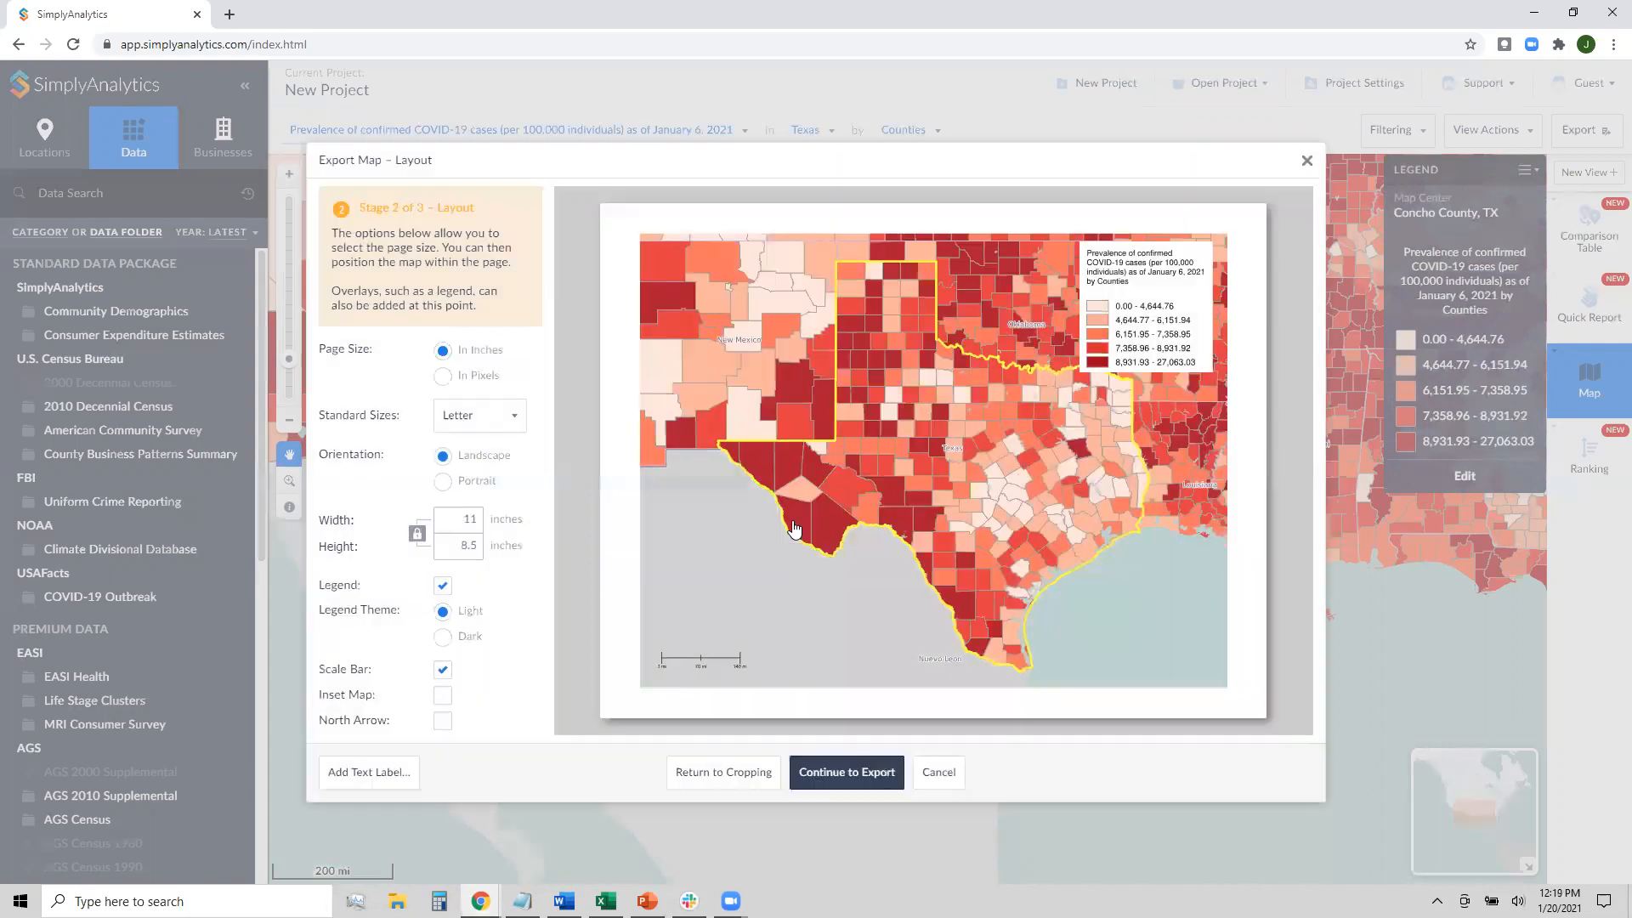
drag(812, 565, 965, 214)
click(1199, 626)
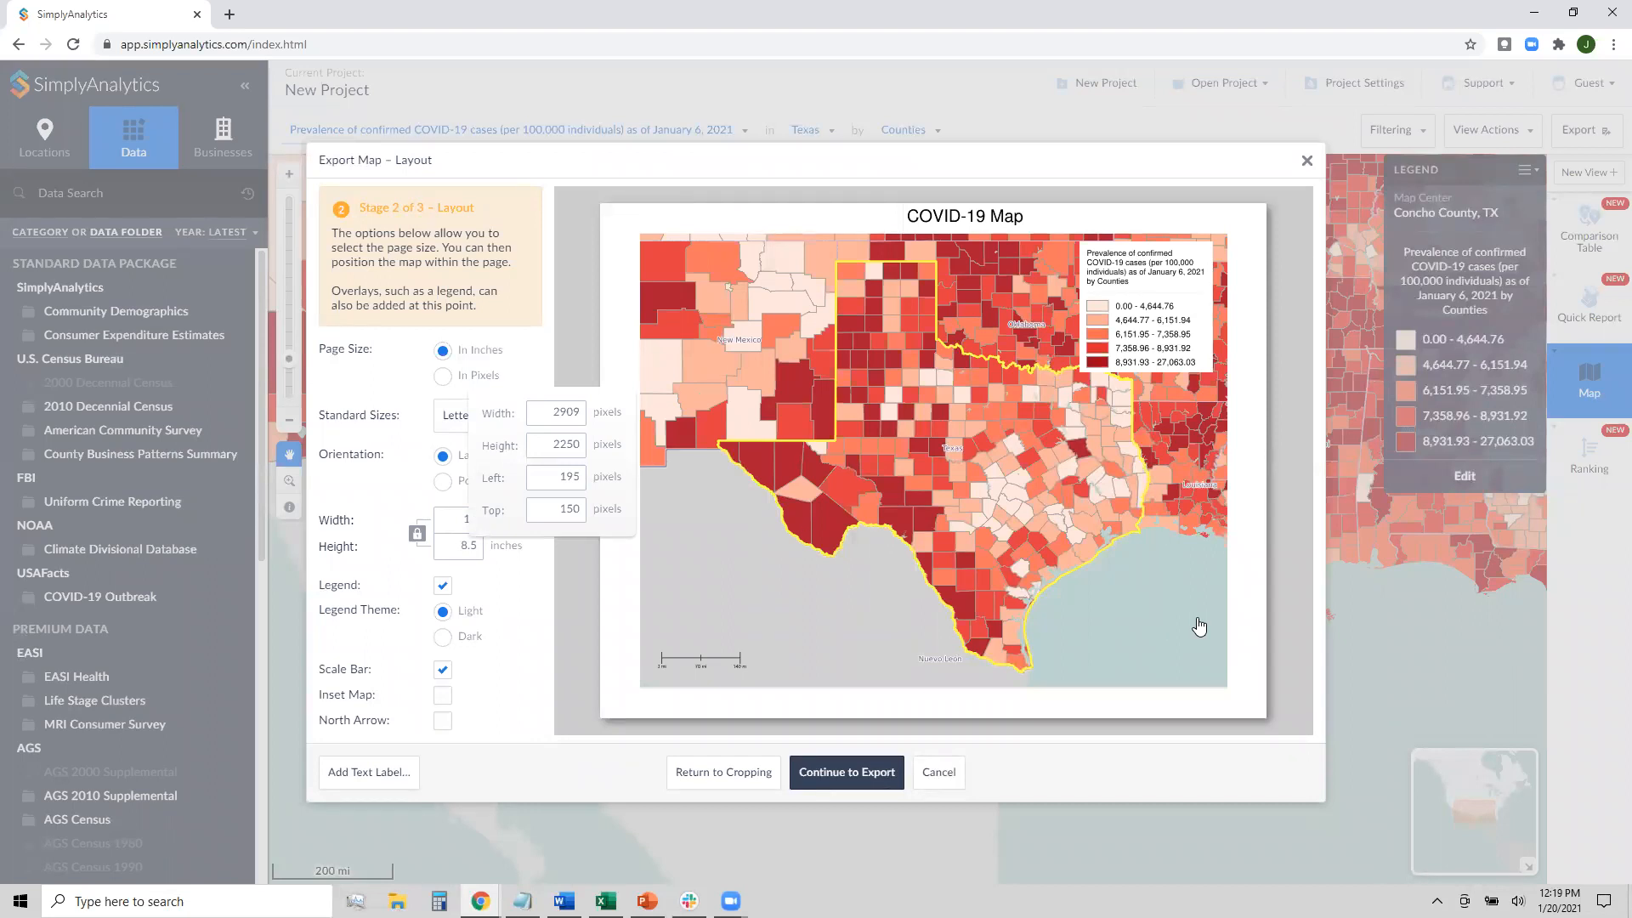
click(1256, 599)
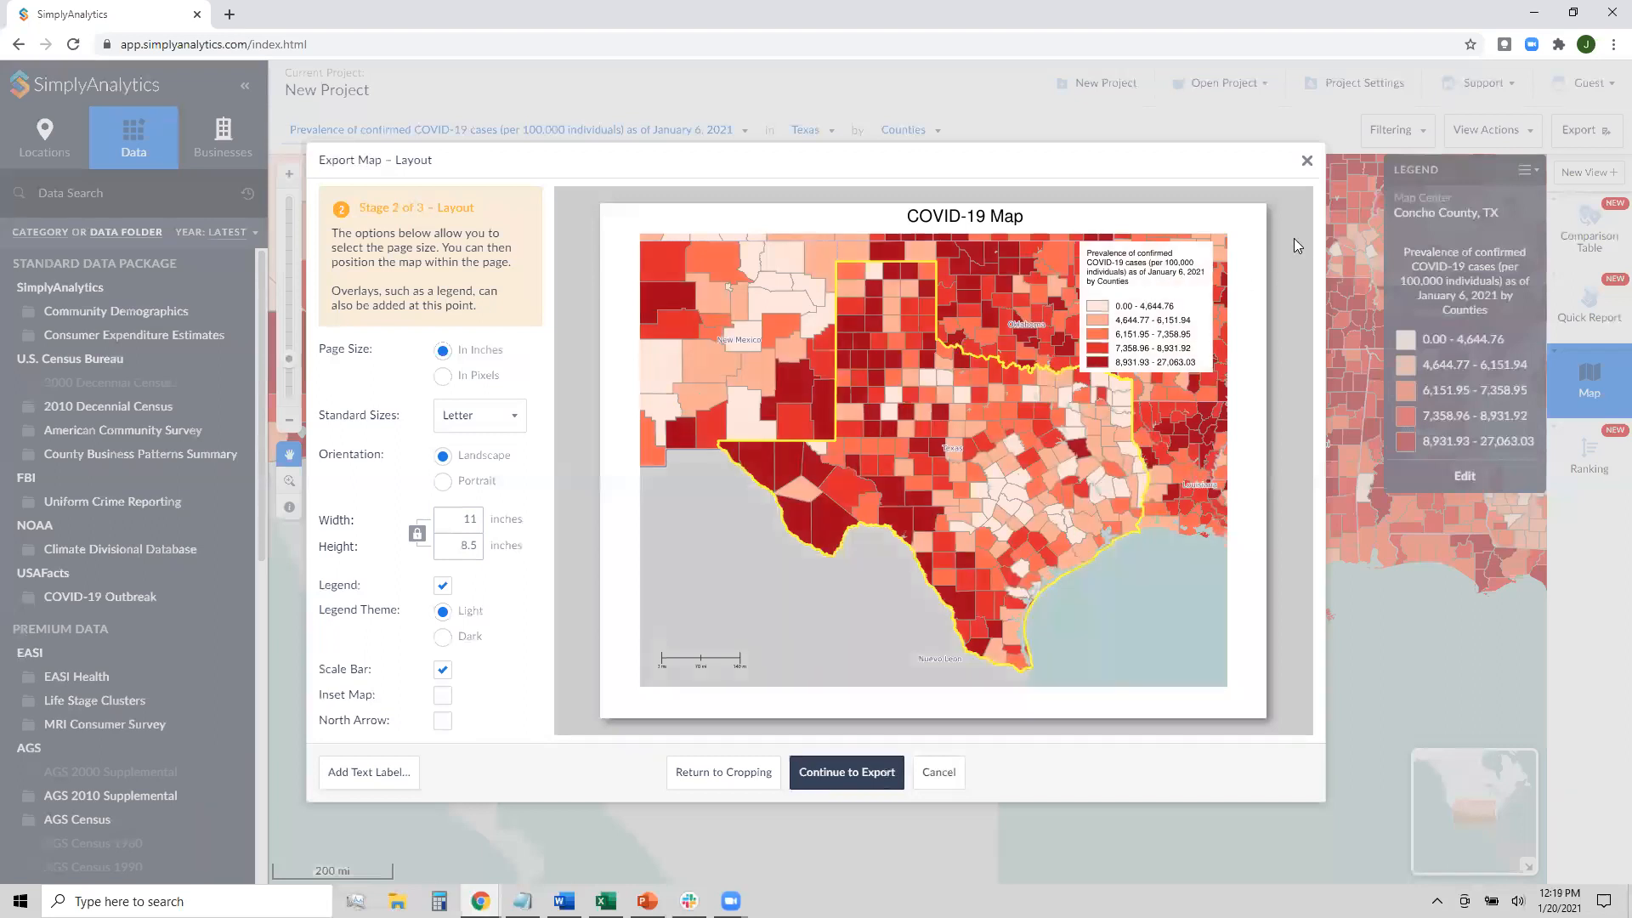
click(1310, 167)
Zoom the COVID-19 prevalence map out from Texas to the entire continental United States
scroll(876, 562, down, 1)
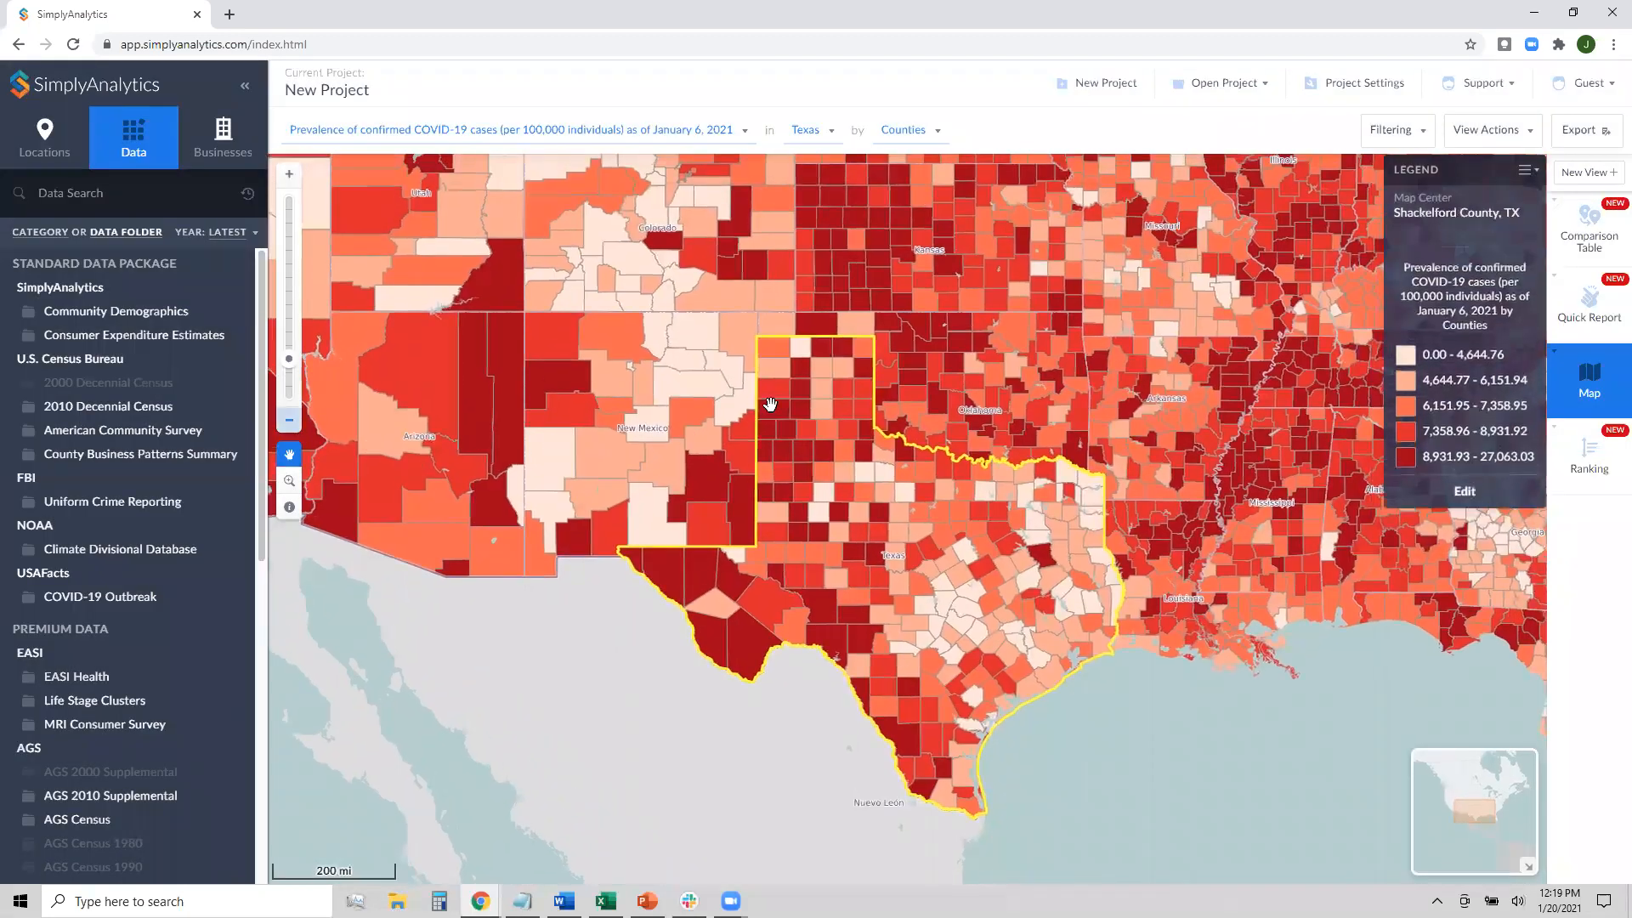
scroll(823, 408, down, 1)
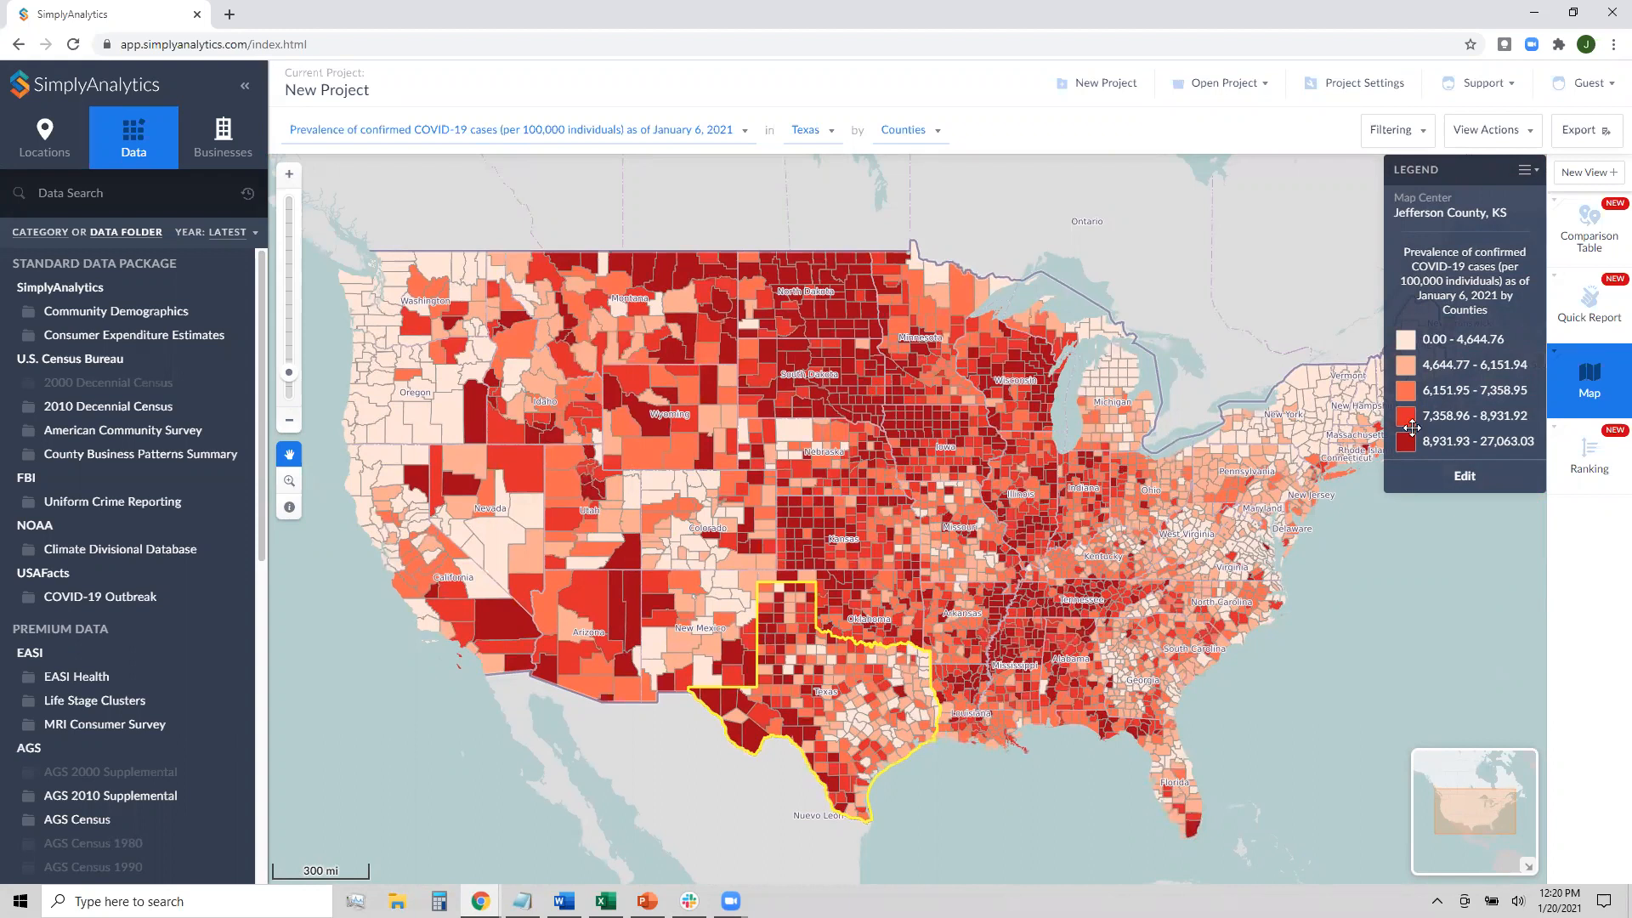
Switch to the Comparison Table view of Texas, Indiana, Dallas County, 75203 and USA
click(1586, 230)
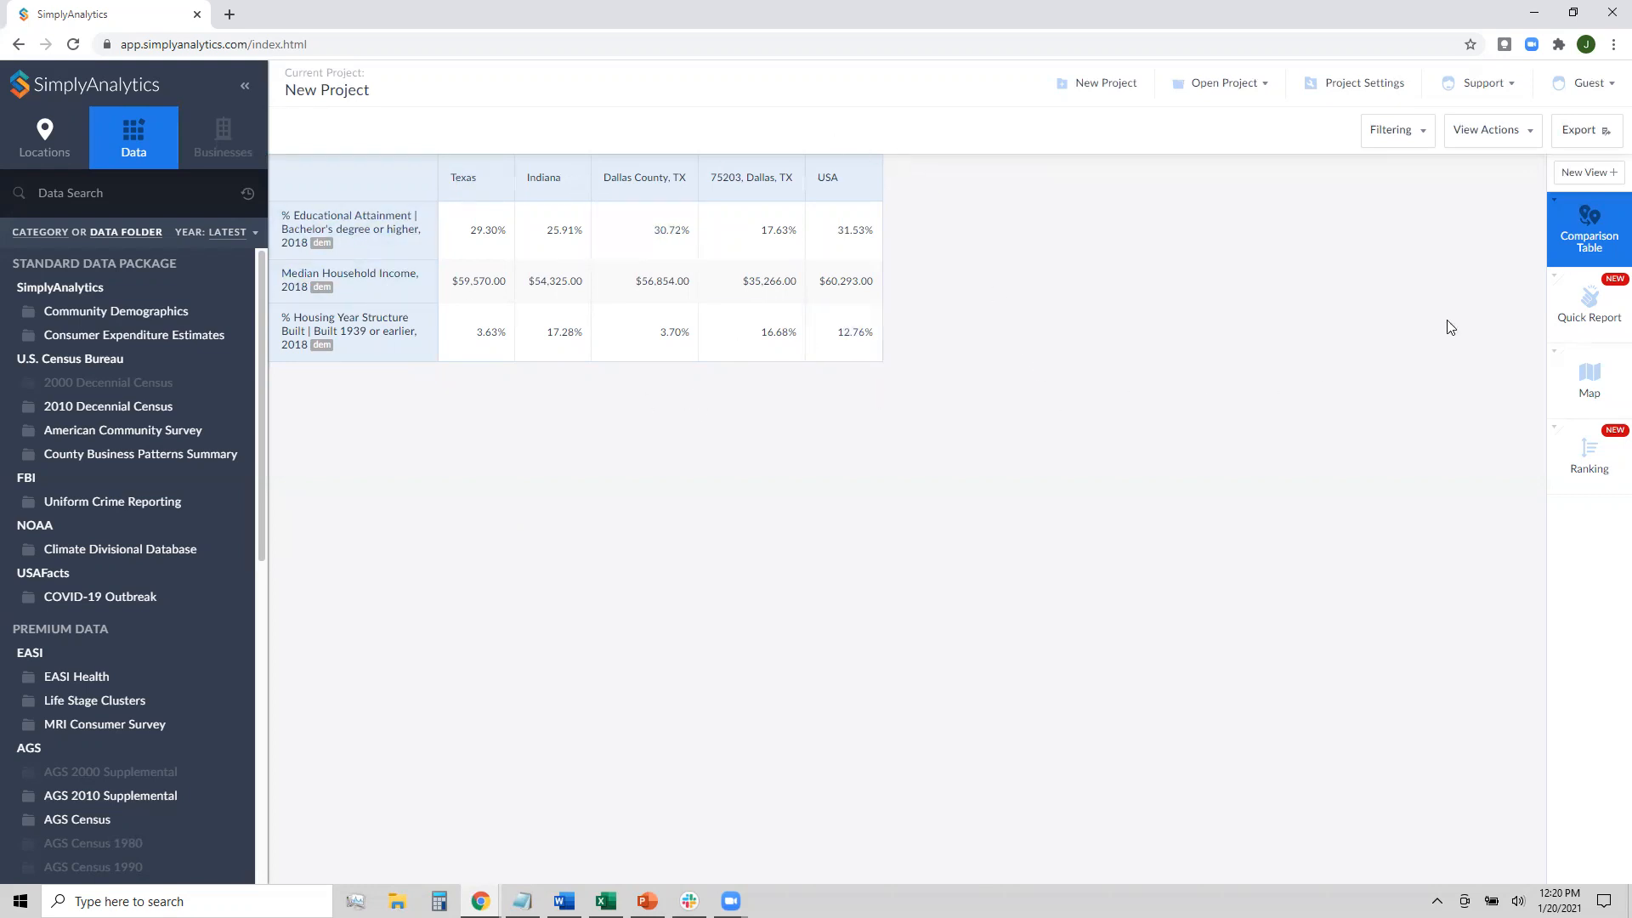
Edit the comparison table and add the January 6, 2021 confirmed COVID-19 case prevalence
click(1489, 148)
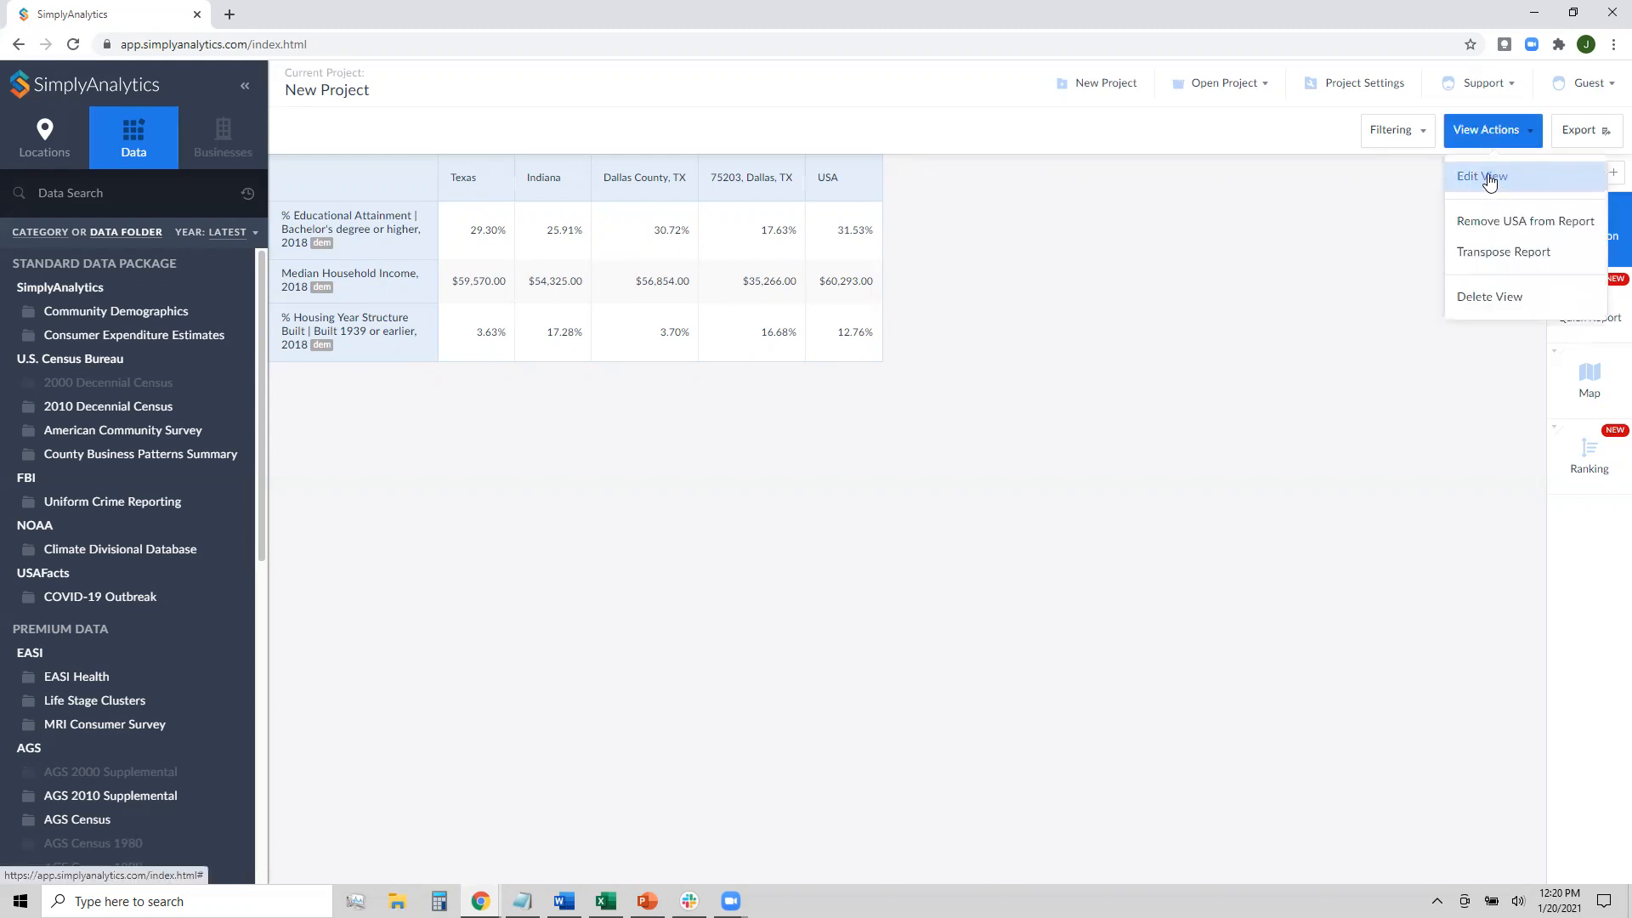
click(1487, 179)
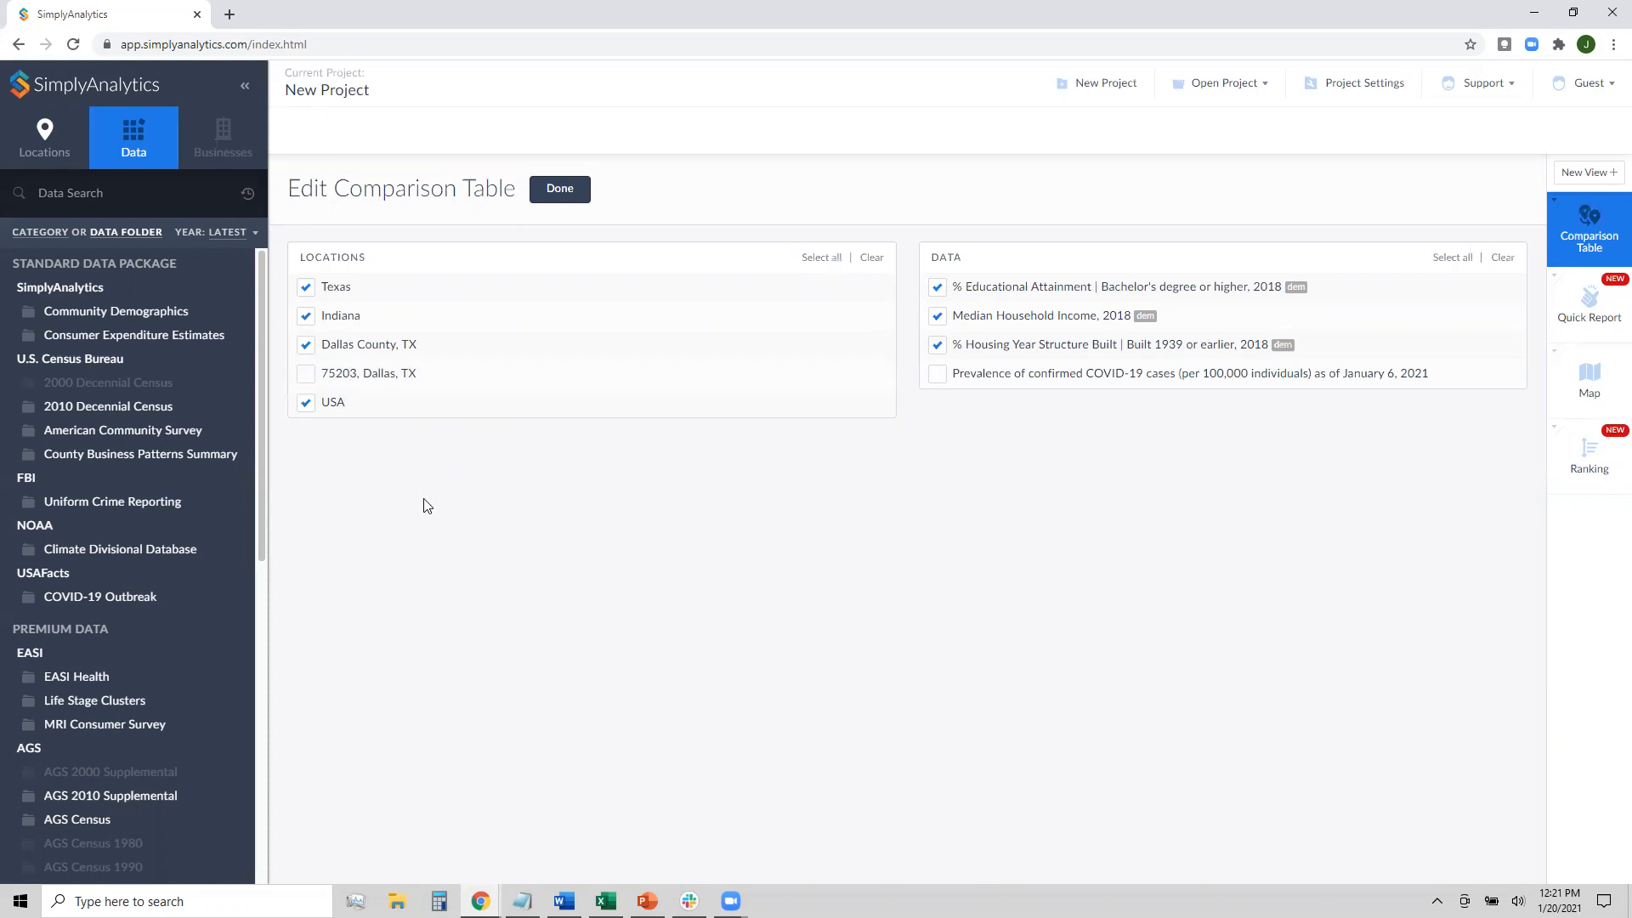
click(1035, 380)
Add the January 6, 2021 COVID-19 death prevalence from the COVID-19 Outbreak data
click(145, 600)
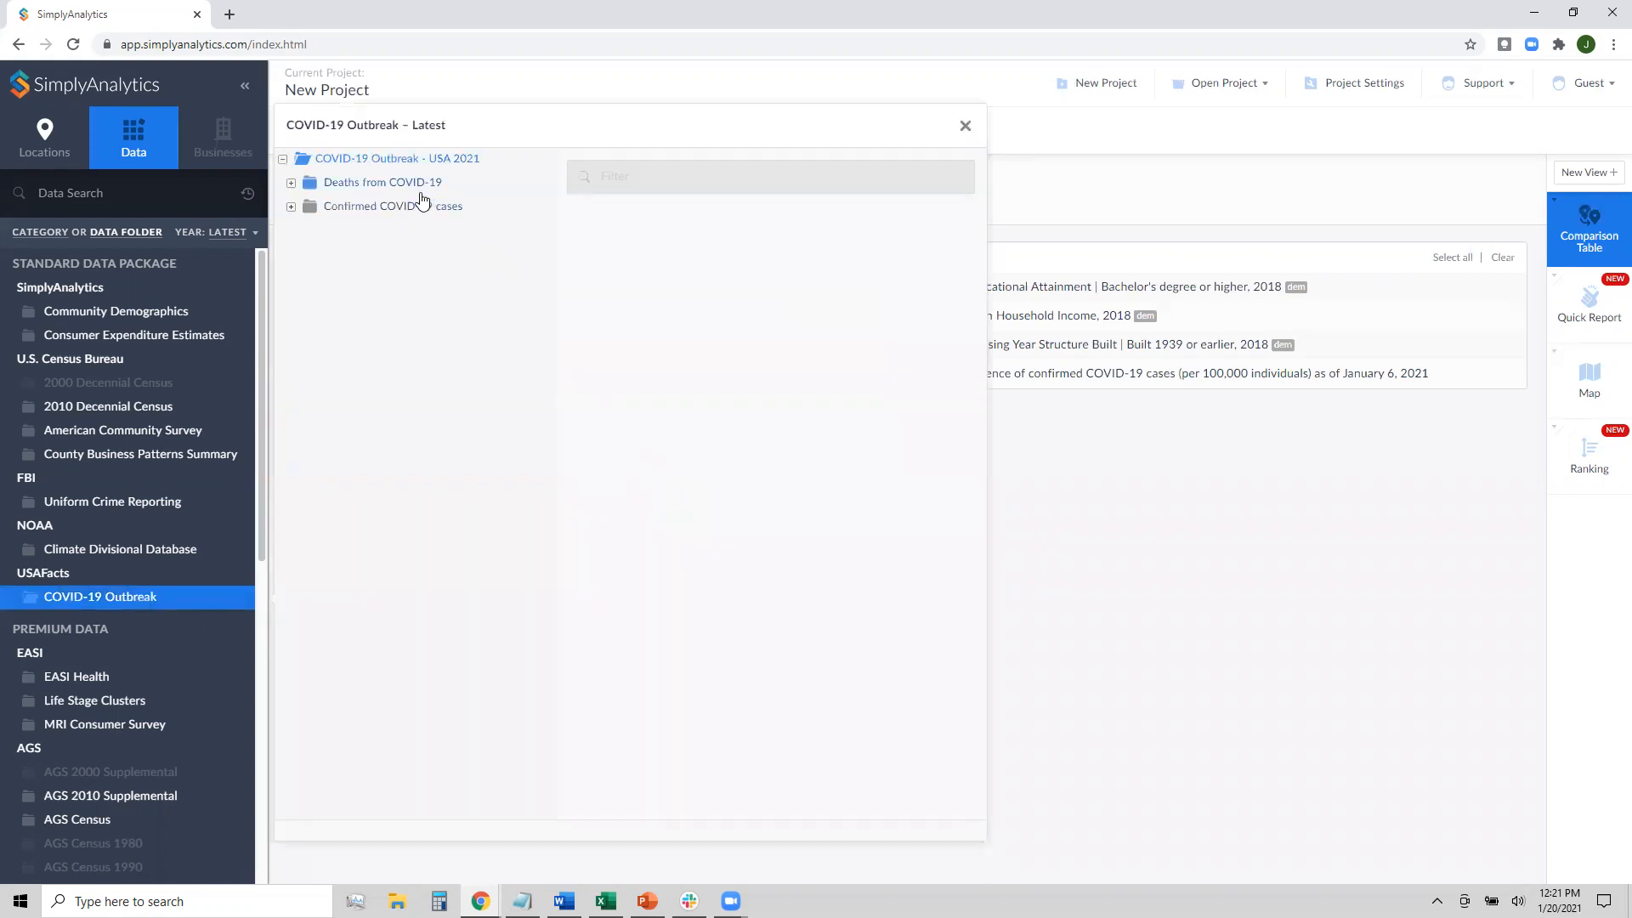
click(416, 190)
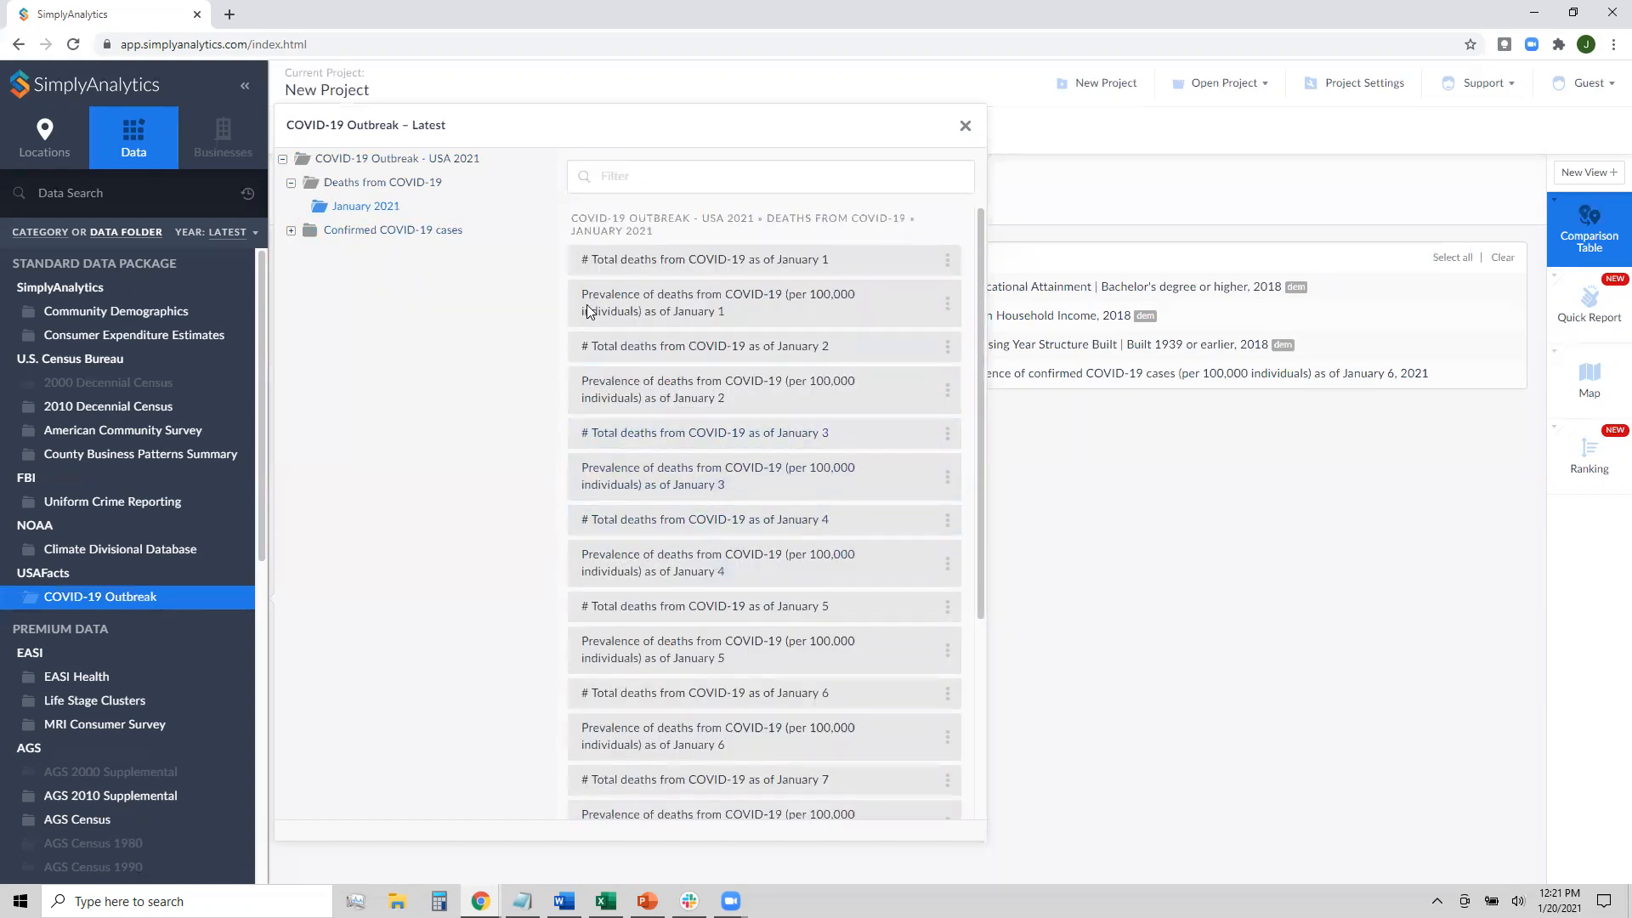
click(806, 736)
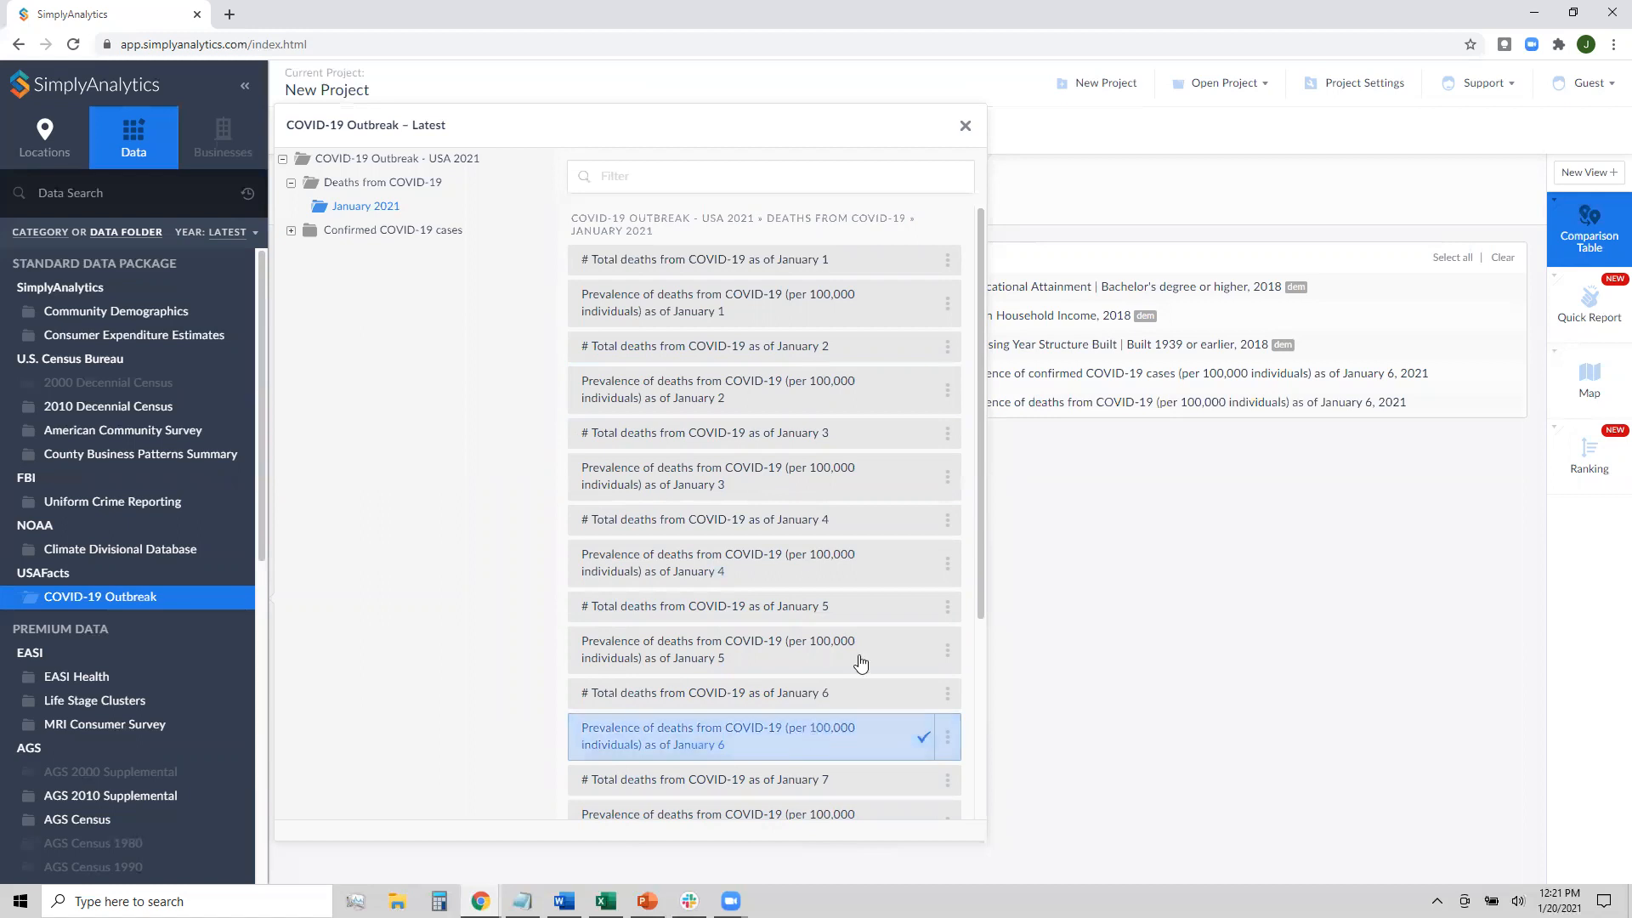
Add the January 1–4, 2021 confirmed-case totals and prevalences, then close the data browser
click(462, 237)
click(401, 255)
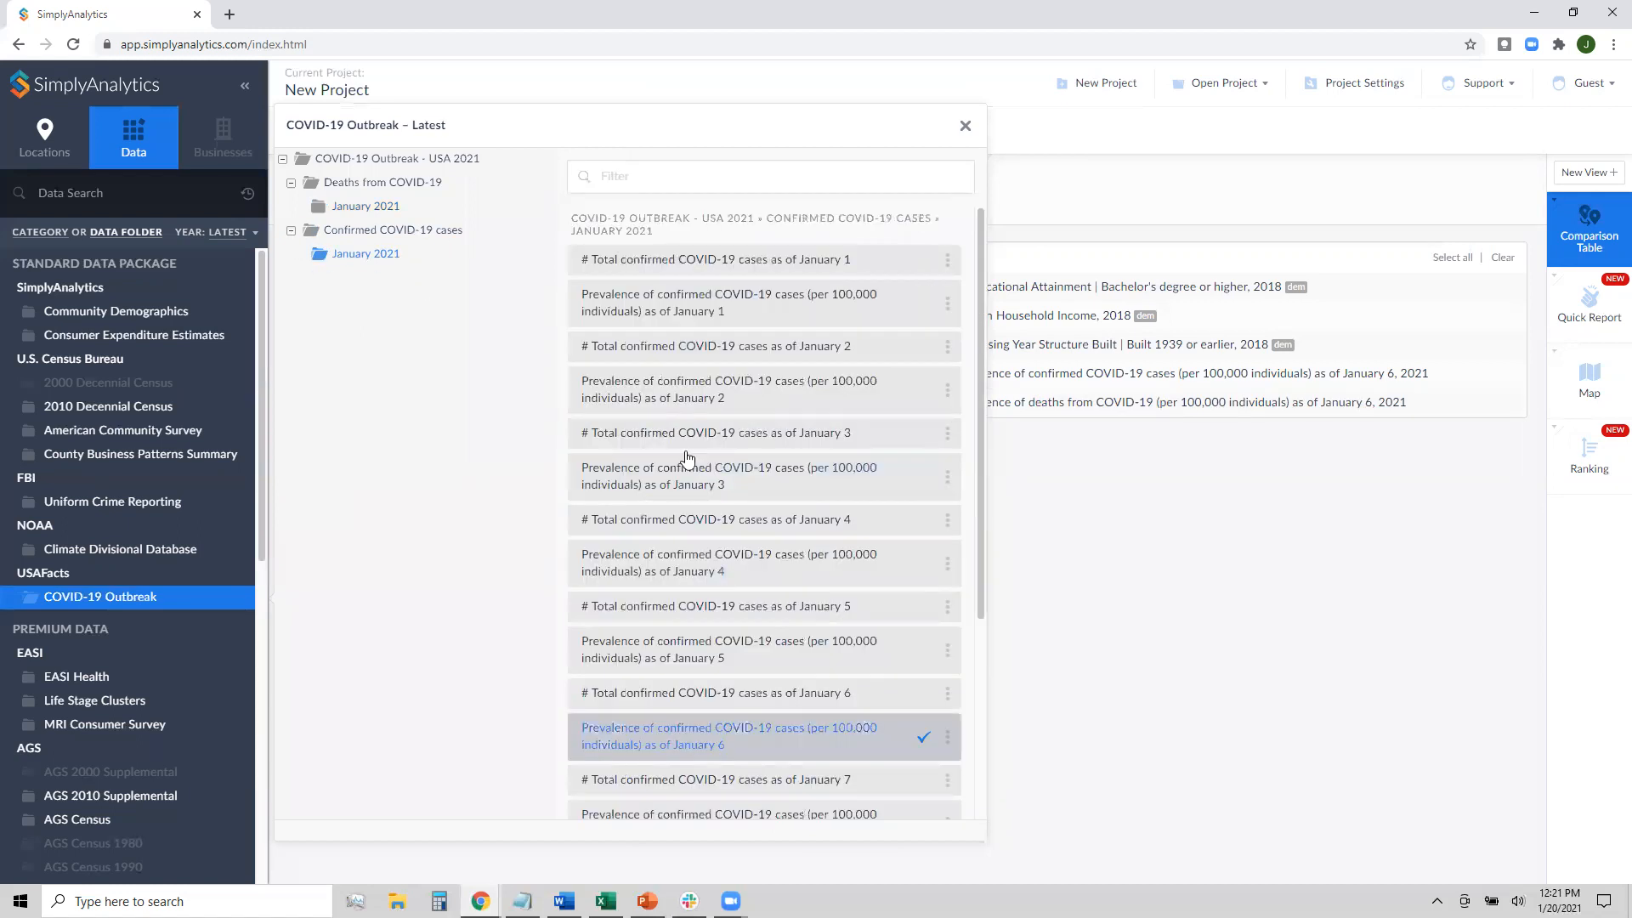
click(783, 272)
click(795, 319)
click(782, 390)
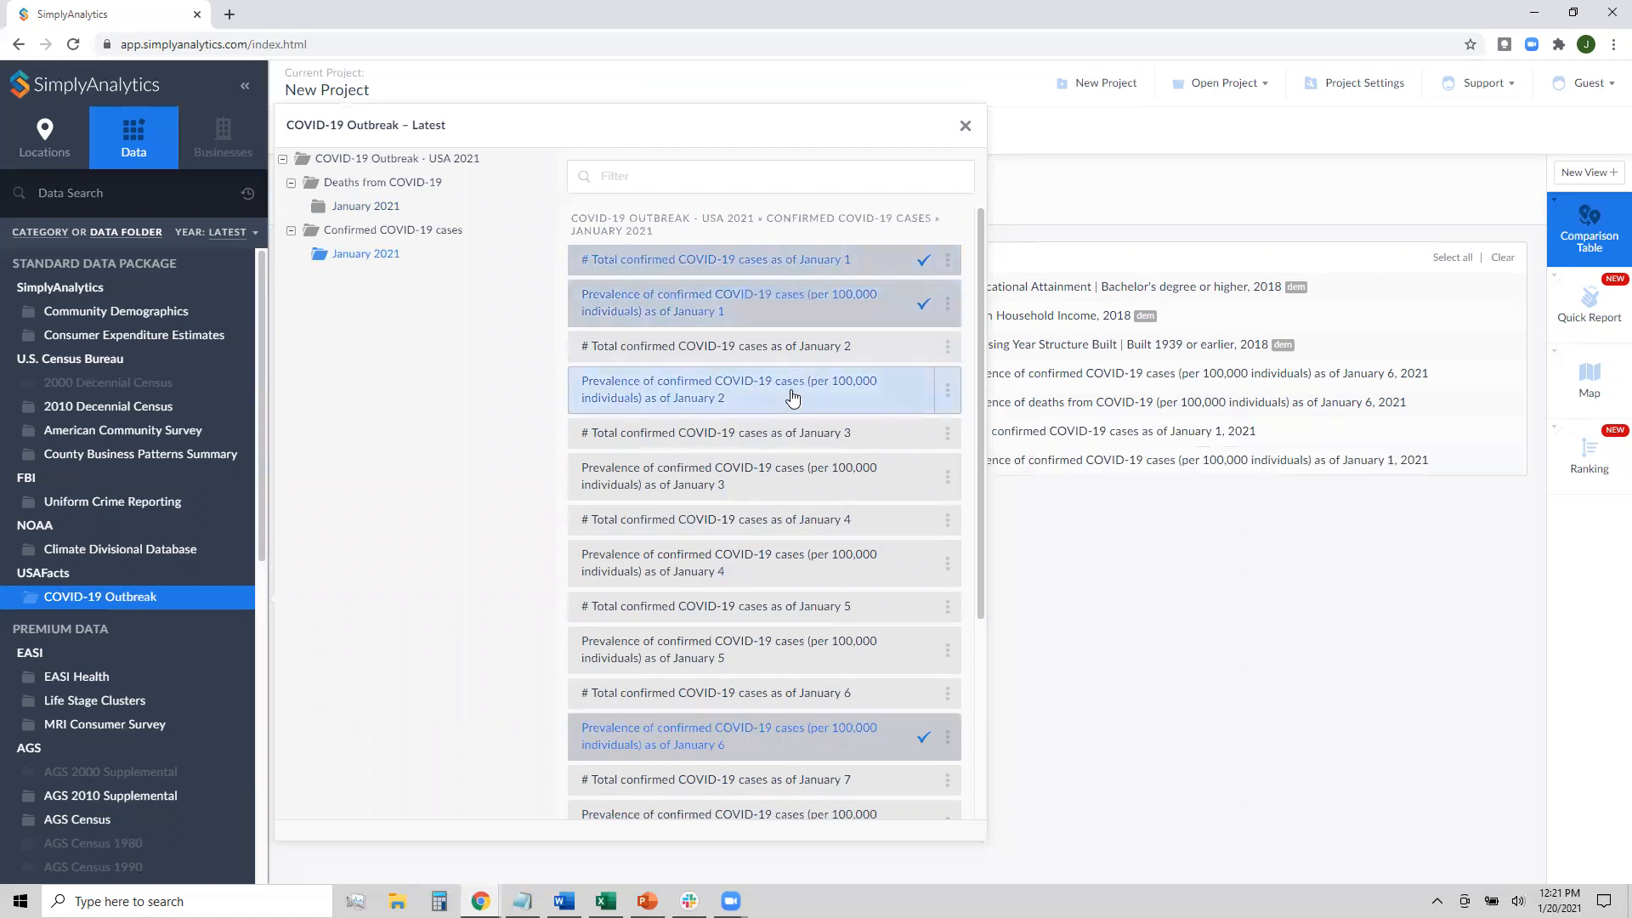
click(781, 432)
click(777, 476)
click(784, 520)
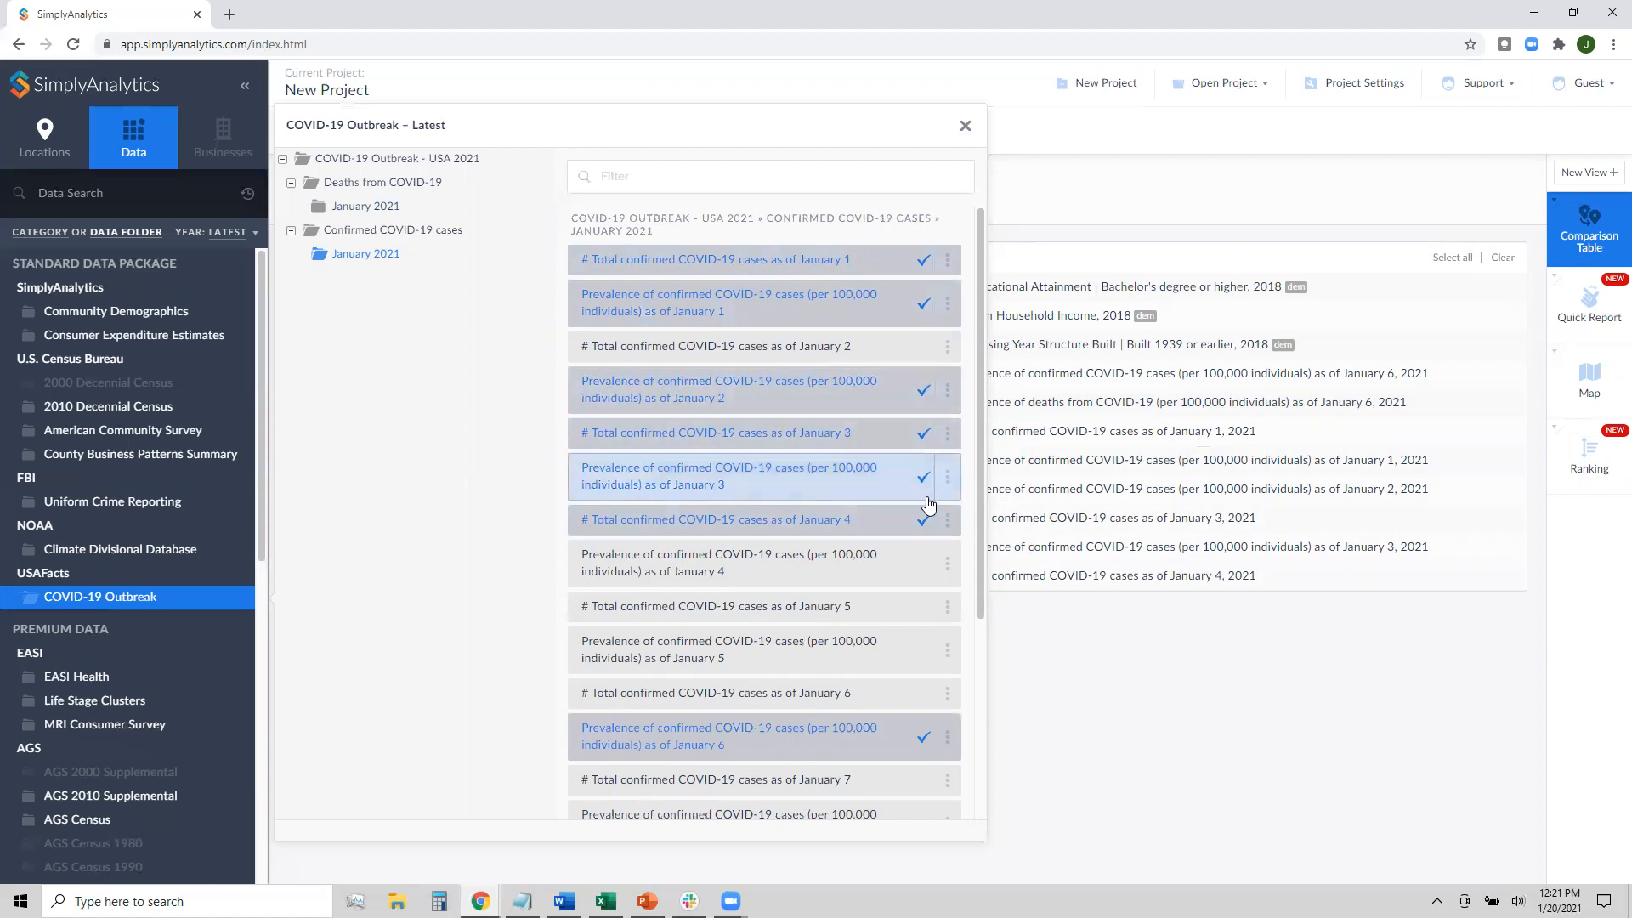
click(964, 126)
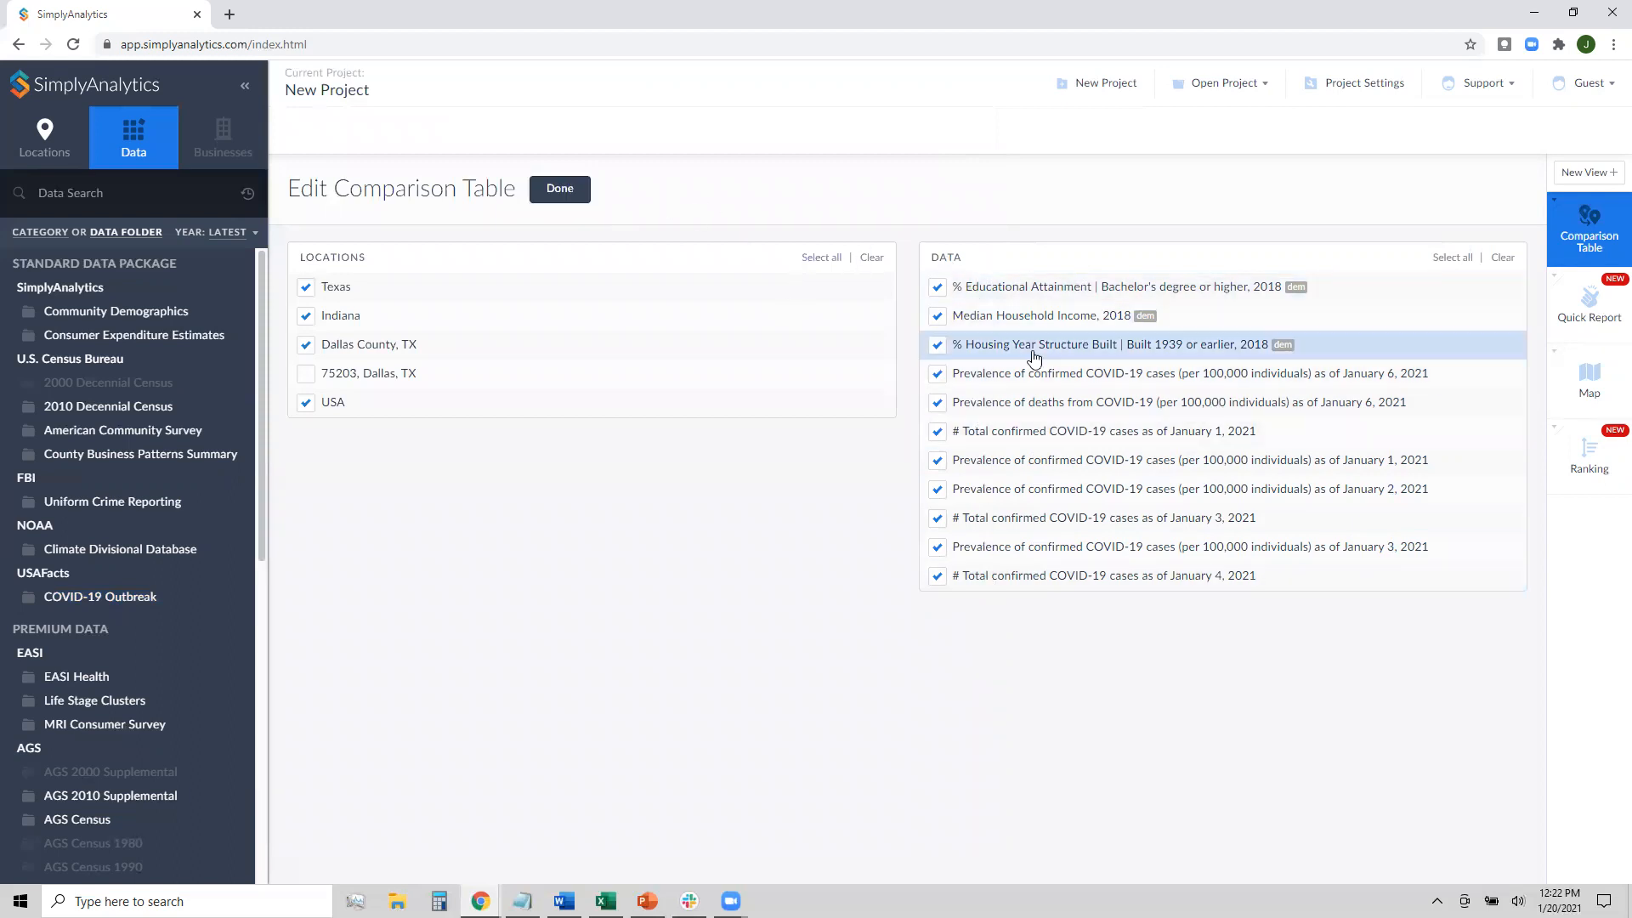
Apply the table edits and review the new COVID-19 rows for Texas, Indiana, Dallas County and USA
click(560, 201)
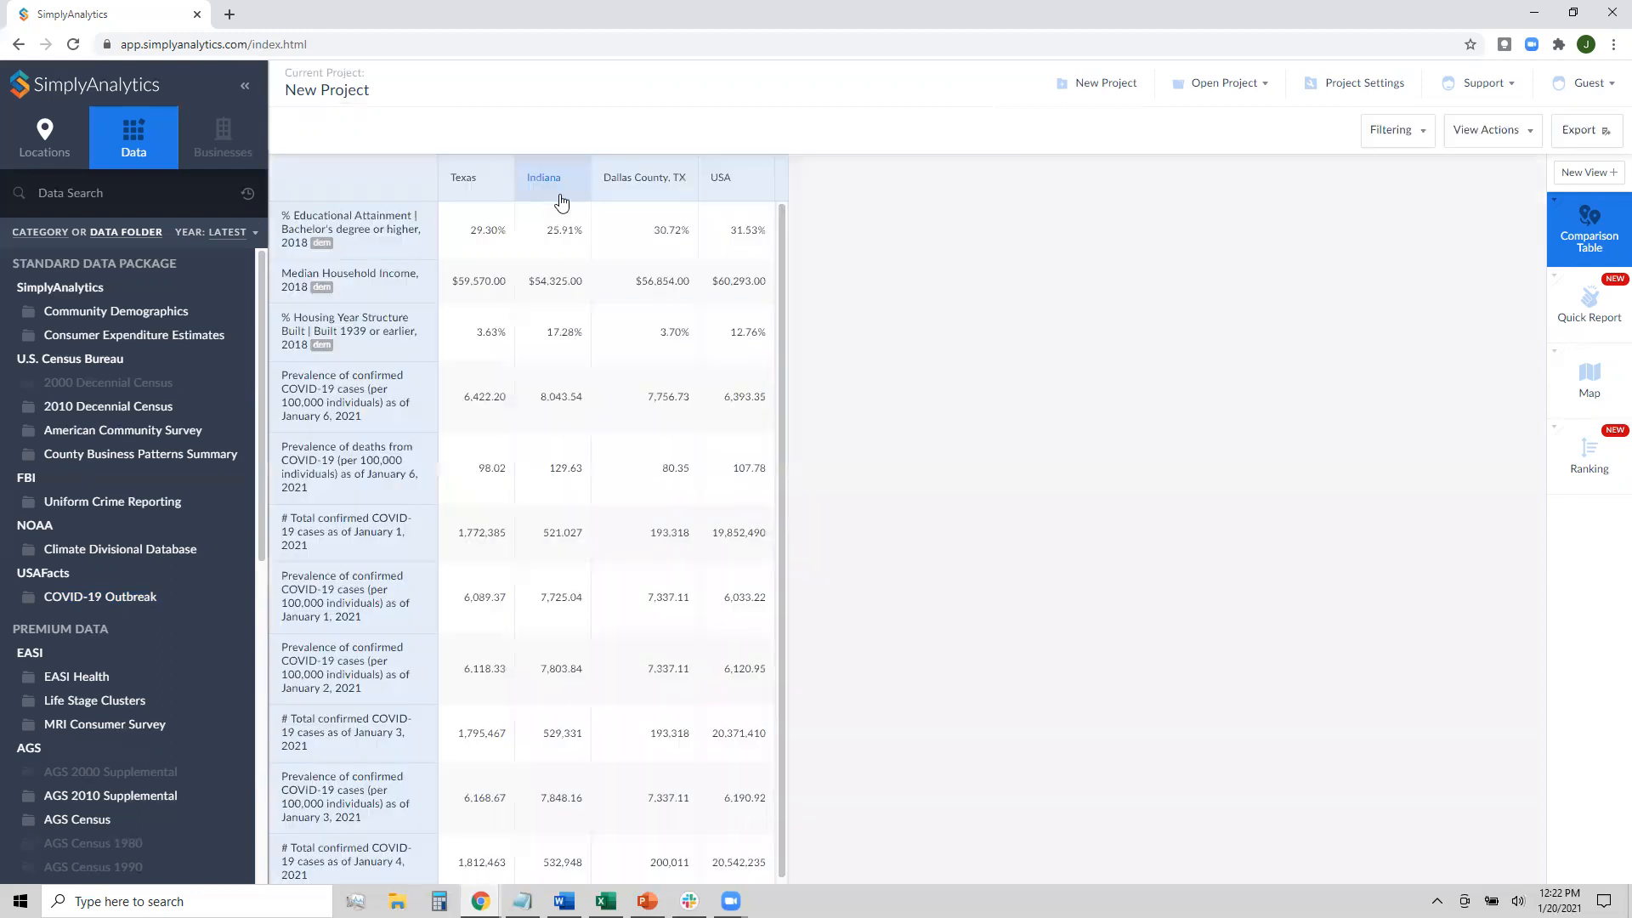
scroll(685, 474, down, 1)
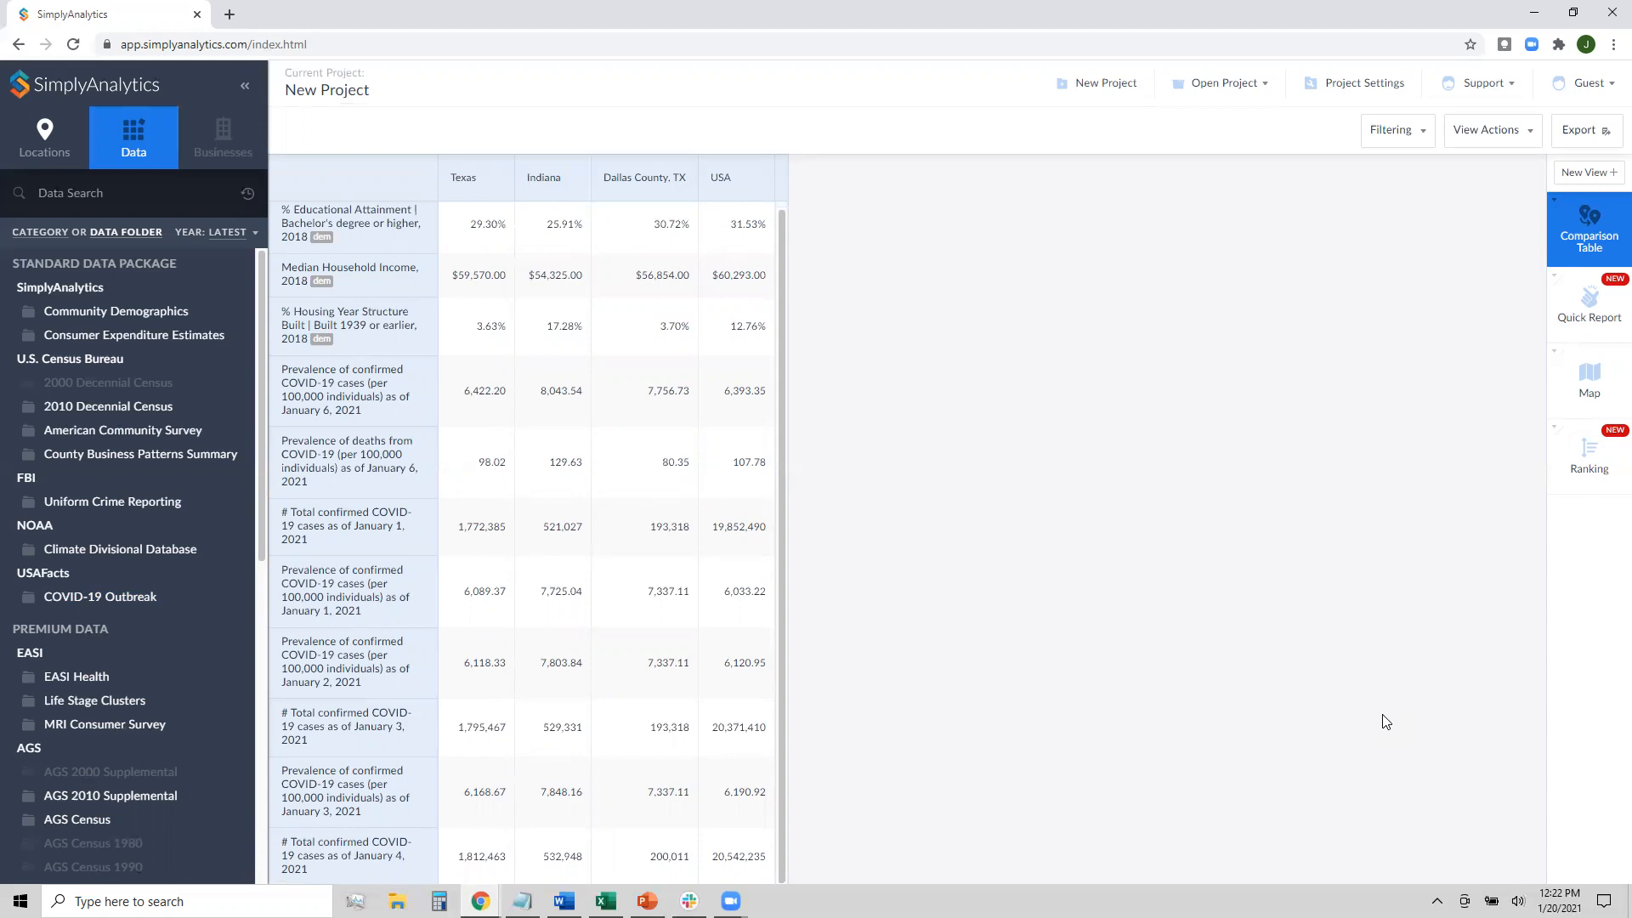
scroll(714, 617, up, 1)
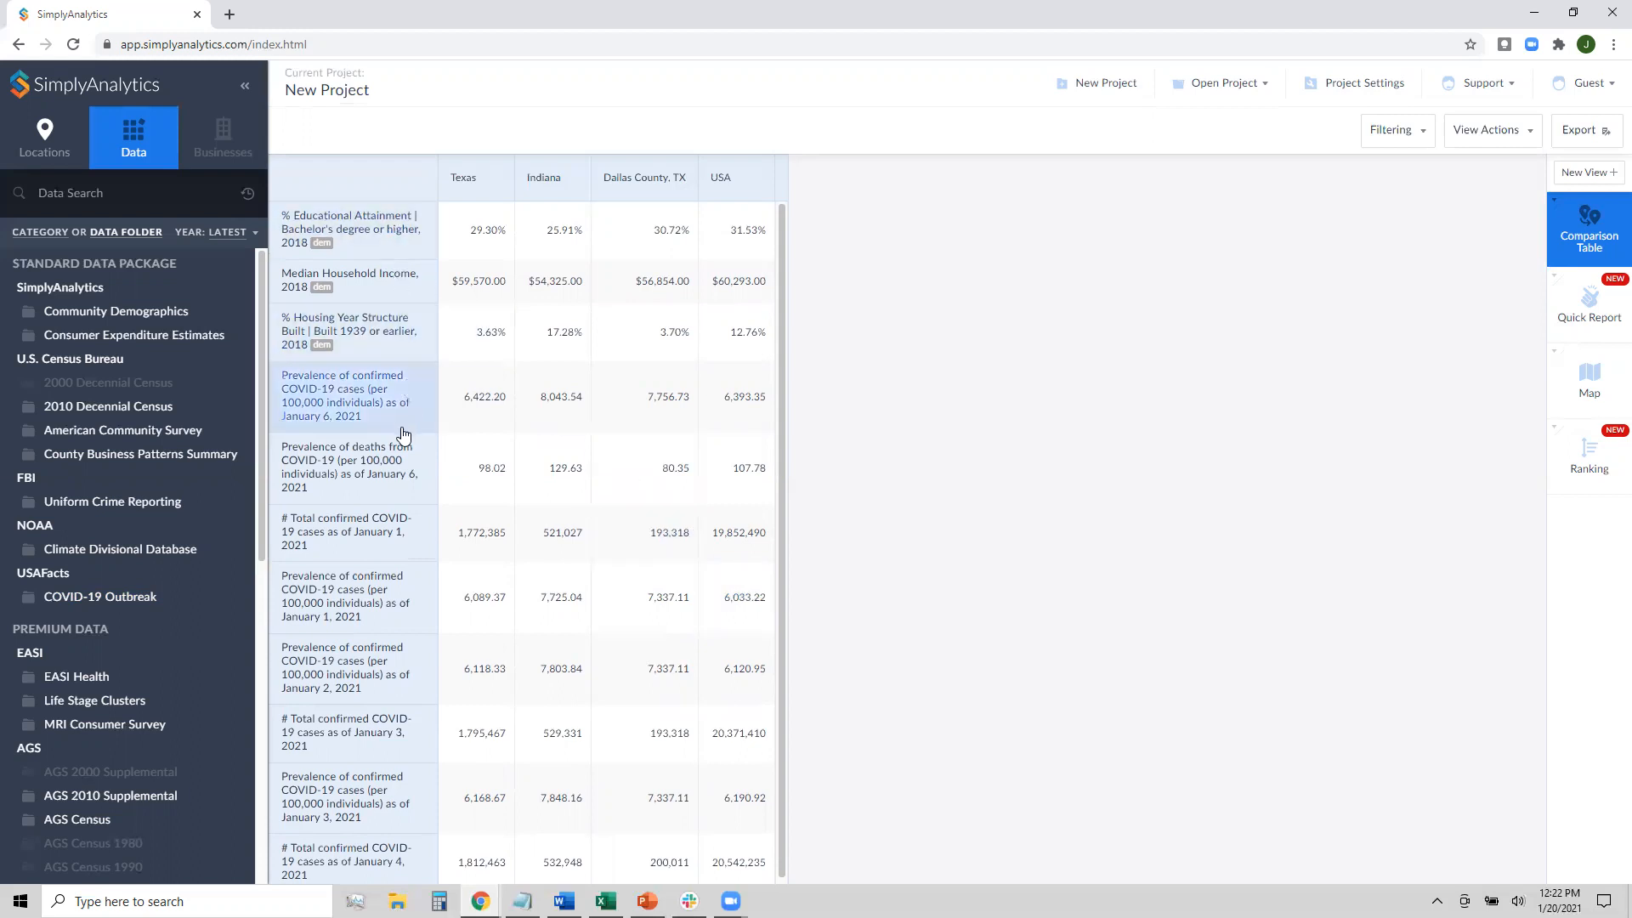
Add 2020 Health insurance and Medical services spending, each with its household average
click(173, 335)
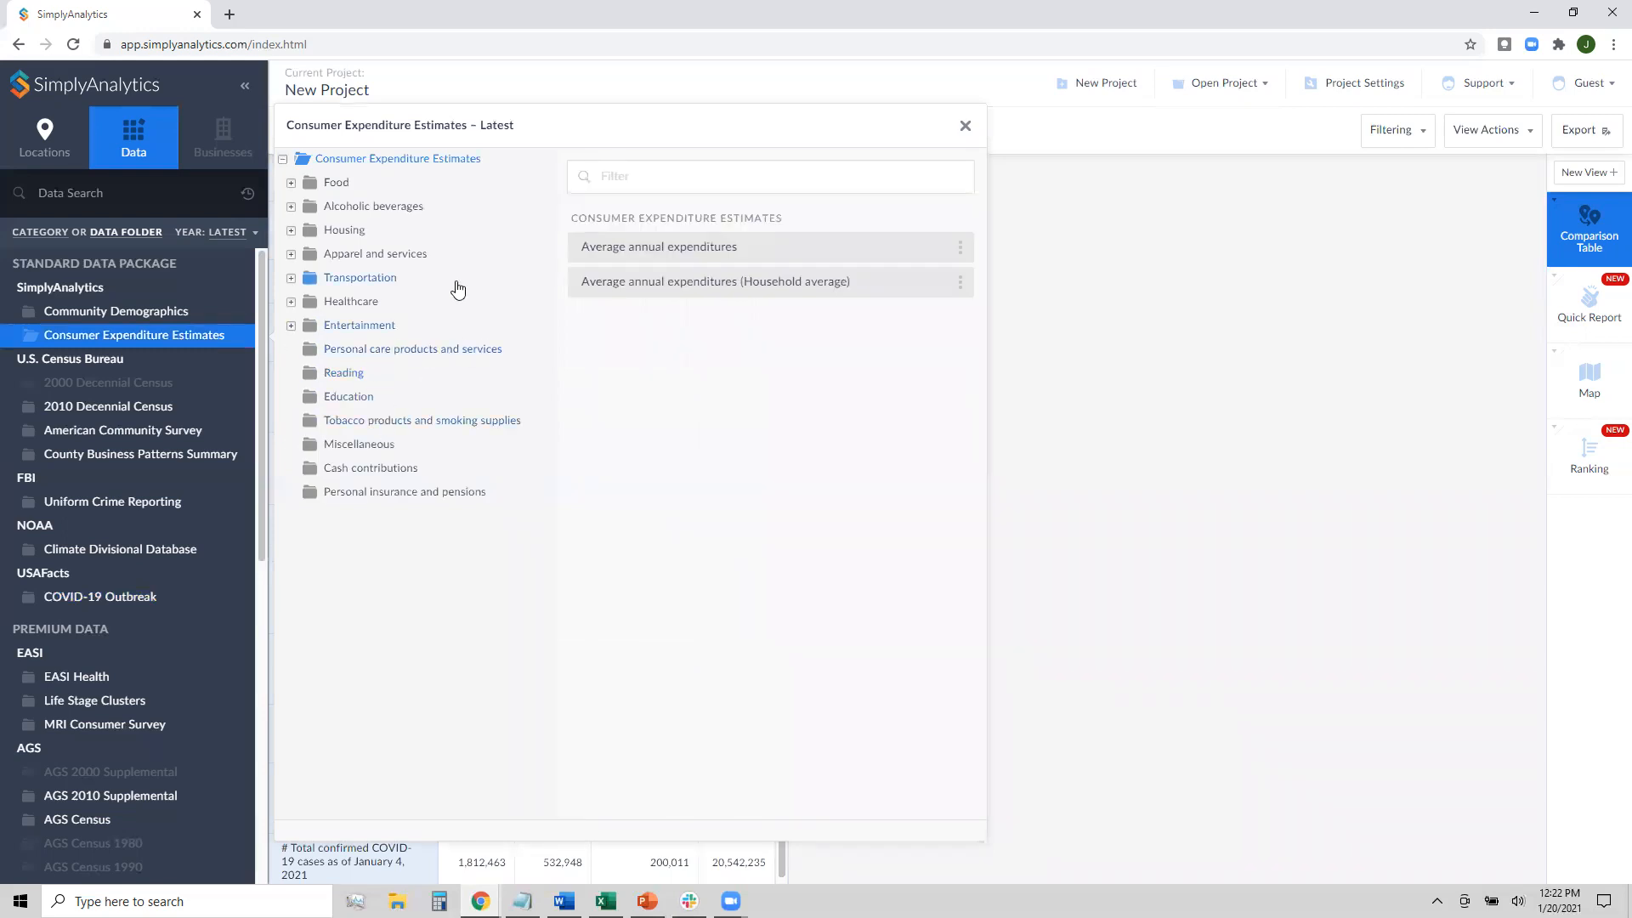
click(375, 304)
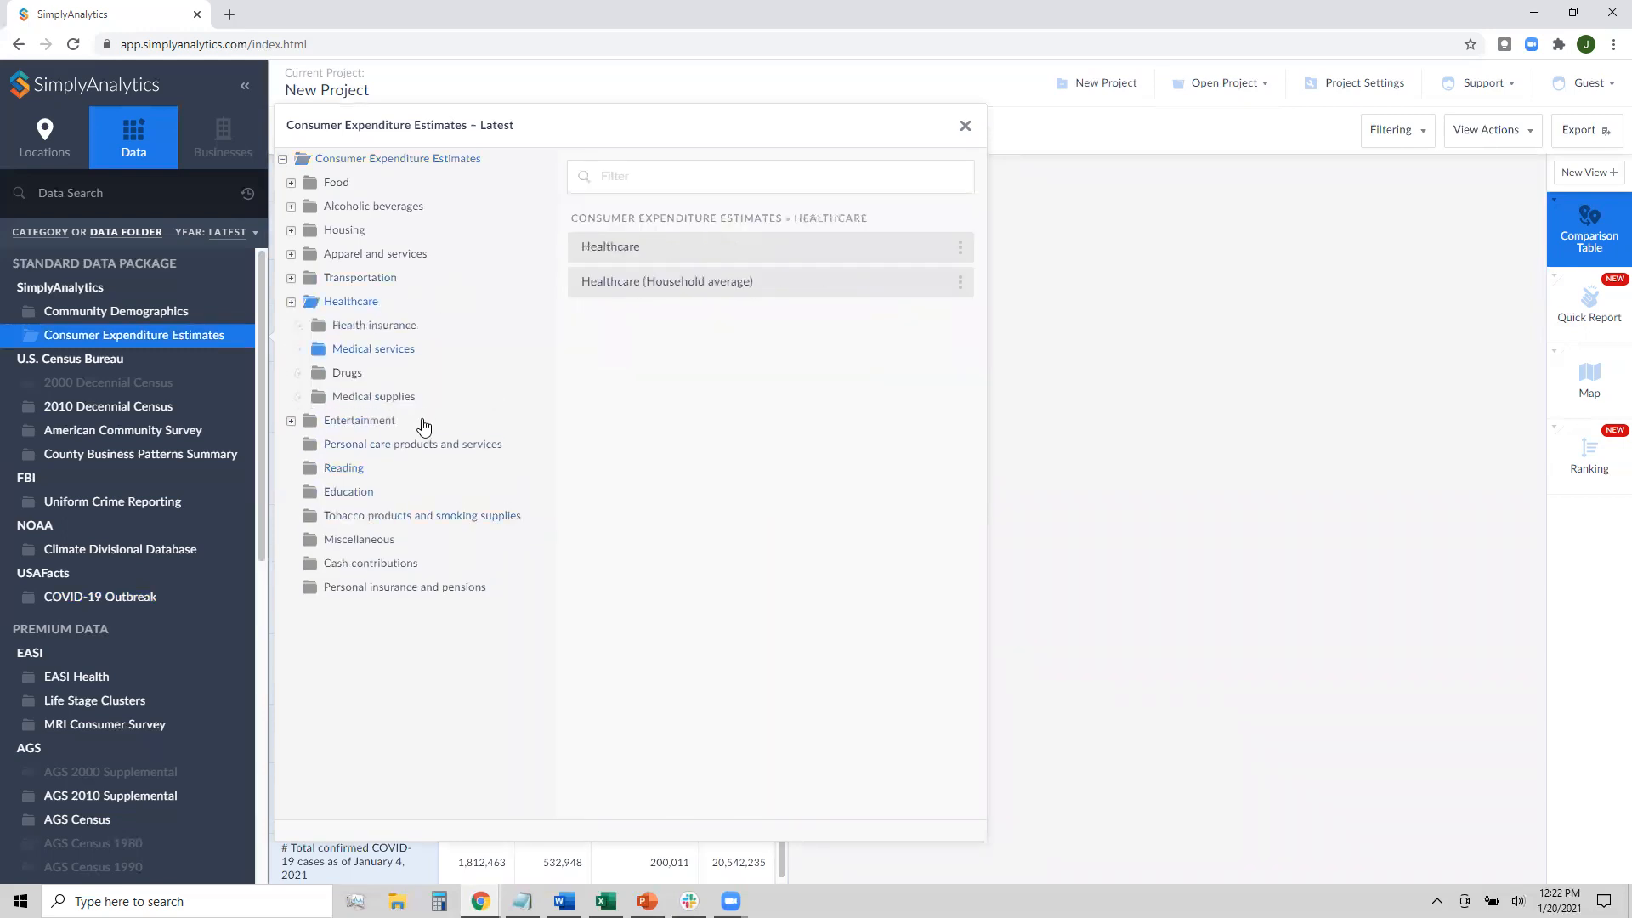
click(397, 332)
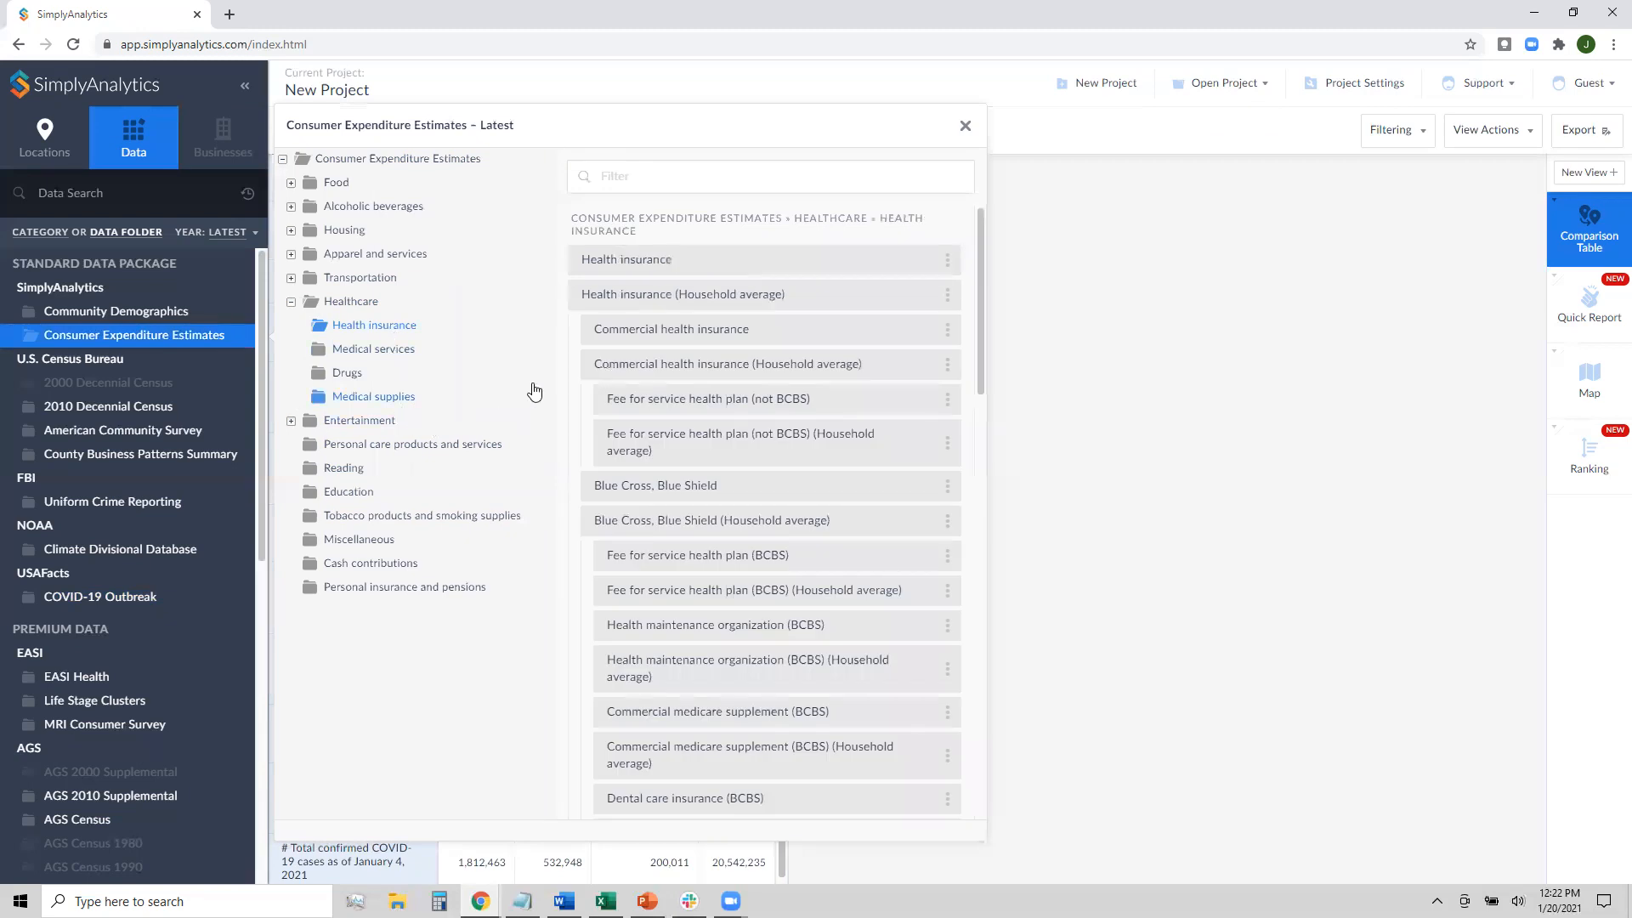
click(677, 263)
click(681, 295)
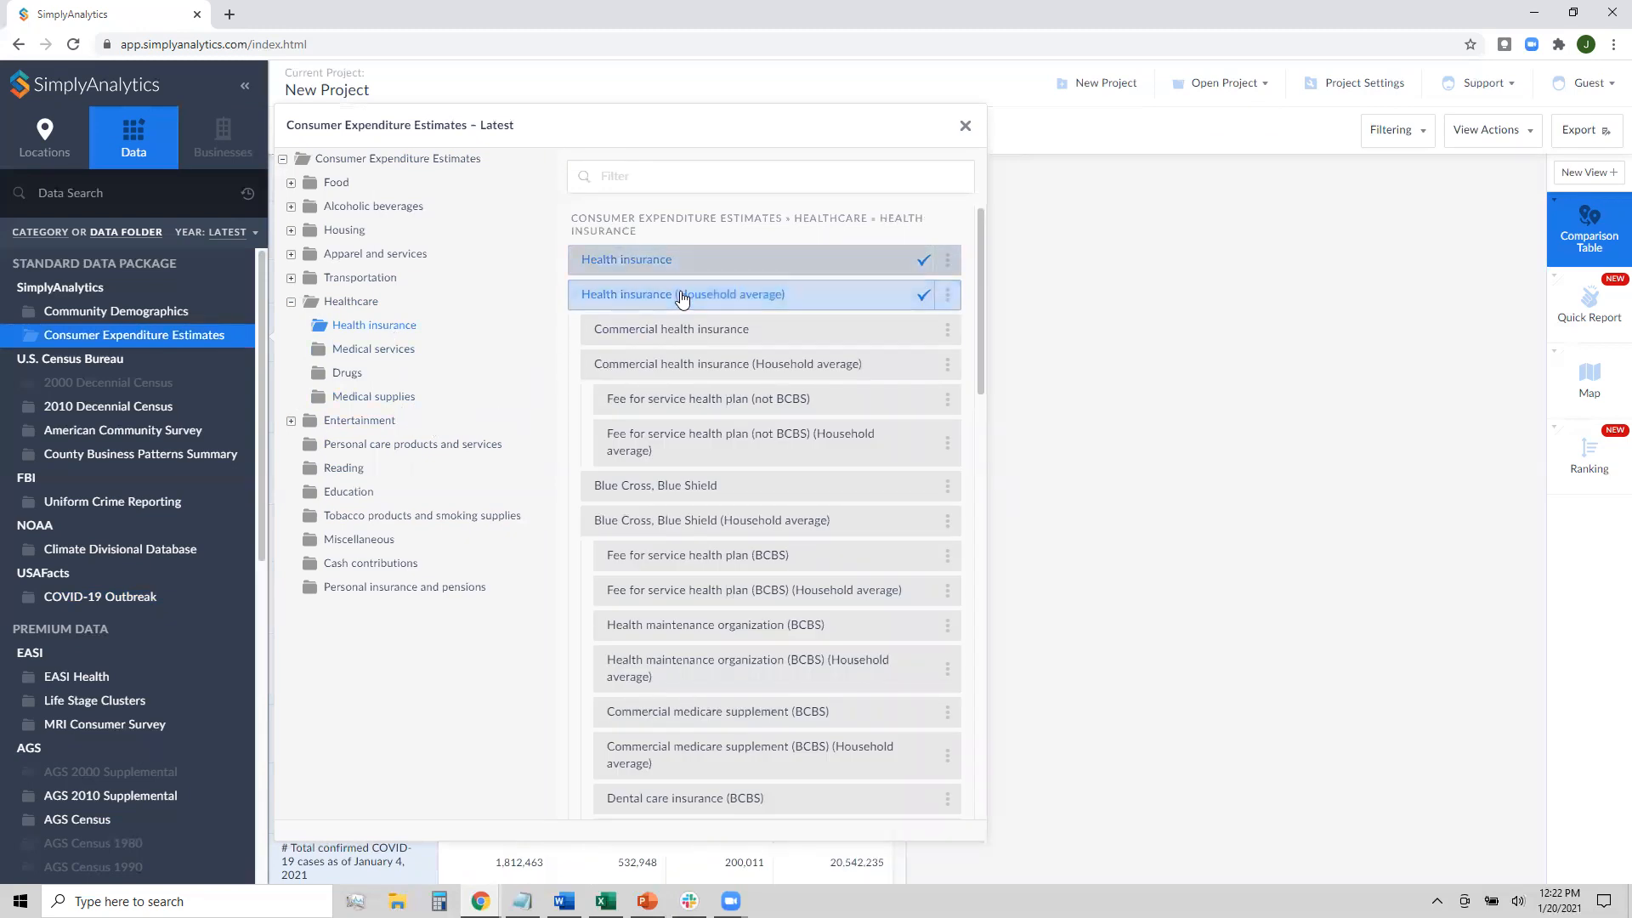
click(374, 350)
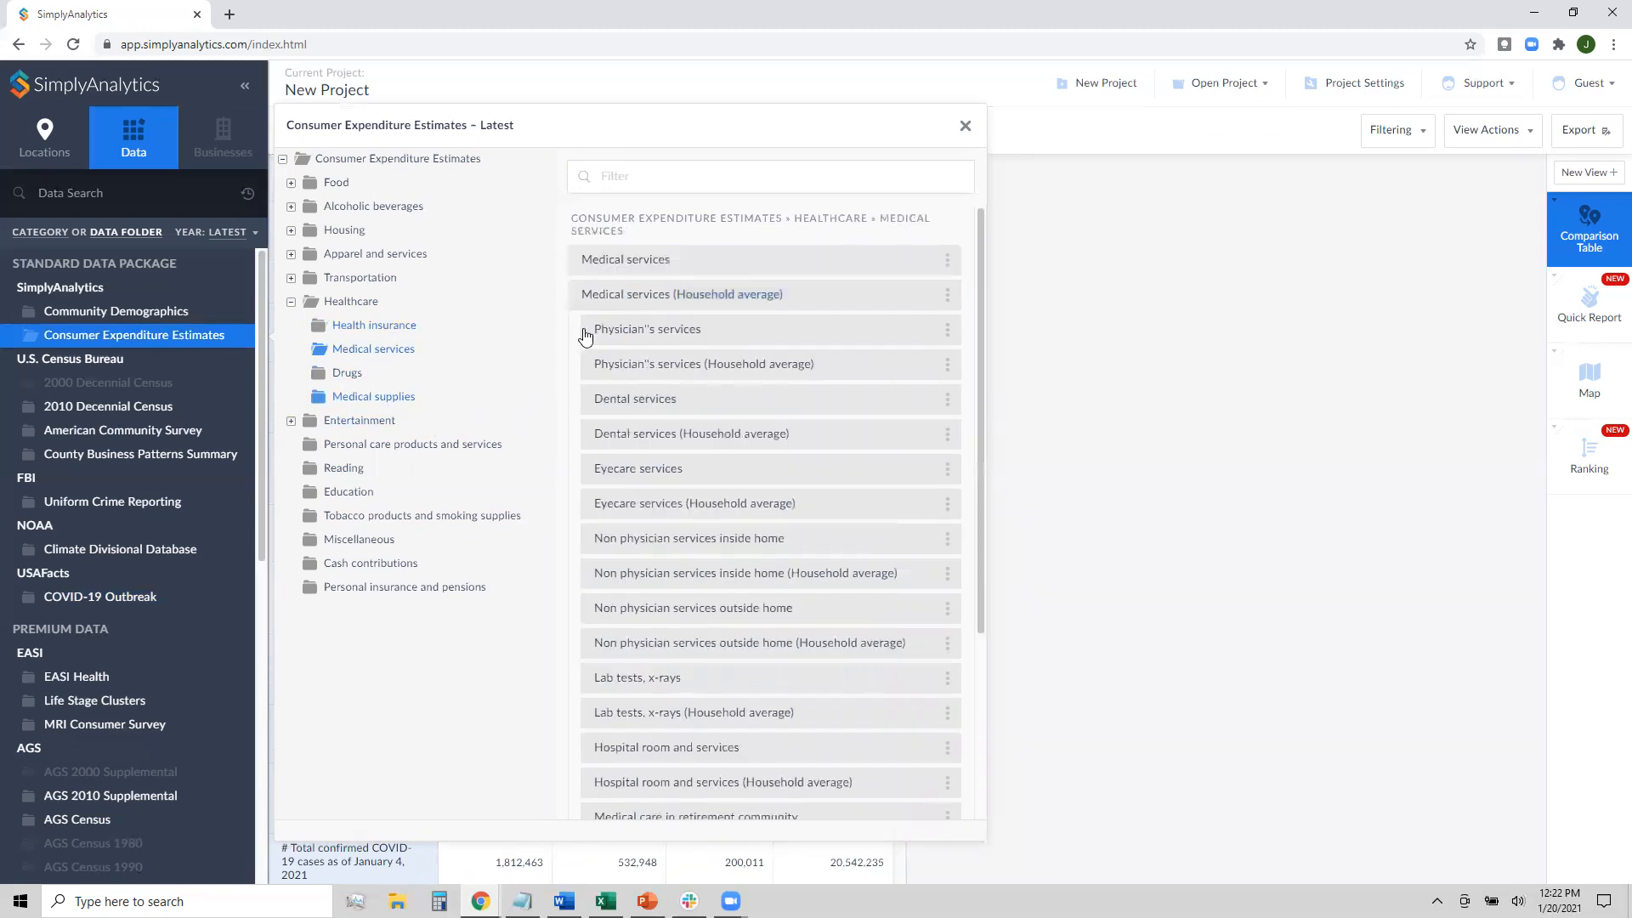
click(667, 265)
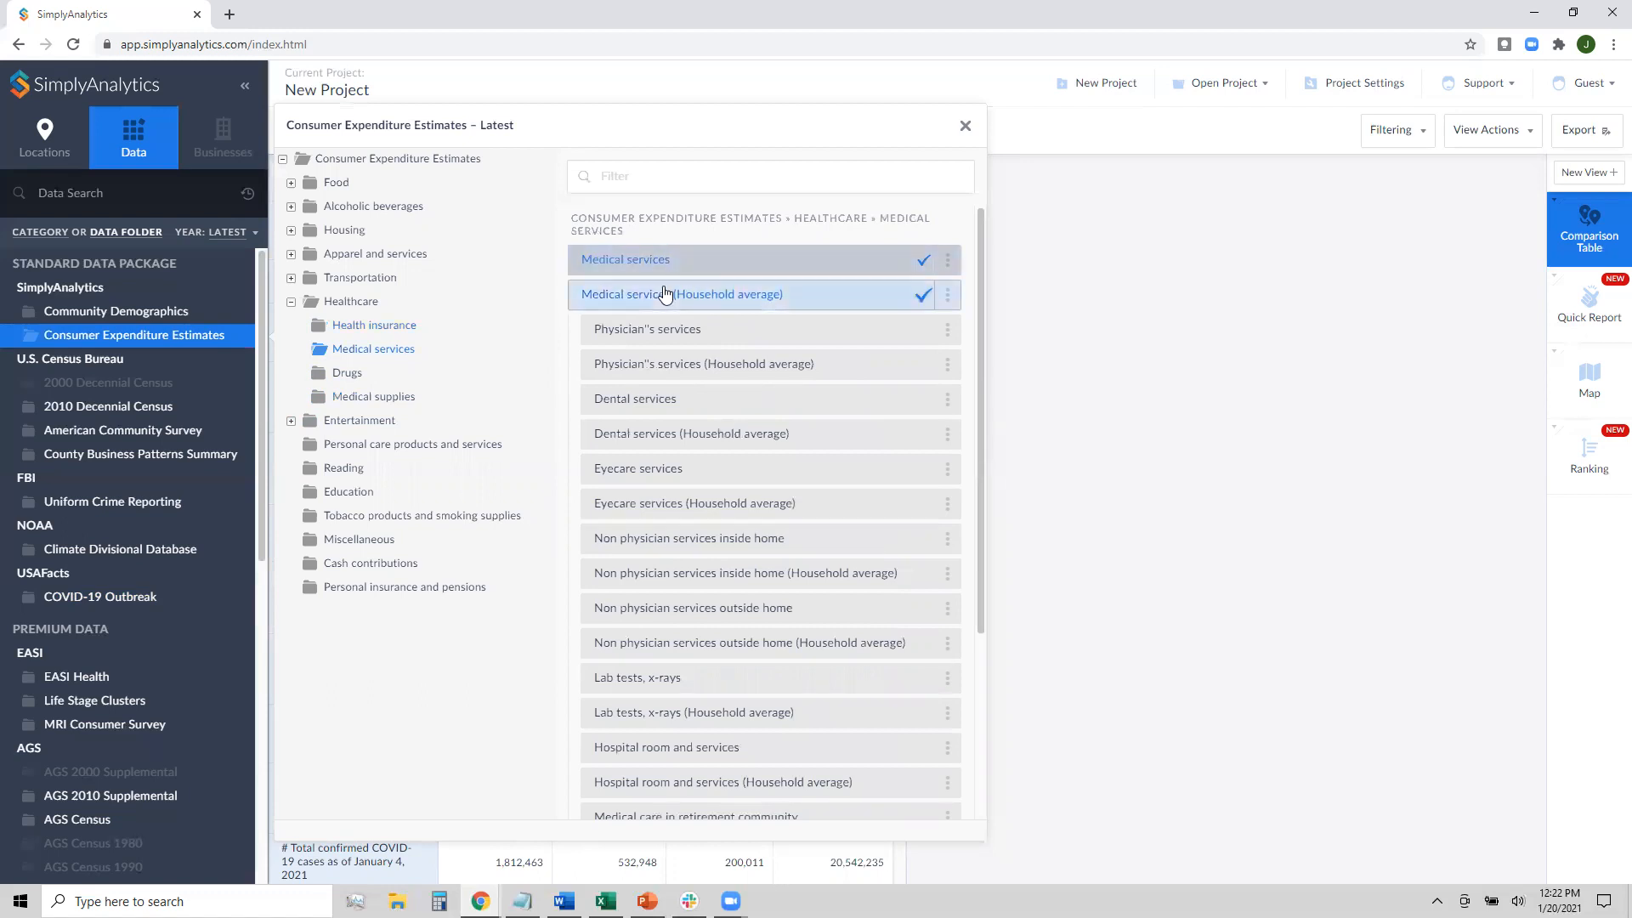
click(685, 294)
Add Drugs and Medical supplies spending with household averages, then review the table
click(394, 379)
click(637, 255)
click(630, 282)
click(919, 260)
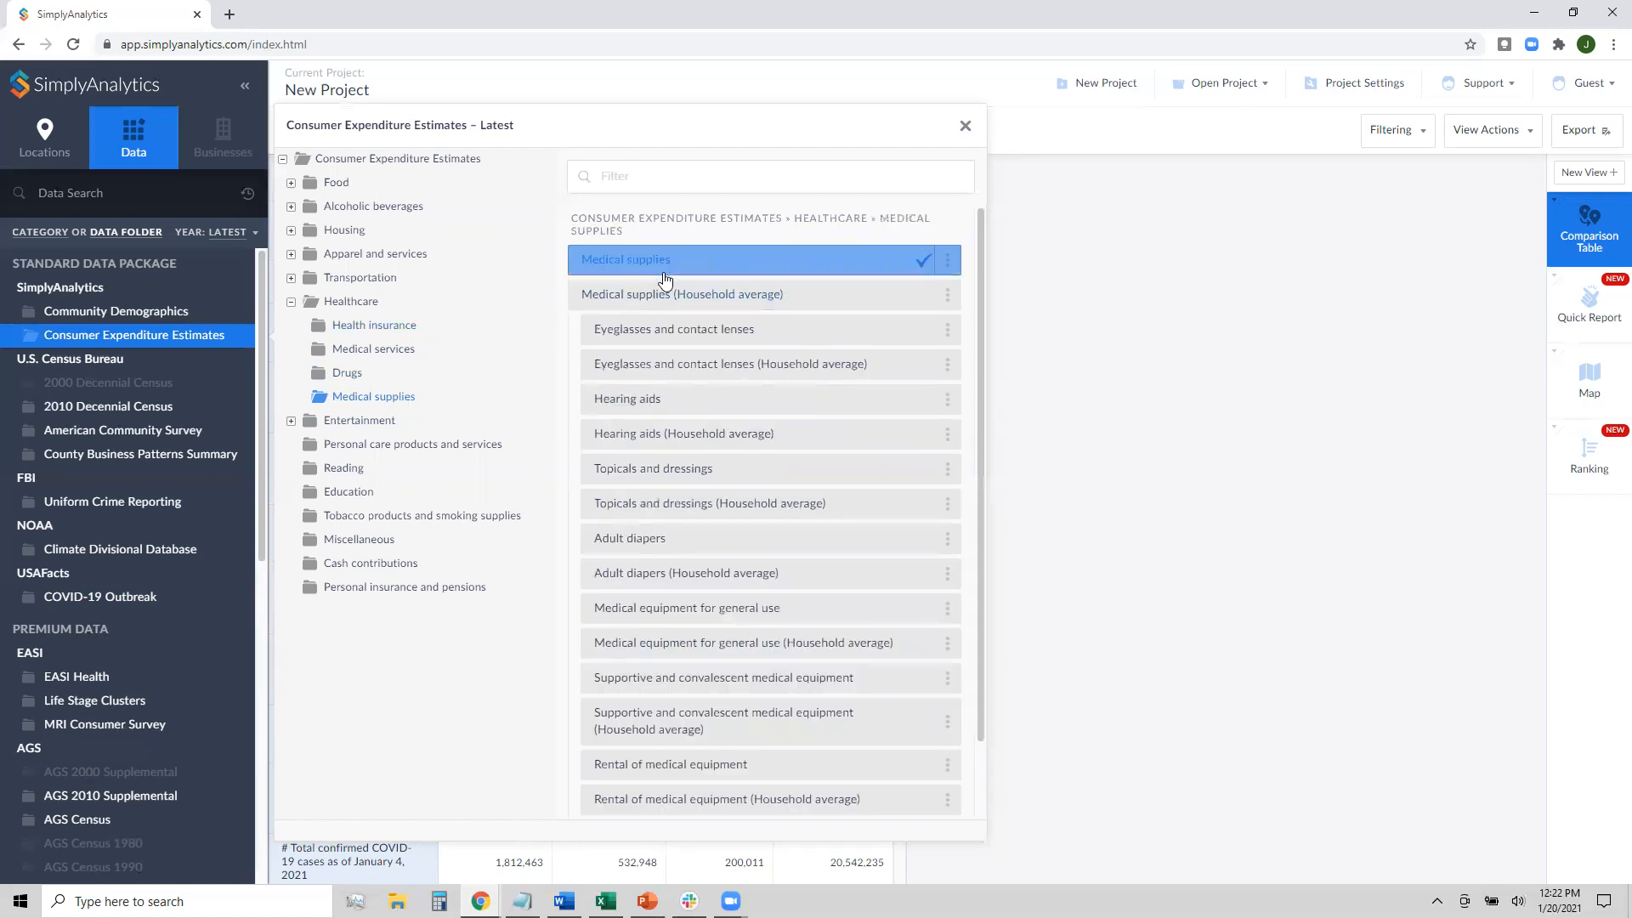
click(884, 295)
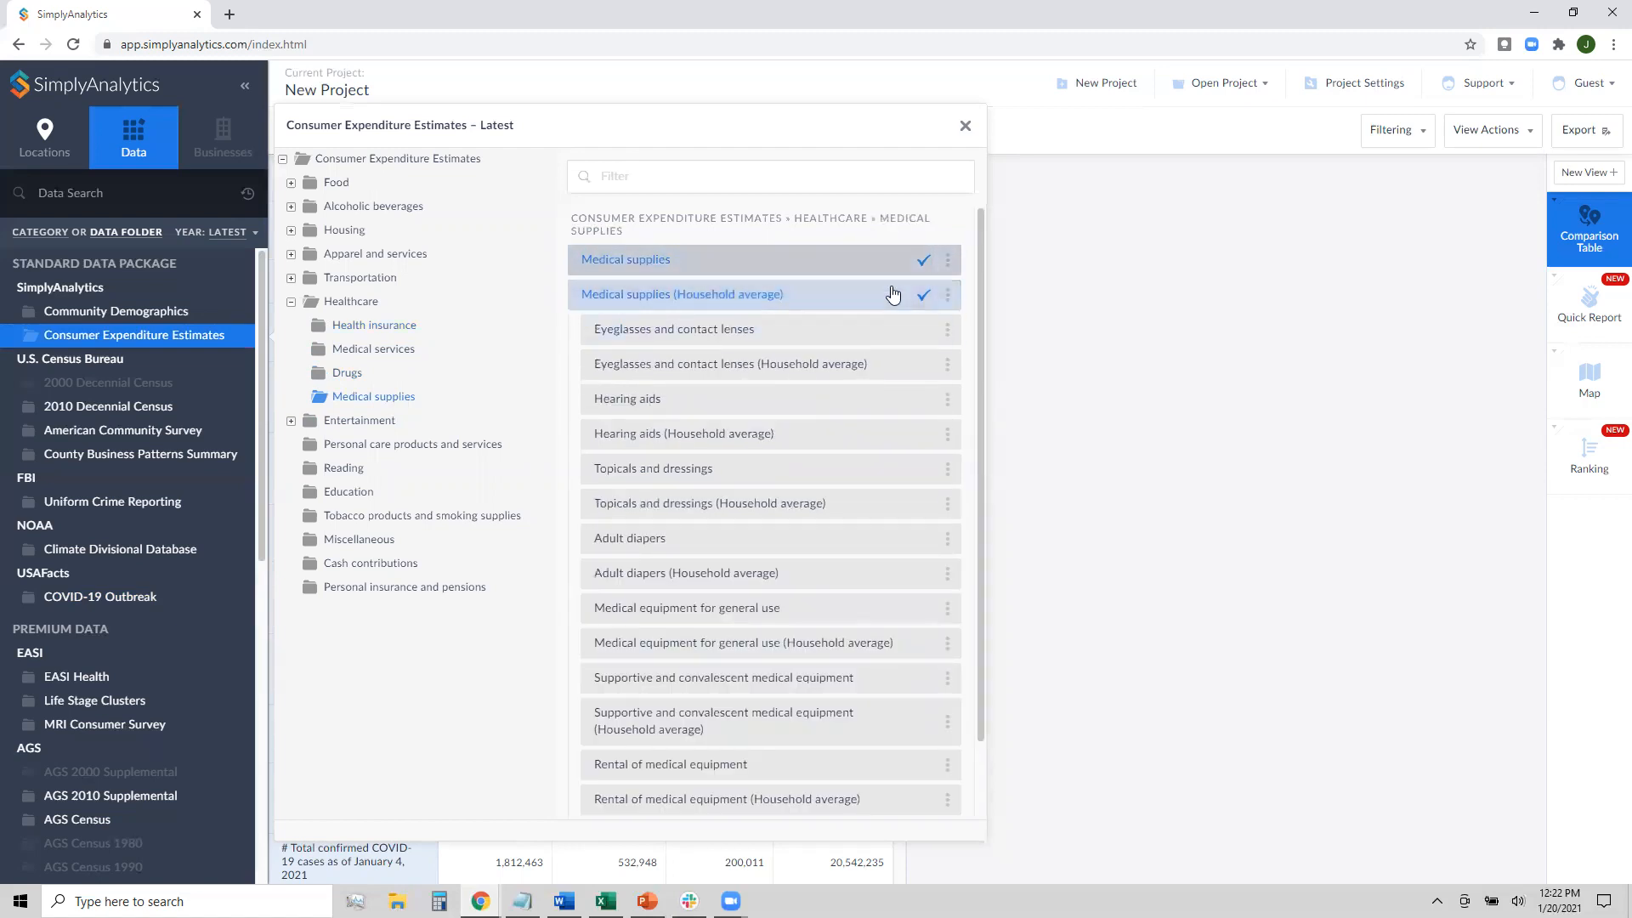
click(963, 132)
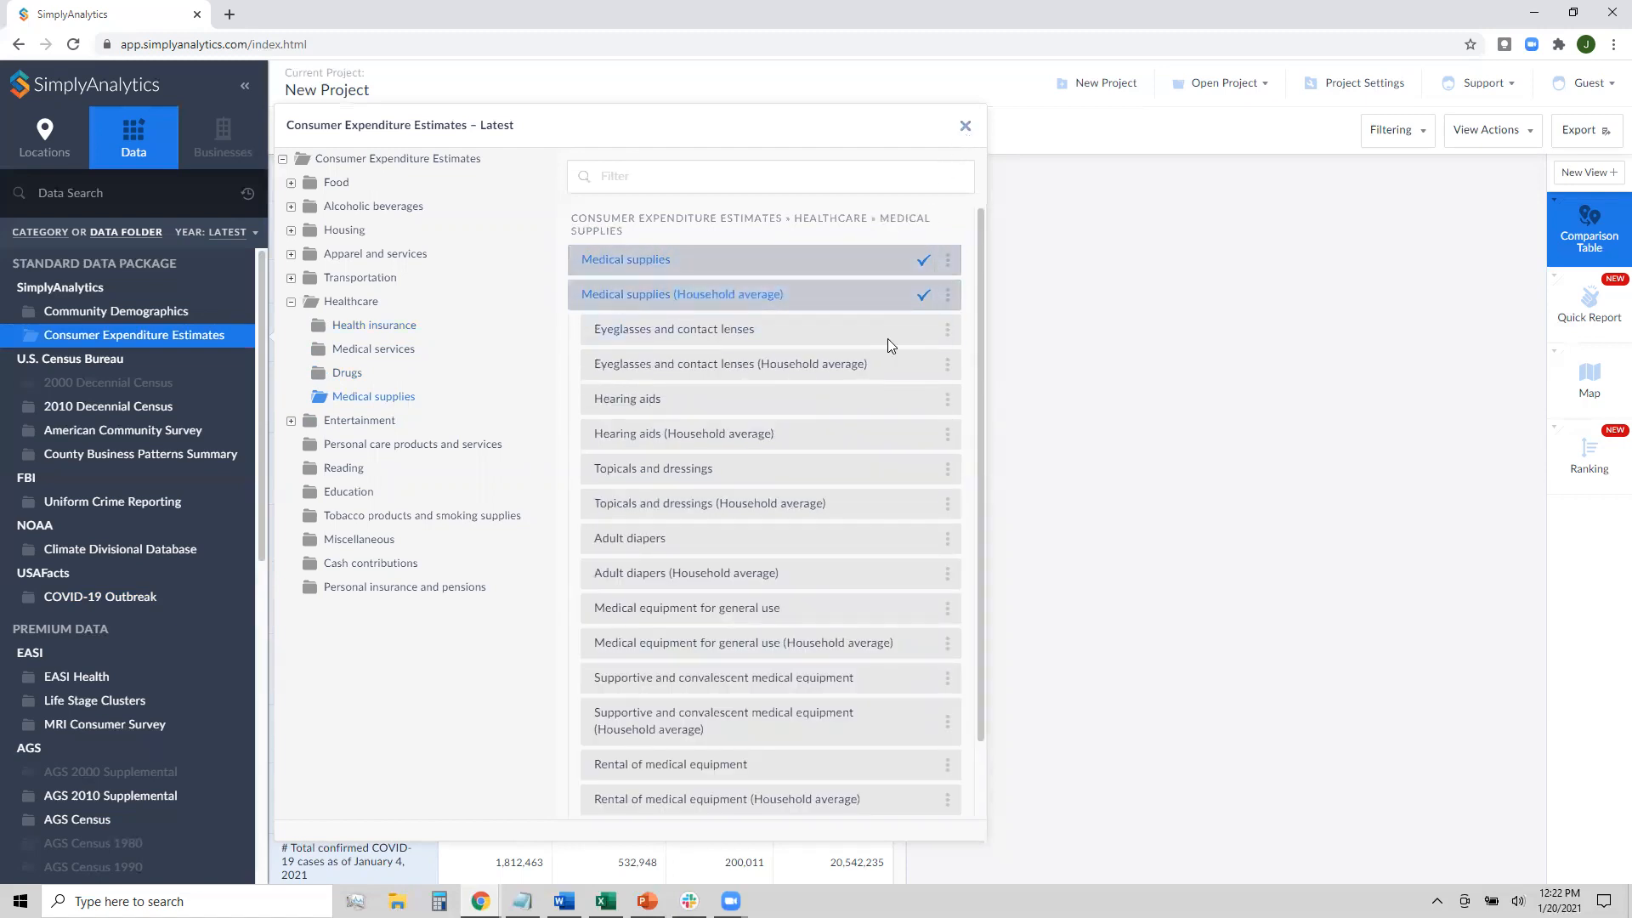
scroll(863, 422, down, 5)
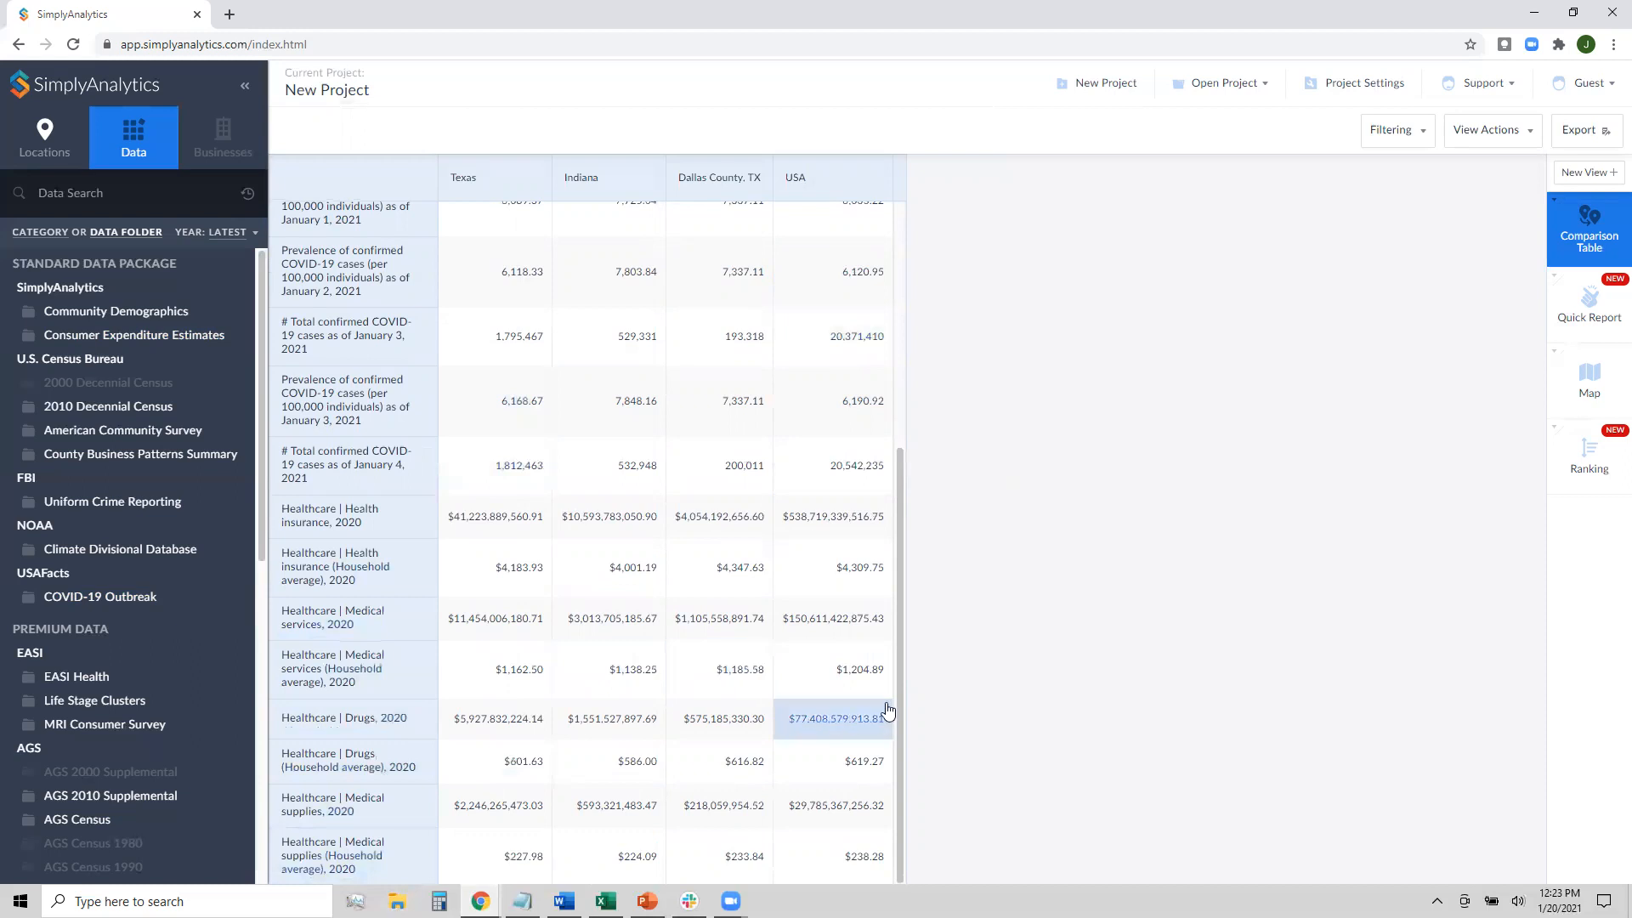
scroll(773, 620, up, 1)
scroll(775, 623, up, 4)
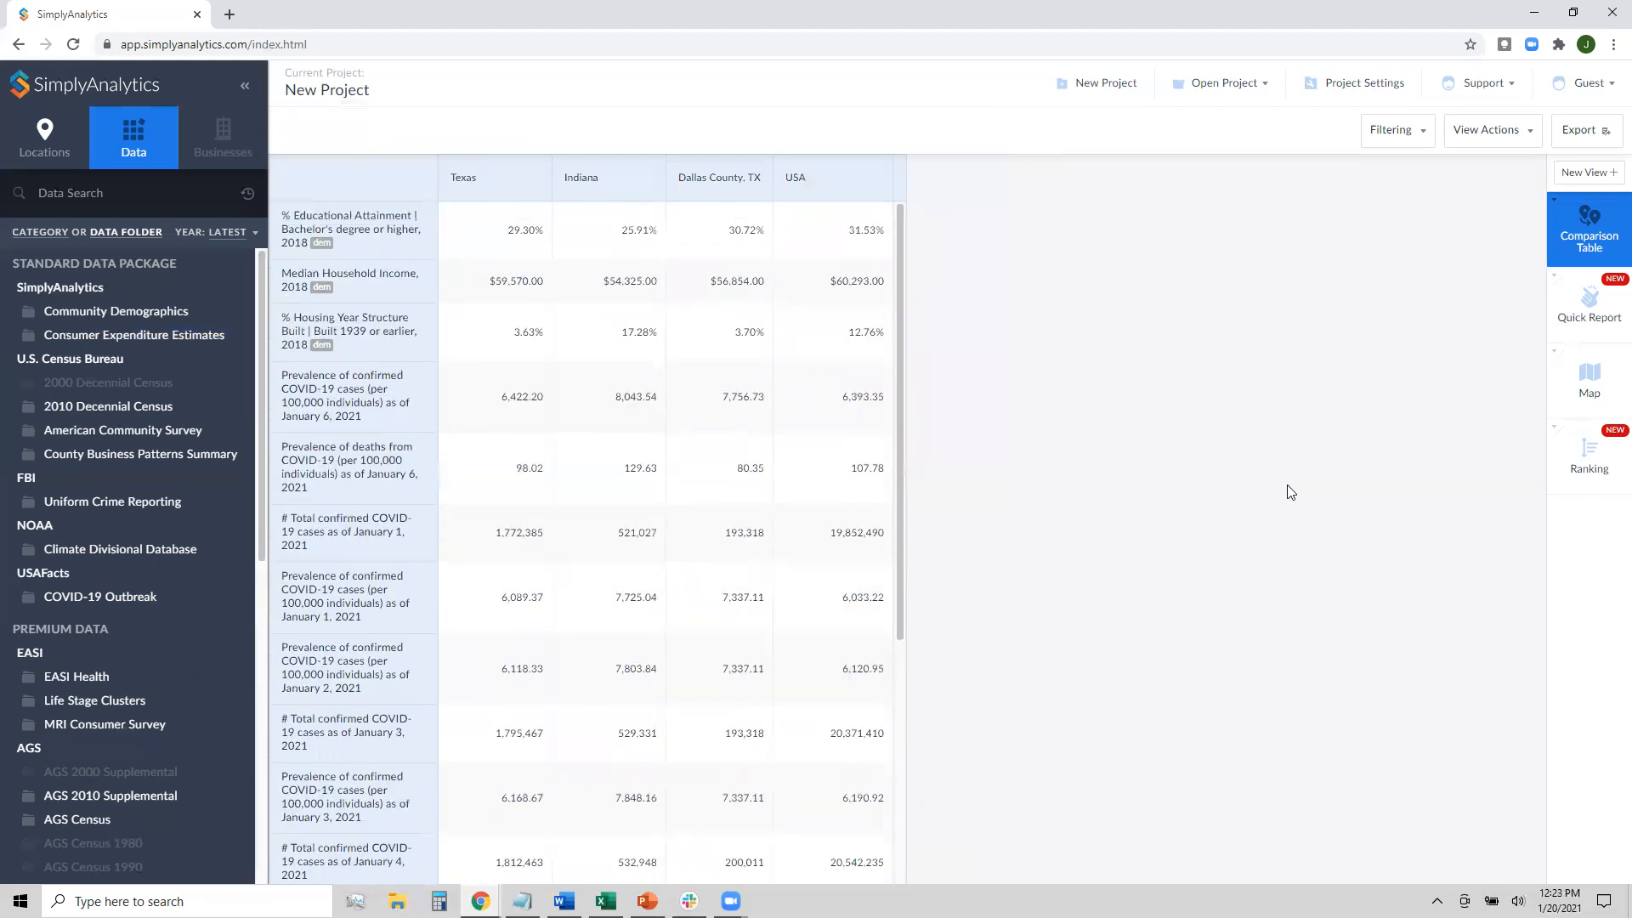
click(102, 597)
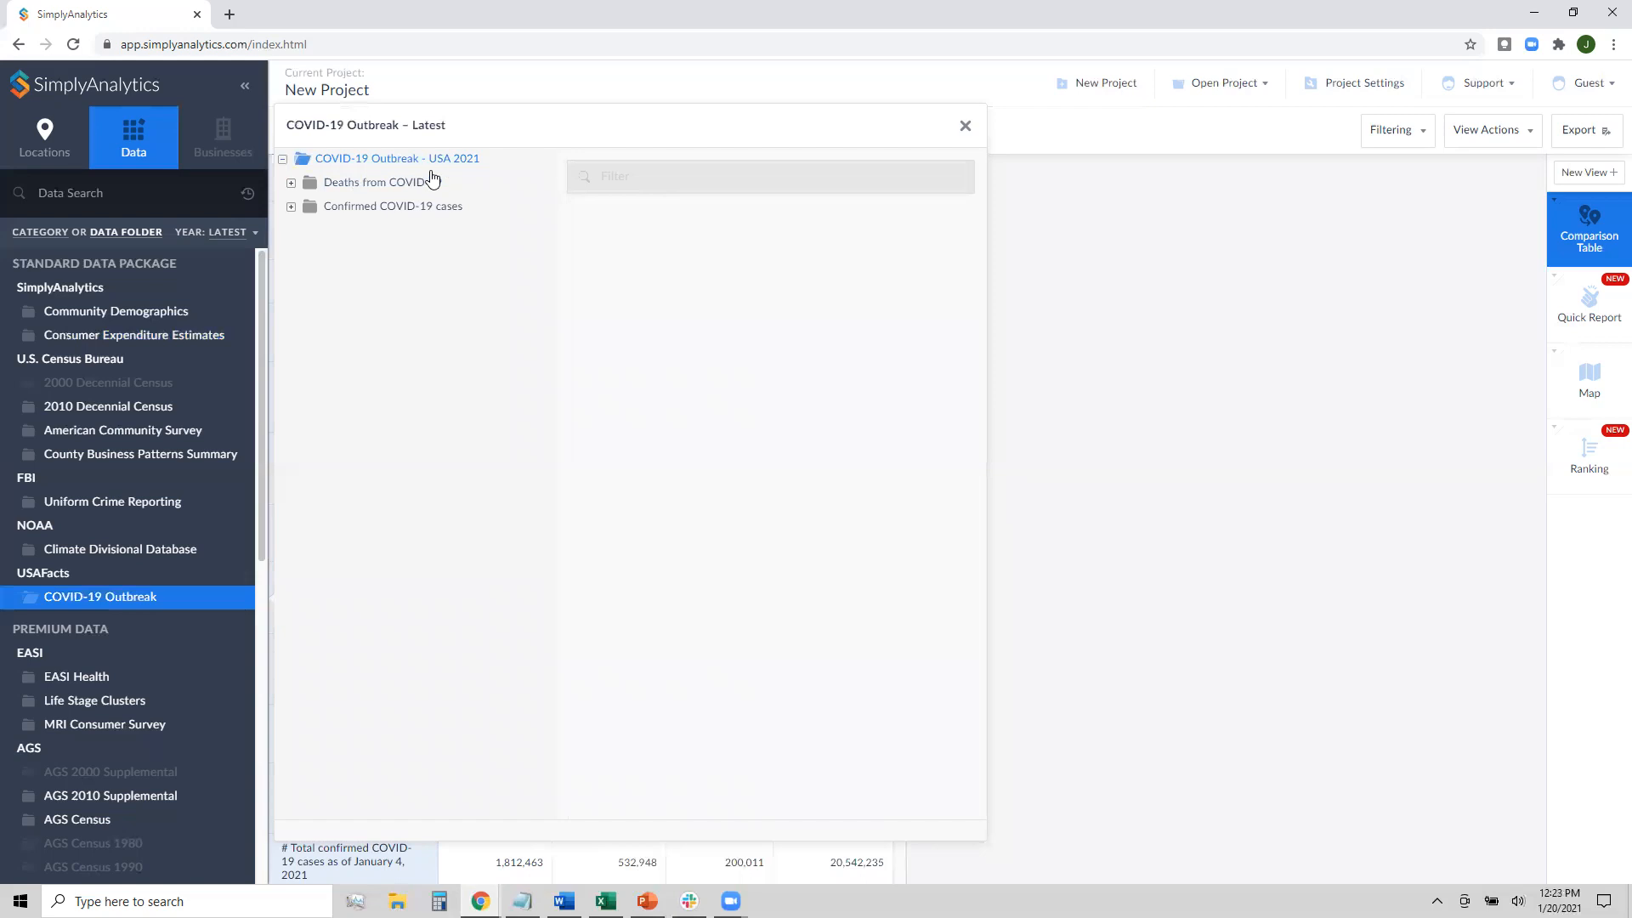
click(412, 206)
click(401, 183)
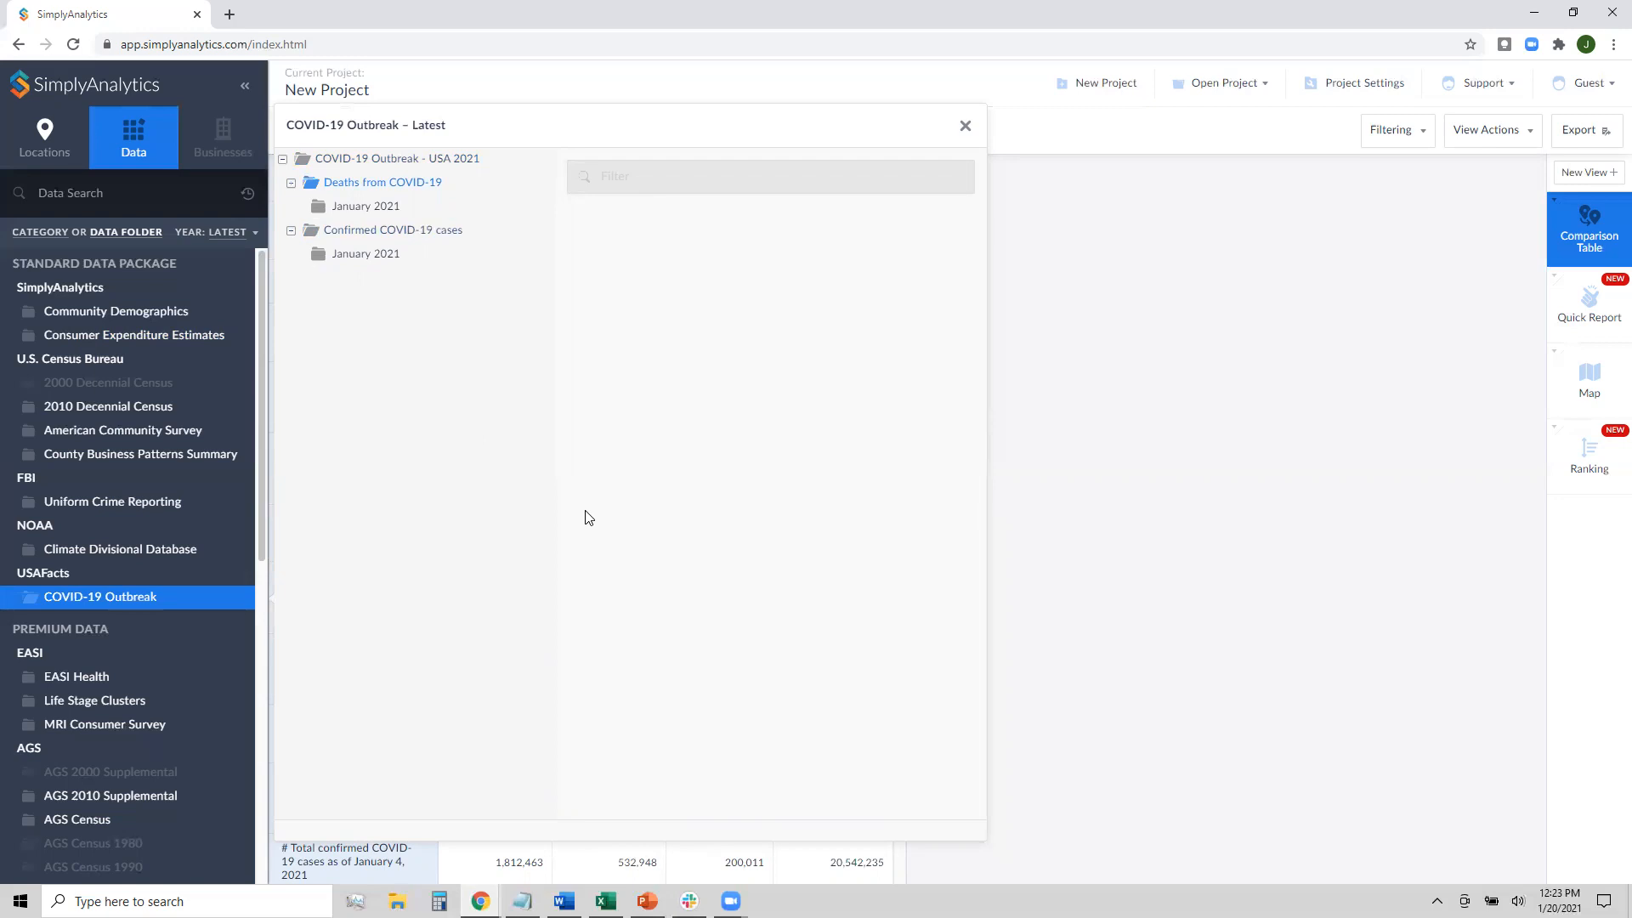
click(966, 127)
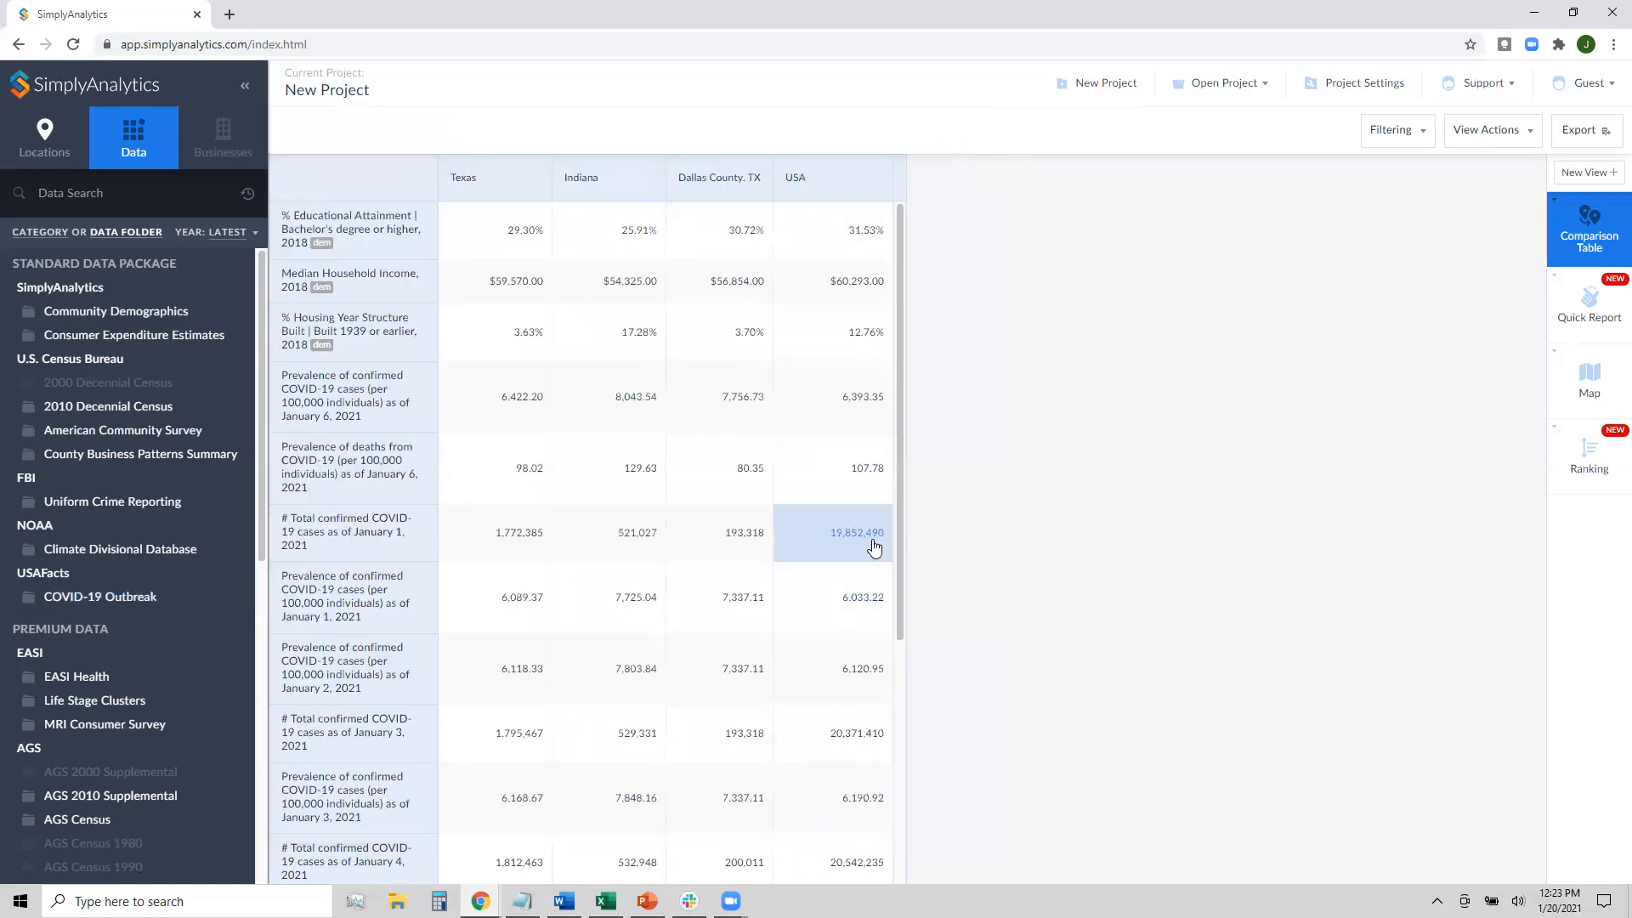
click(239, 240)
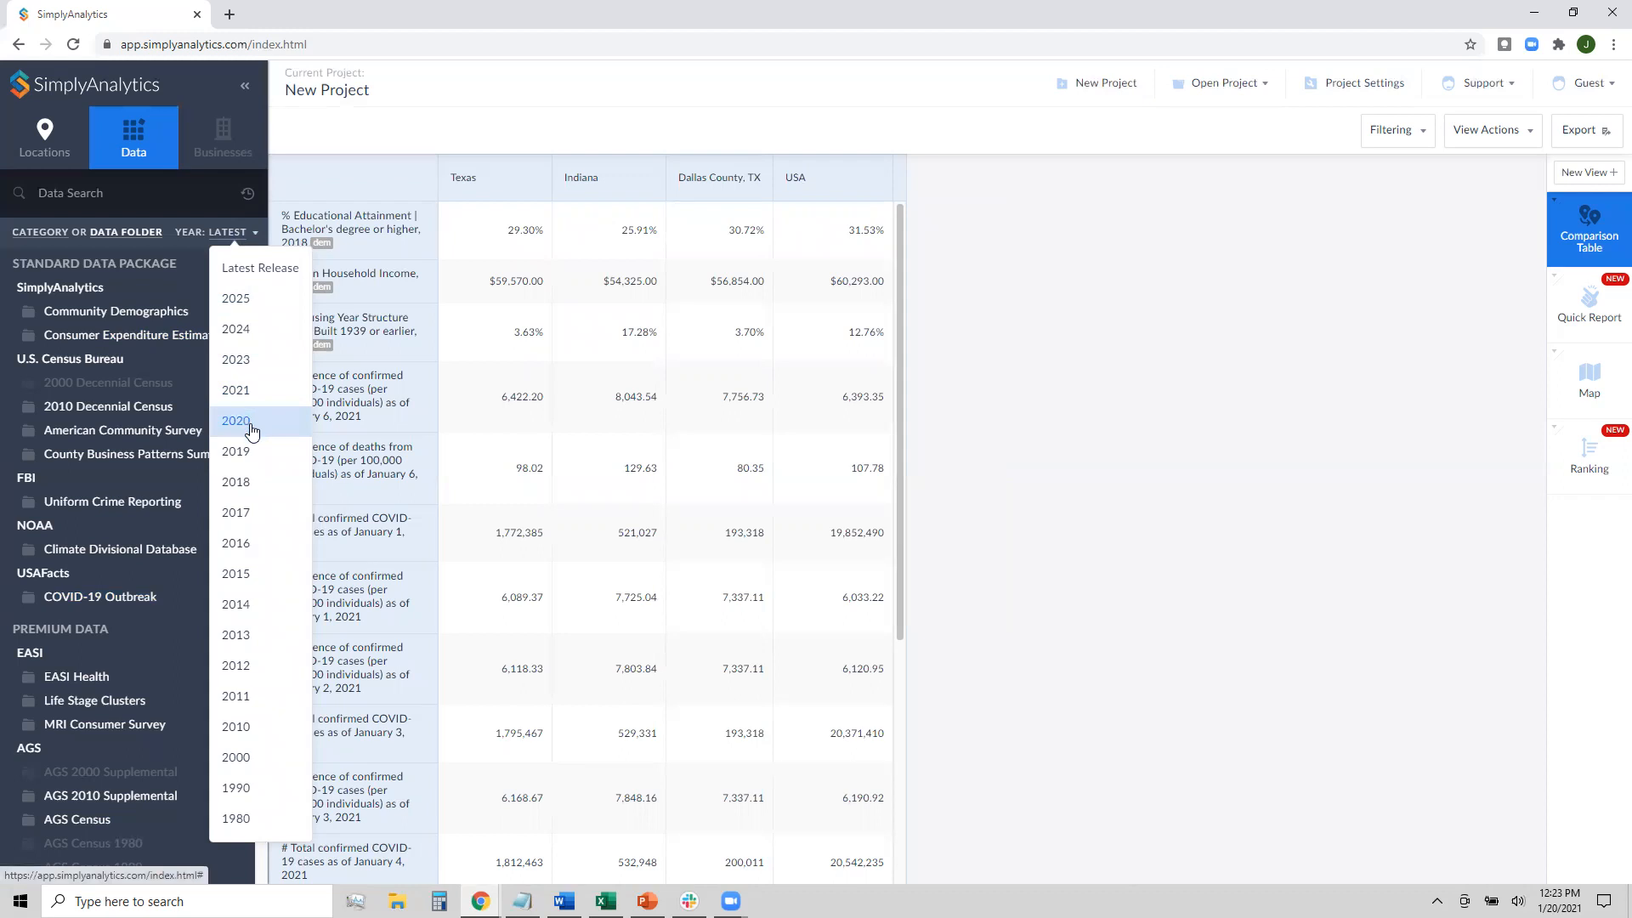
Set the data year to 2020 and add the January 31, 2020 confirmed-case prevalence and total
click(253, 430)
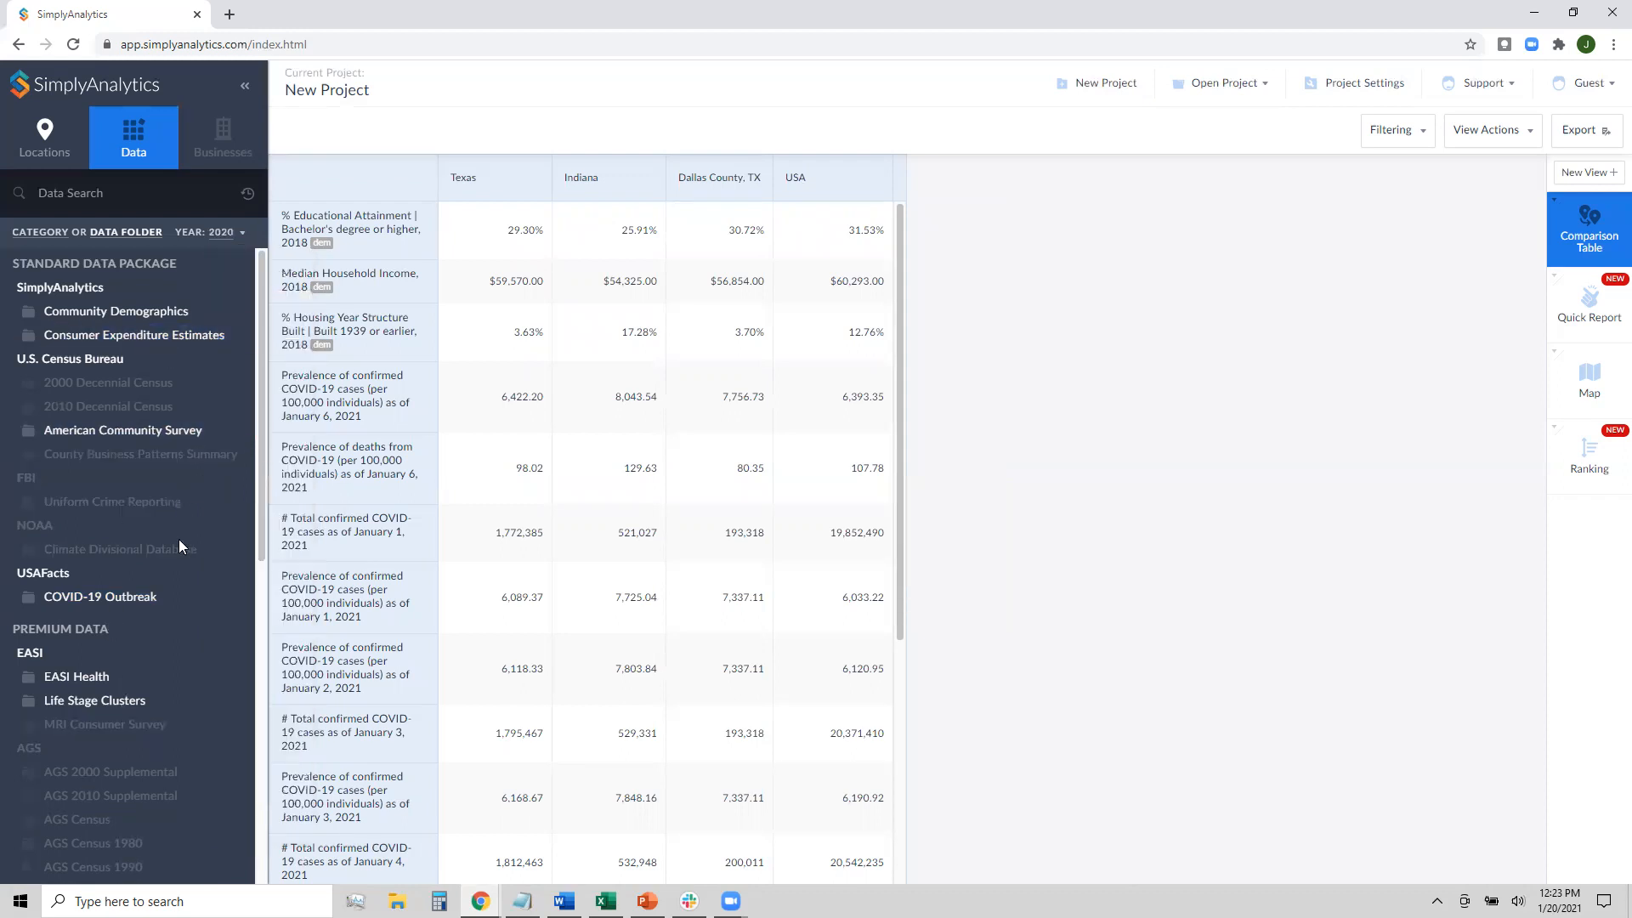
click(158, 600)
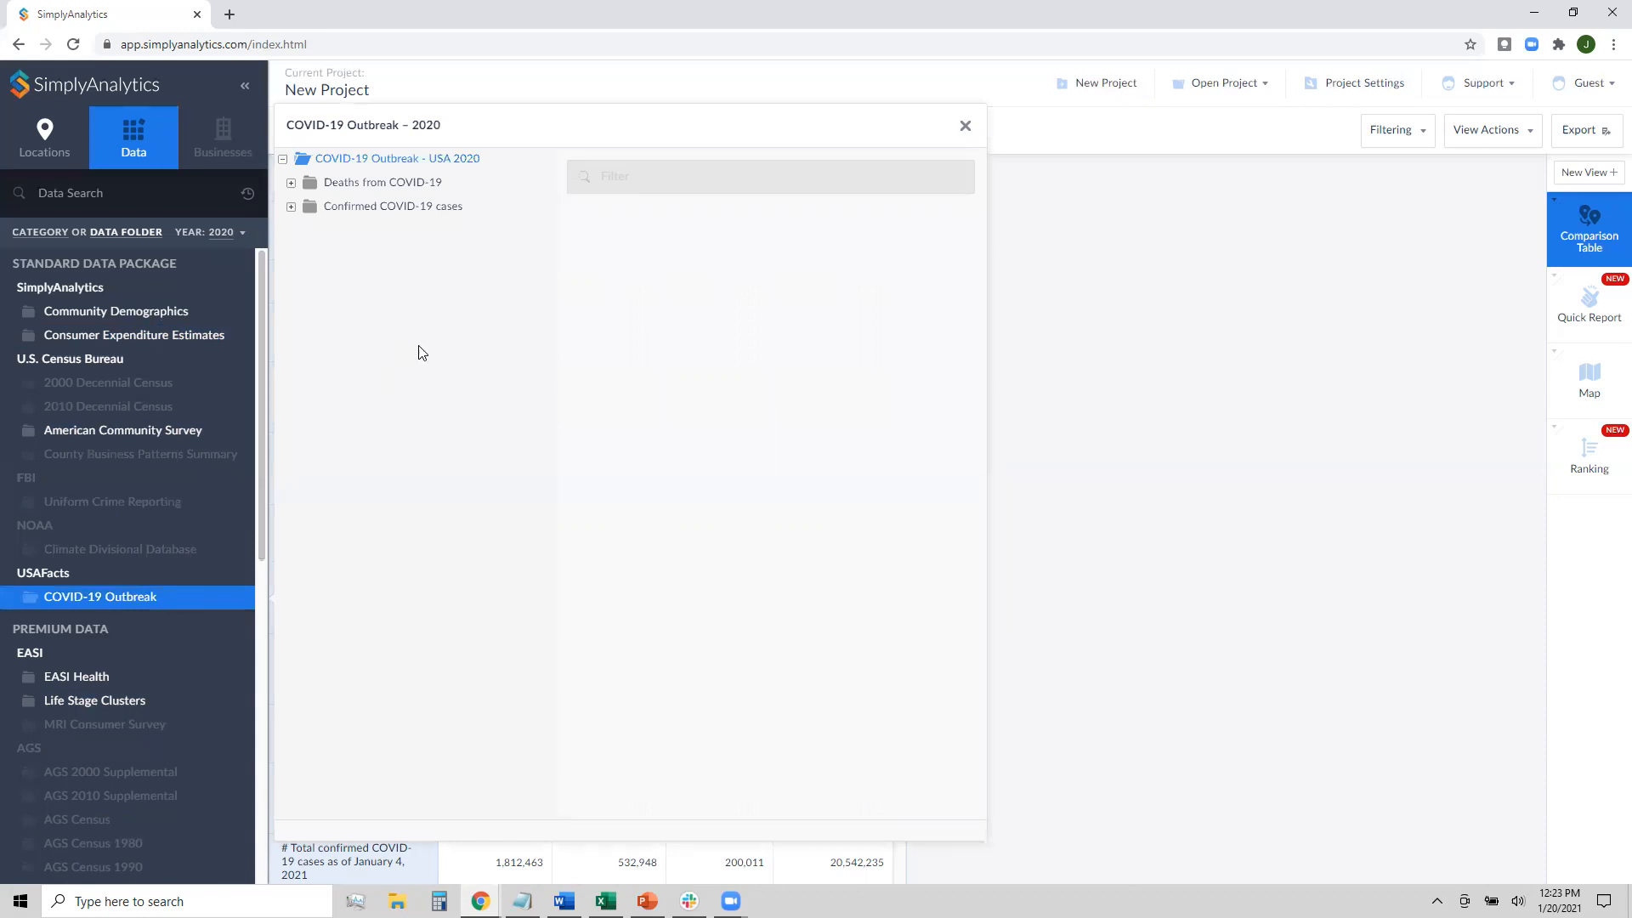
click(391, 218)
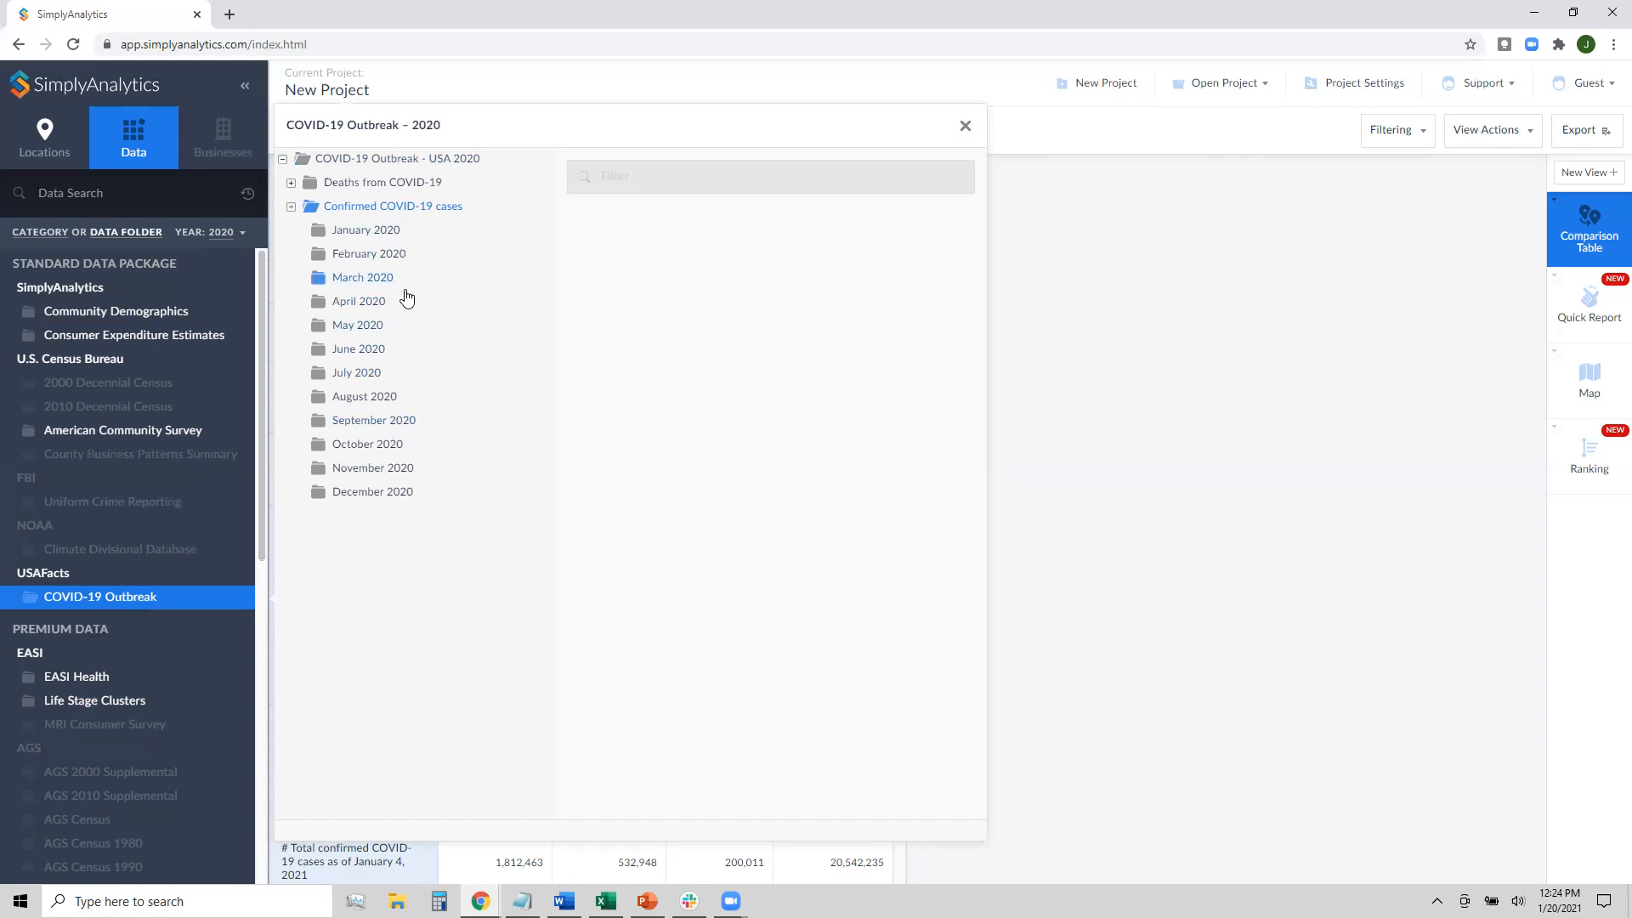
click(429, 234)
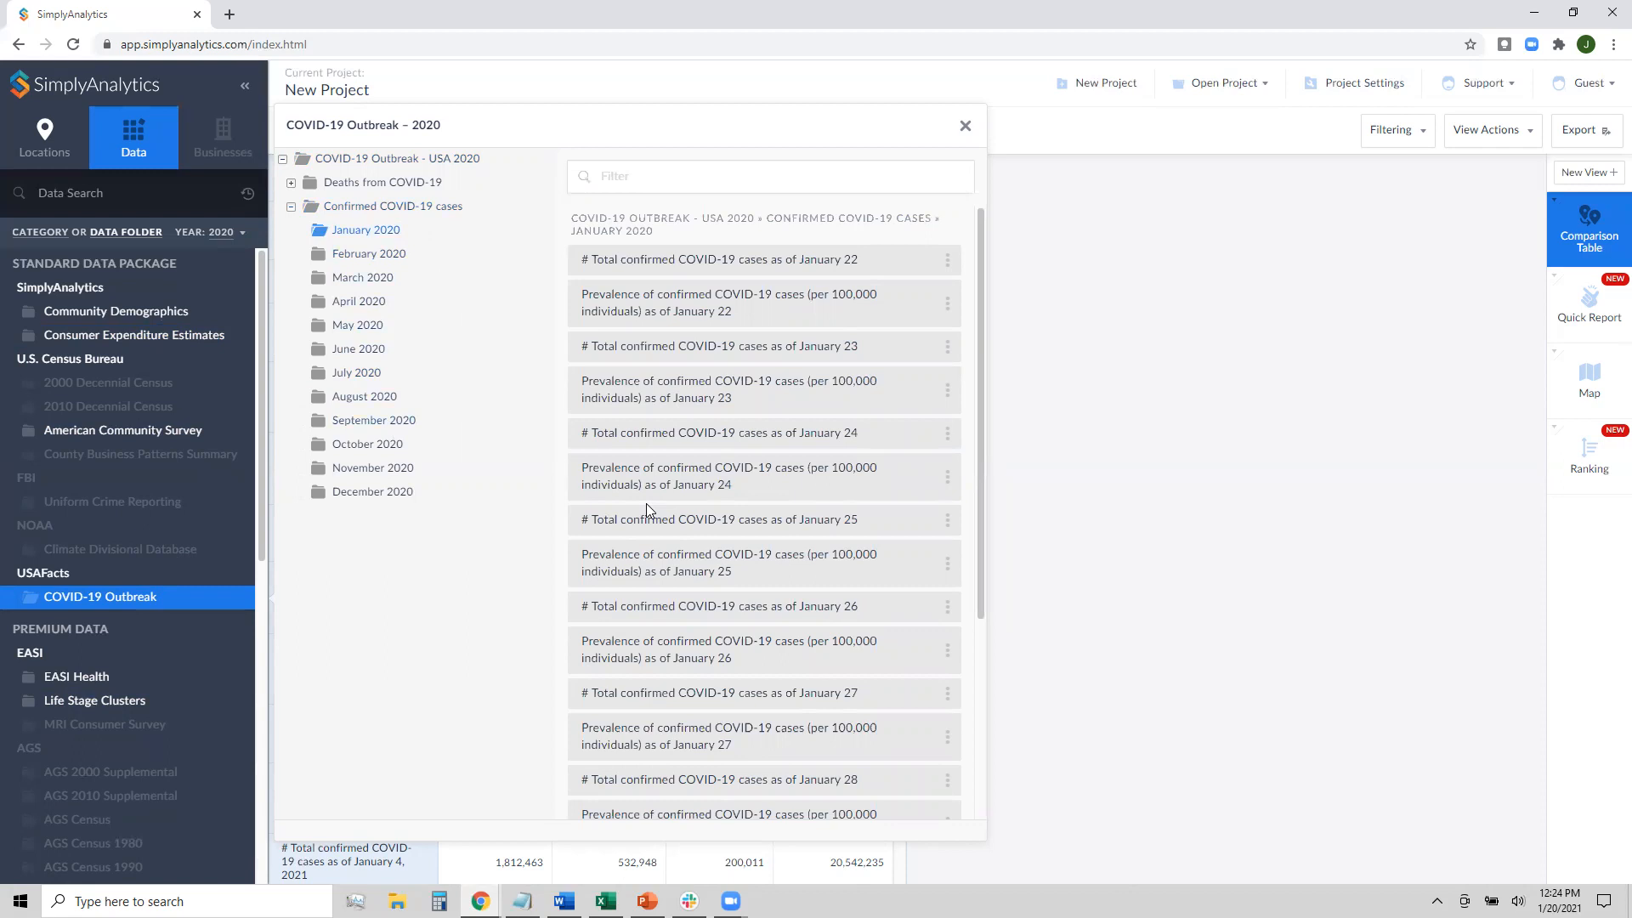
scroll(780, 493, down, 3)
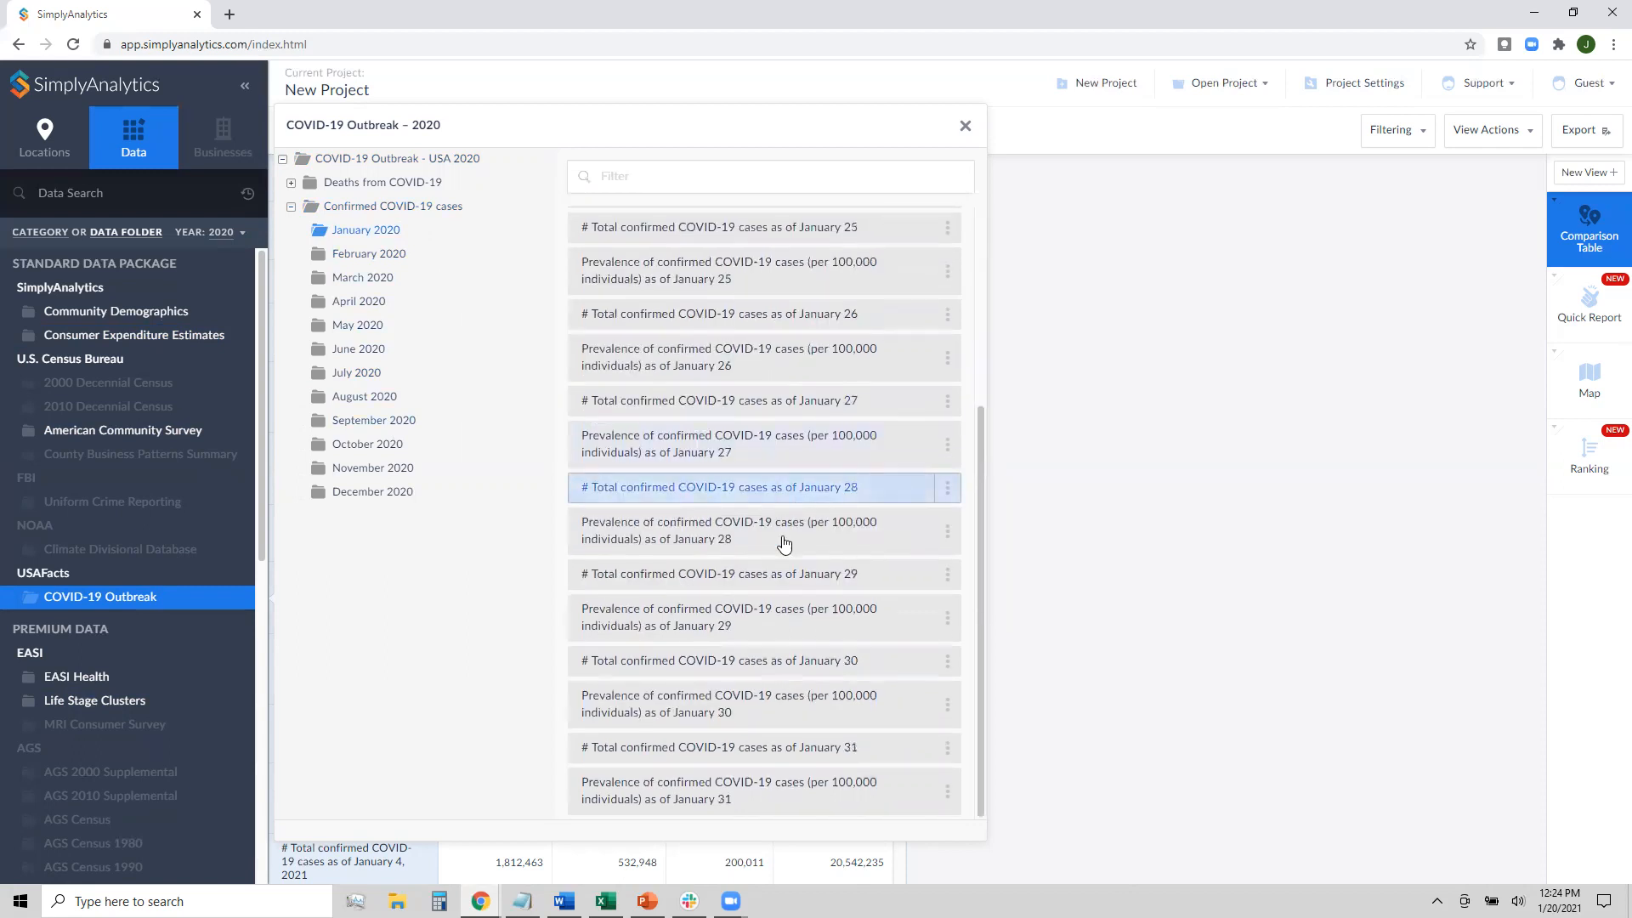
click(744, 790)
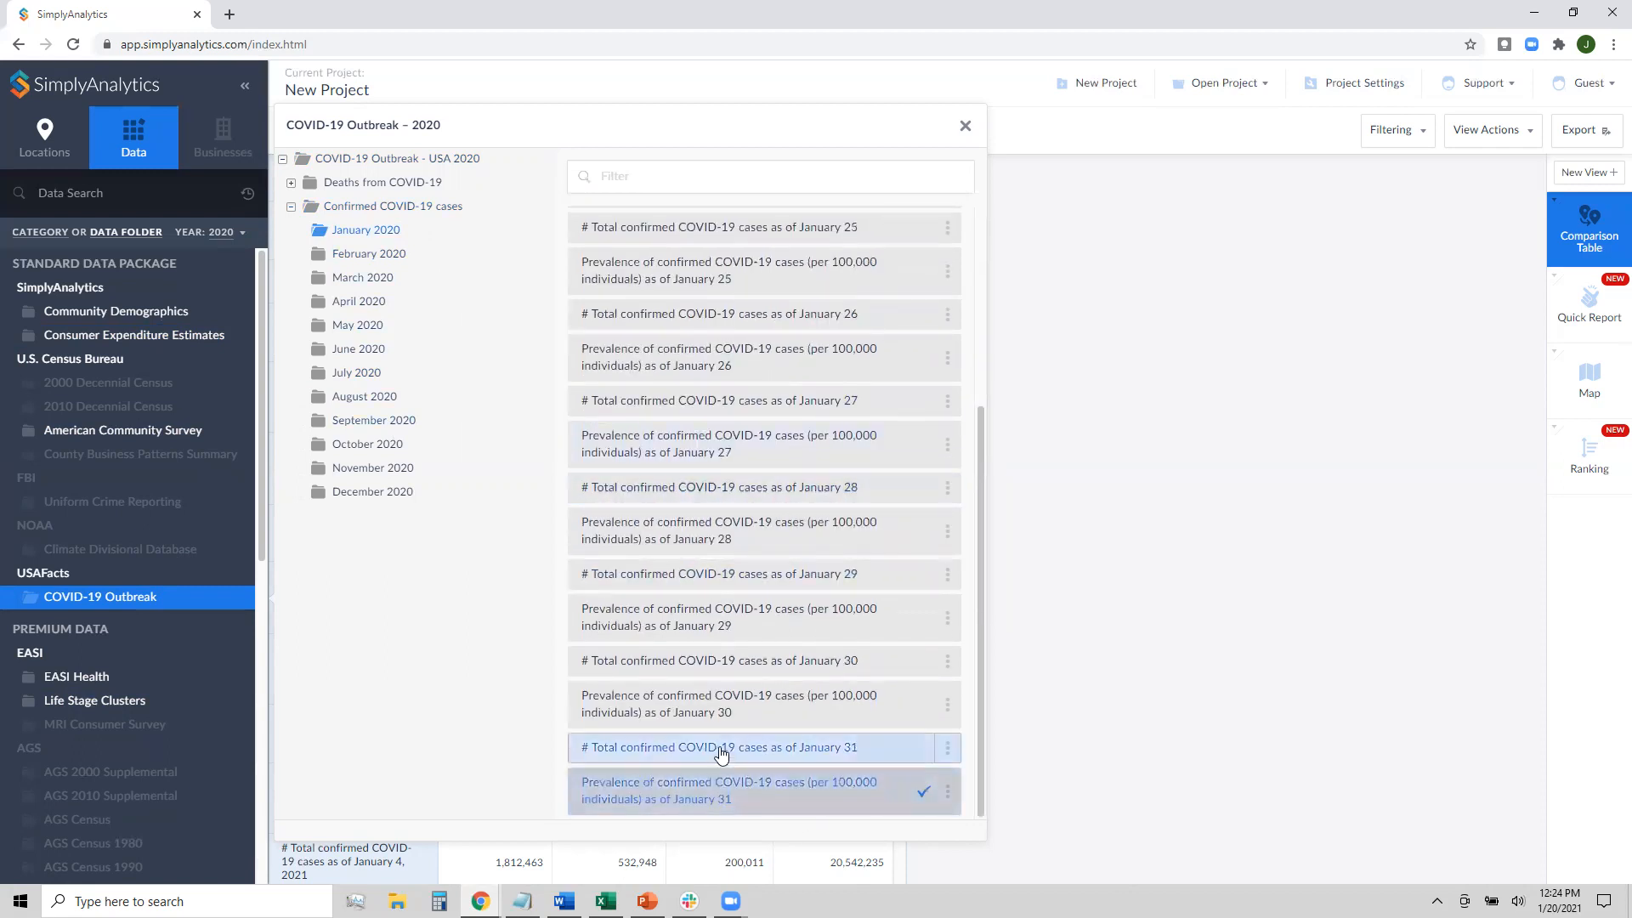
click(721, 754)
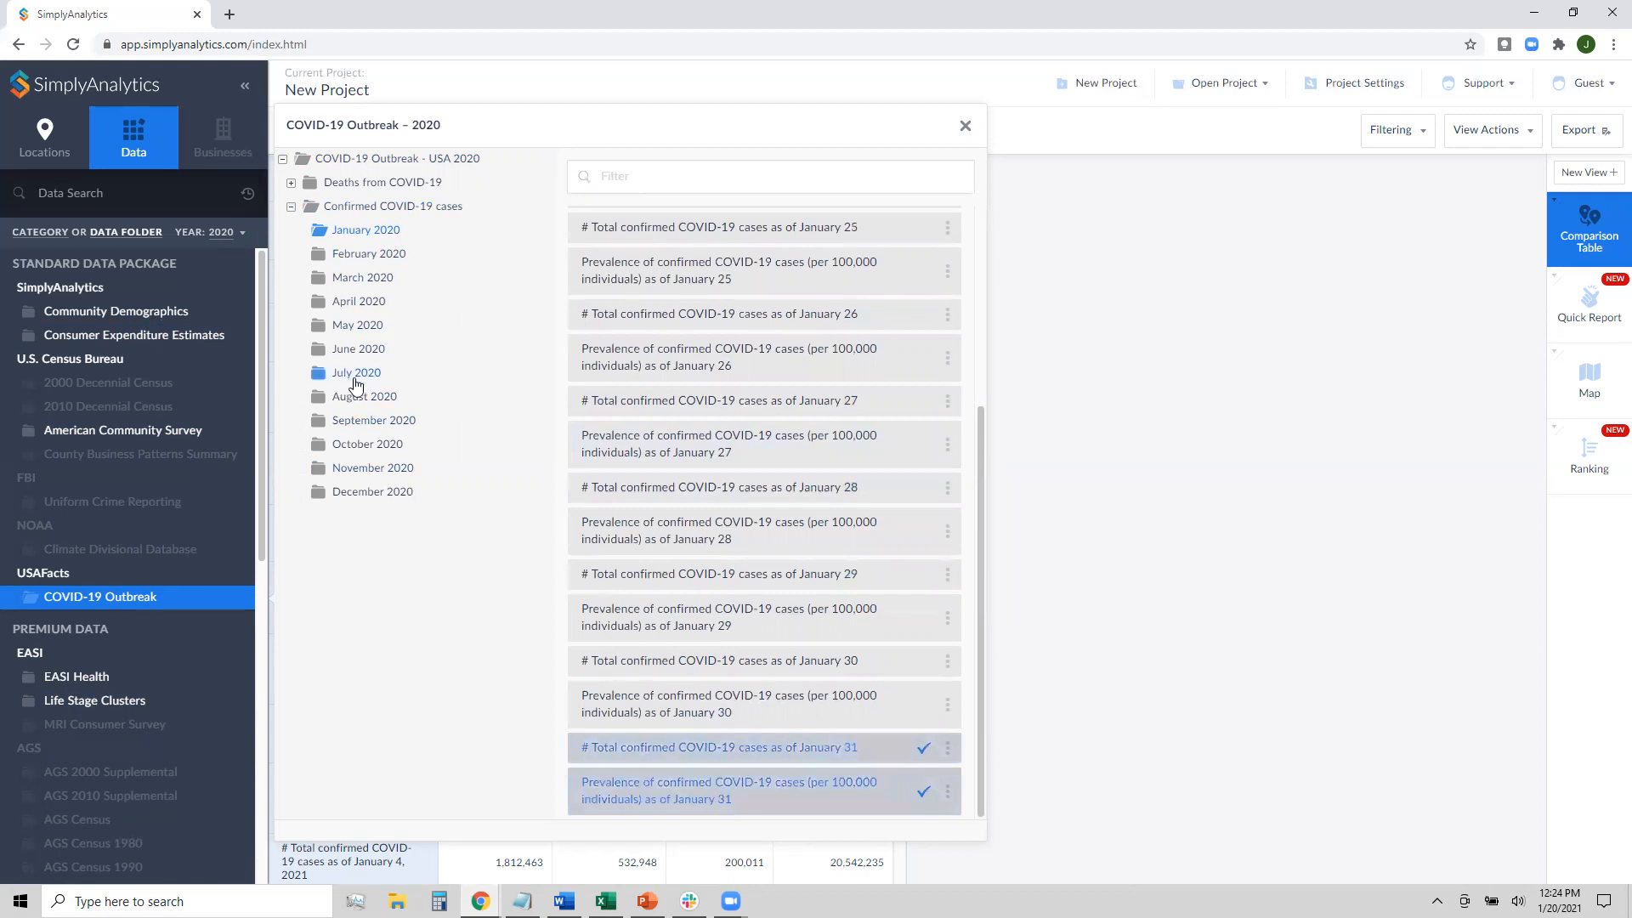
Add the May 4, 2020 confirmed-case total and prevalence to the table
click(365, 331)
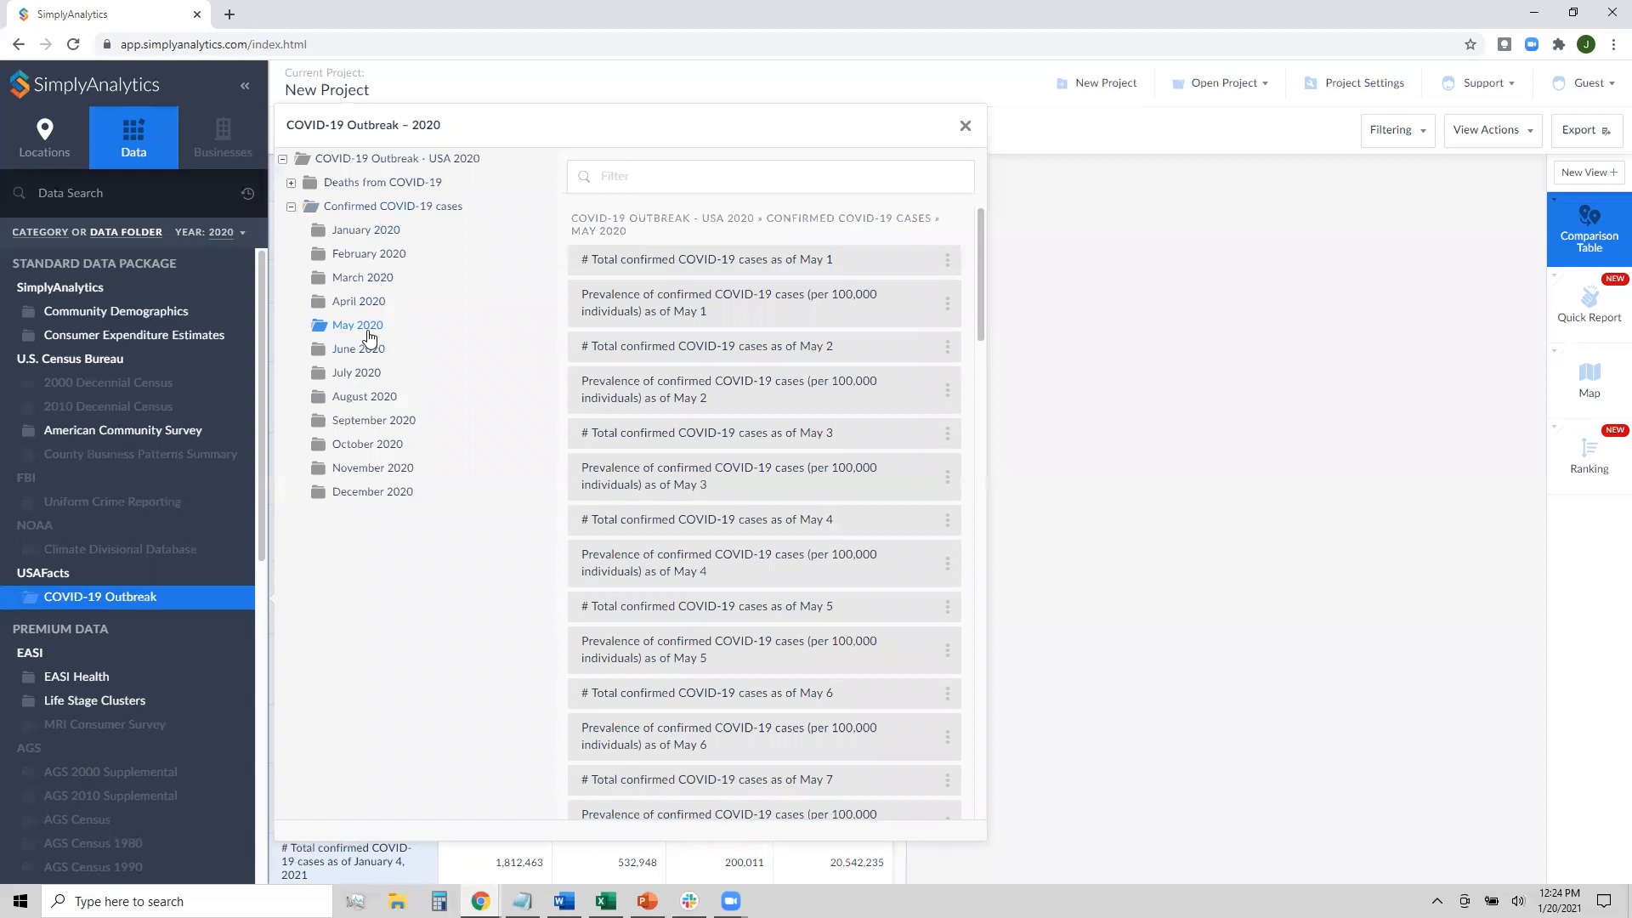
click(807, 522)
click(928, 559)
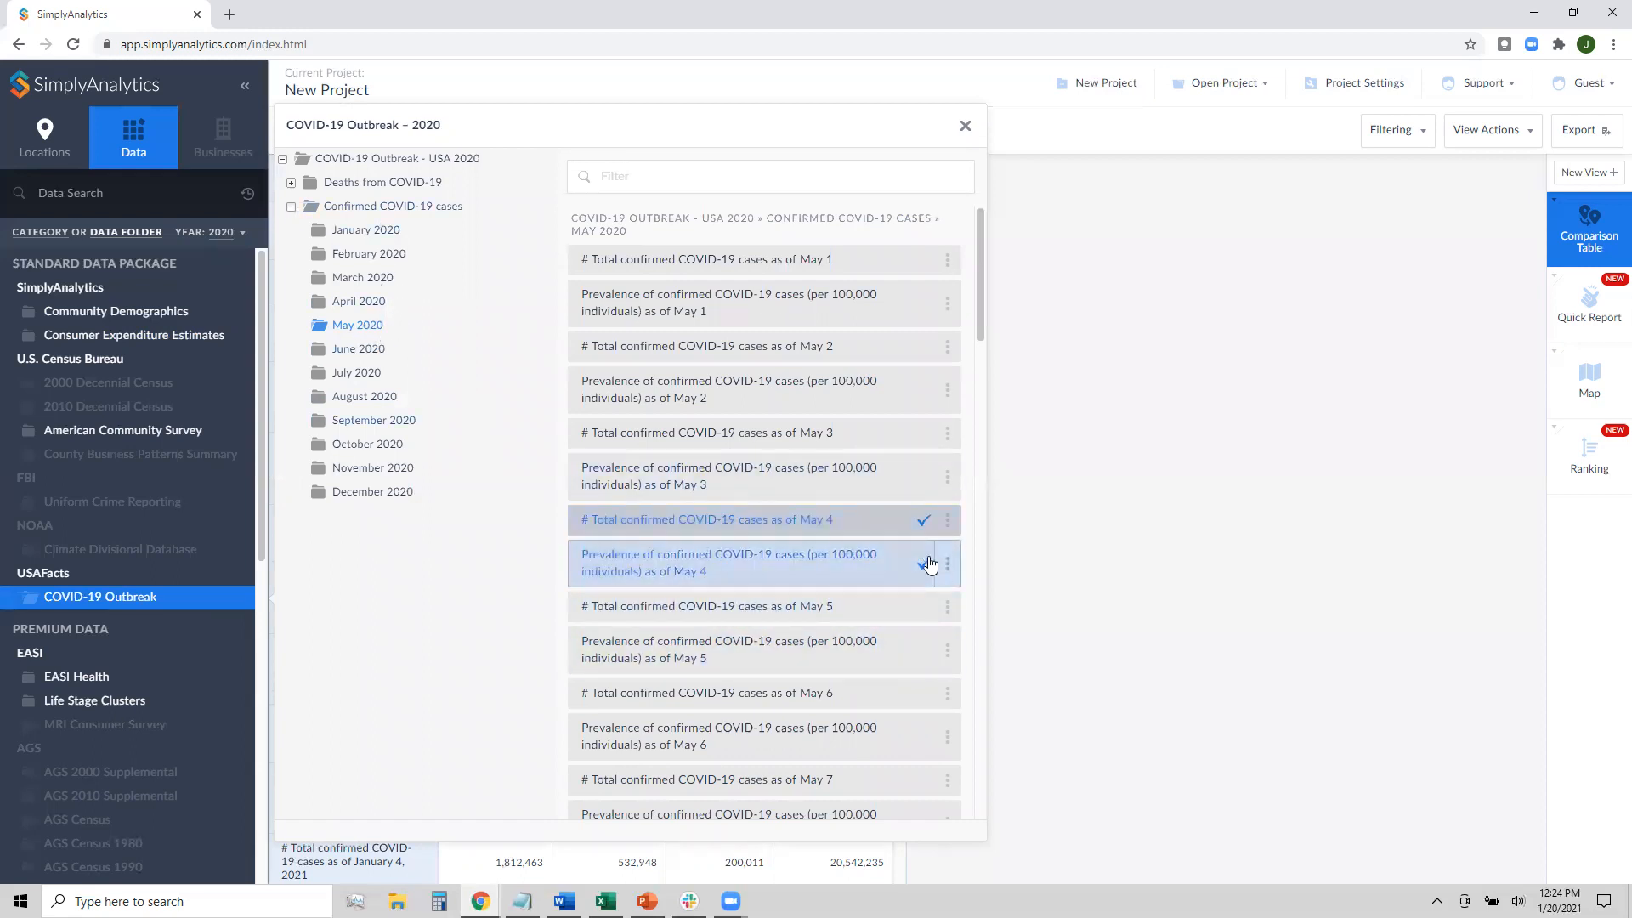
click(965, 125)
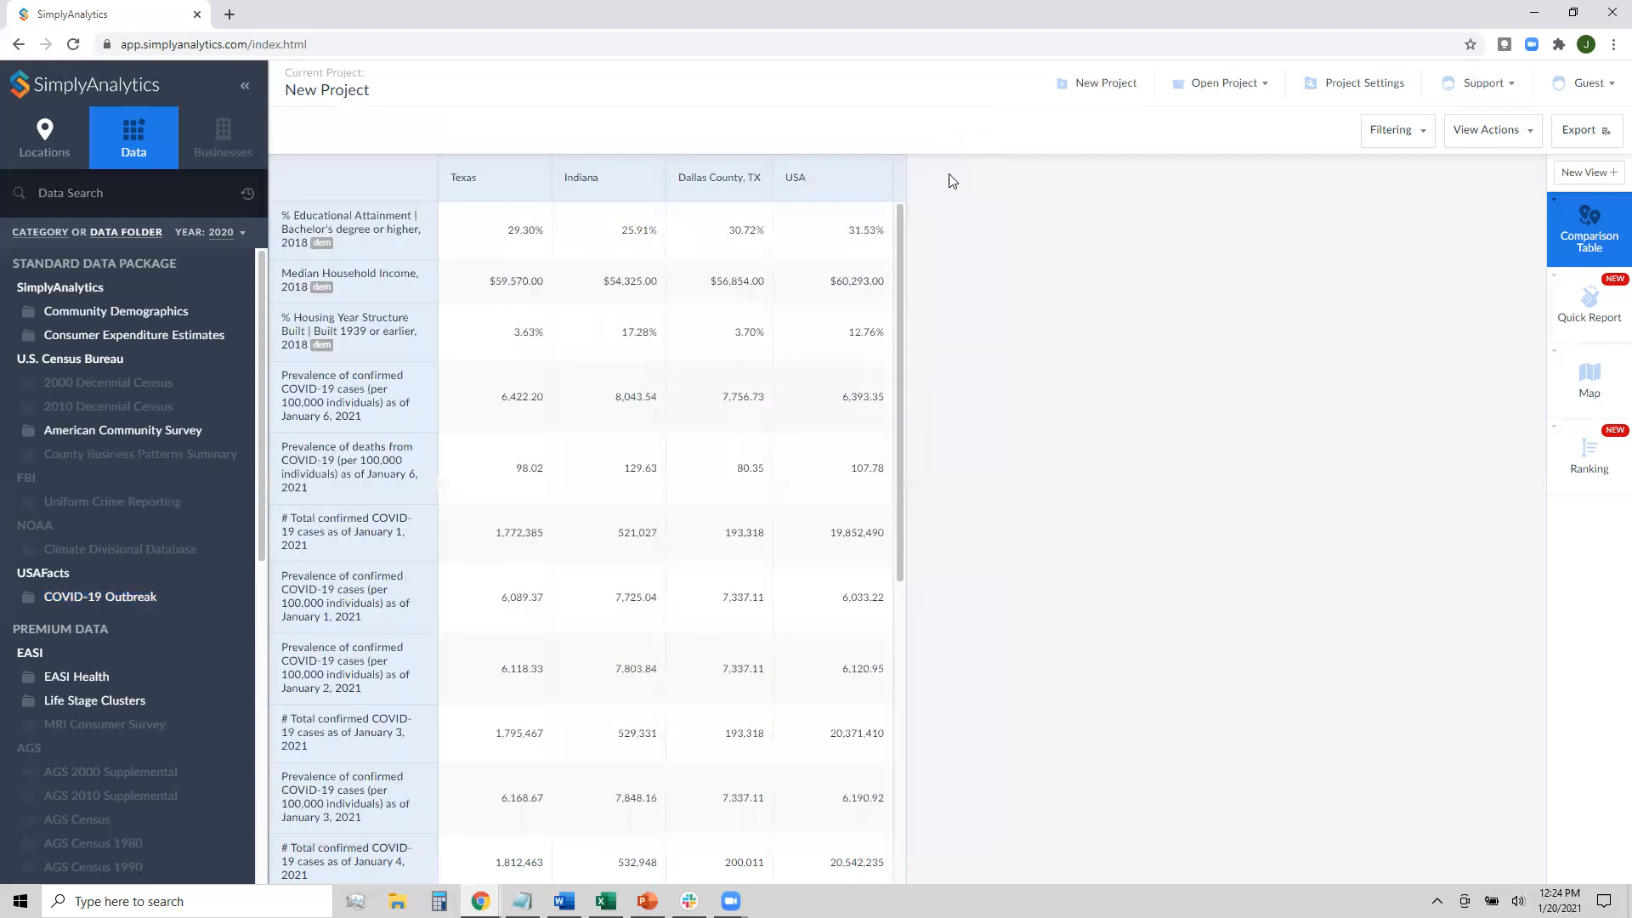
scroll(736, 601, down, 7)
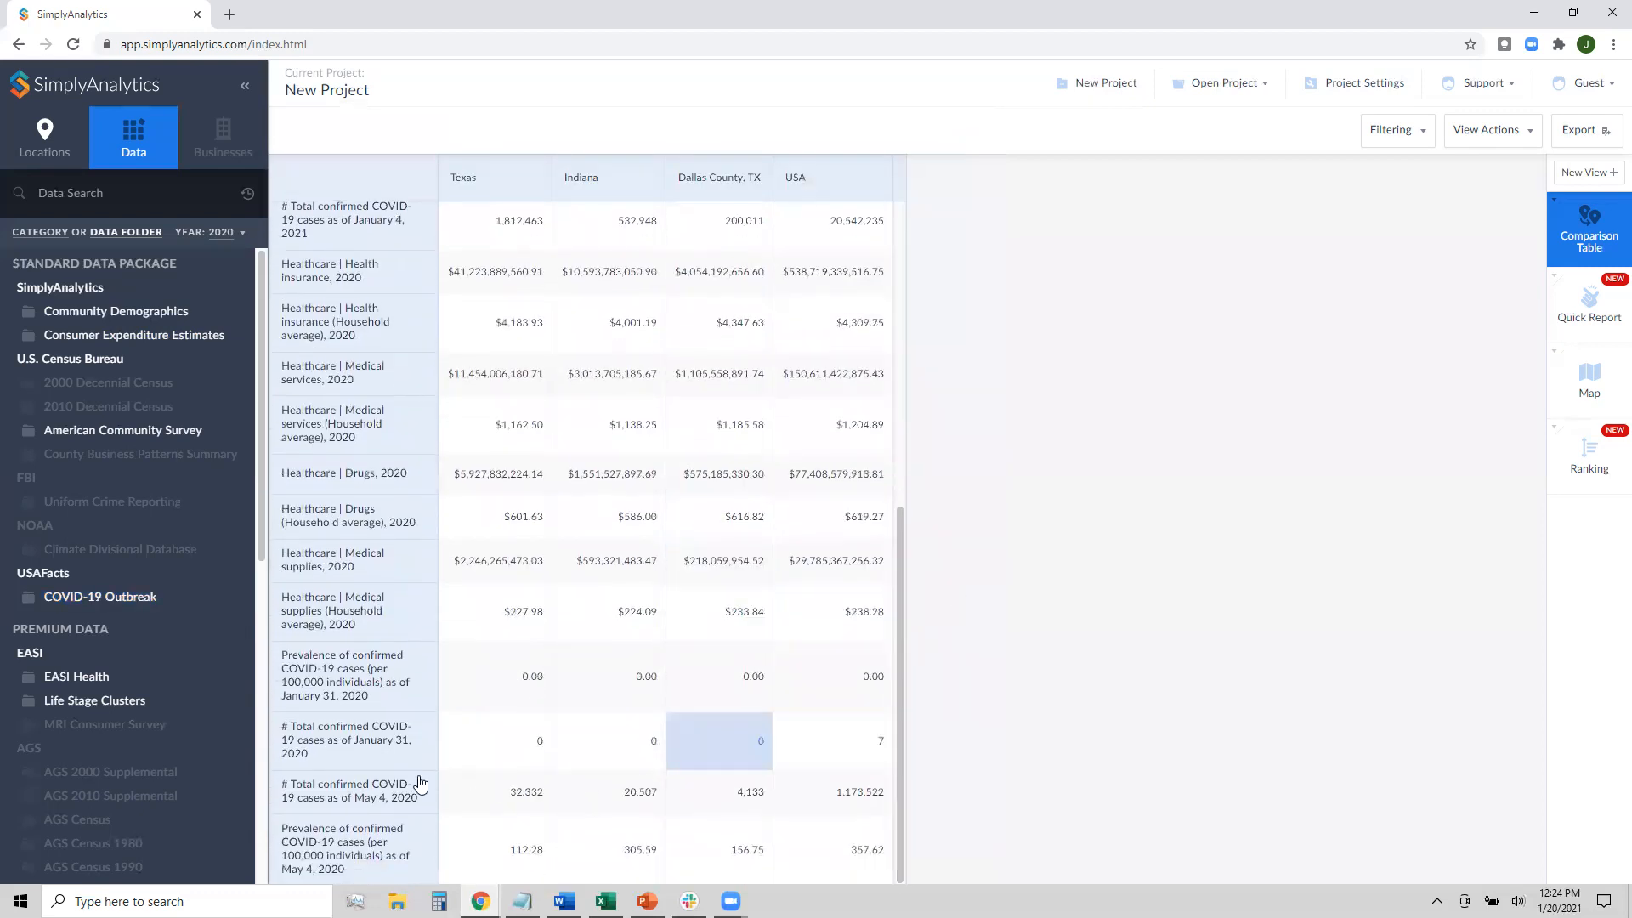
scroll(379, 788, up, 1)
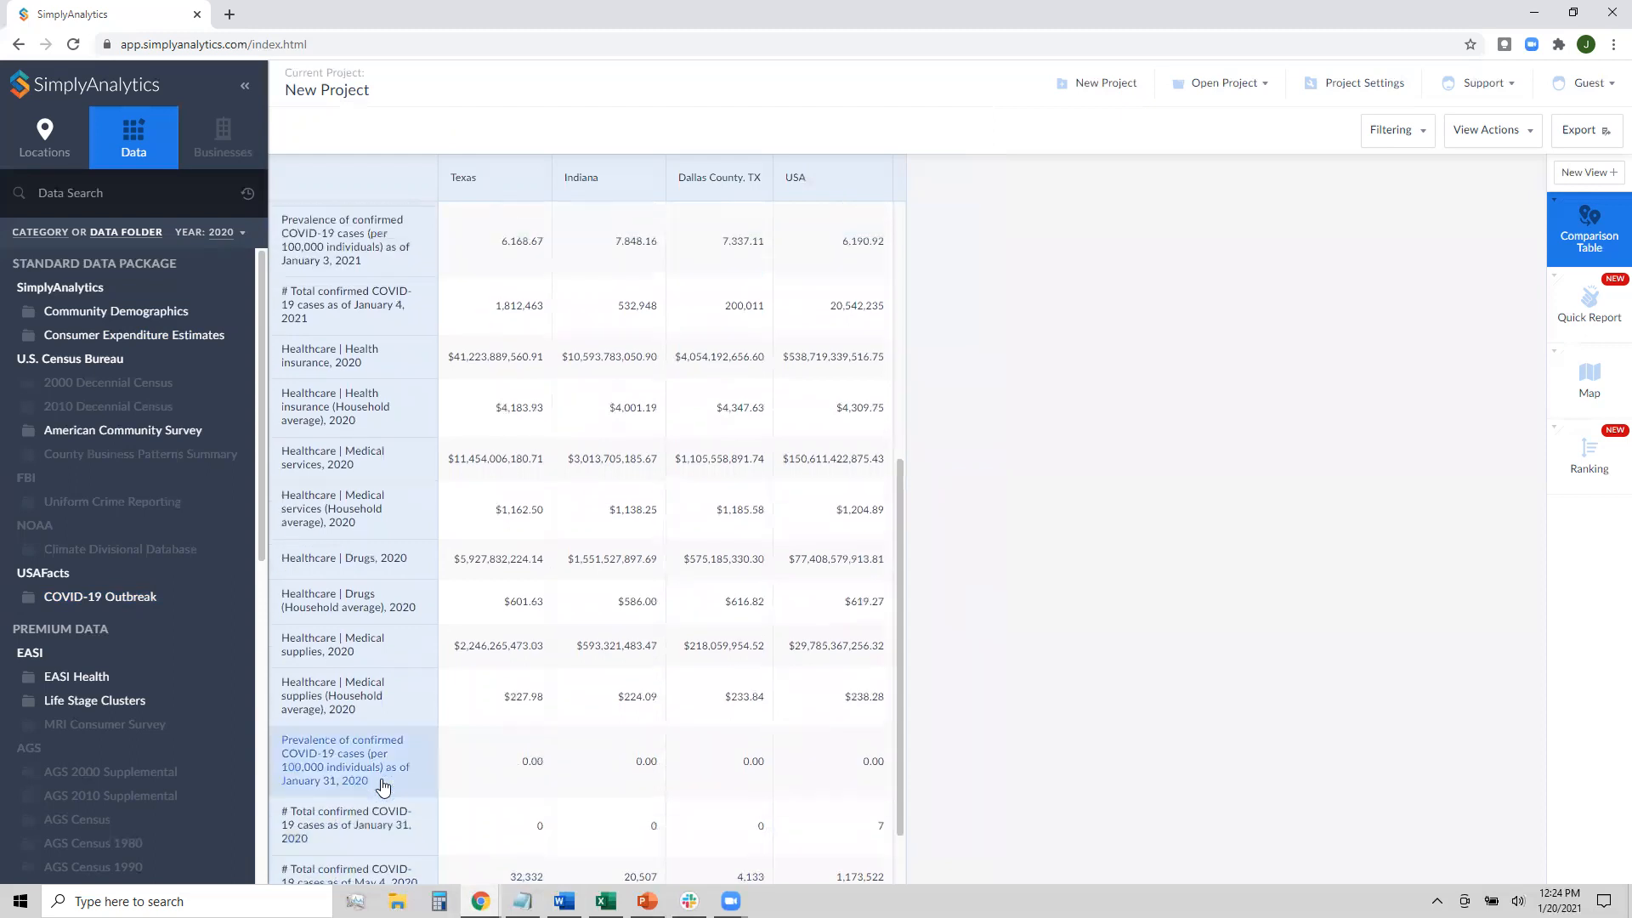
scroll(790, 723, up, 2)
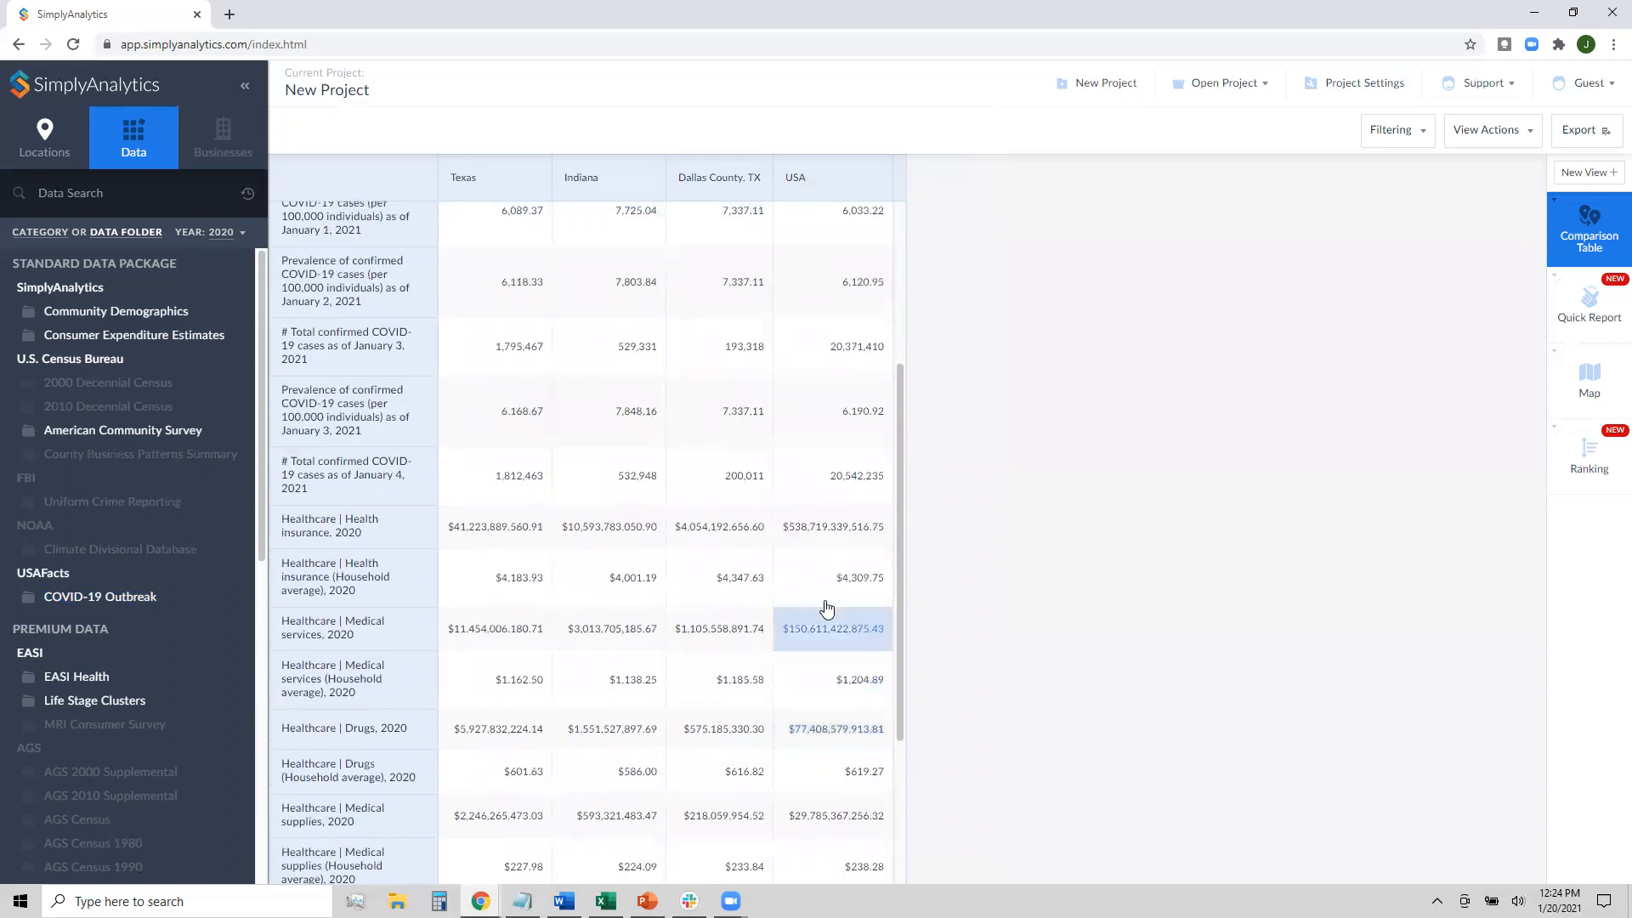
scroll(821, 605, up, 1)
scroll(823, 613, up, 3)
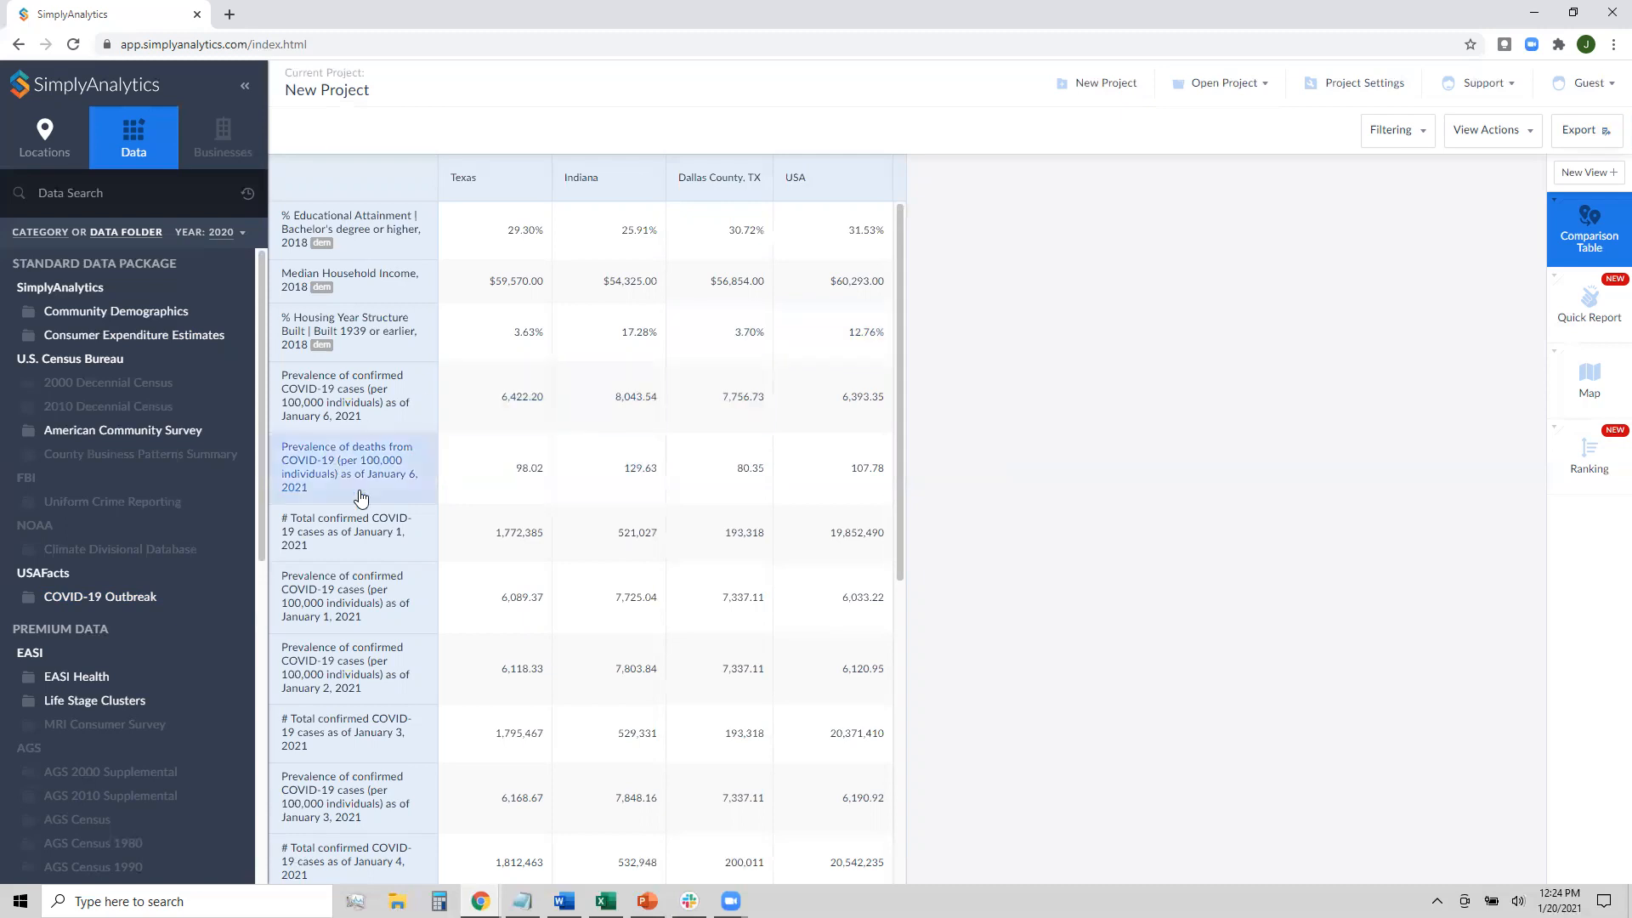
click(382, 395)
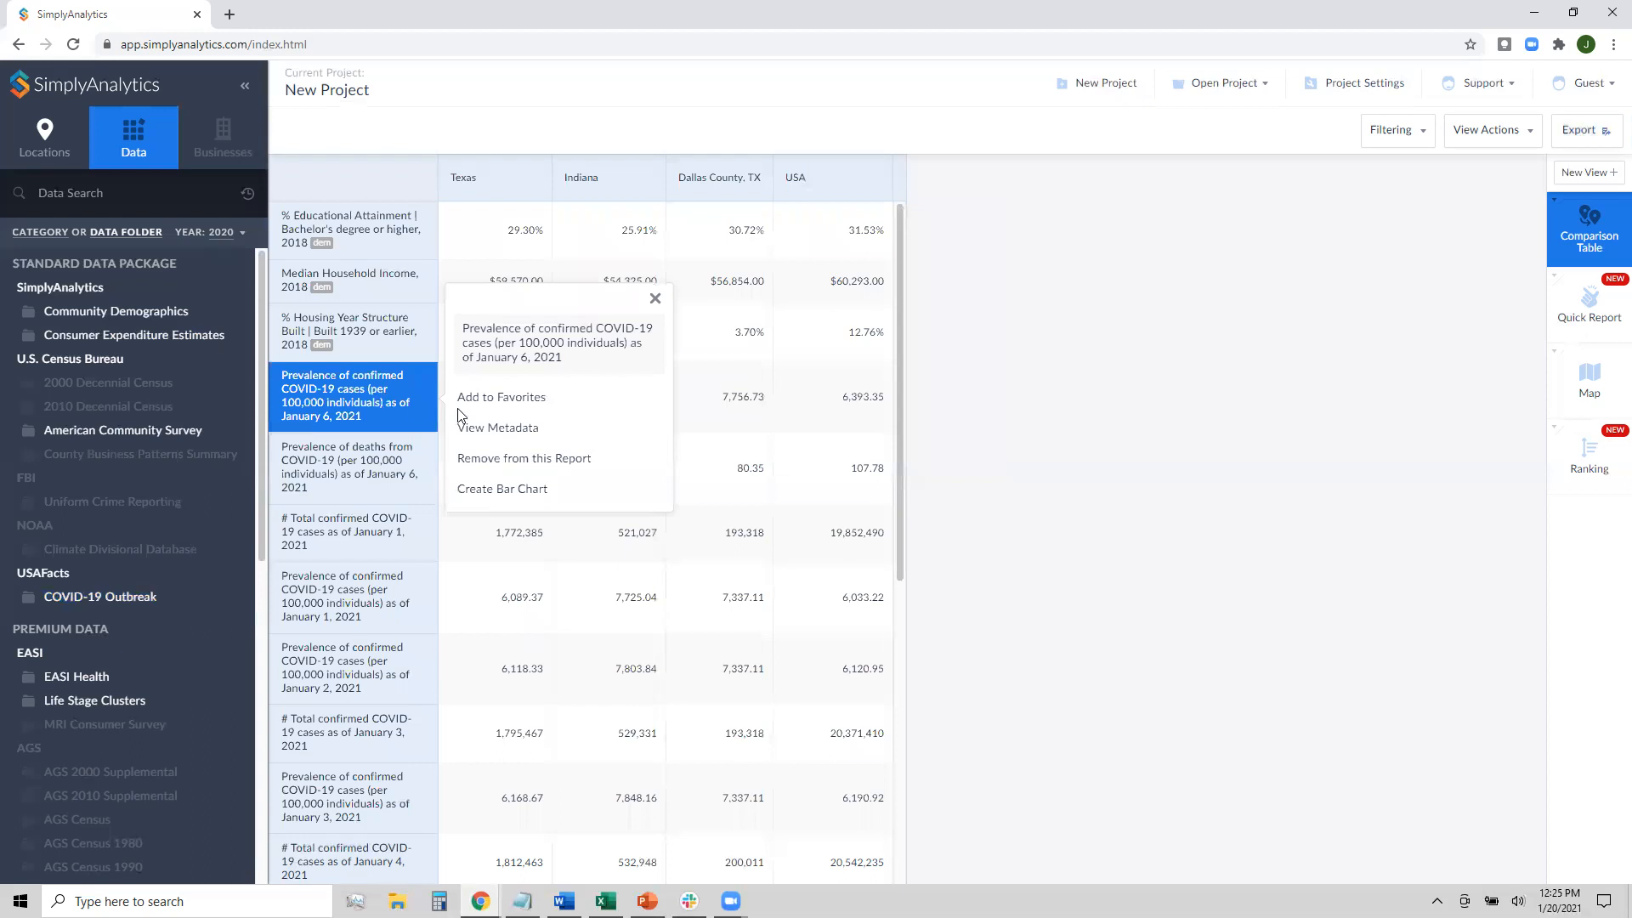
click(516, 430)
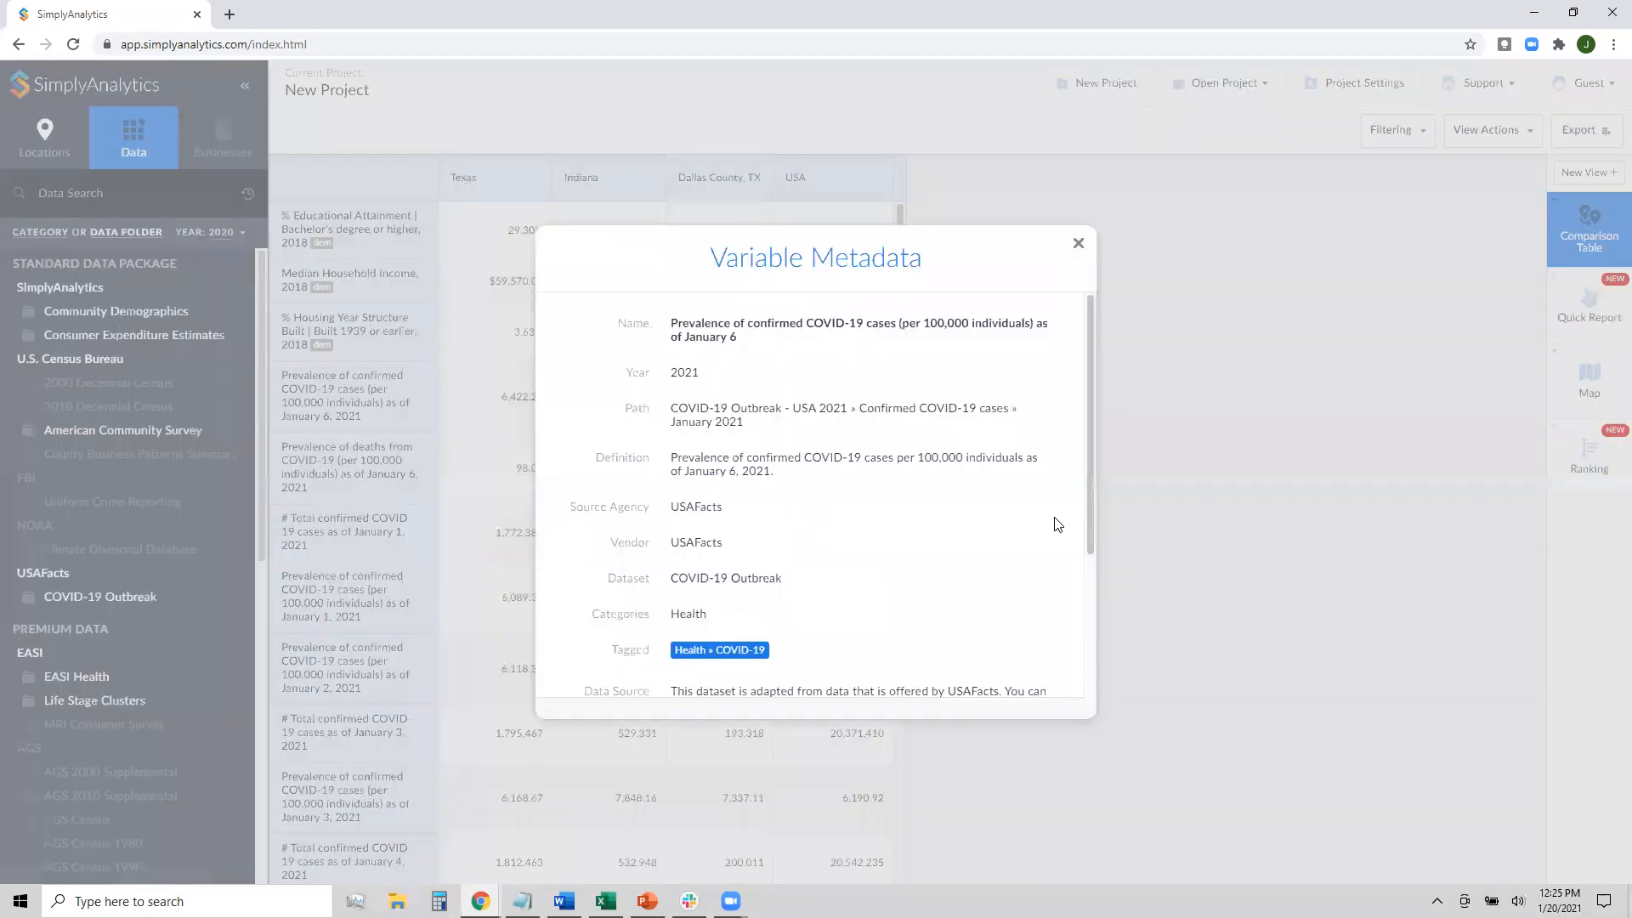
scroll(1032, 400, down, 3)
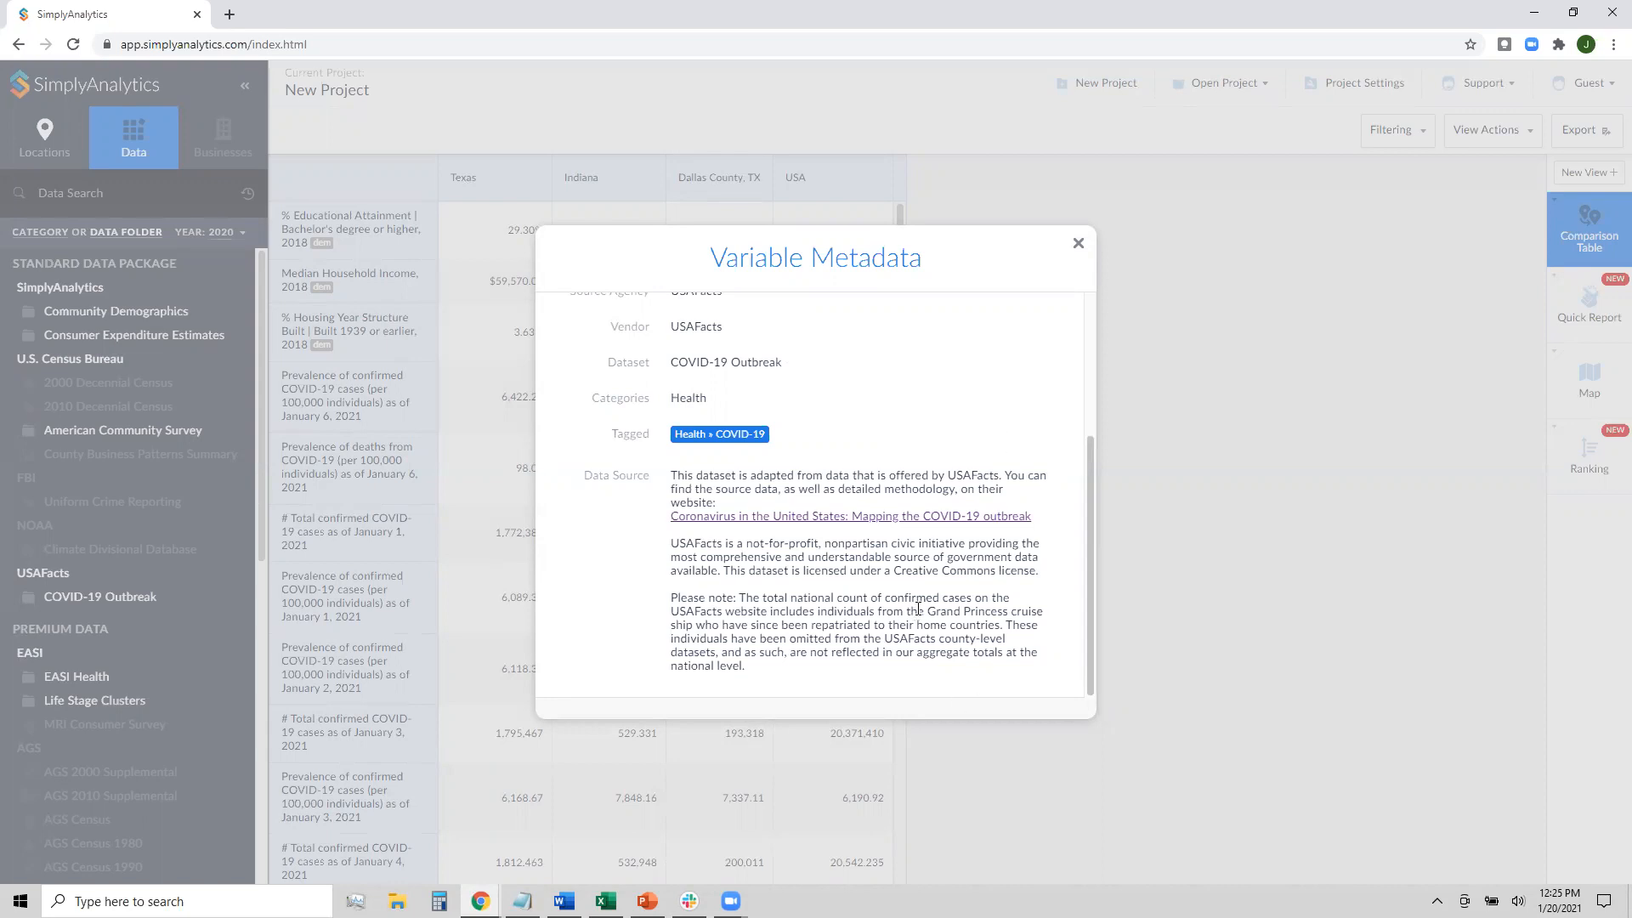
scroll(958, 613, up, 2)
scroll(959, 612, up, 3)
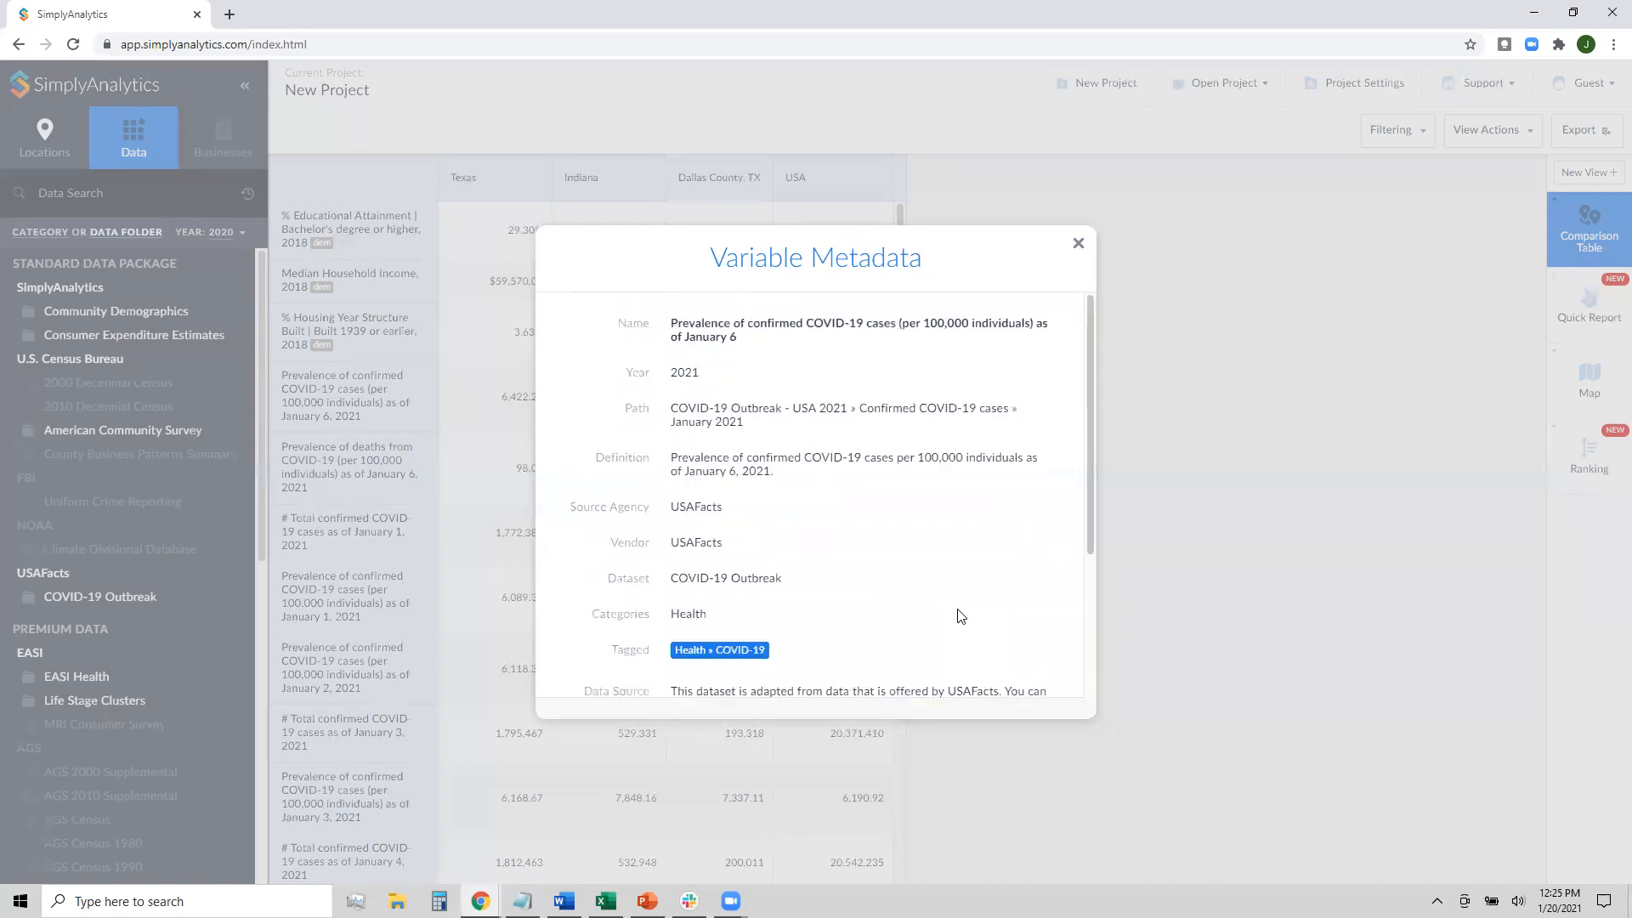
click(1078, 248)
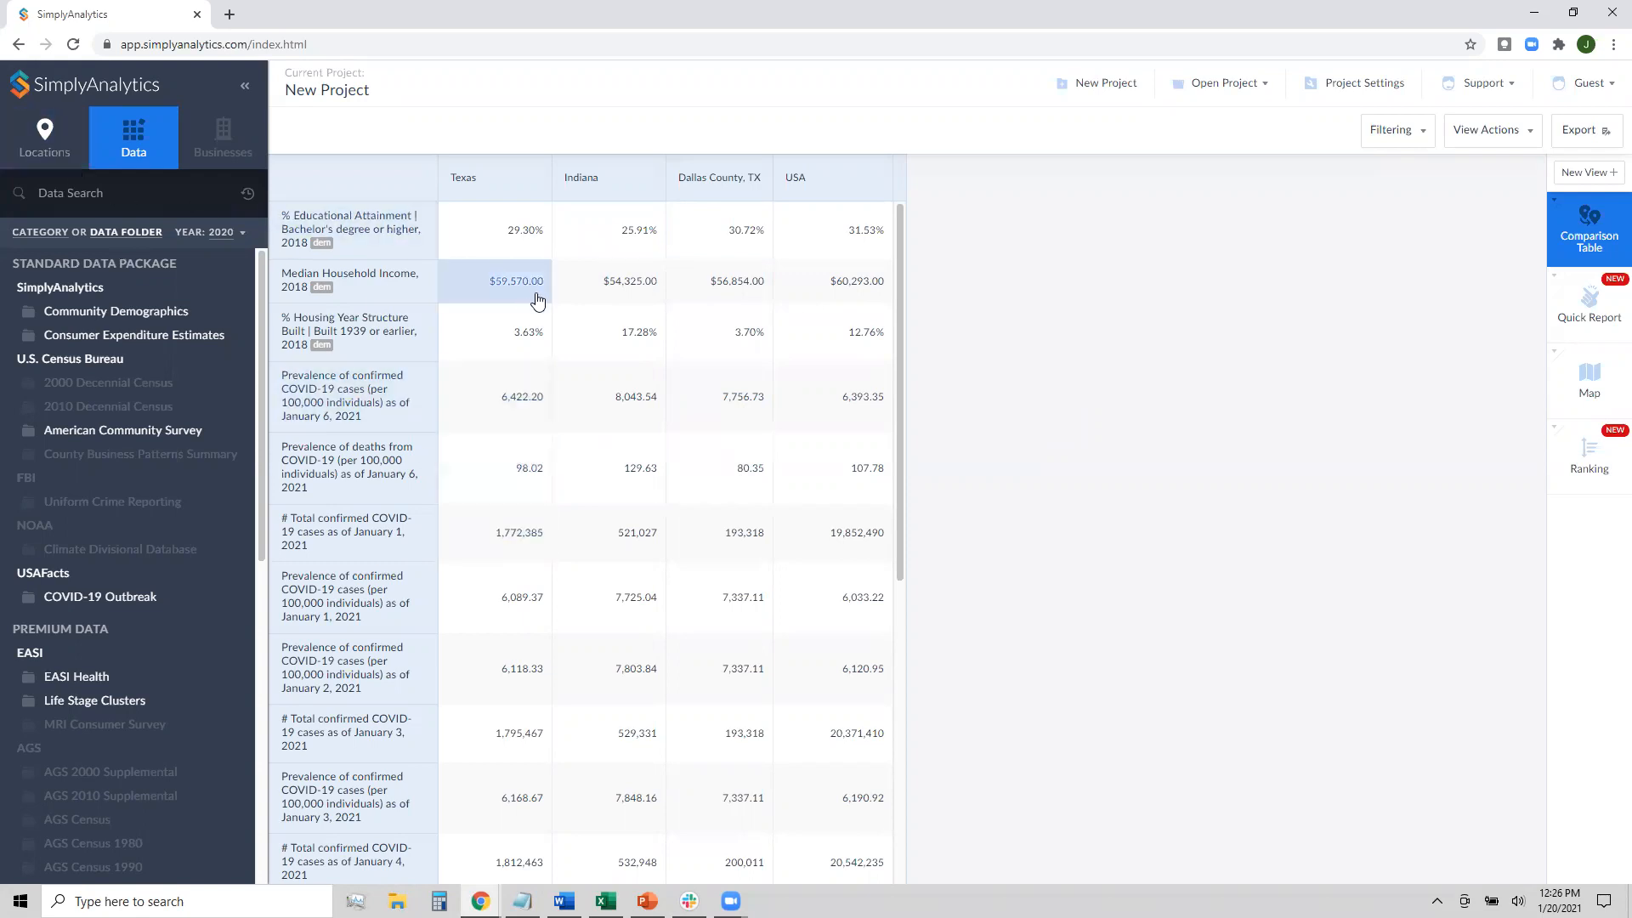
Add Los Angeles County, CA via a 'los ang' location search, then switch to the Ranking view
click(22, 150)
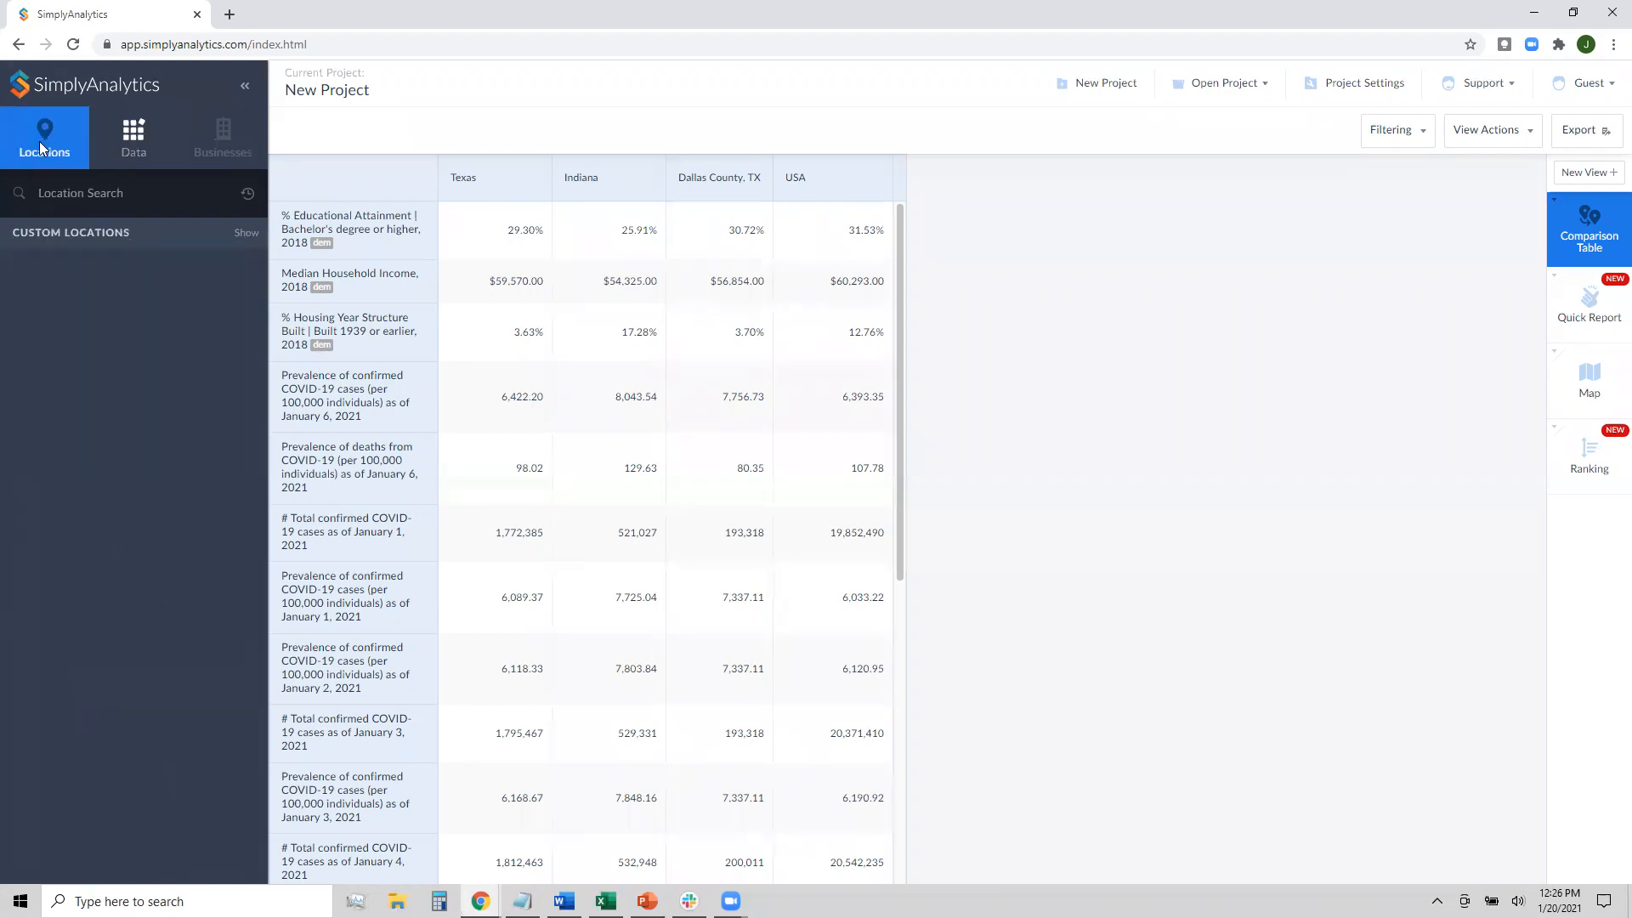
click(81, 193)
text(los ang)
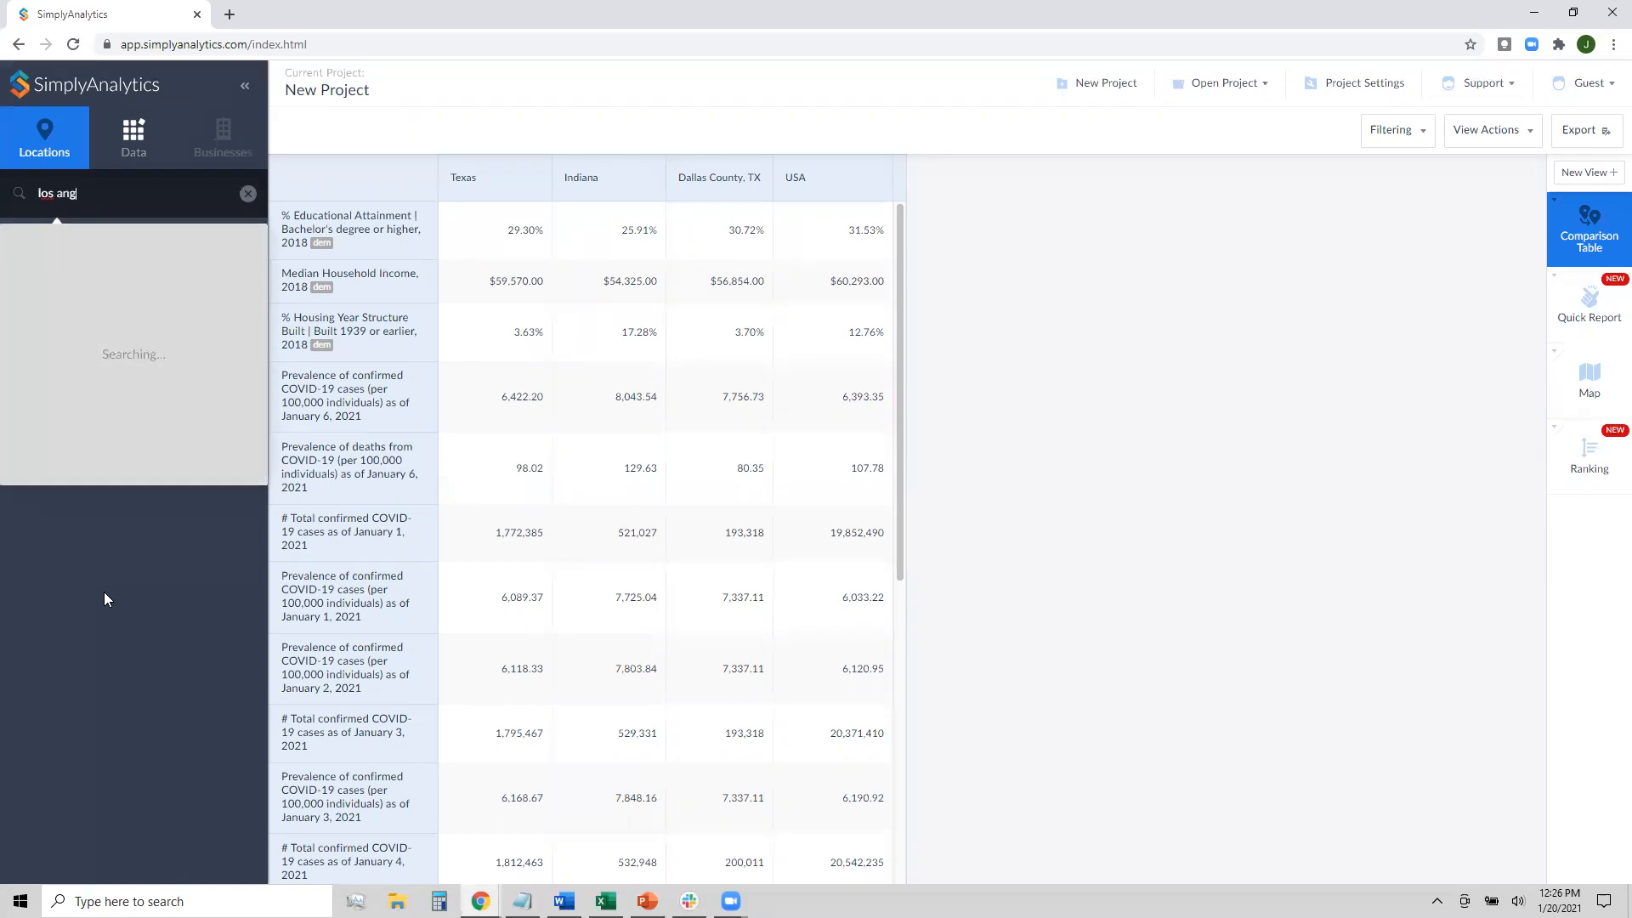
click(163, 269)
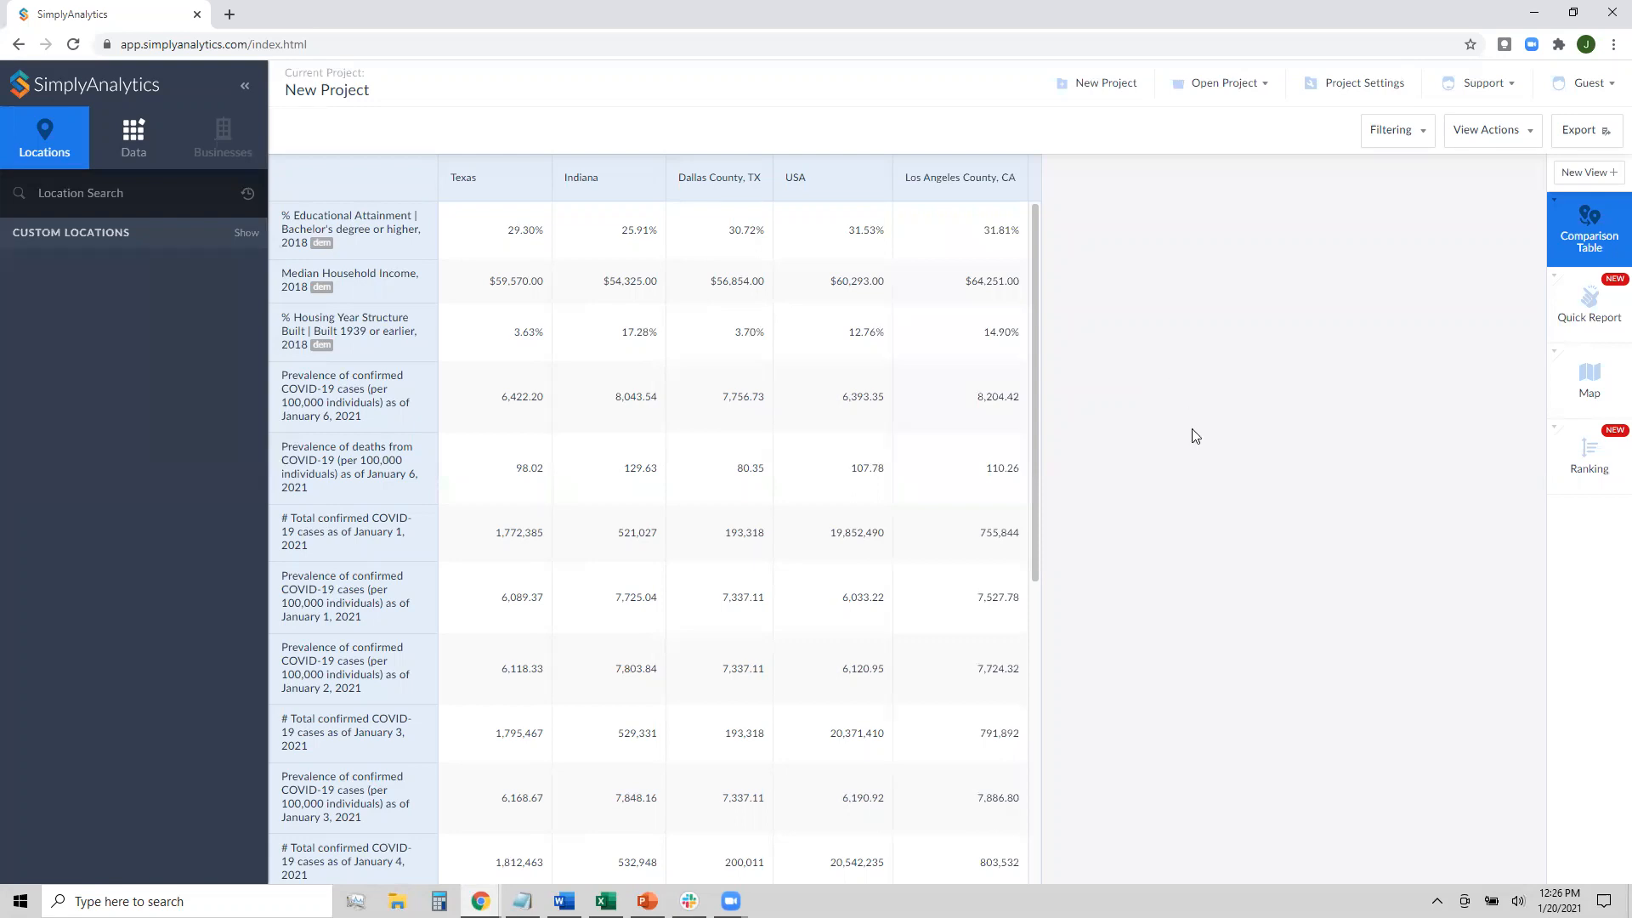
click(1574, 470)
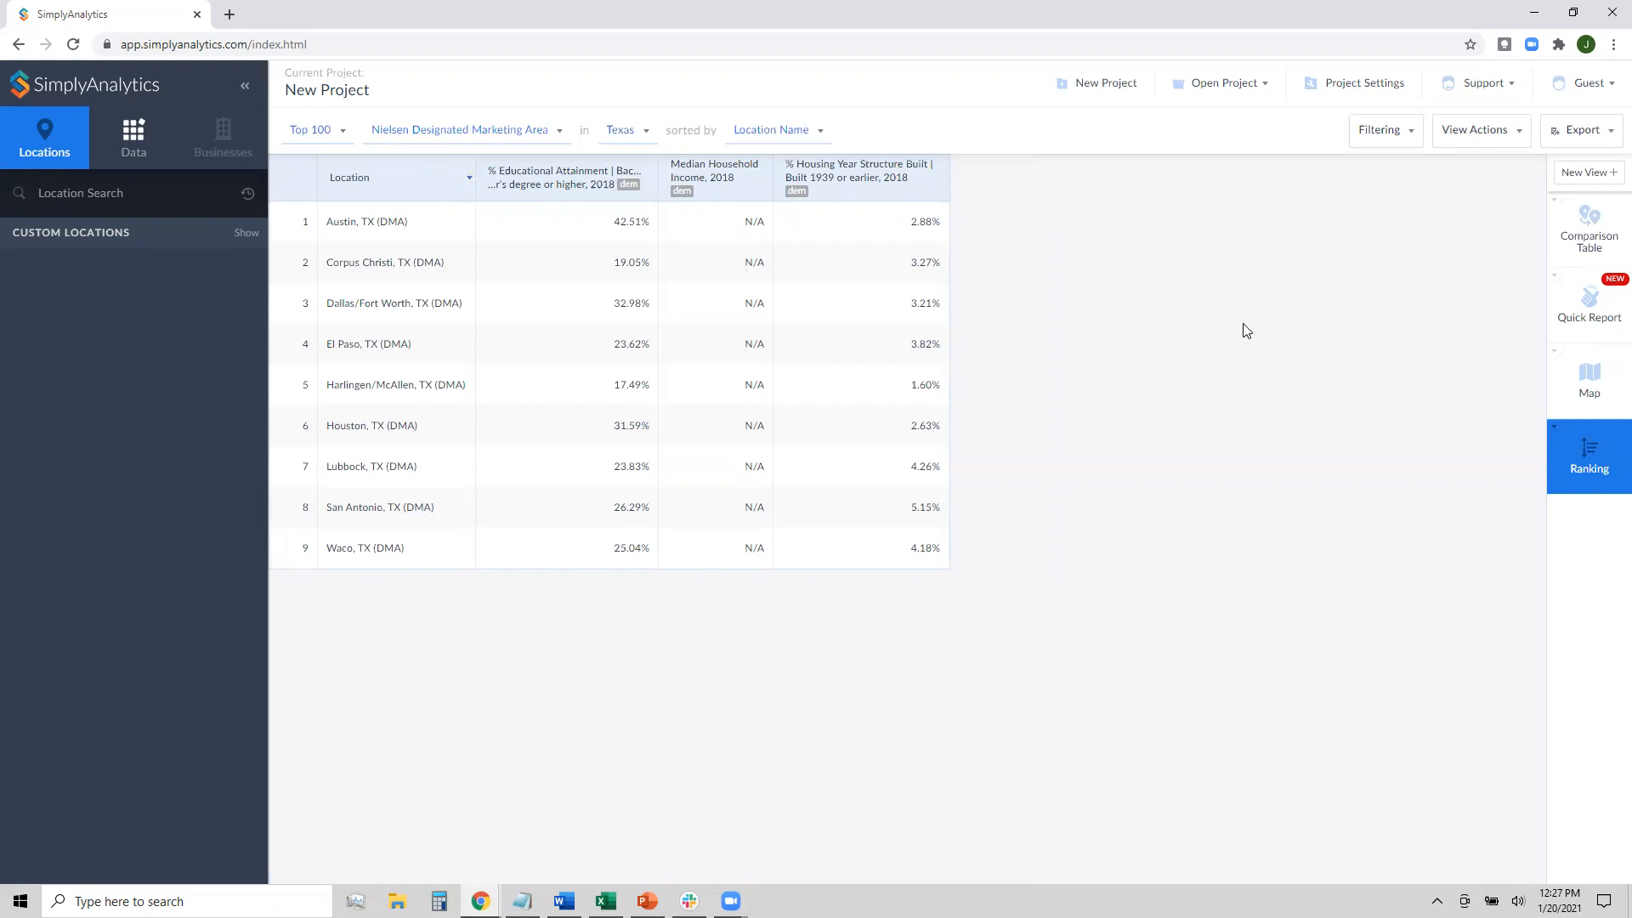
Edit the ranking so it covers marketing areas across the whole USA
click(1479, 141)
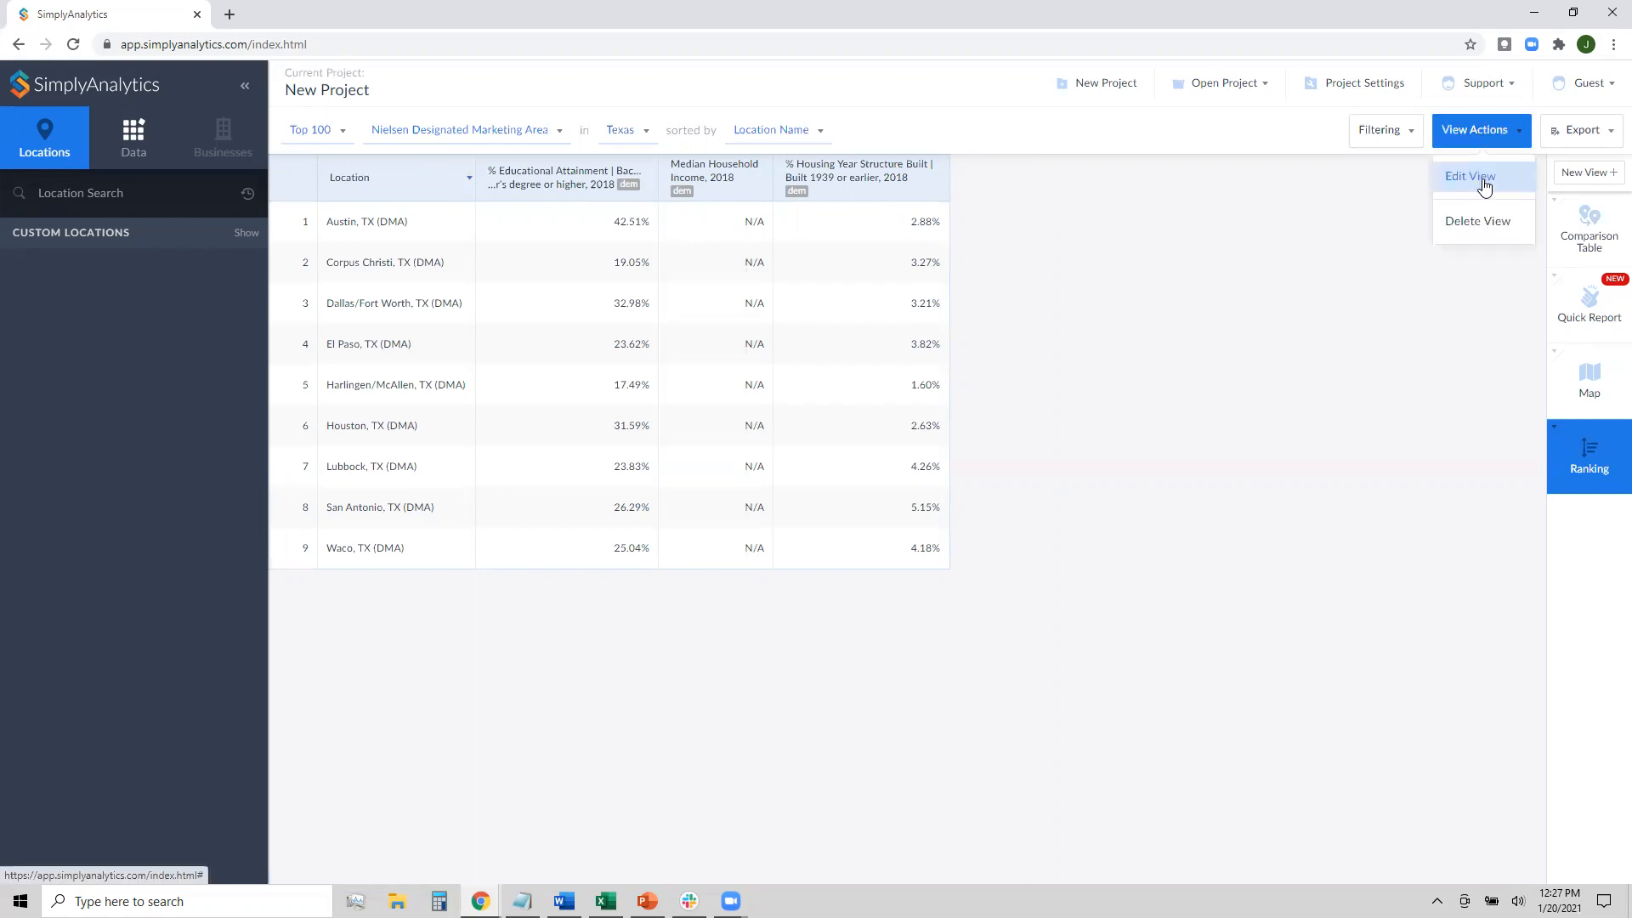
click(1484, 183)
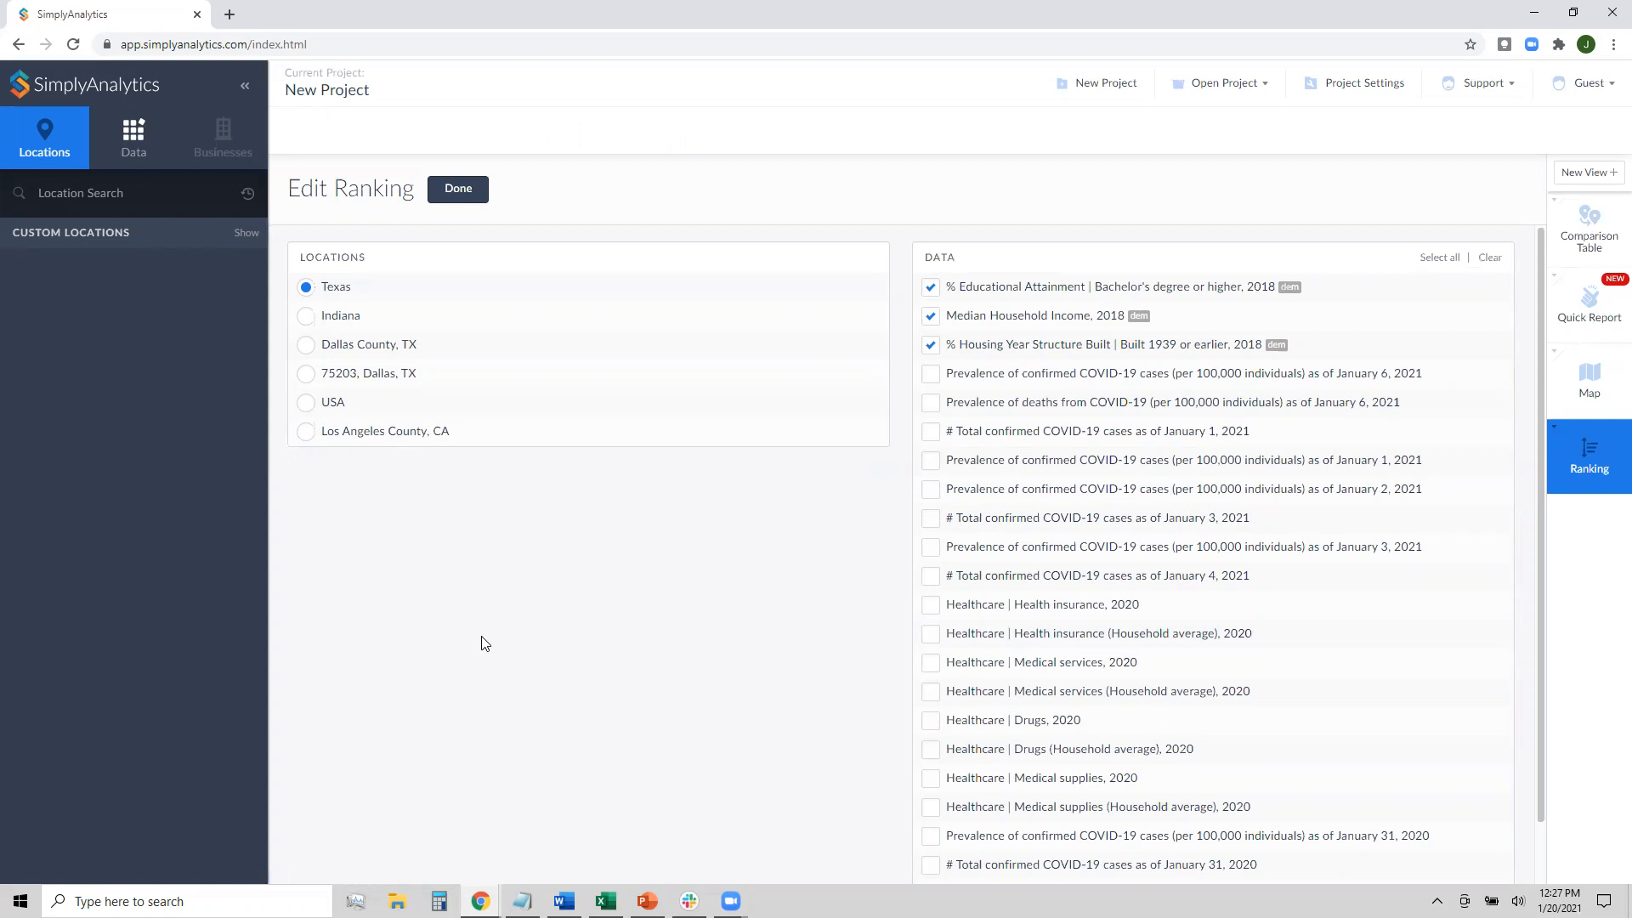
click(335, 411)
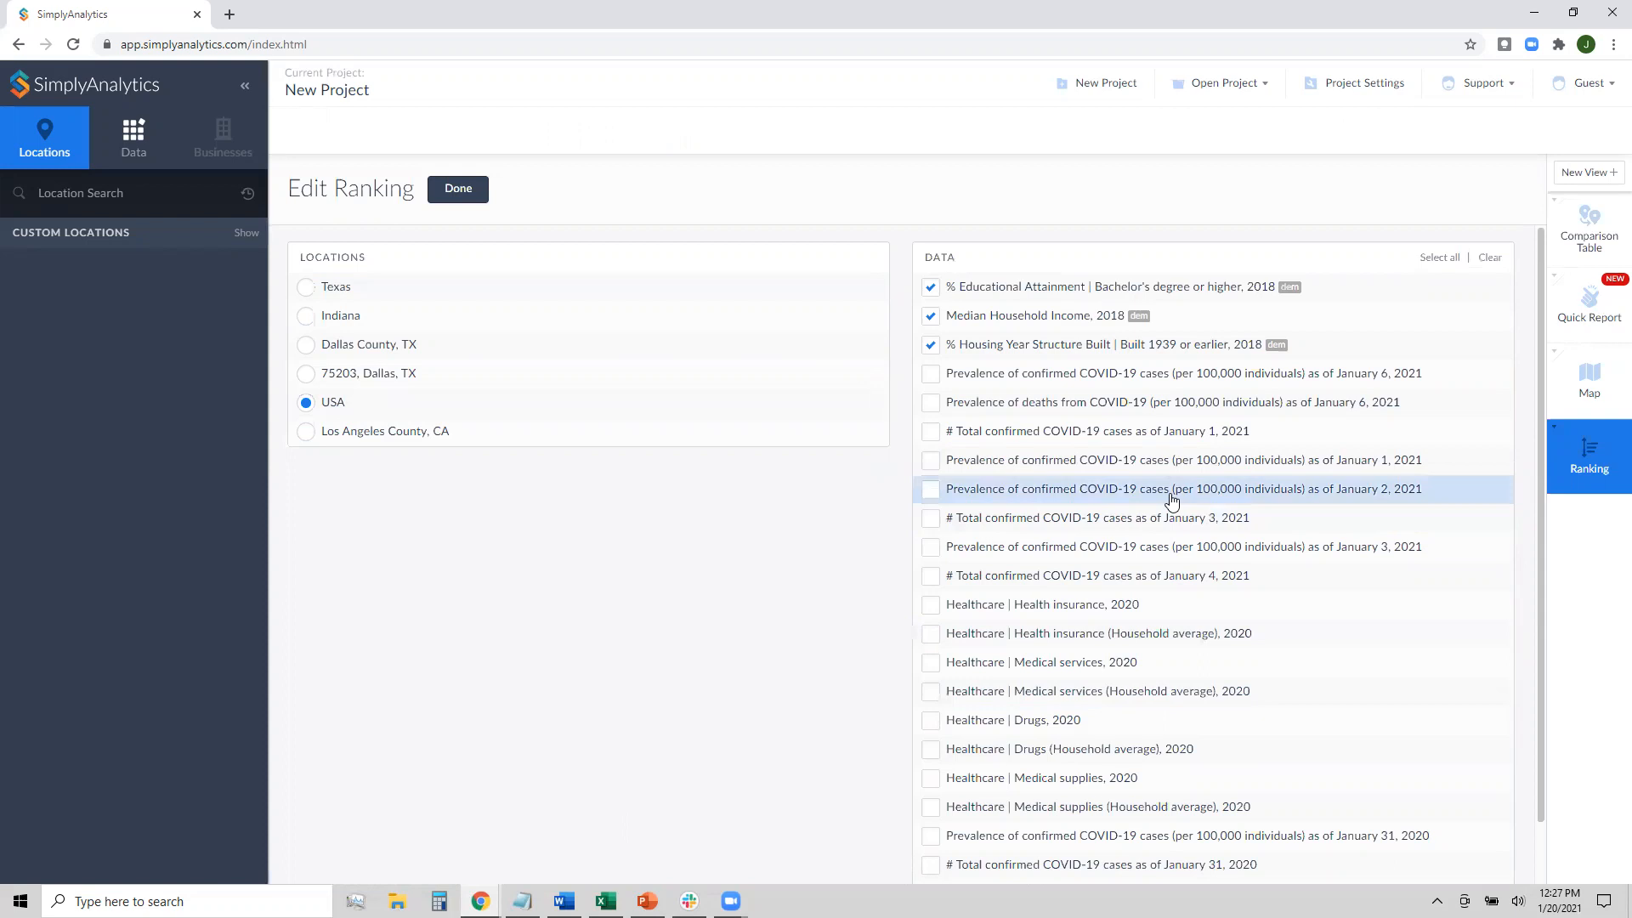
scroll(1164, 519, down, 1)
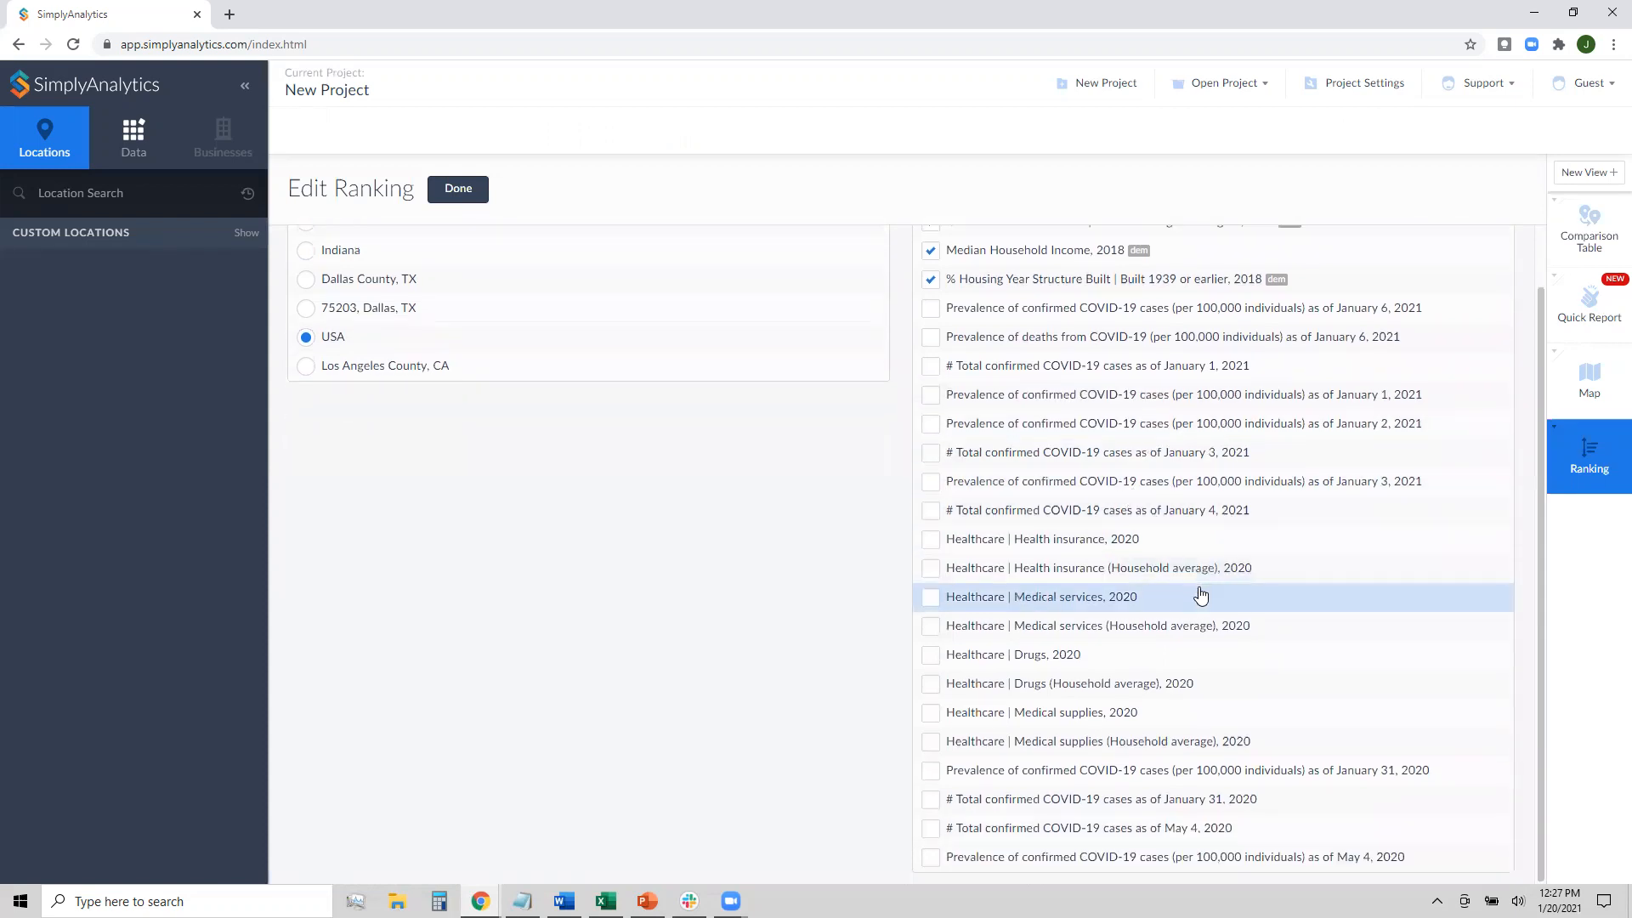
scroll(1205, 590, up, 1)
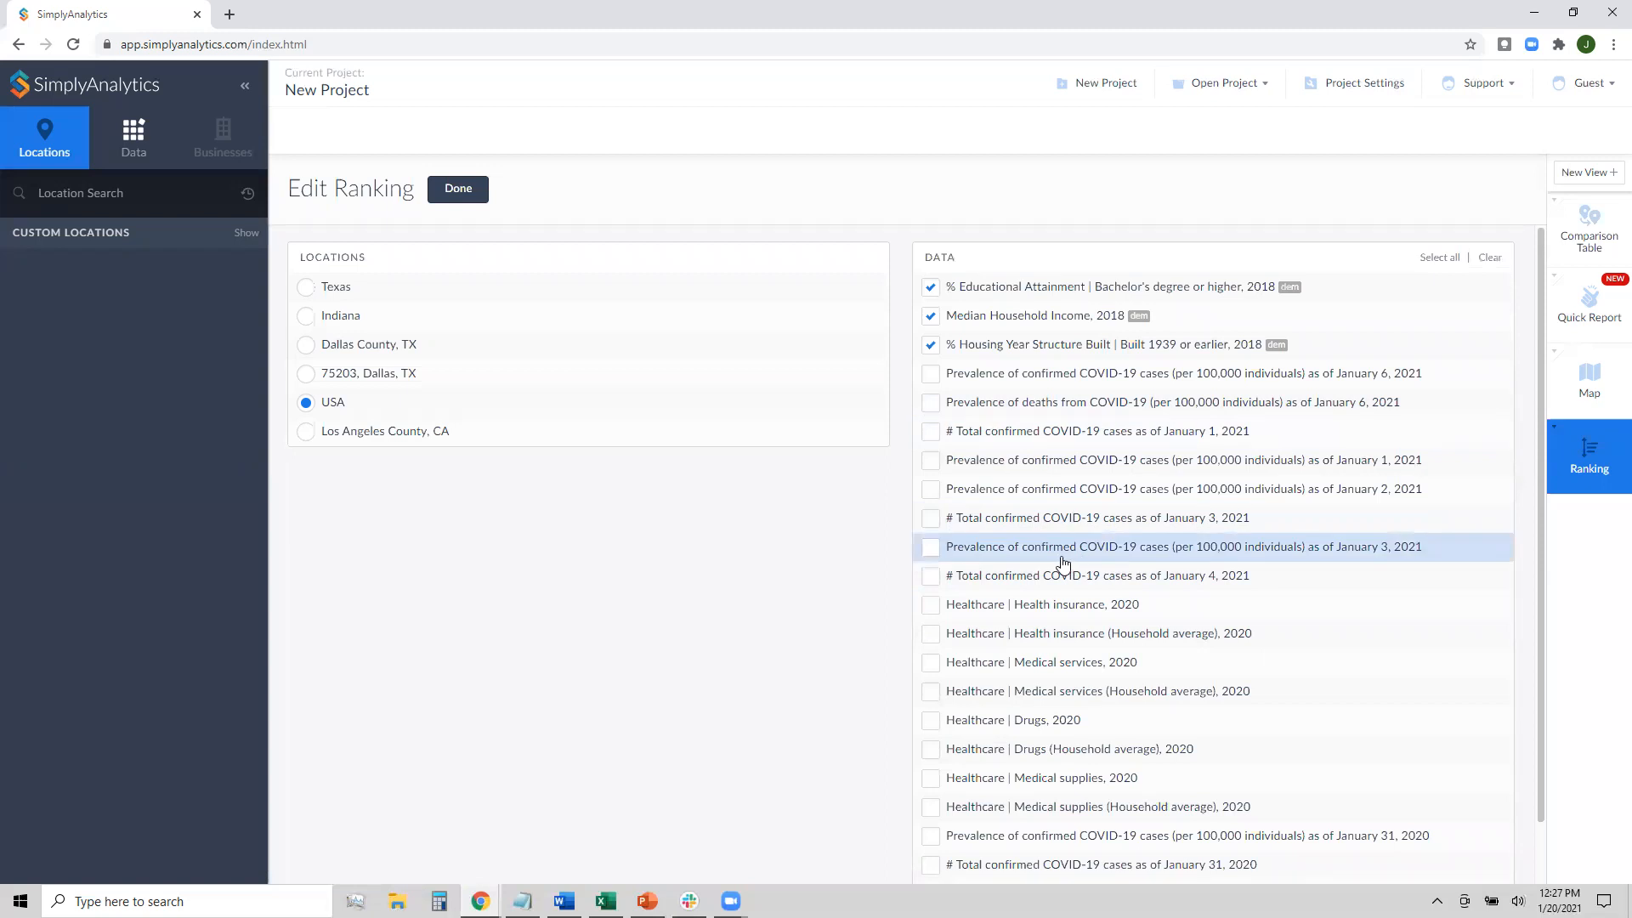
Add January 3–4, 2021 COVID-19 and 2020 health insurance, drugs and medical supplies columns, then apply
click(1111, 549)
click(1133, 577)
scroll(1199, 544, down, 1)
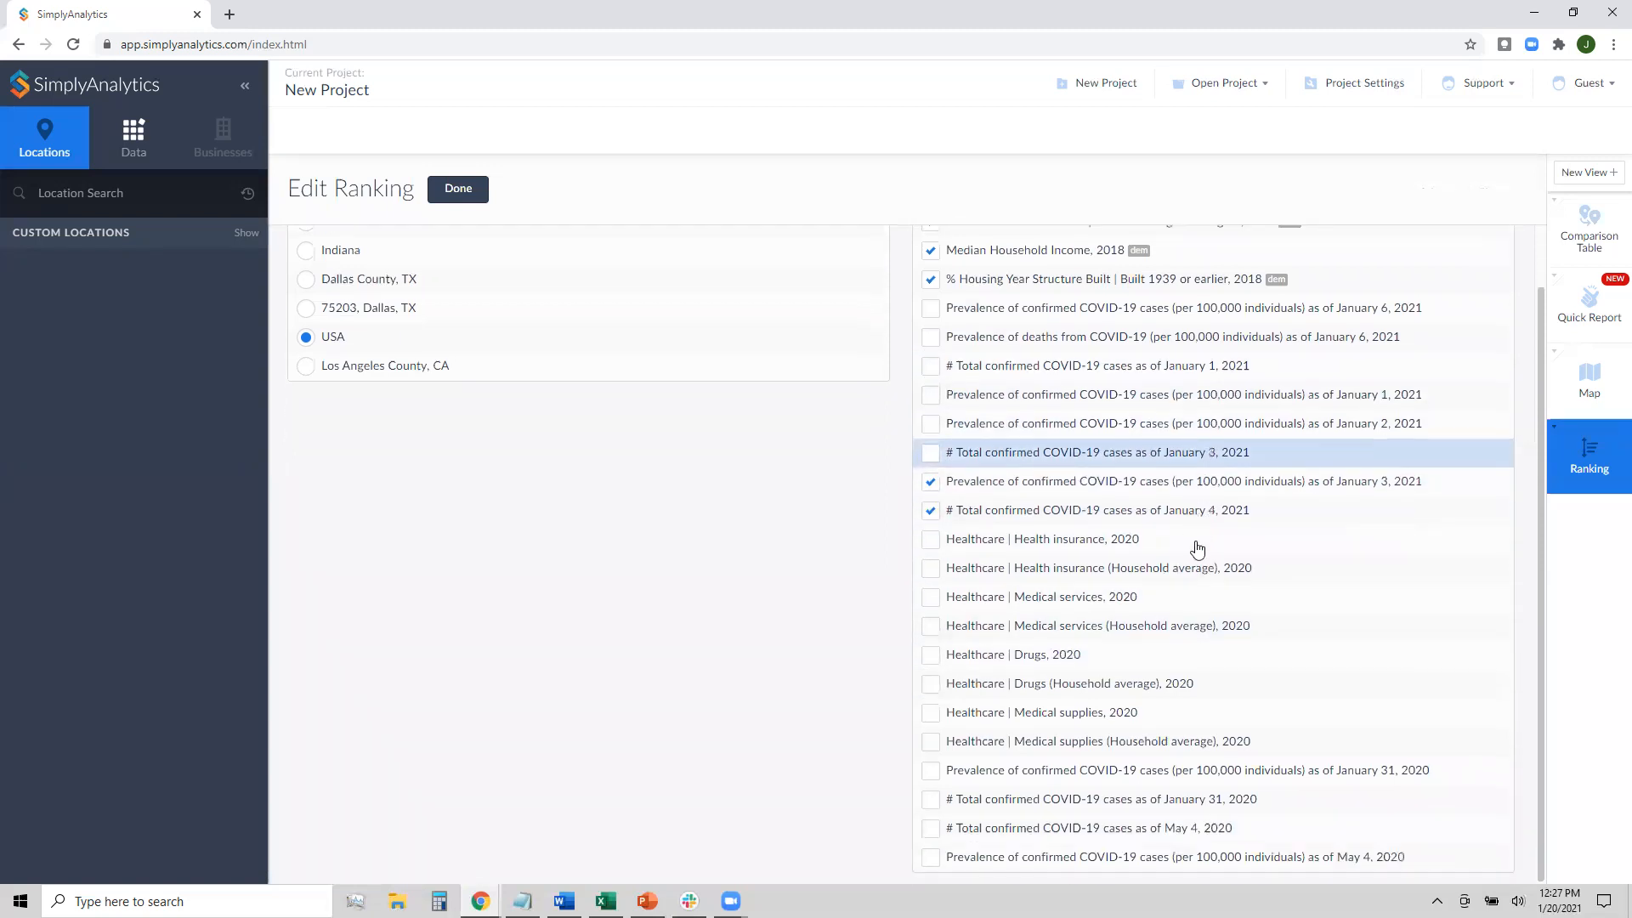
click(1156, 544)
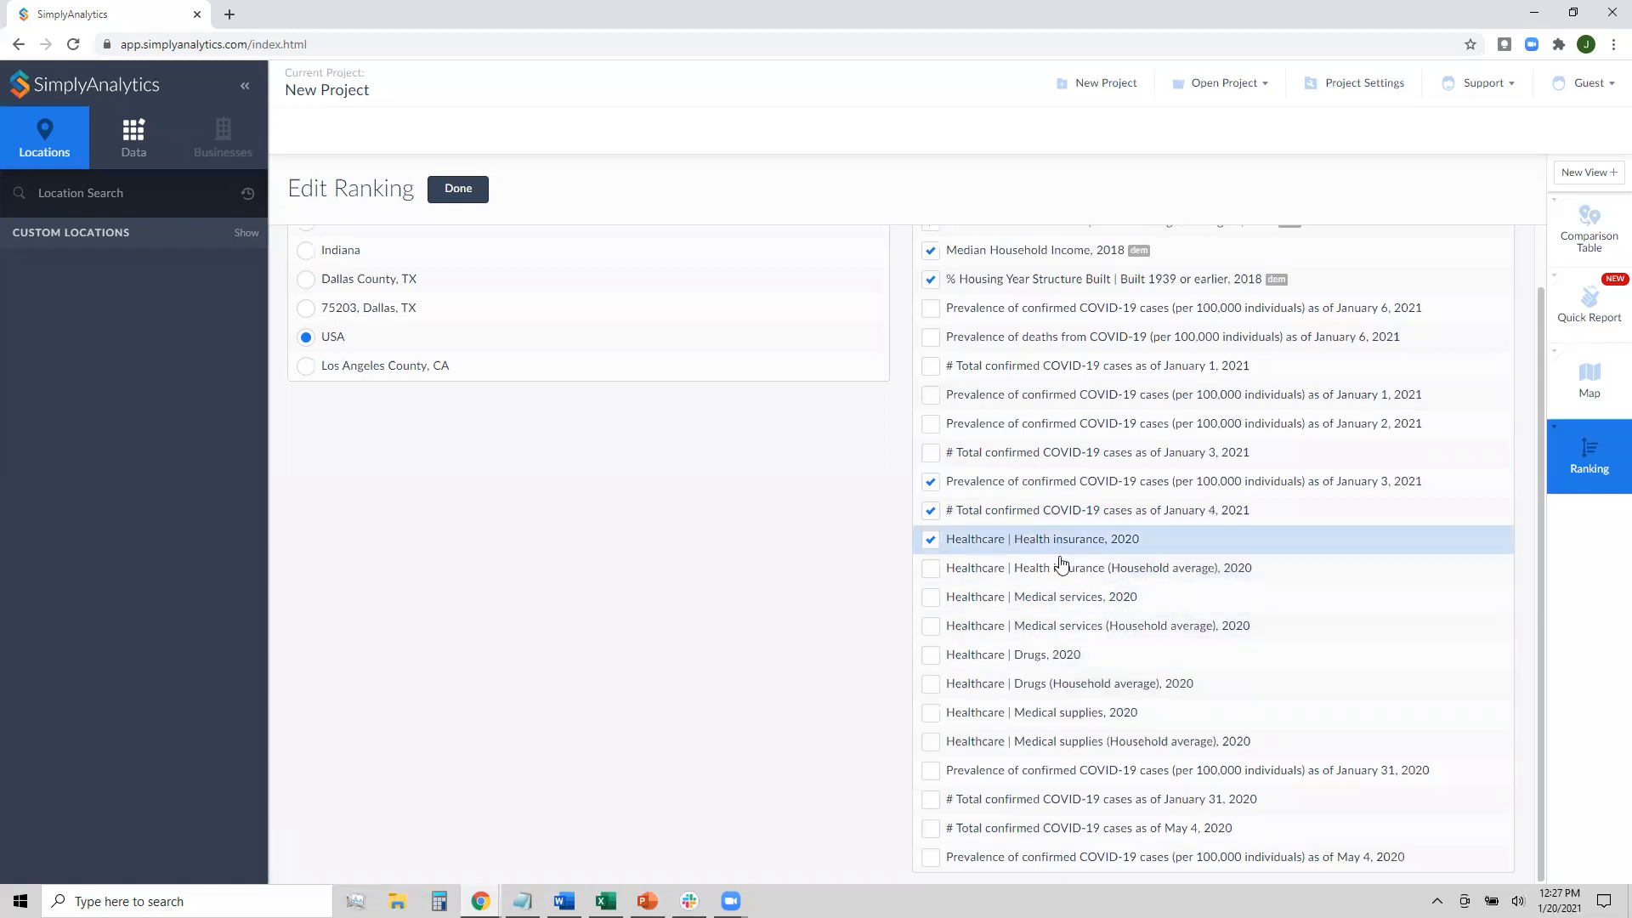
click(1060, 567)
click(1057, 690)
click(1058, 706)
scroll(1058, 705, up, 1)
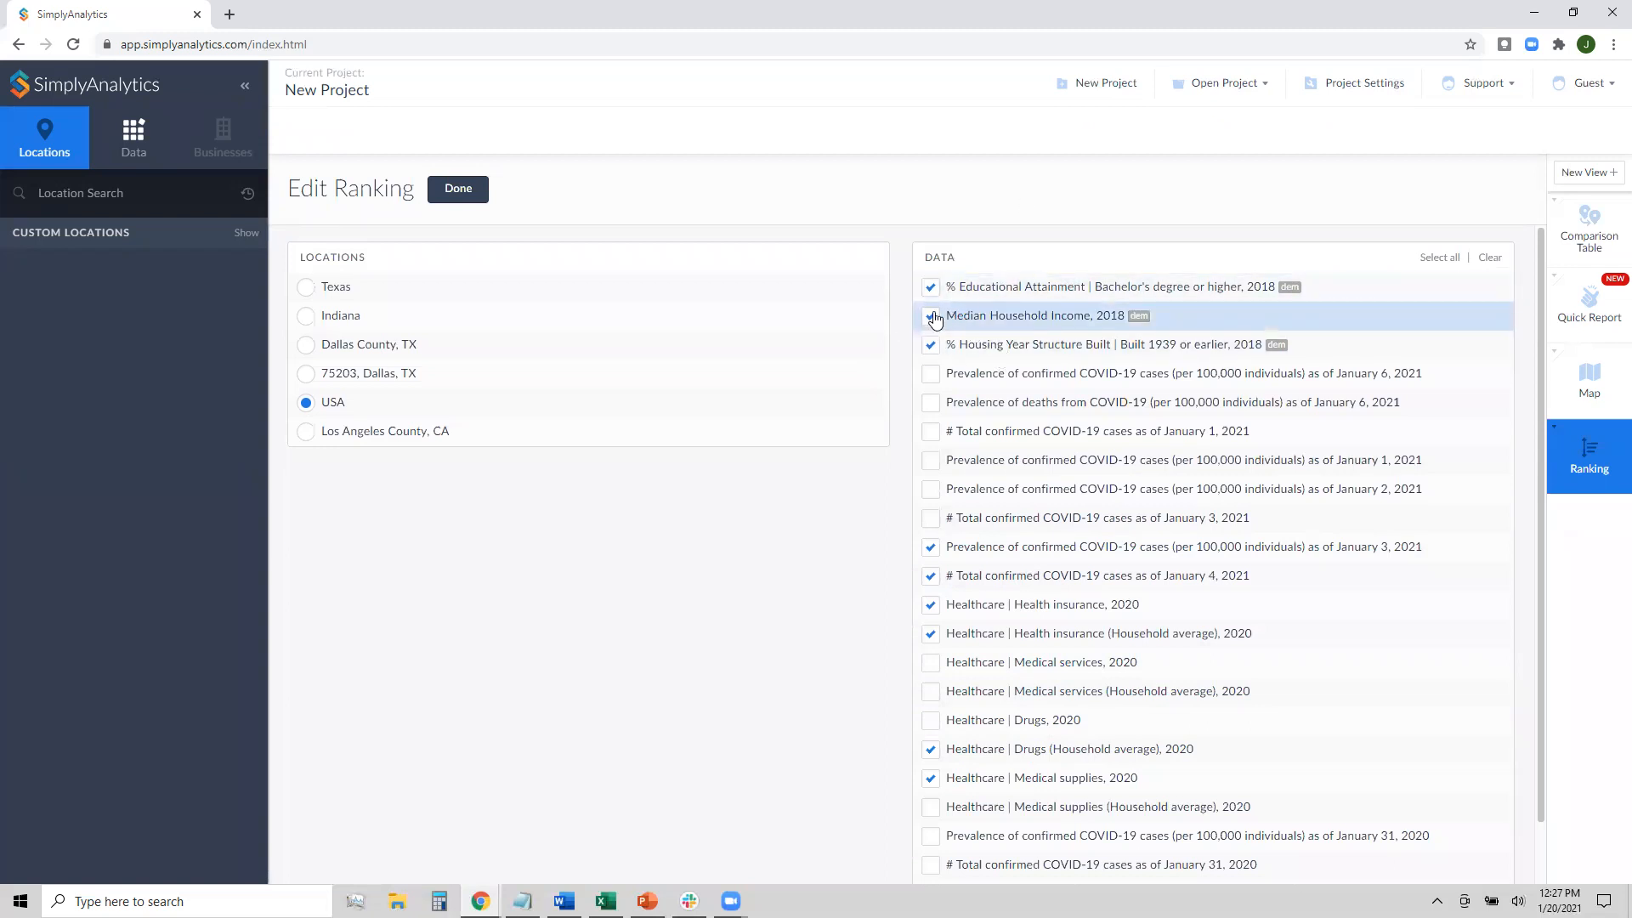
scroll(1130, 366, down, 1)
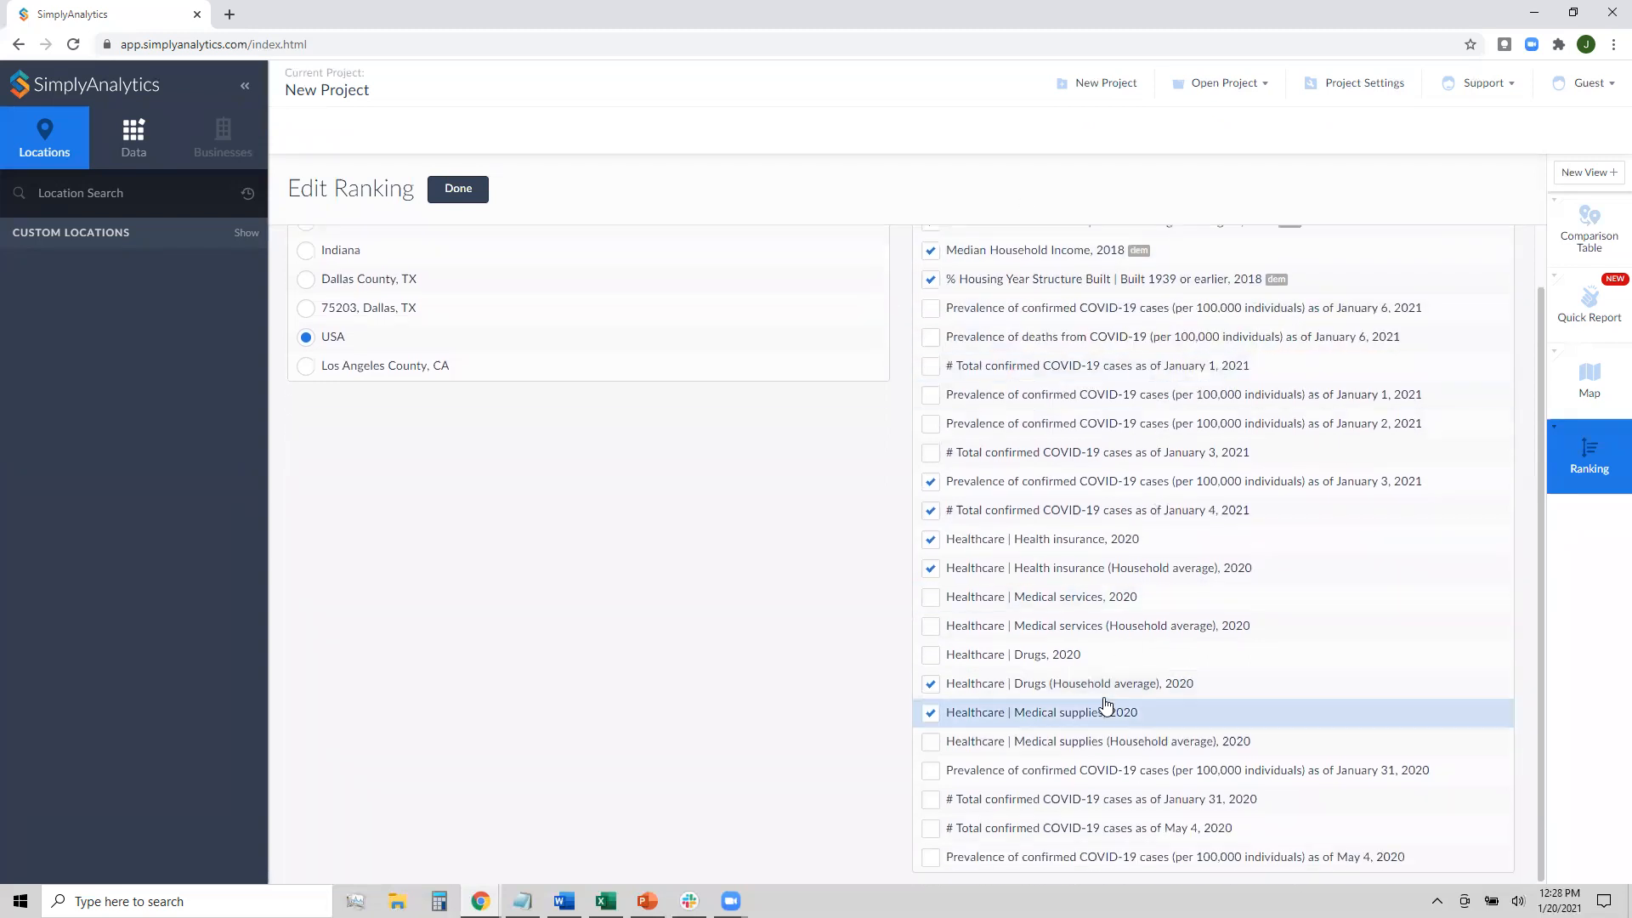
scroll(1105, 705, up, 1)
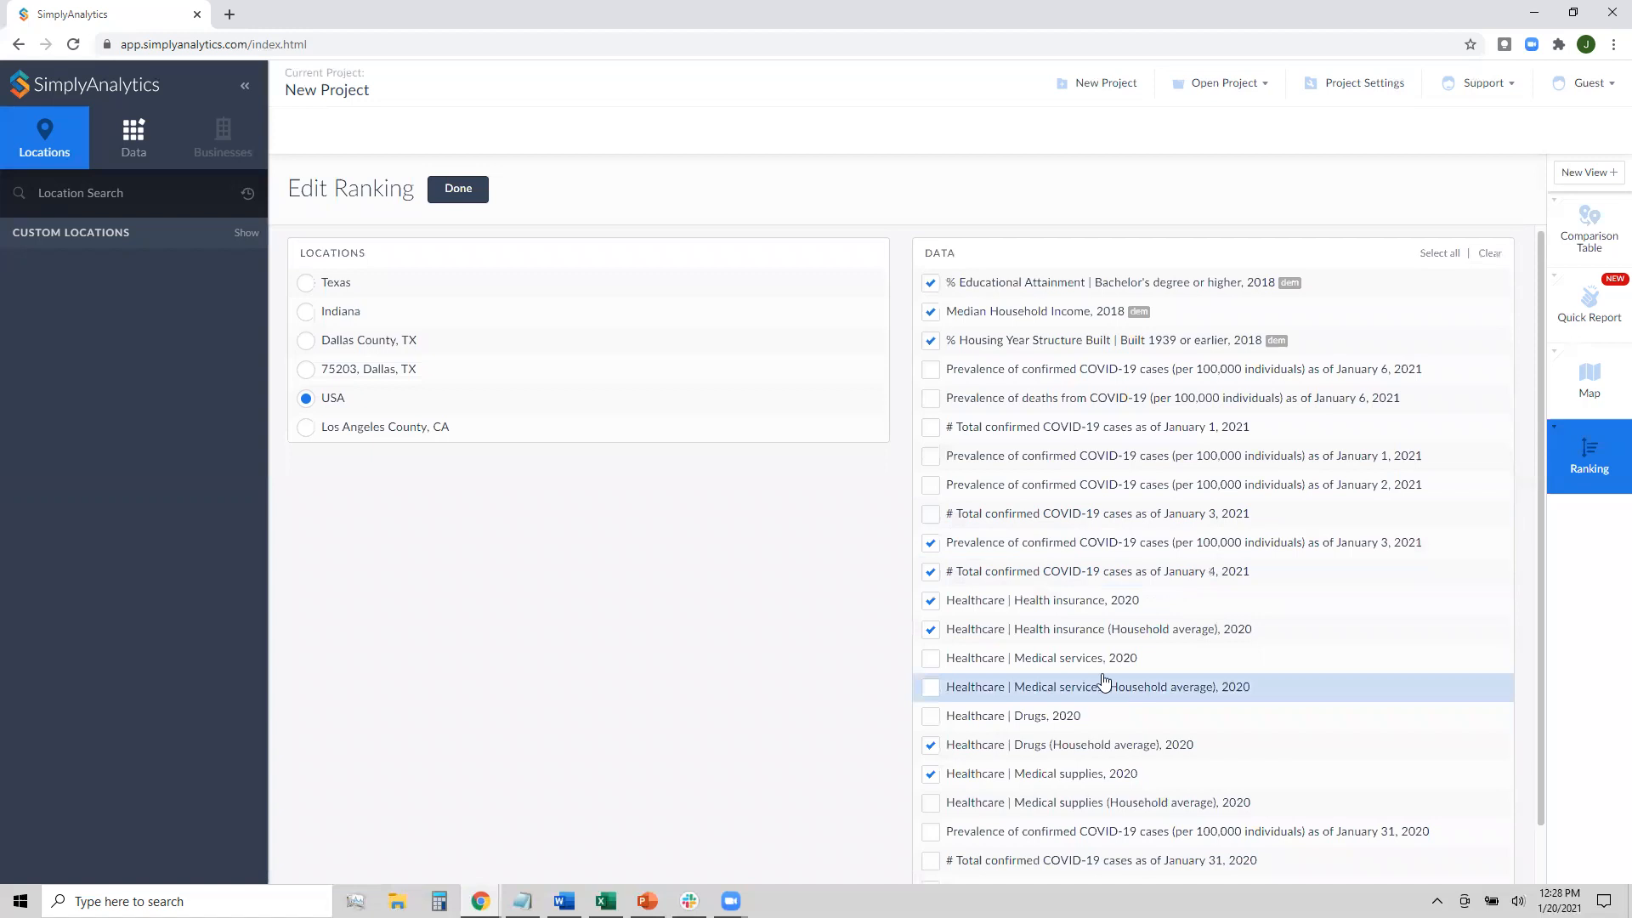
click(469, 206)
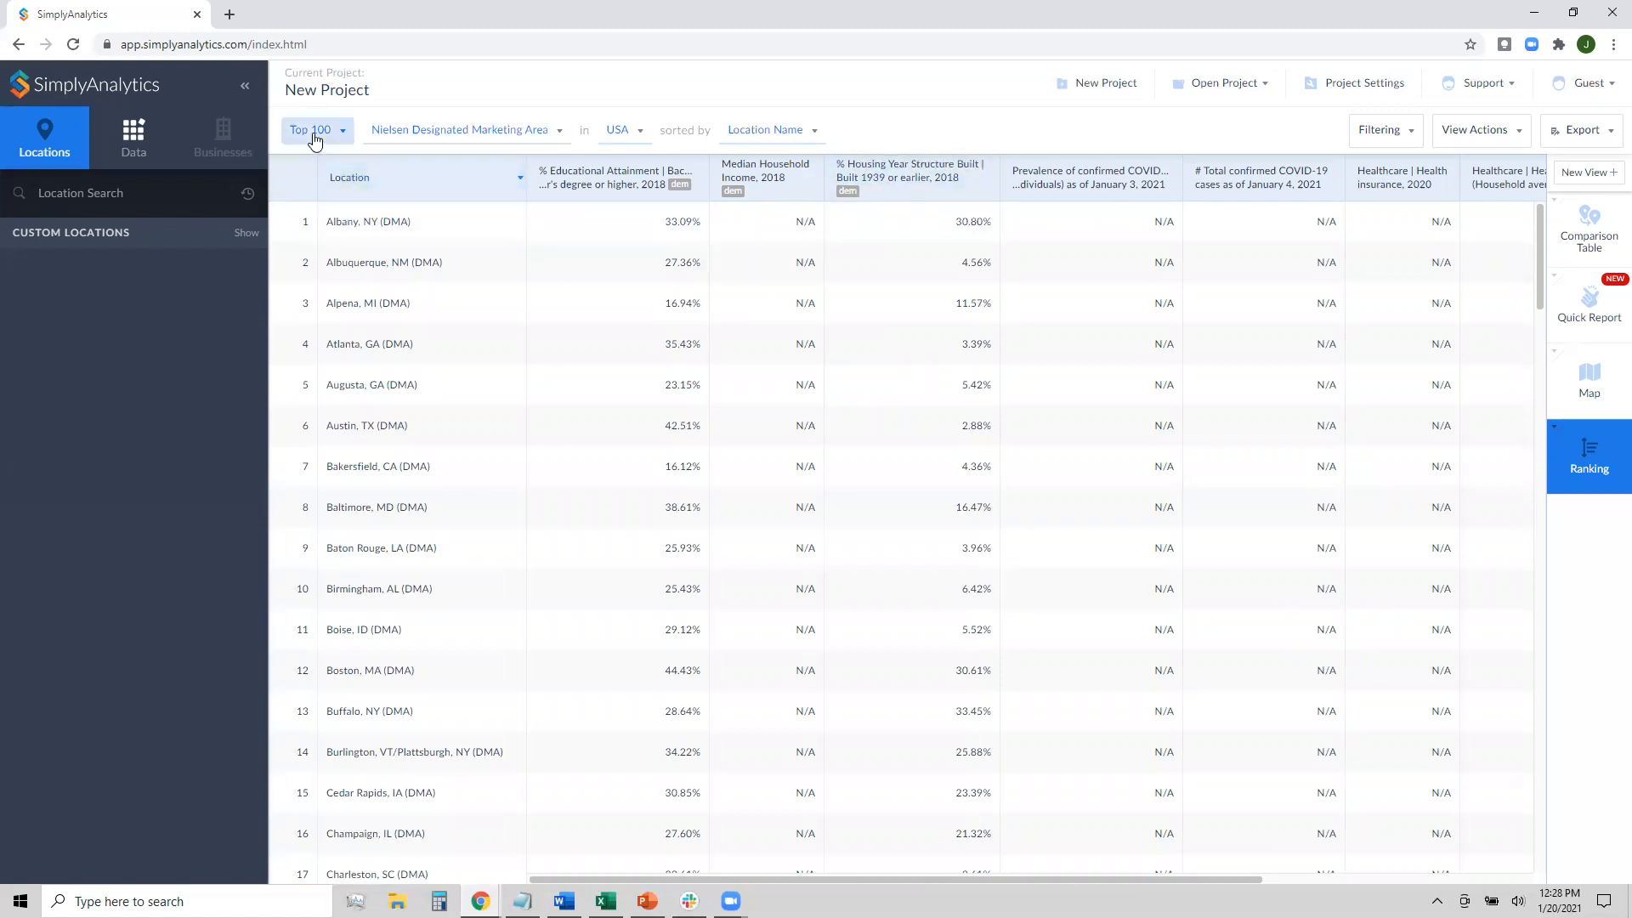
Change the ranked geography from marketing areas to States, then Counties, and check the Top 100 setting
click(511, 143)
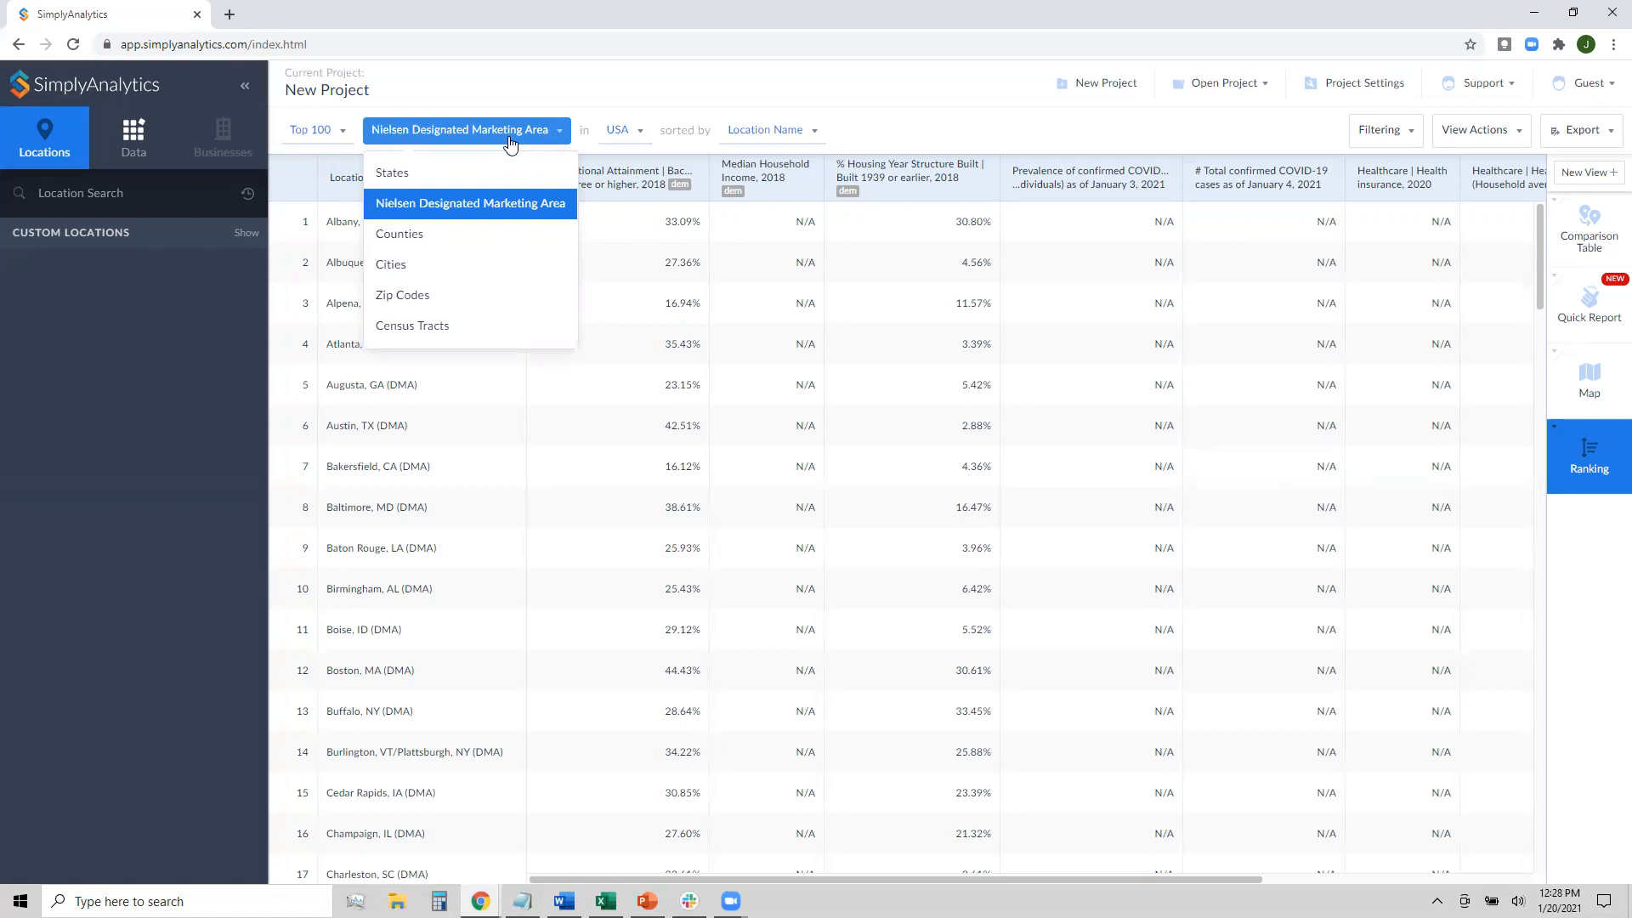
click(461, 175)
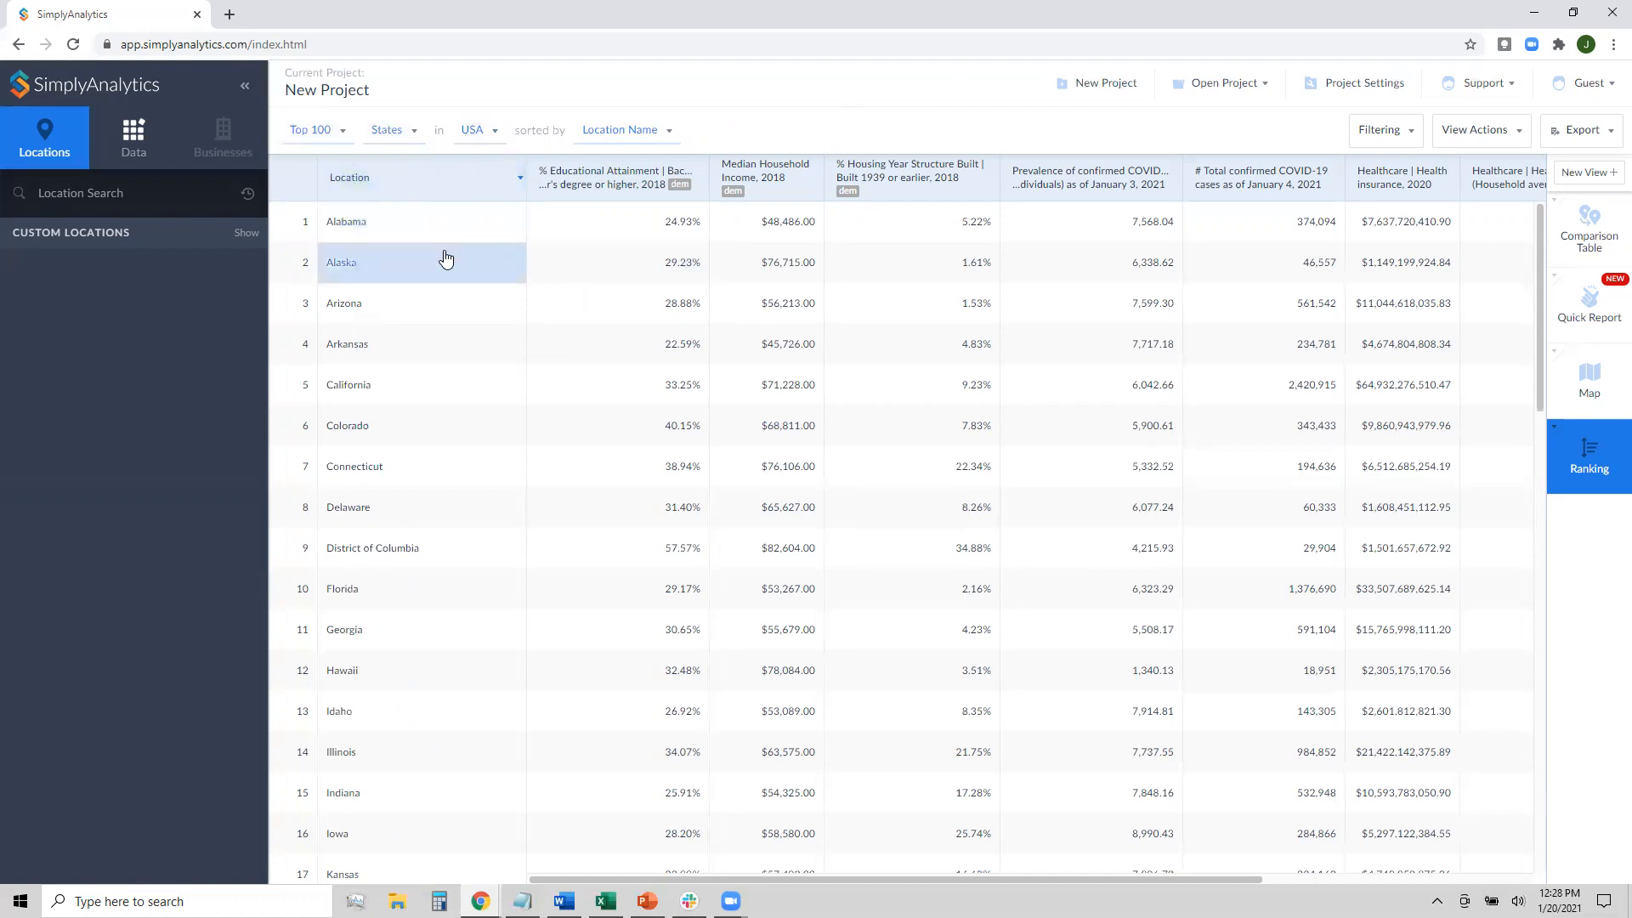
click(391, 133)
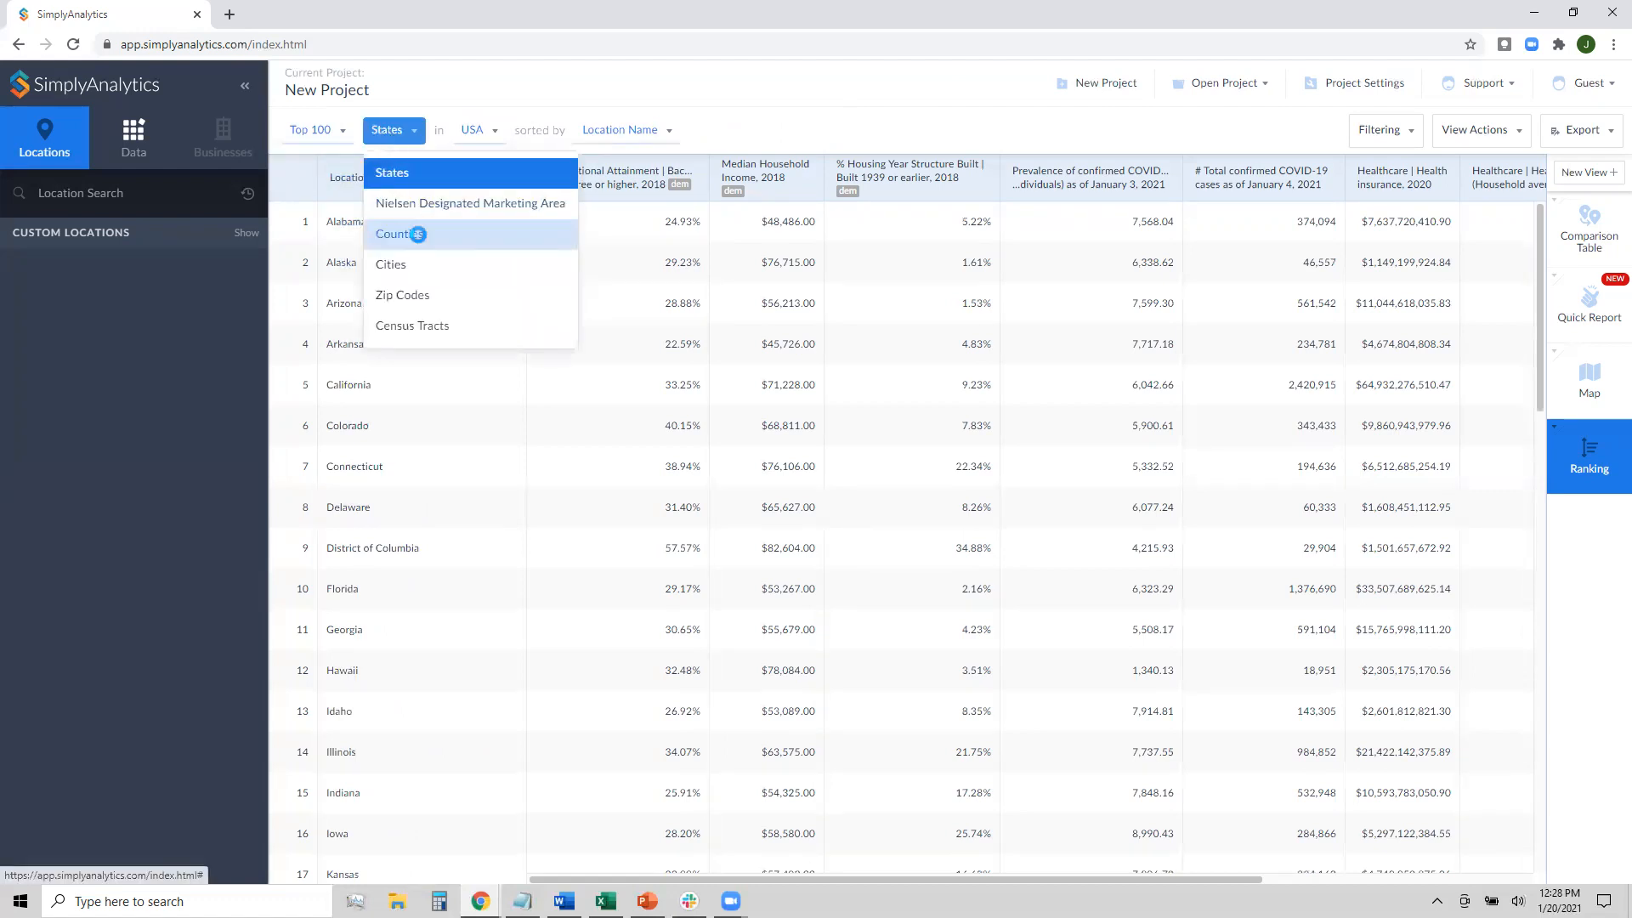
click(420, 243)
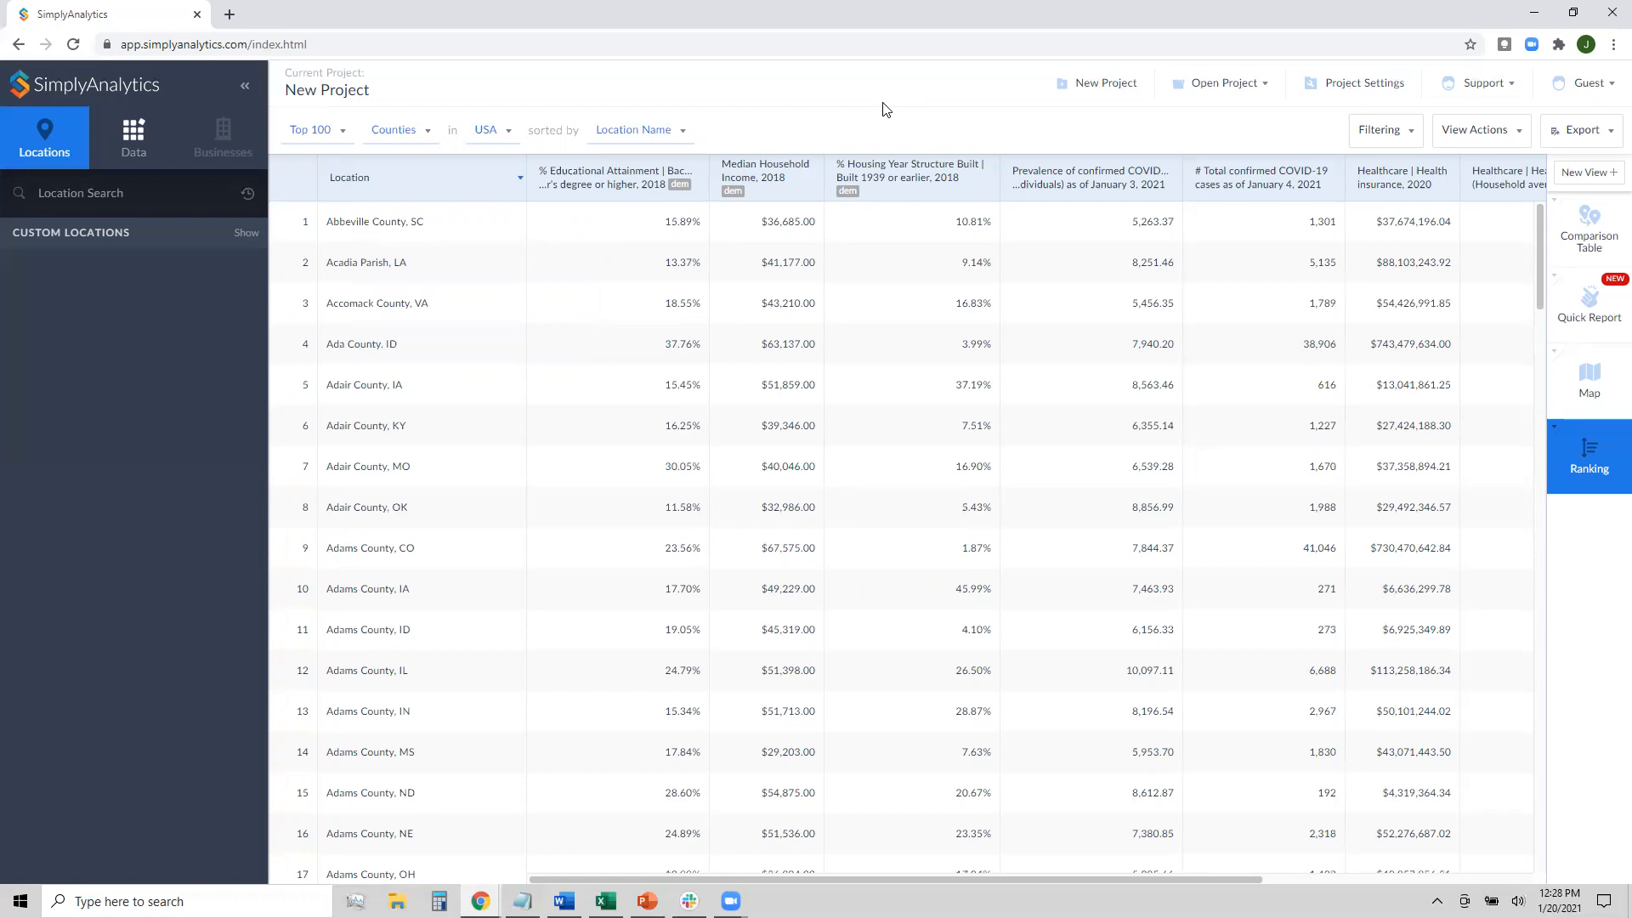
click(339, 139)
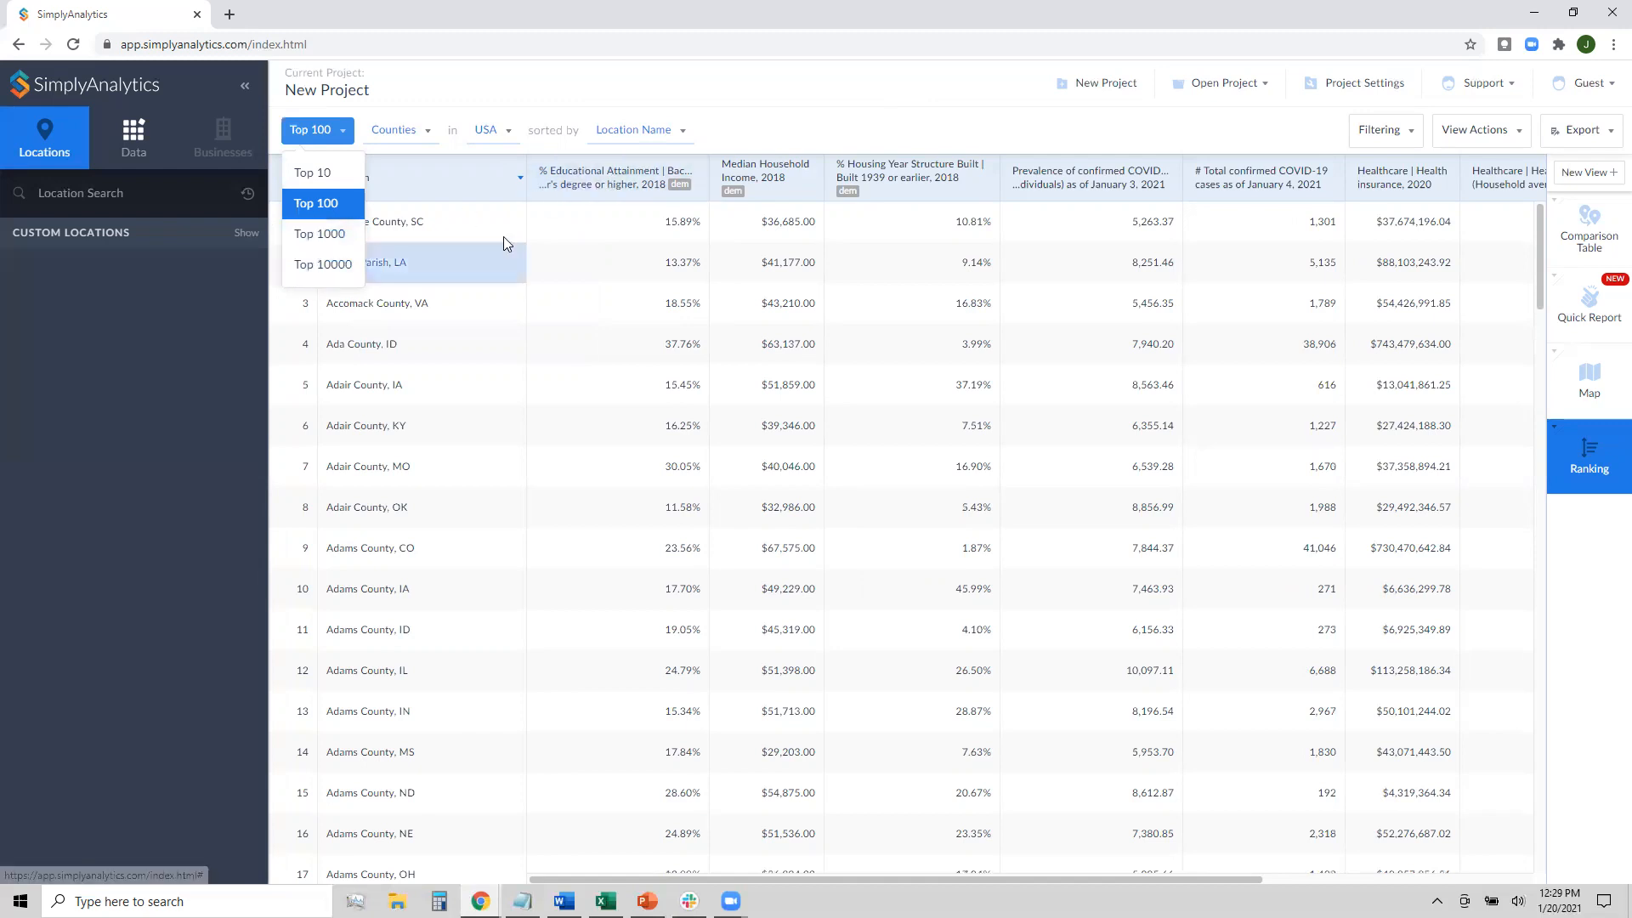
Sort the top-100 county ranking by January 3, 2021 confirmed COVID-19 prevalence per 100,000
click(890, 111)
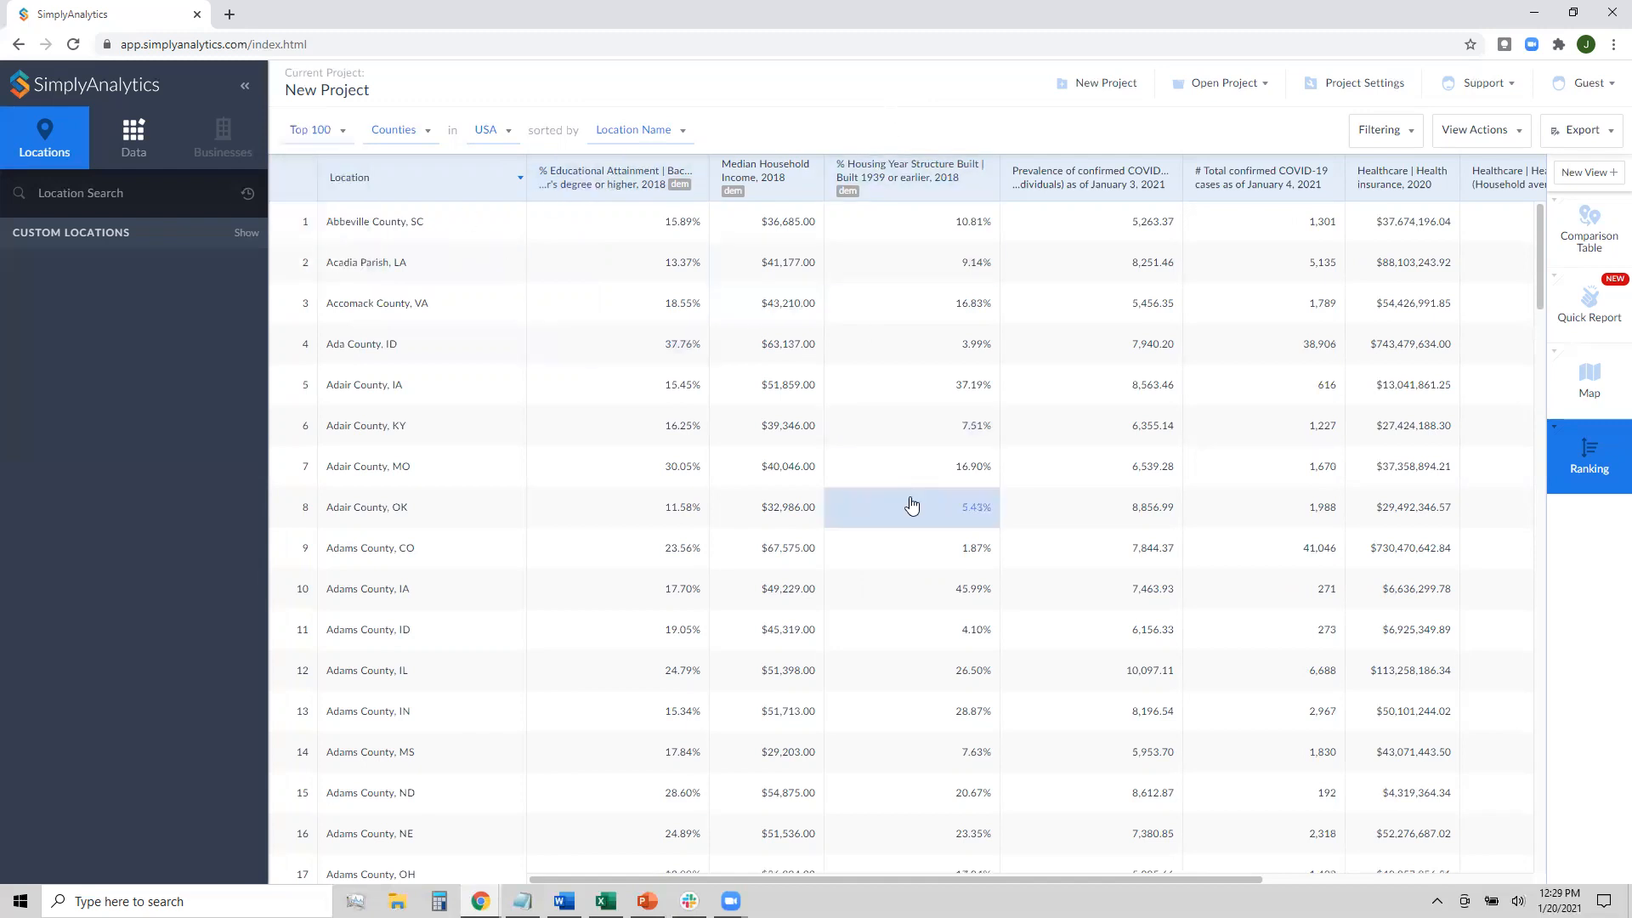
mouse_move(906, 877)
mouse_down()
mouse_move(1188, 867)
mouse_move(902, 879)
mouse_up()
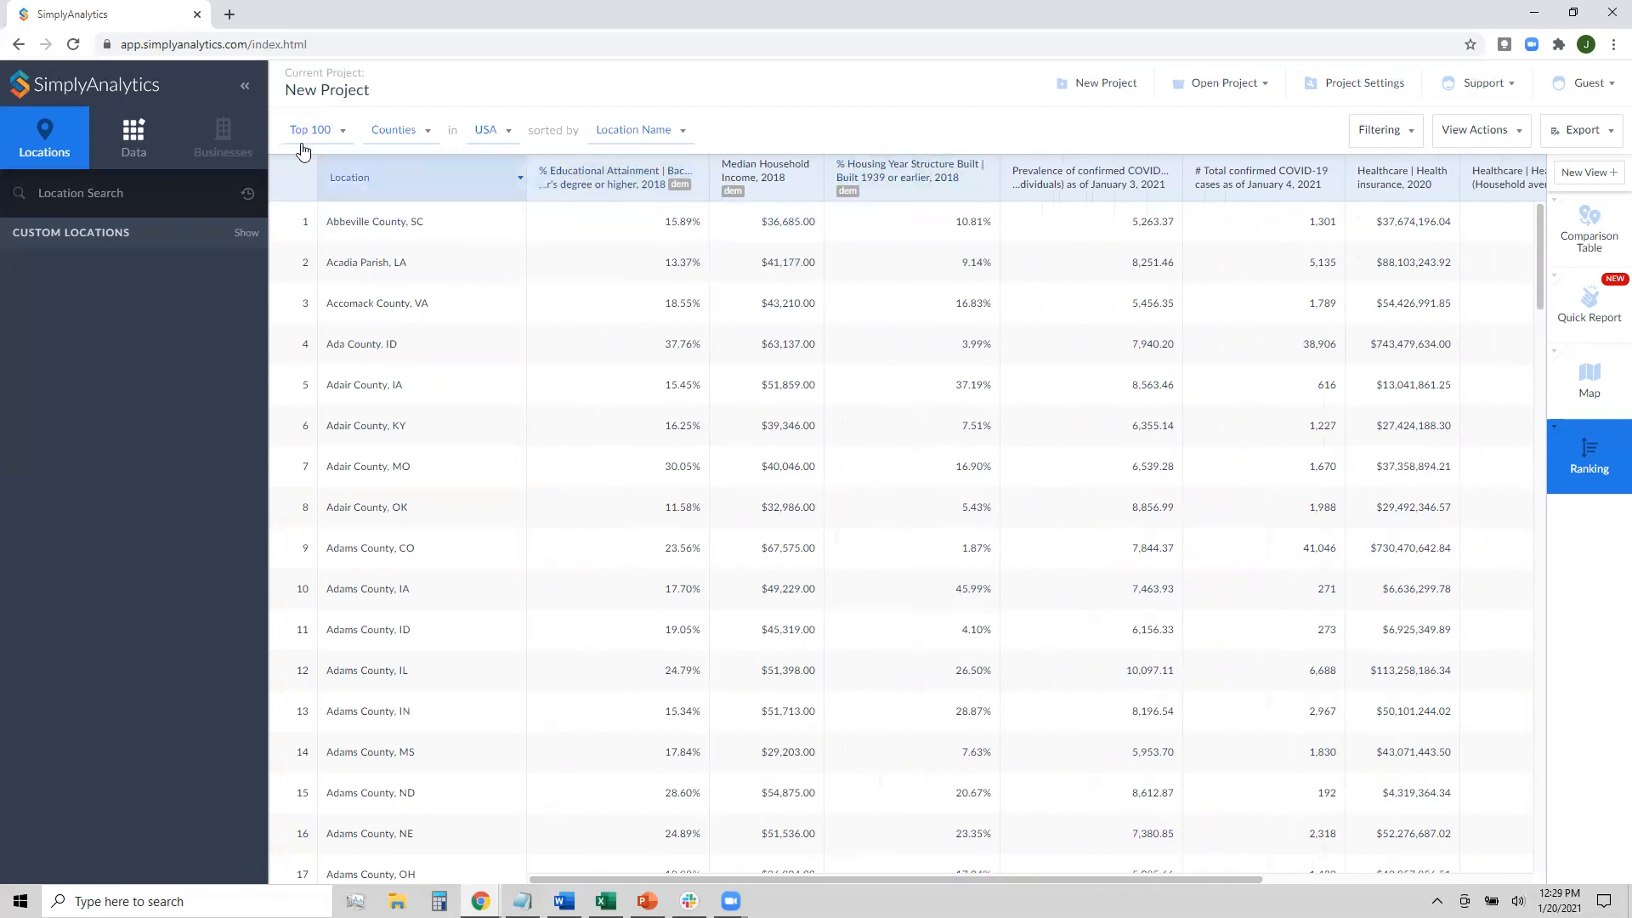
click(645, 140)
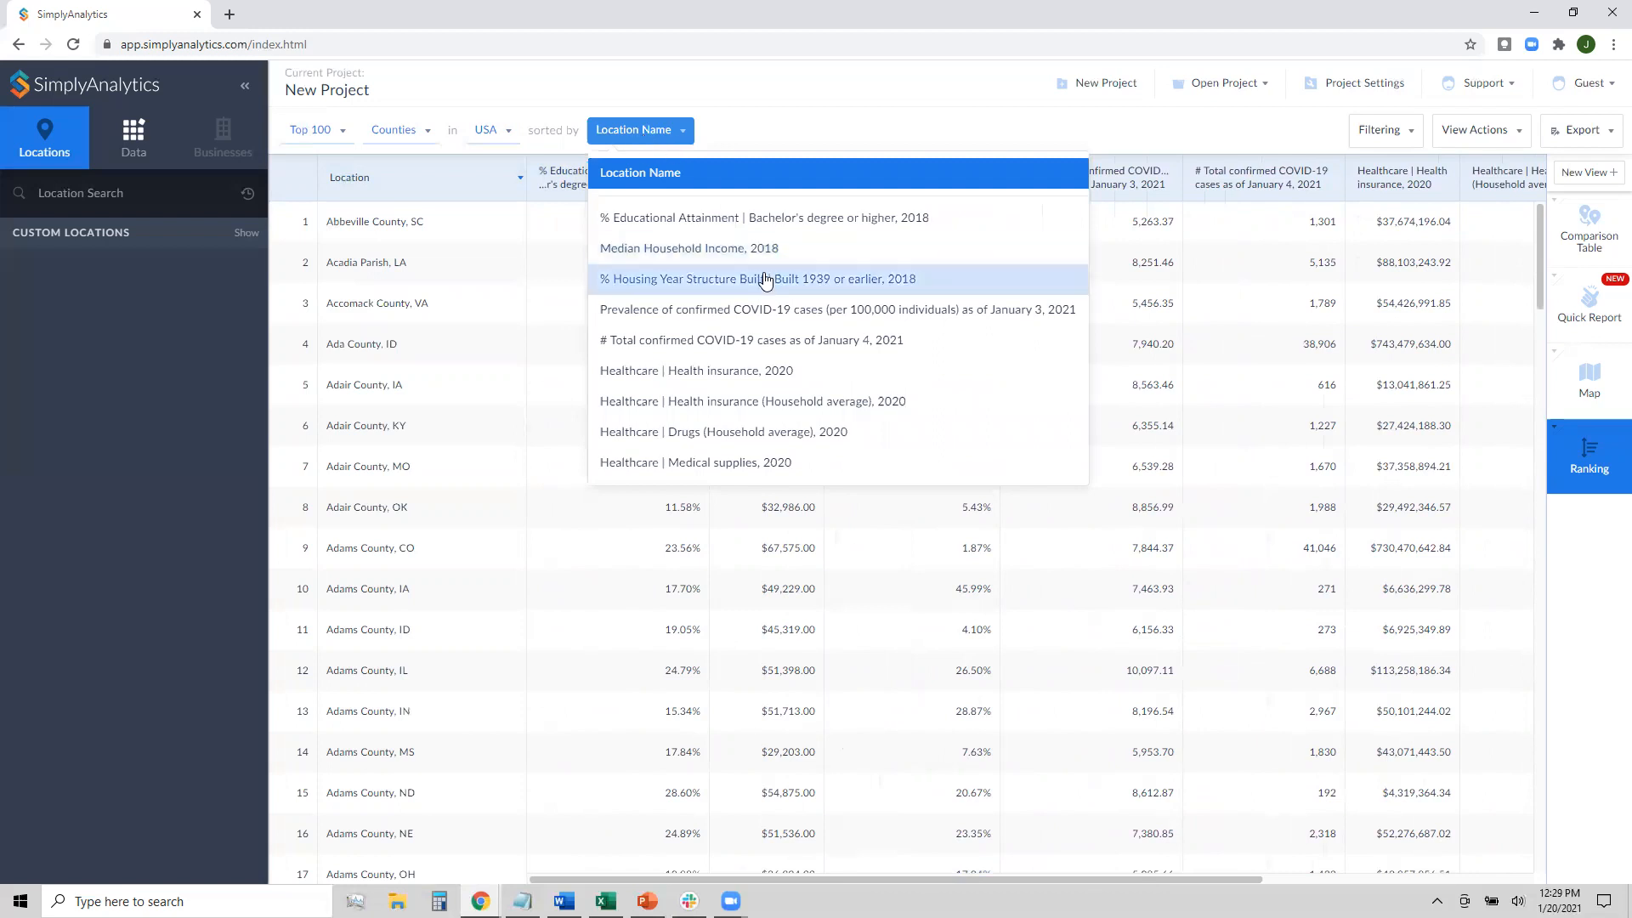
click(802, 323)
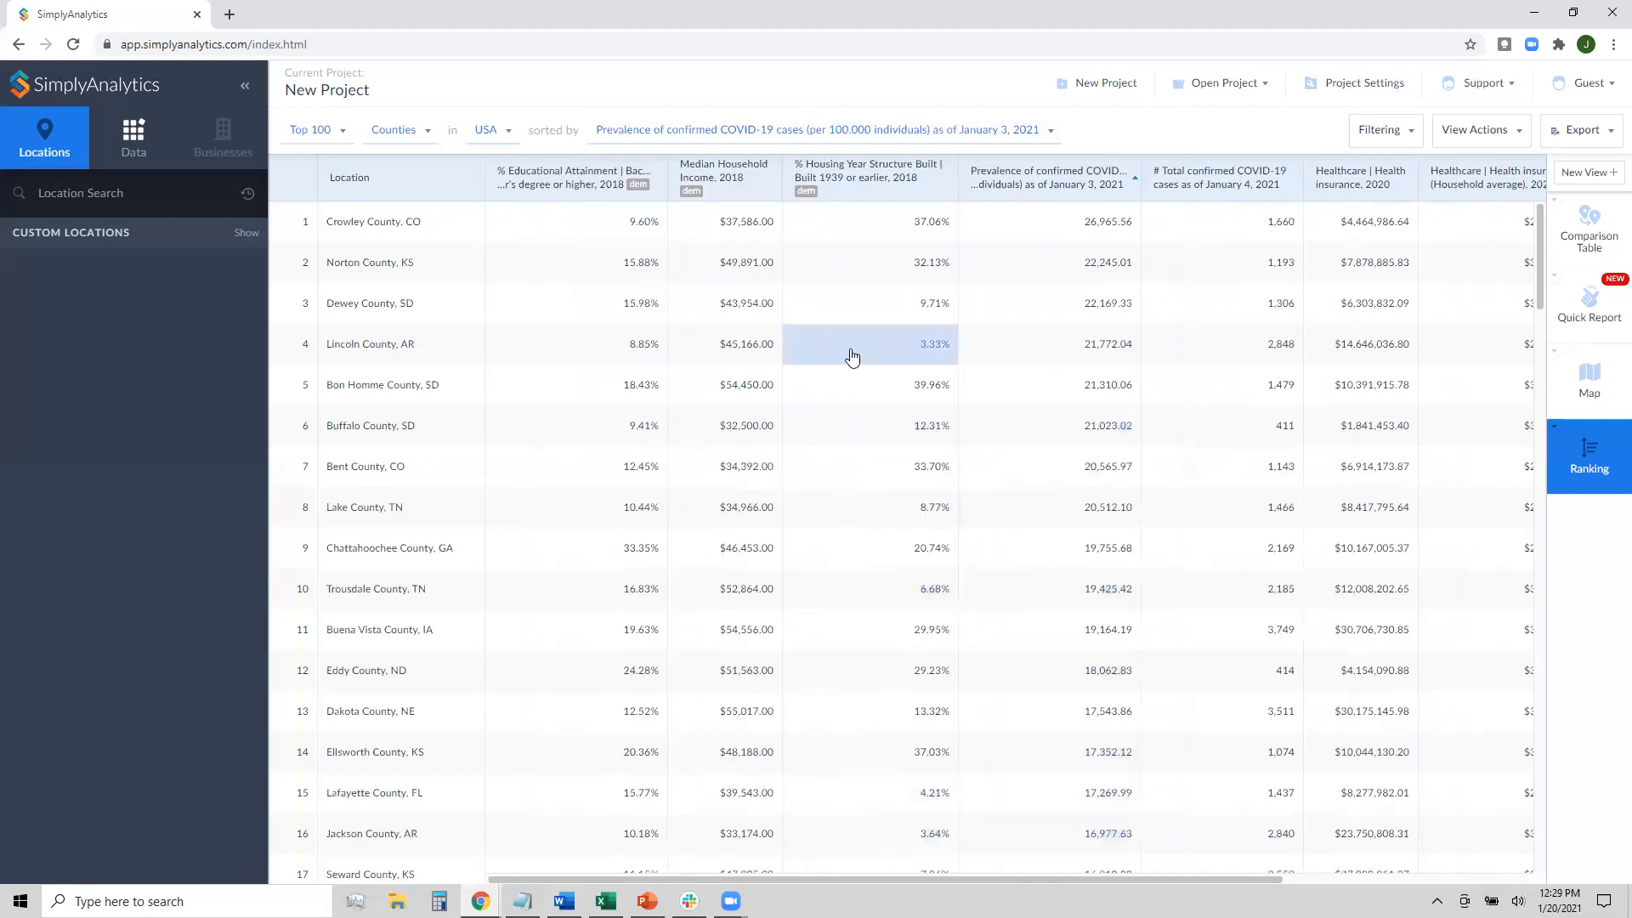
Move the prevalence column beside Location and Median Household Income before educational attainment
mouse_move(951, 879)
mouse_down()
mouse_move(1008, 870)
mouse_move(953, 879)
mouse_up()
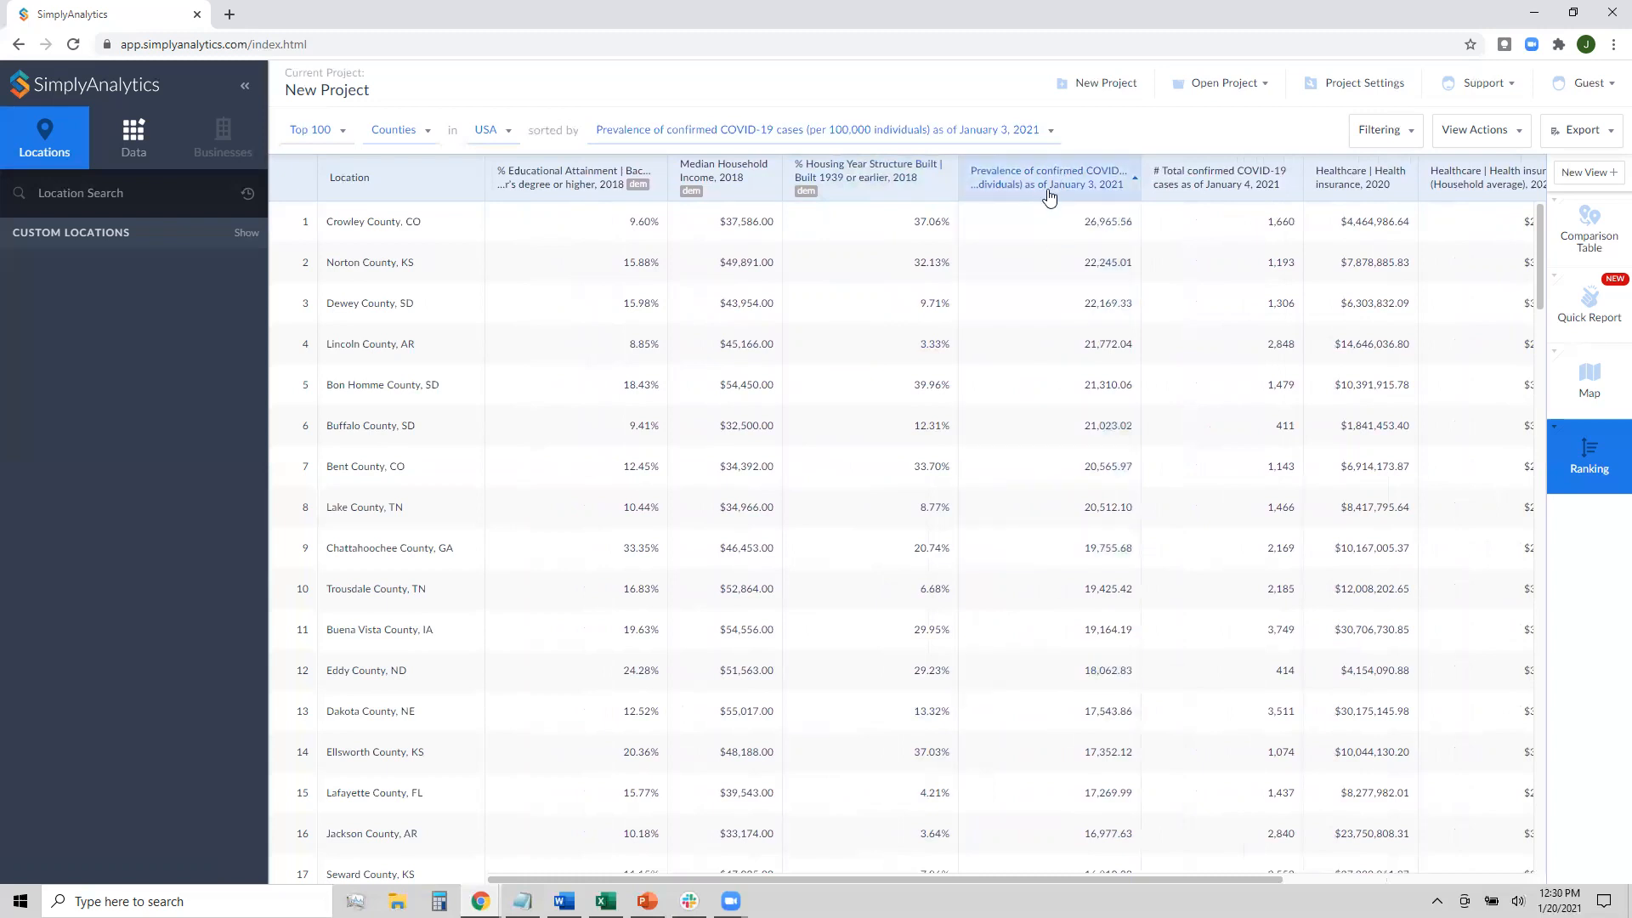
drag(1041, 176, 603, 202)
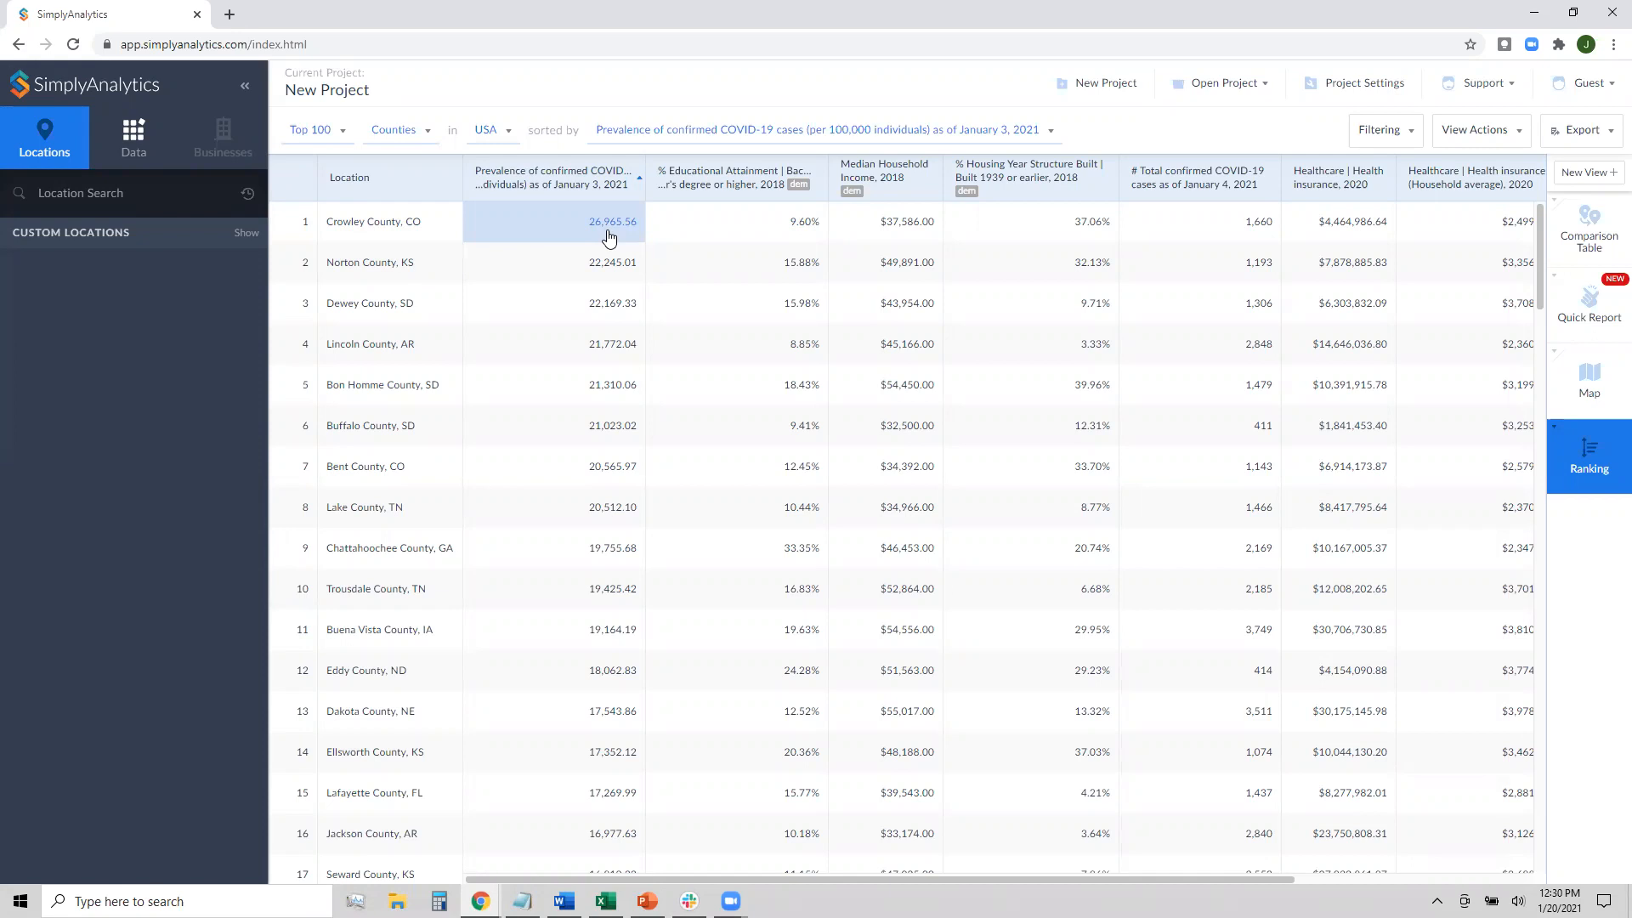
drag(868, 169, 714, 172)
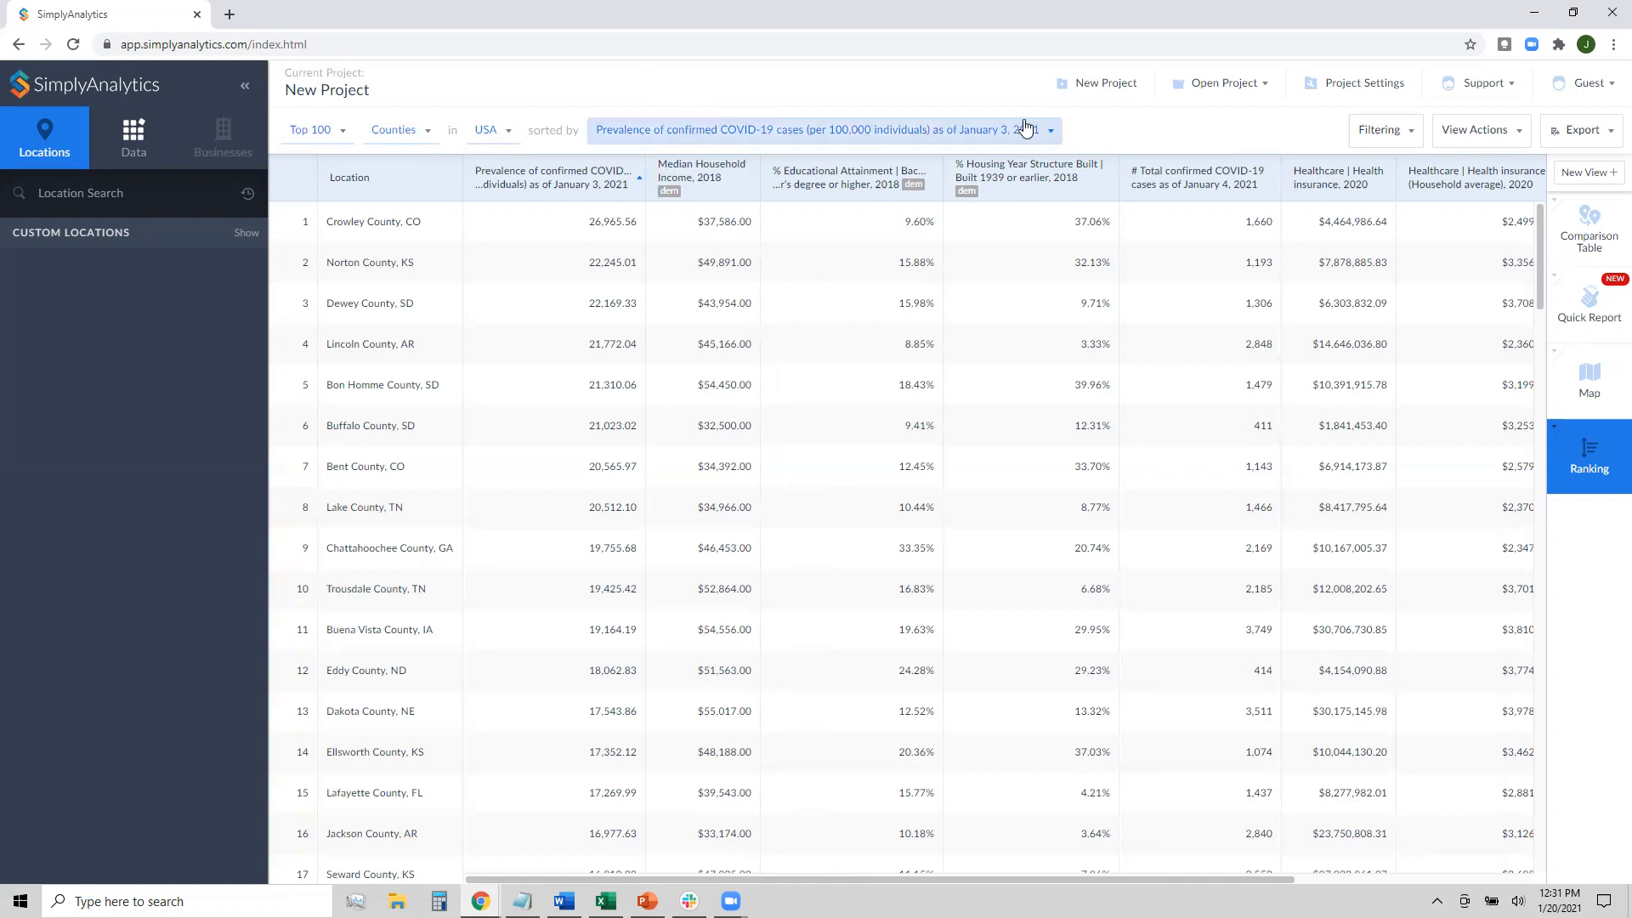
Switch to the comparison table of Texas, Indiana, Dallas County, USA and Los Angeles County
click(1570, 251)
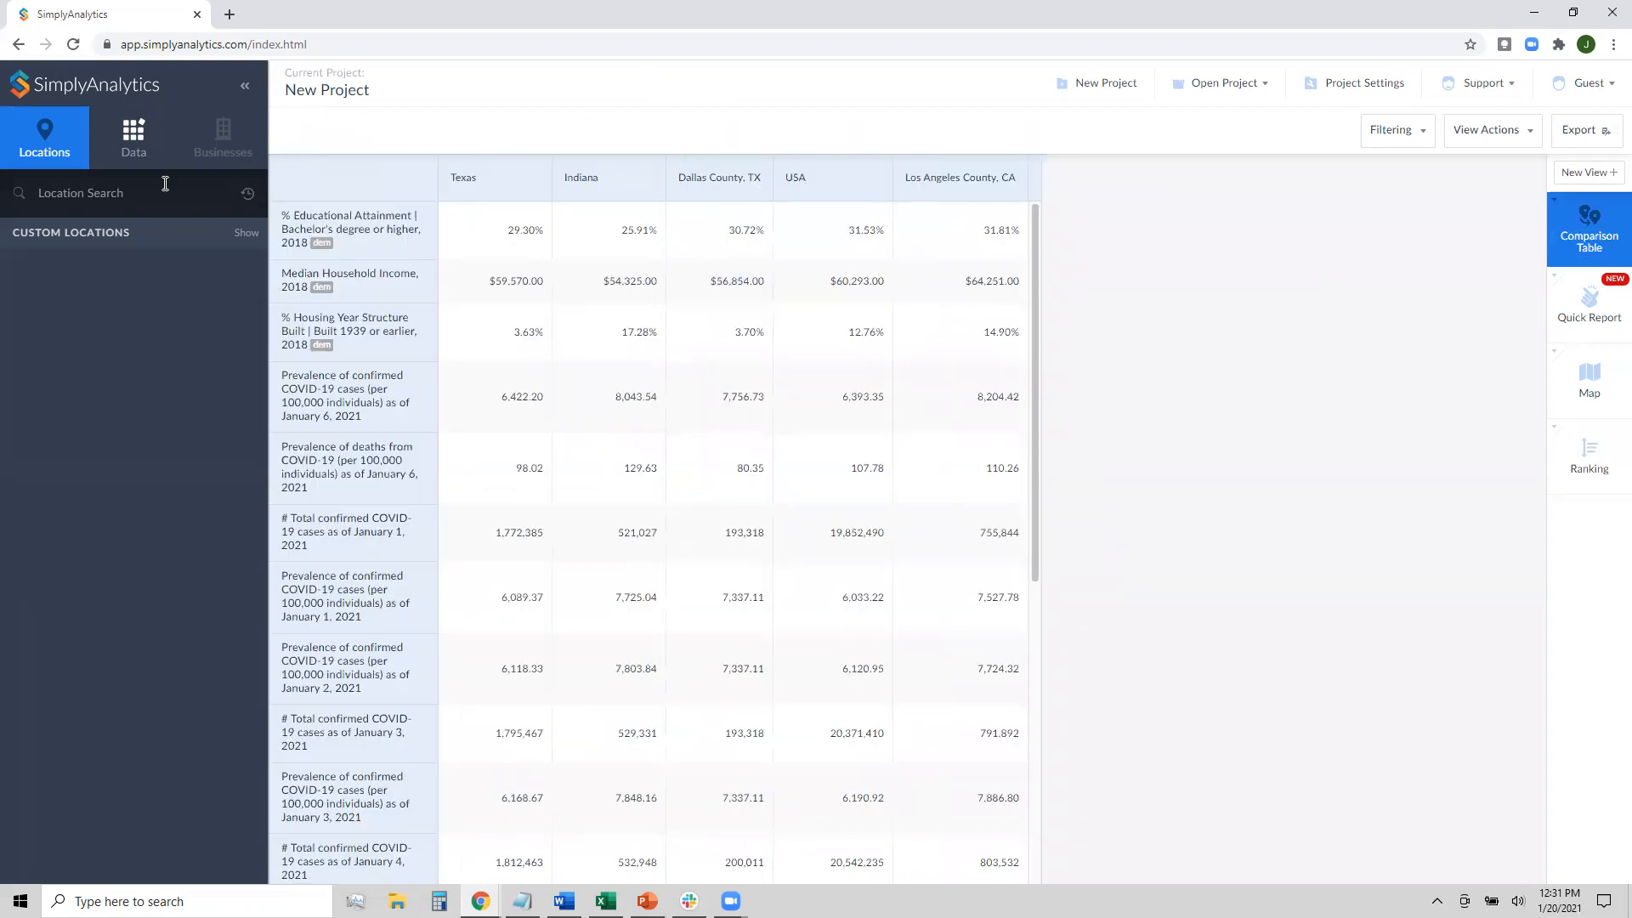
click(65, 196)
Go back to the top-100 county ranking sorted by January 3, 2021 prevalence
click(1570, 468)
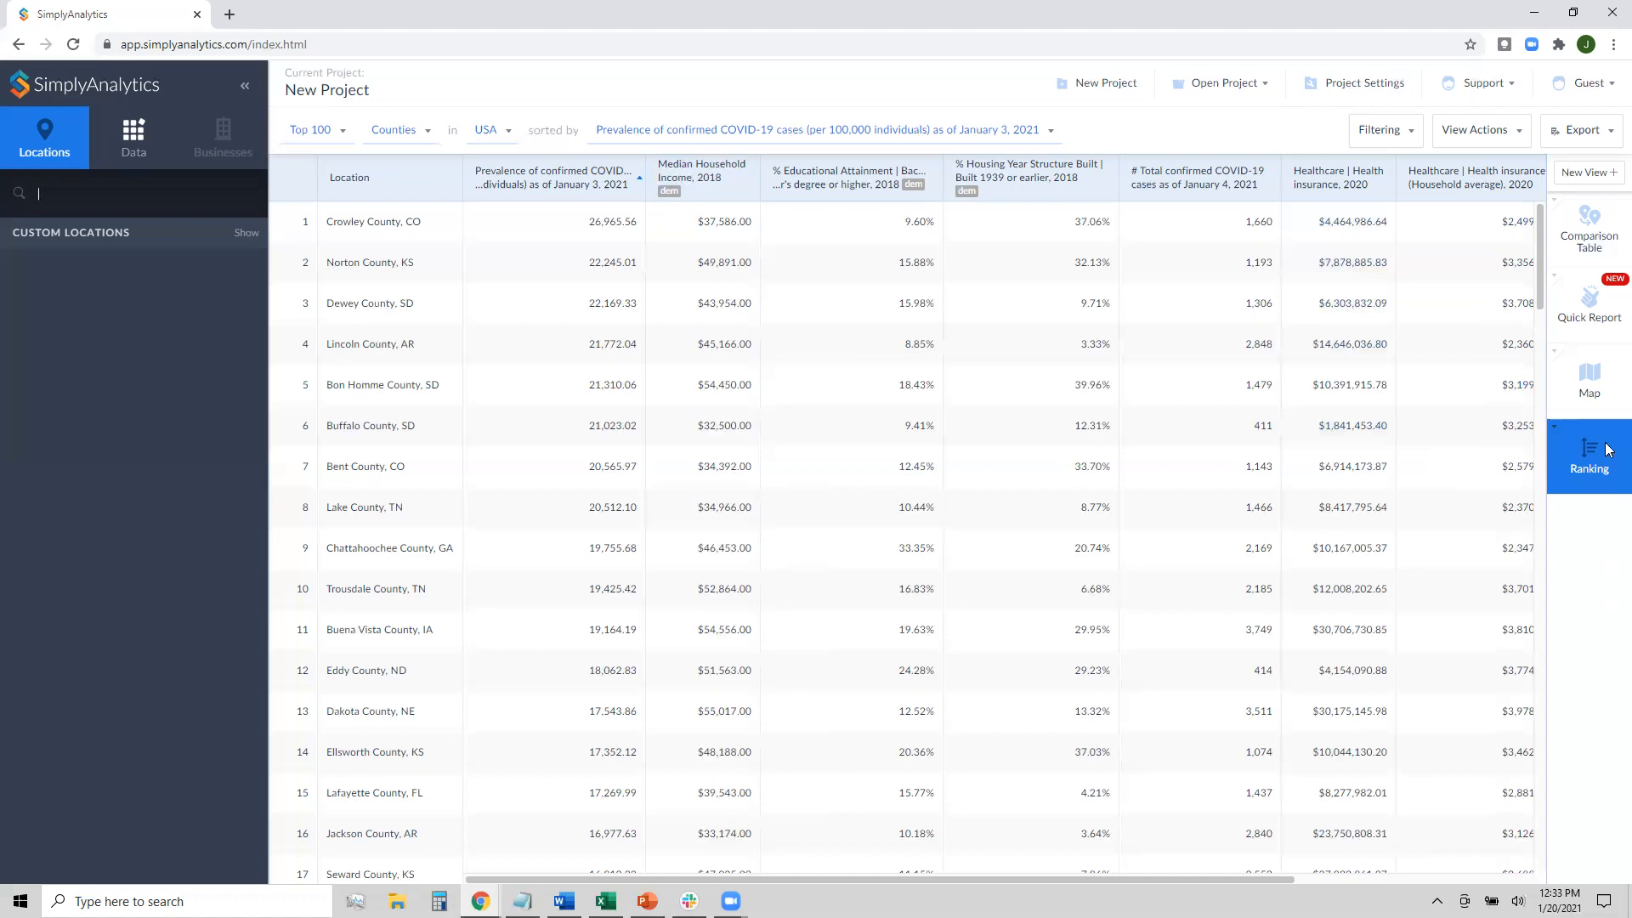
Create a new Related Data Table view from the New View page
click(1579, 174)
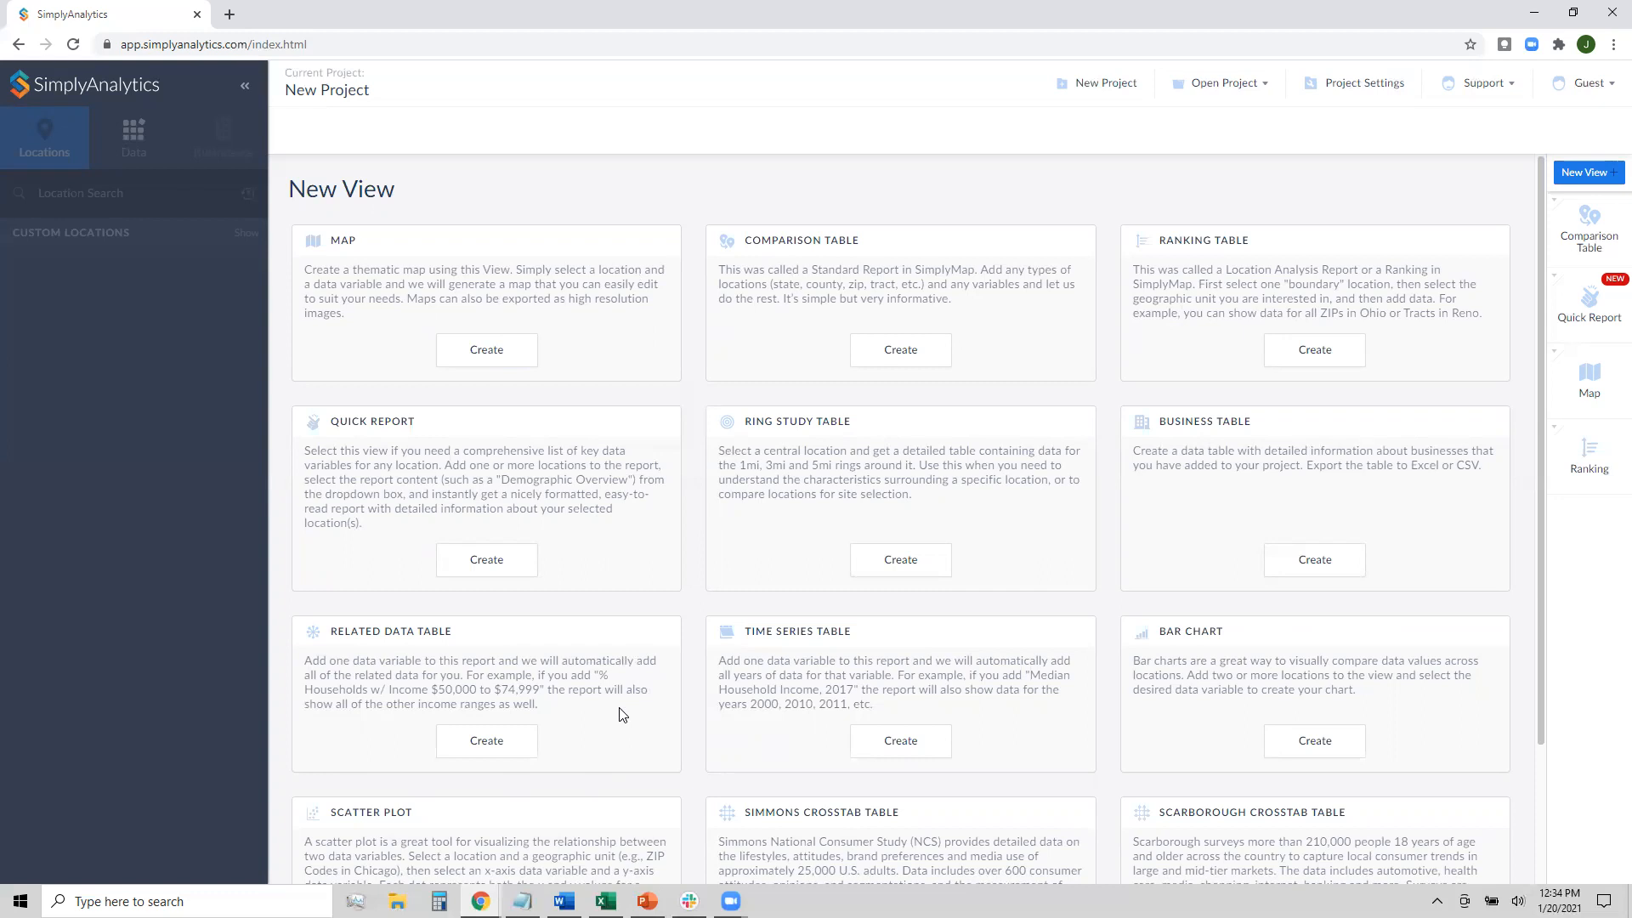
click(512, 744)
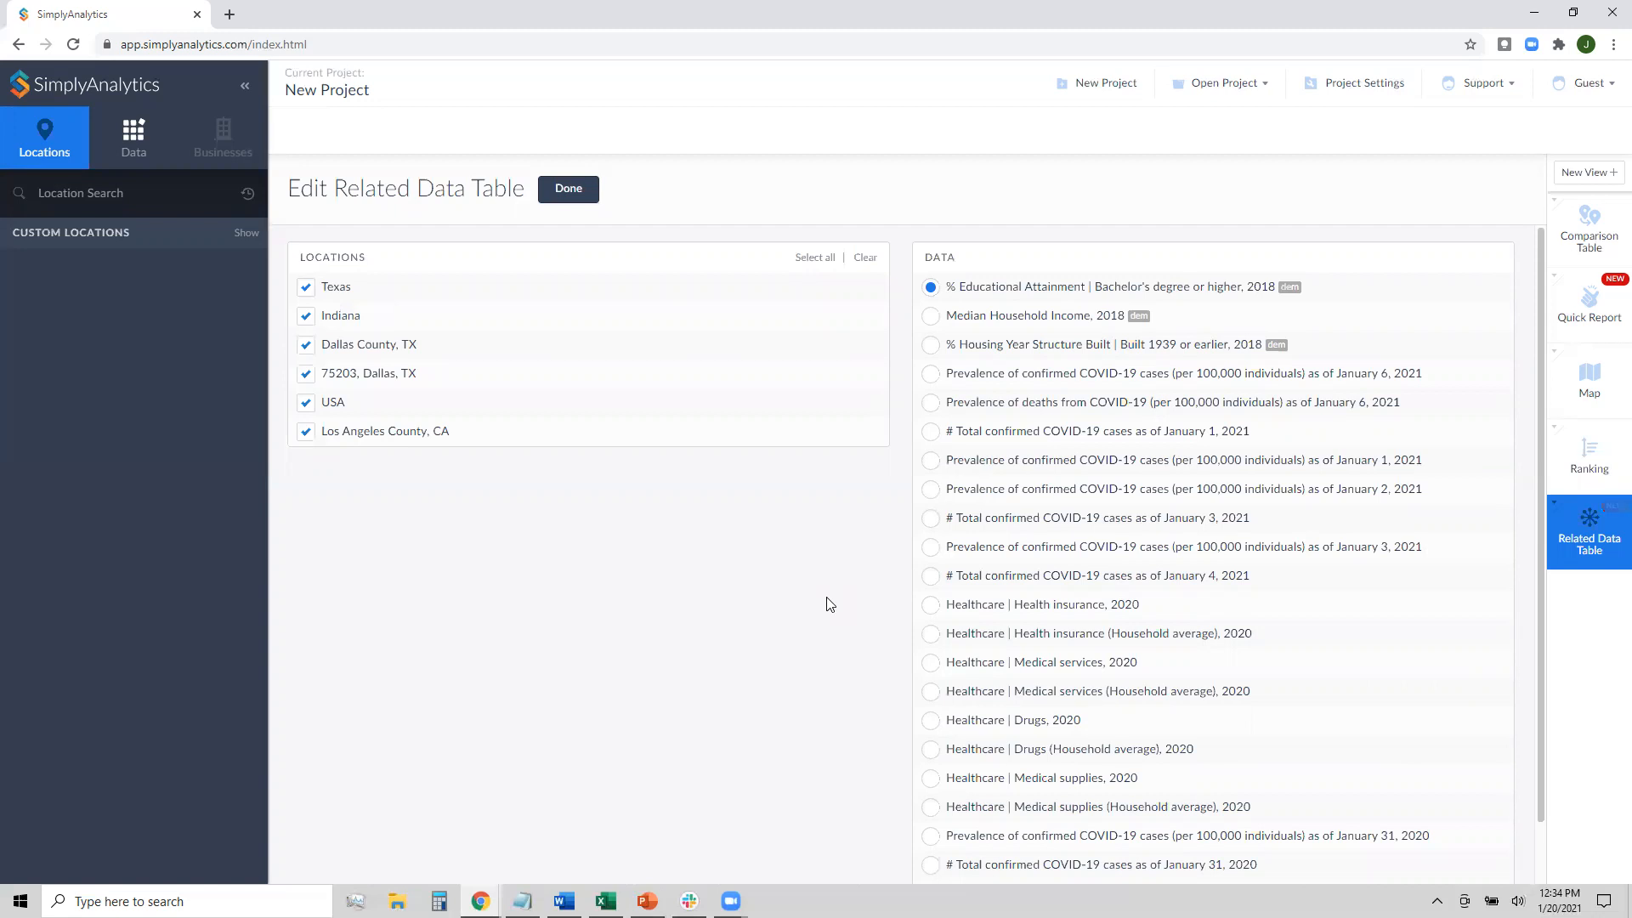
Set the data year to 2020 and browse the COVID-19 Outbreak folder
click(131, 156)
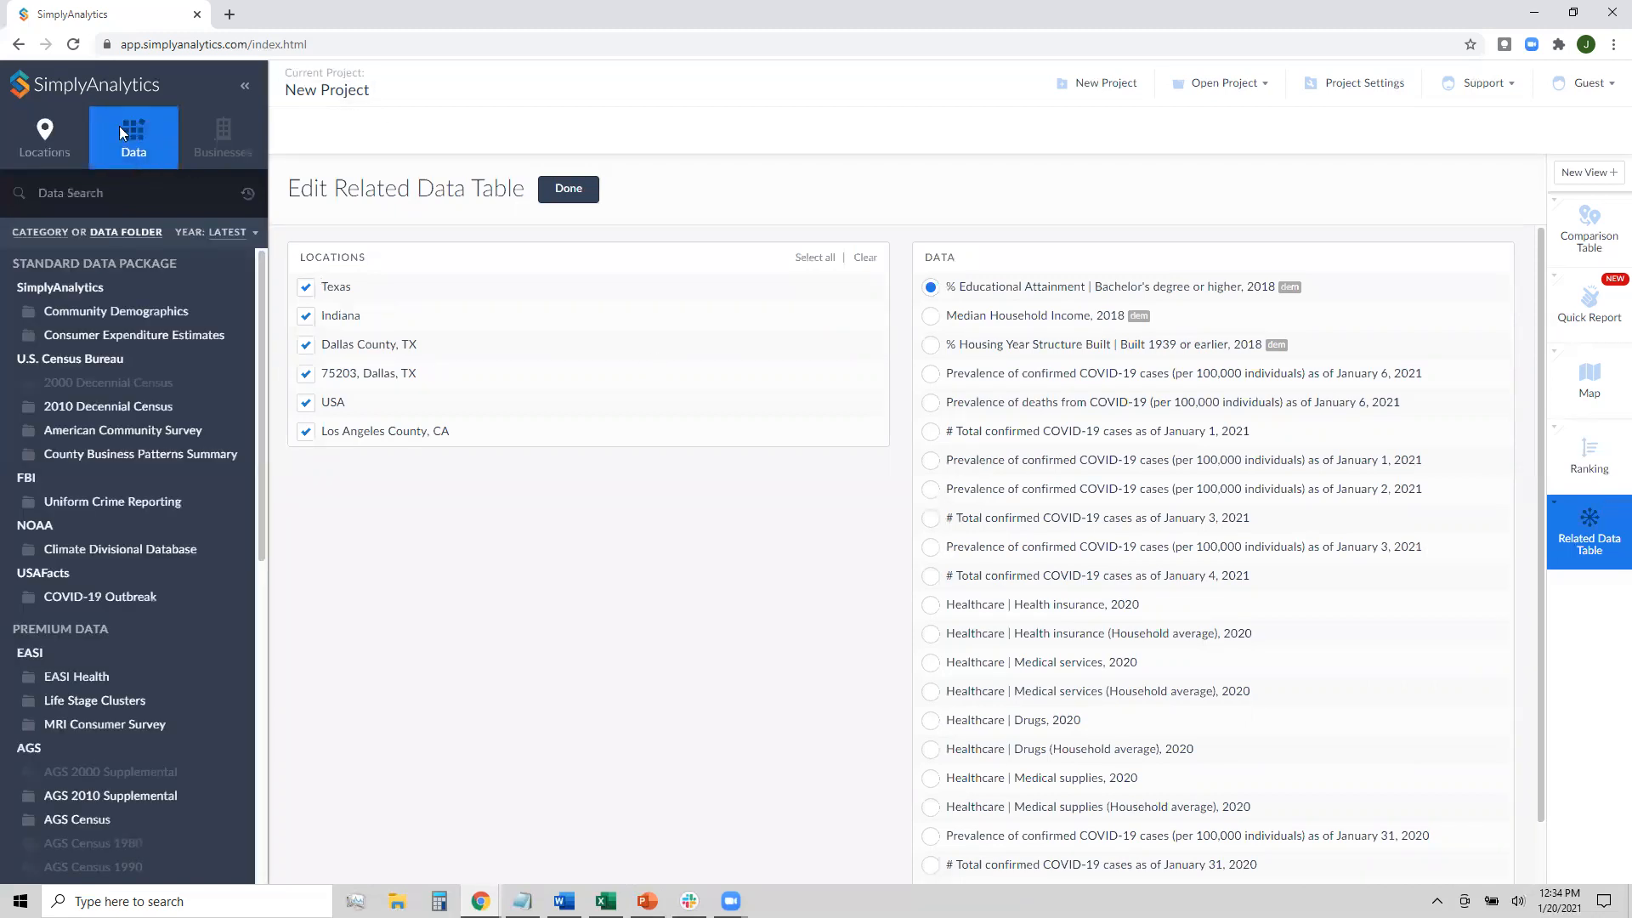
click(228, 232)
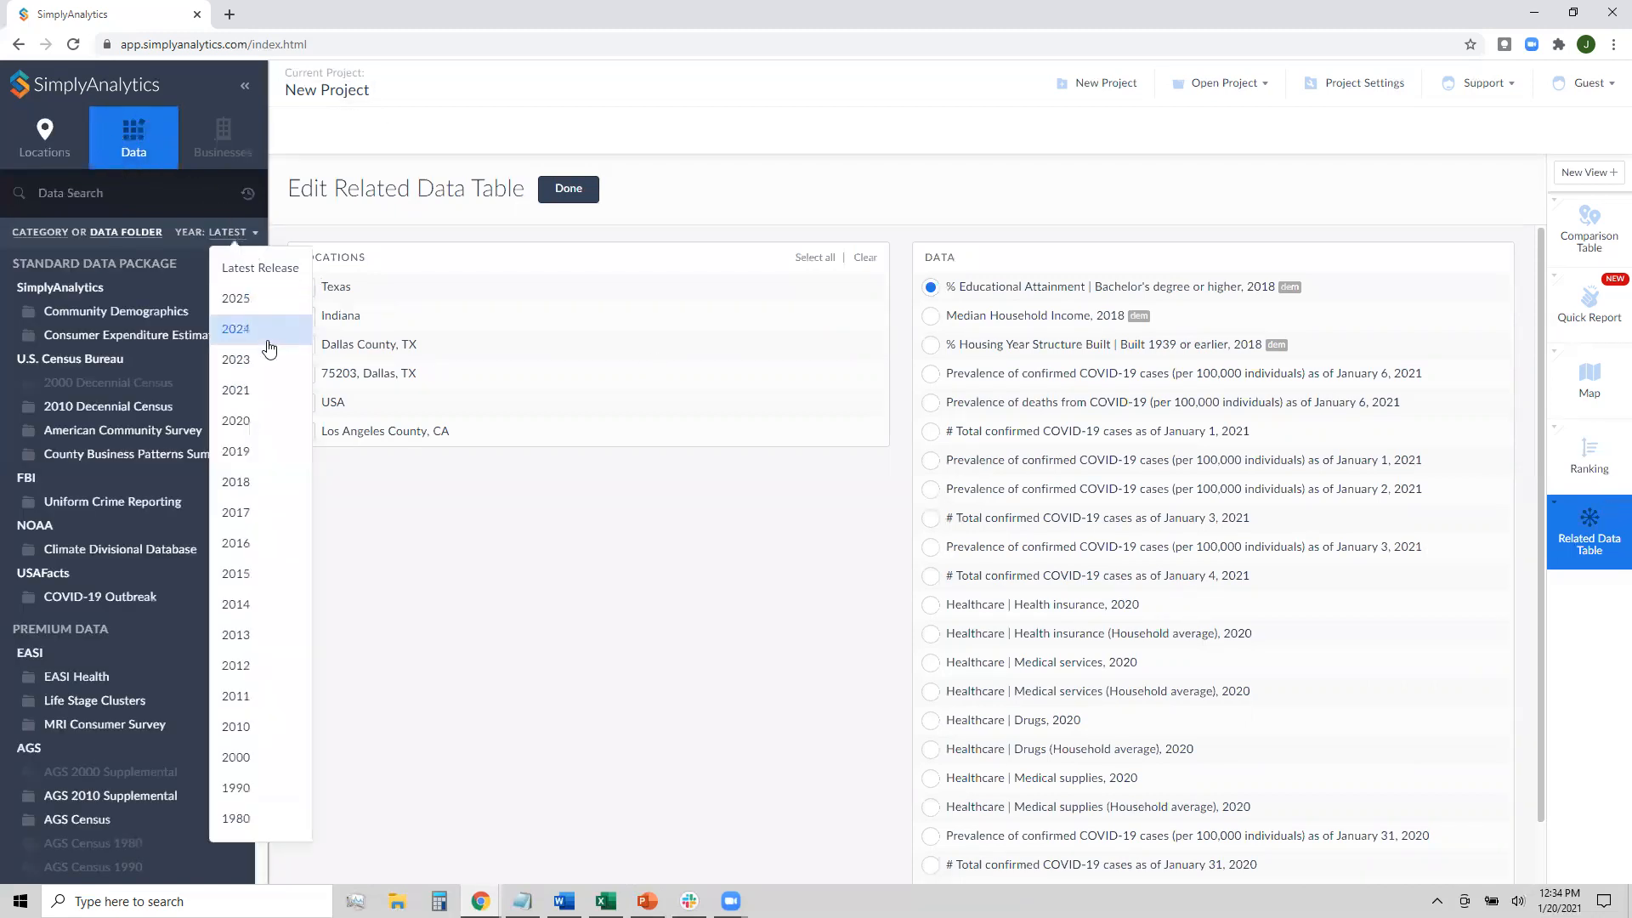
click(264, 419)
click(108, 598)
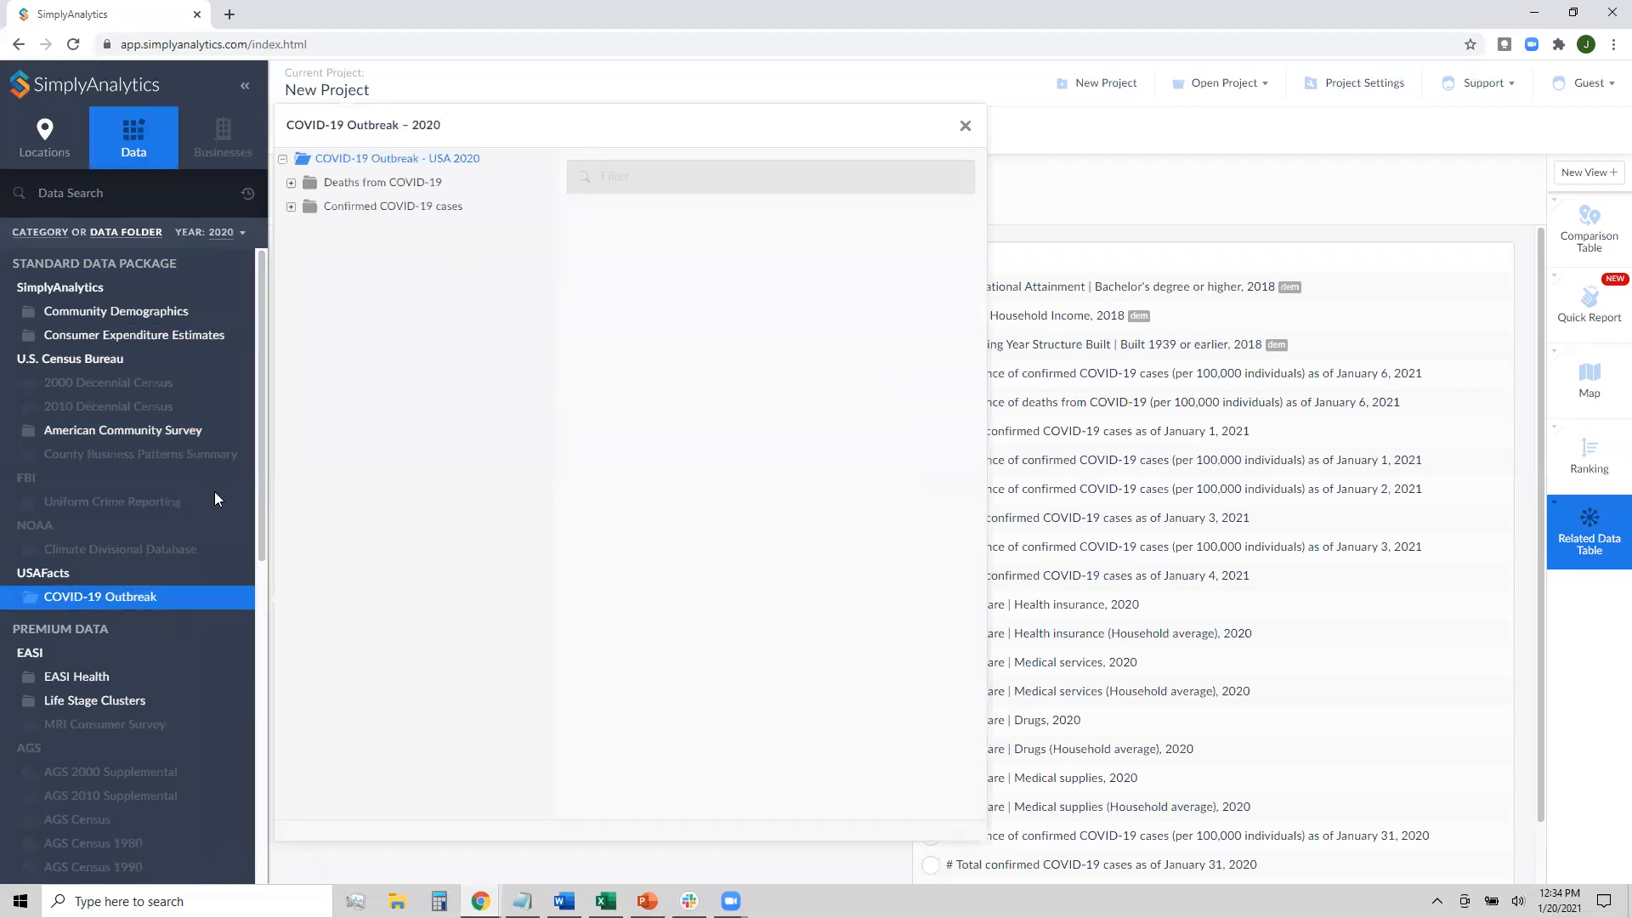
Choose February 1, 2020 confirmed-case prevalence per 100,000 from the February 2020 variables
click(394, 210)
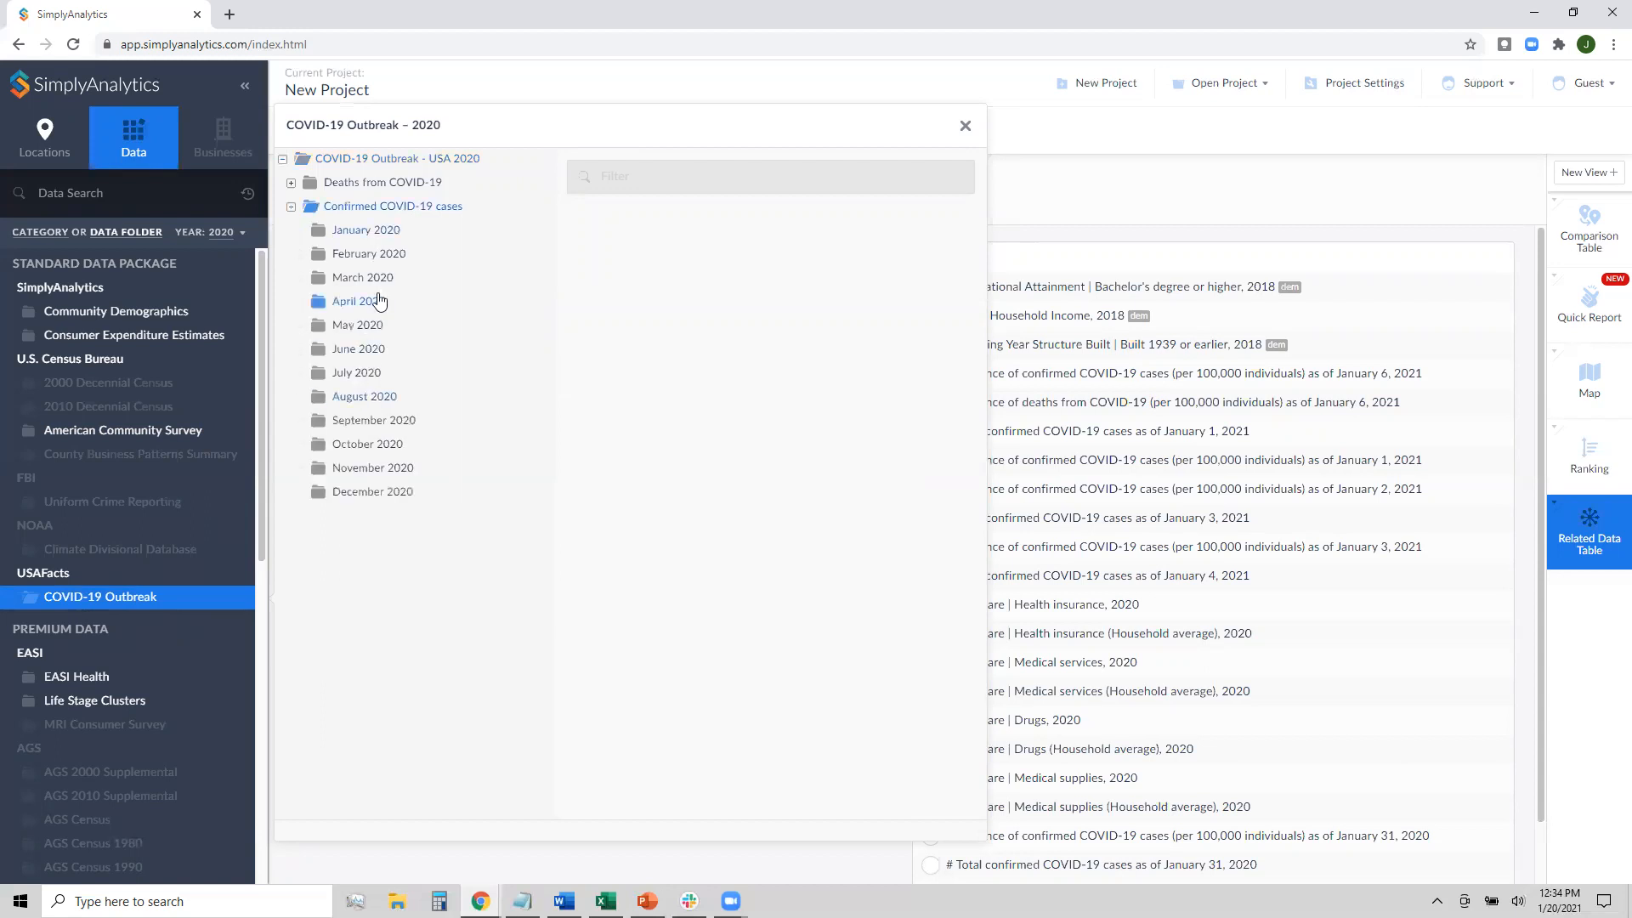
click(374, 256)
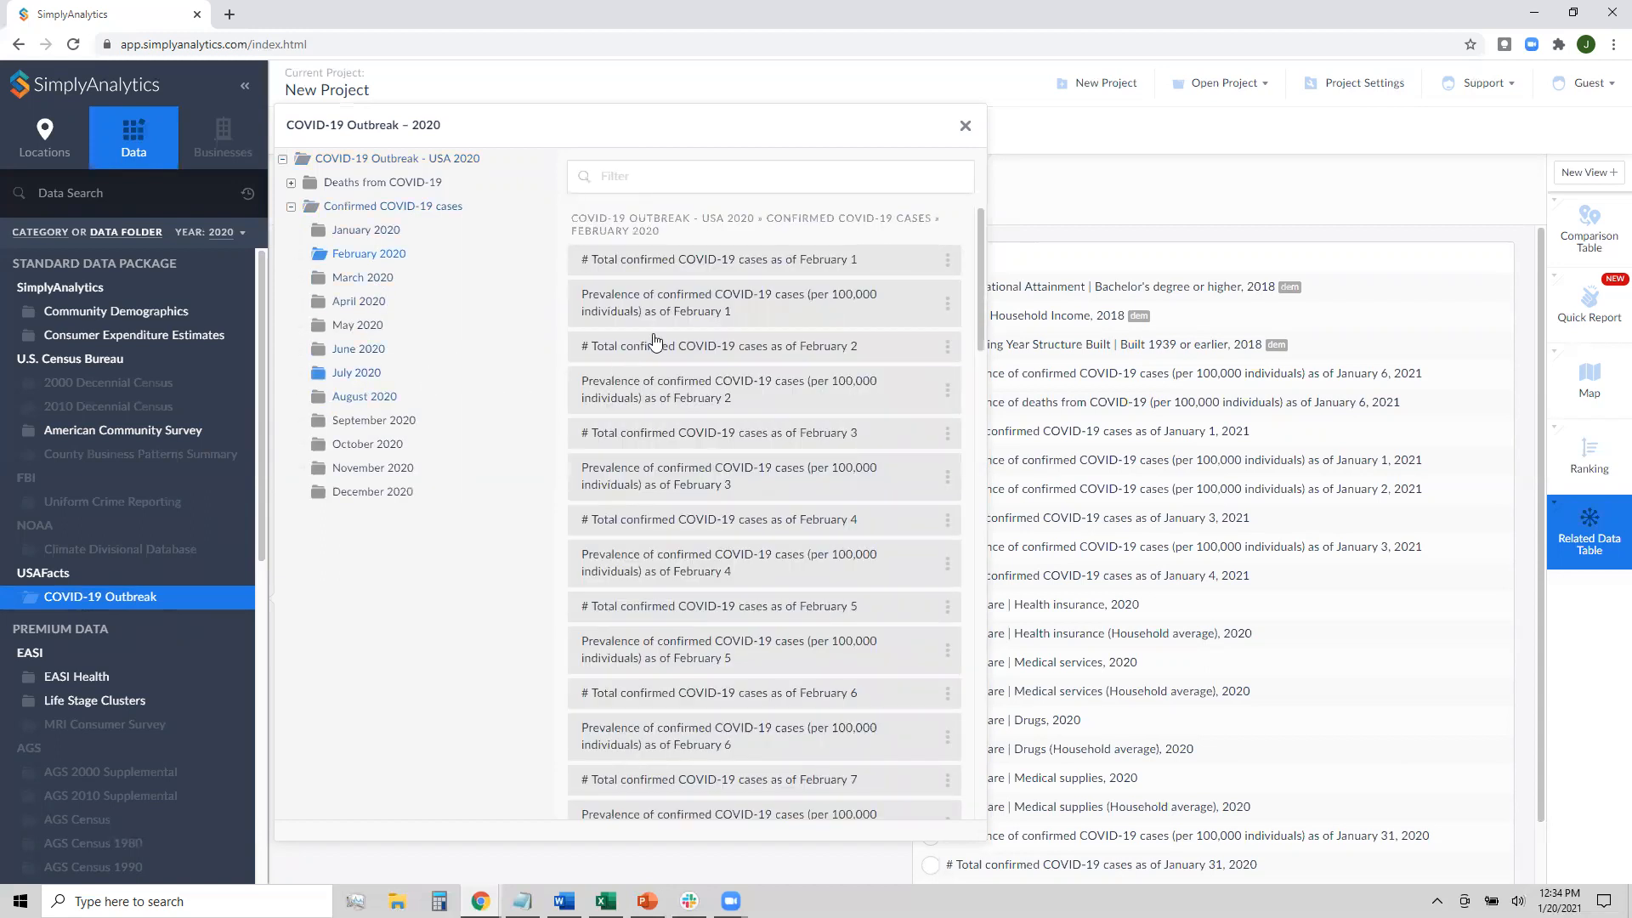
scroll(765, 285, down, 3)
scroll(765, 287, down, 6)
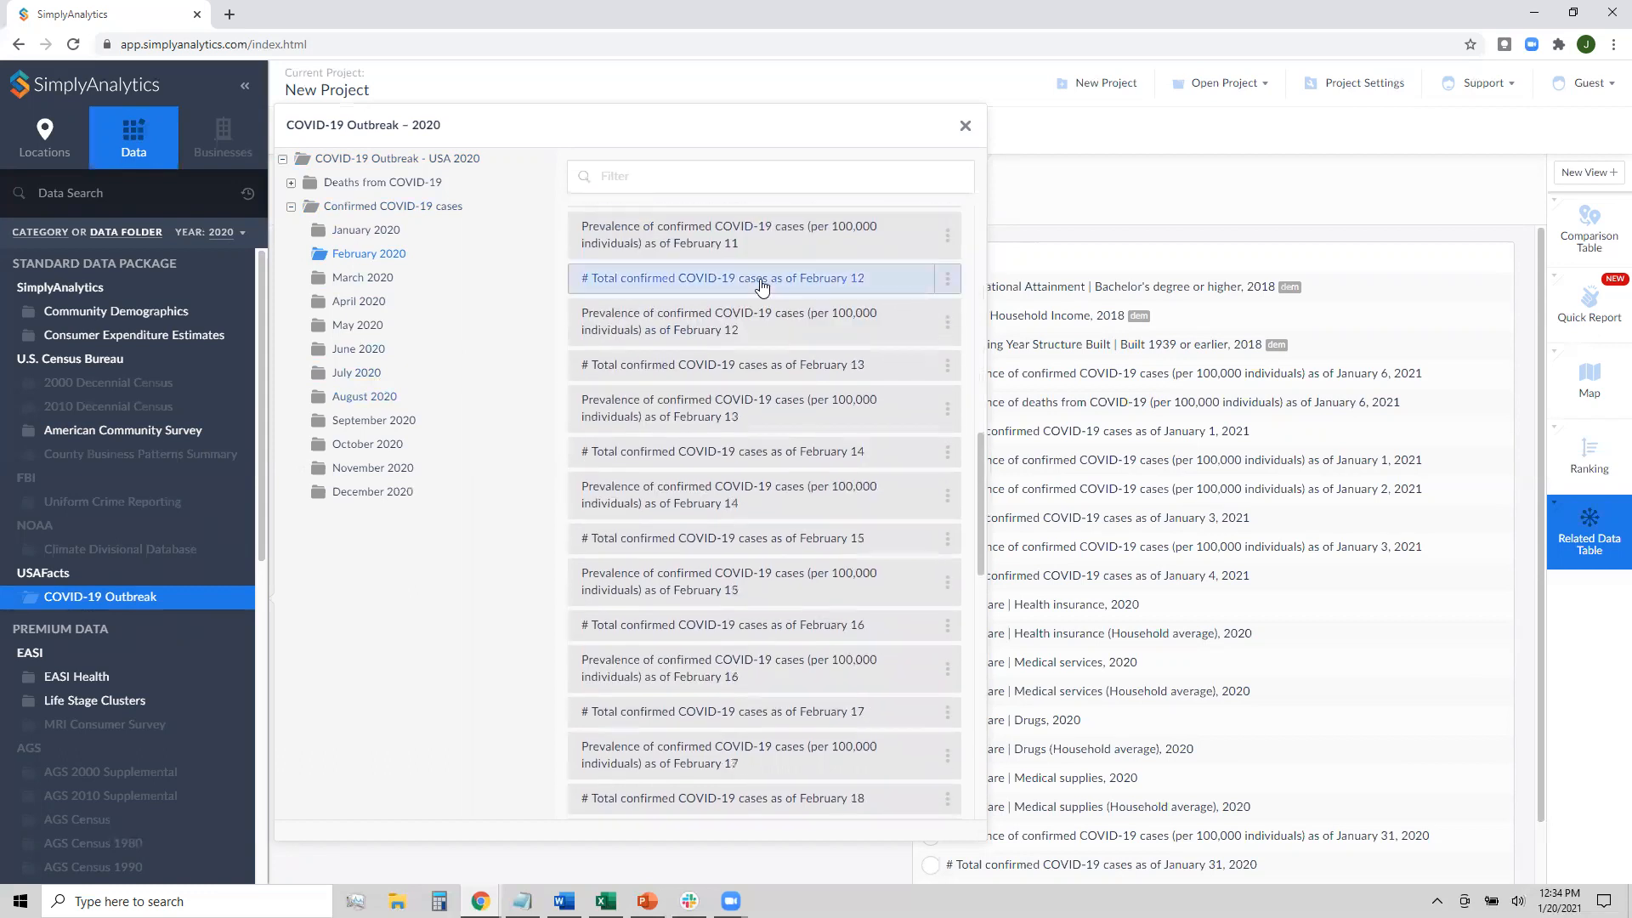
scroll(761, 287, up, 9)
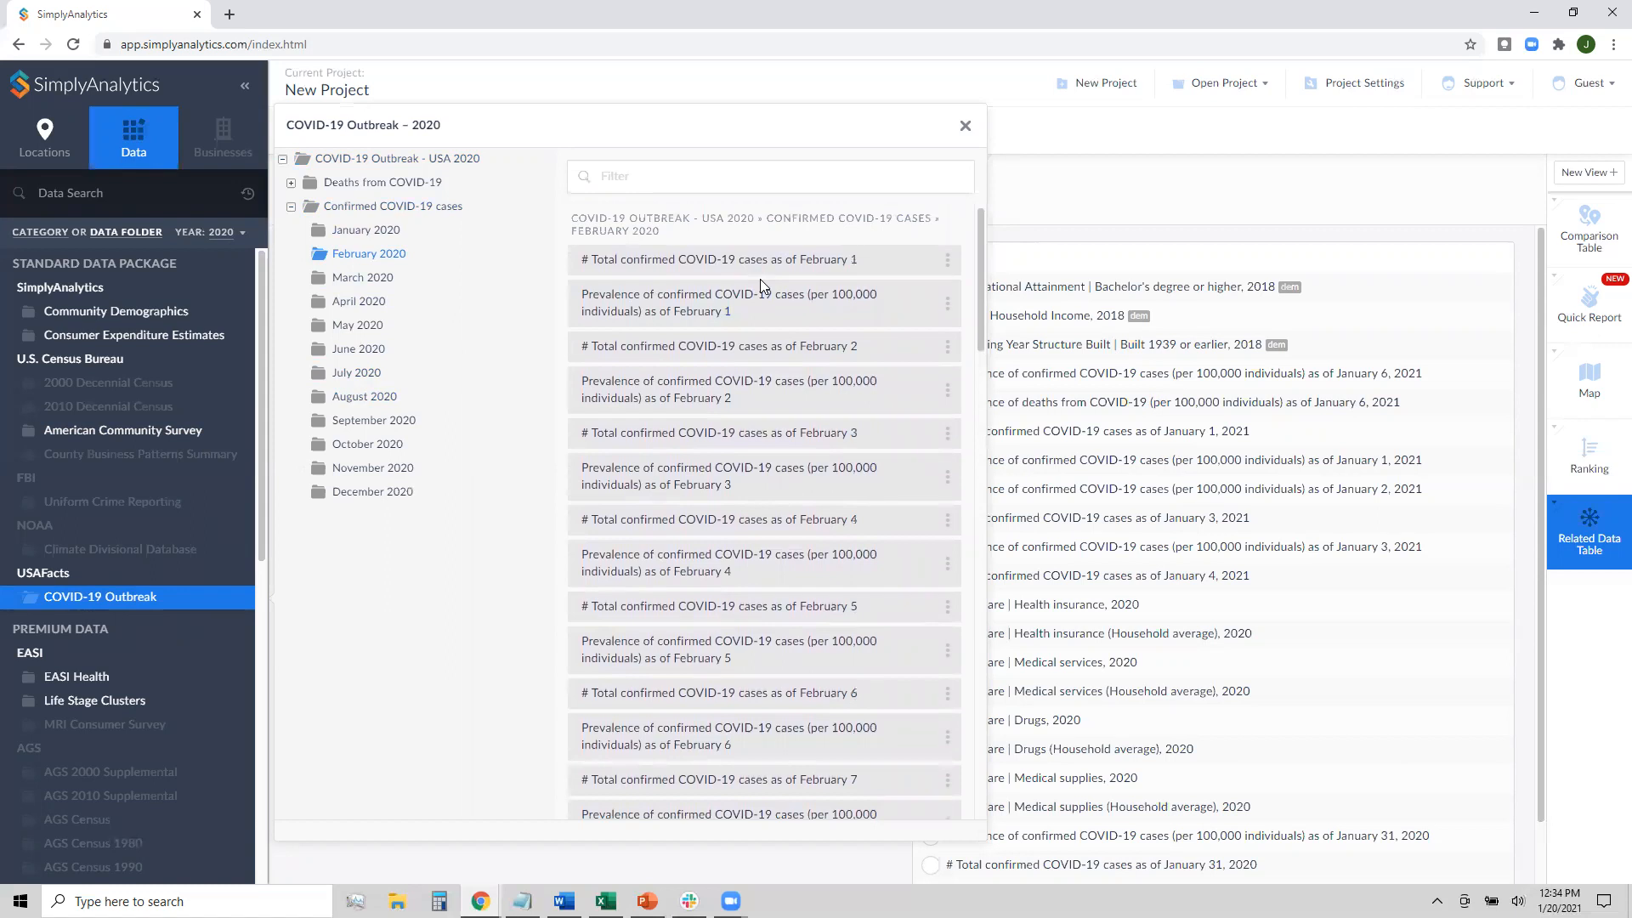
click(704, 313)
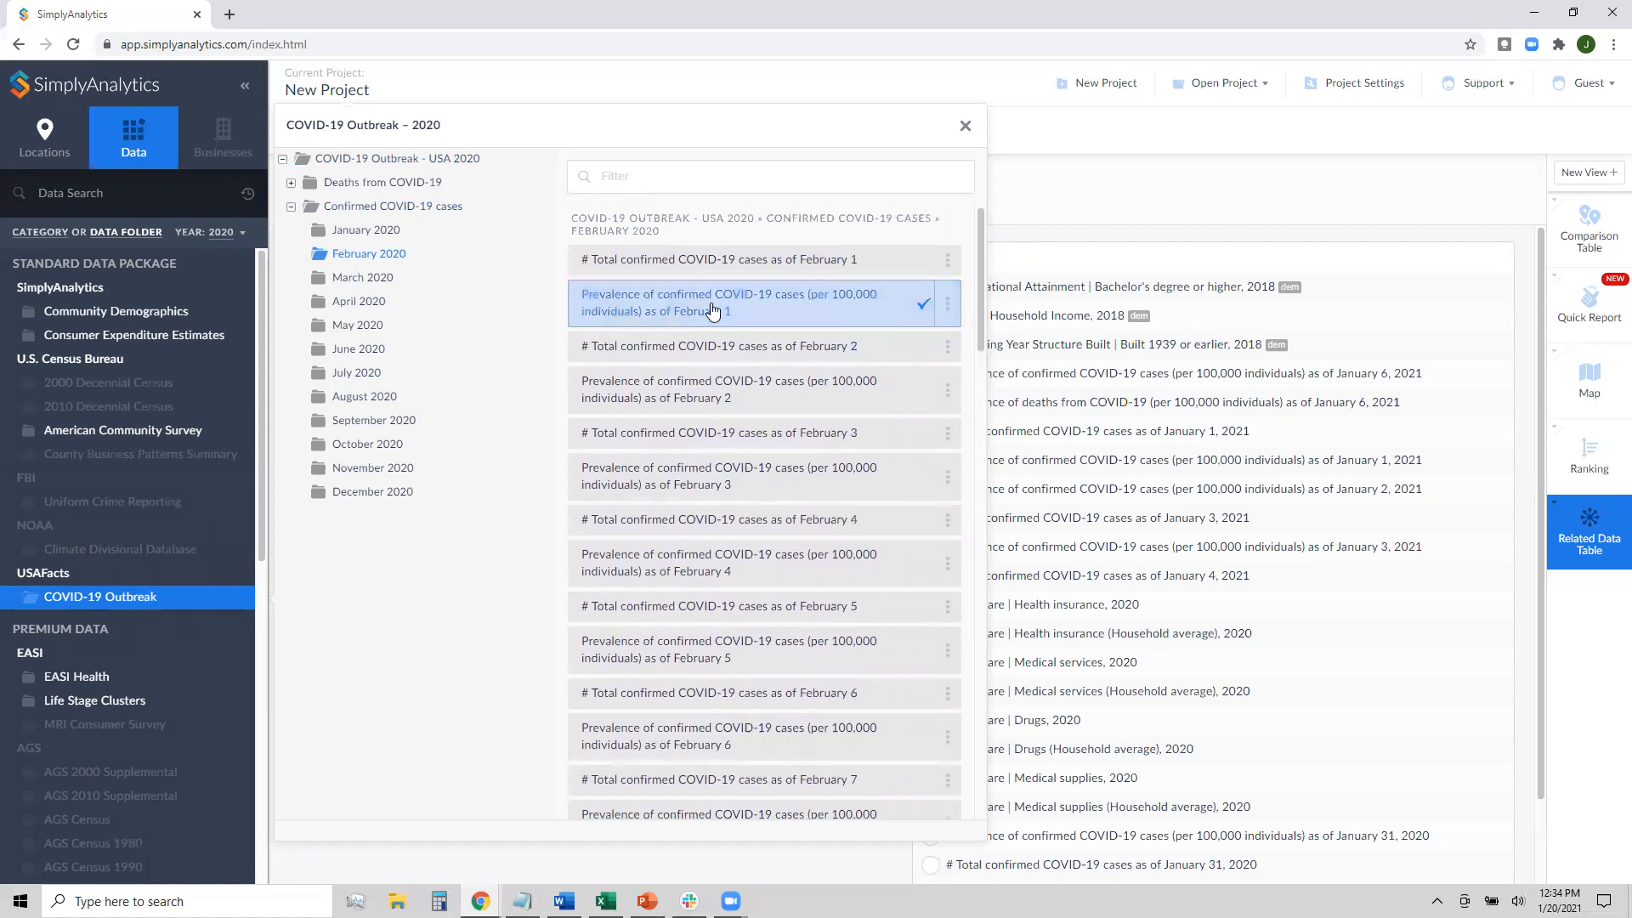
click(966, 126)
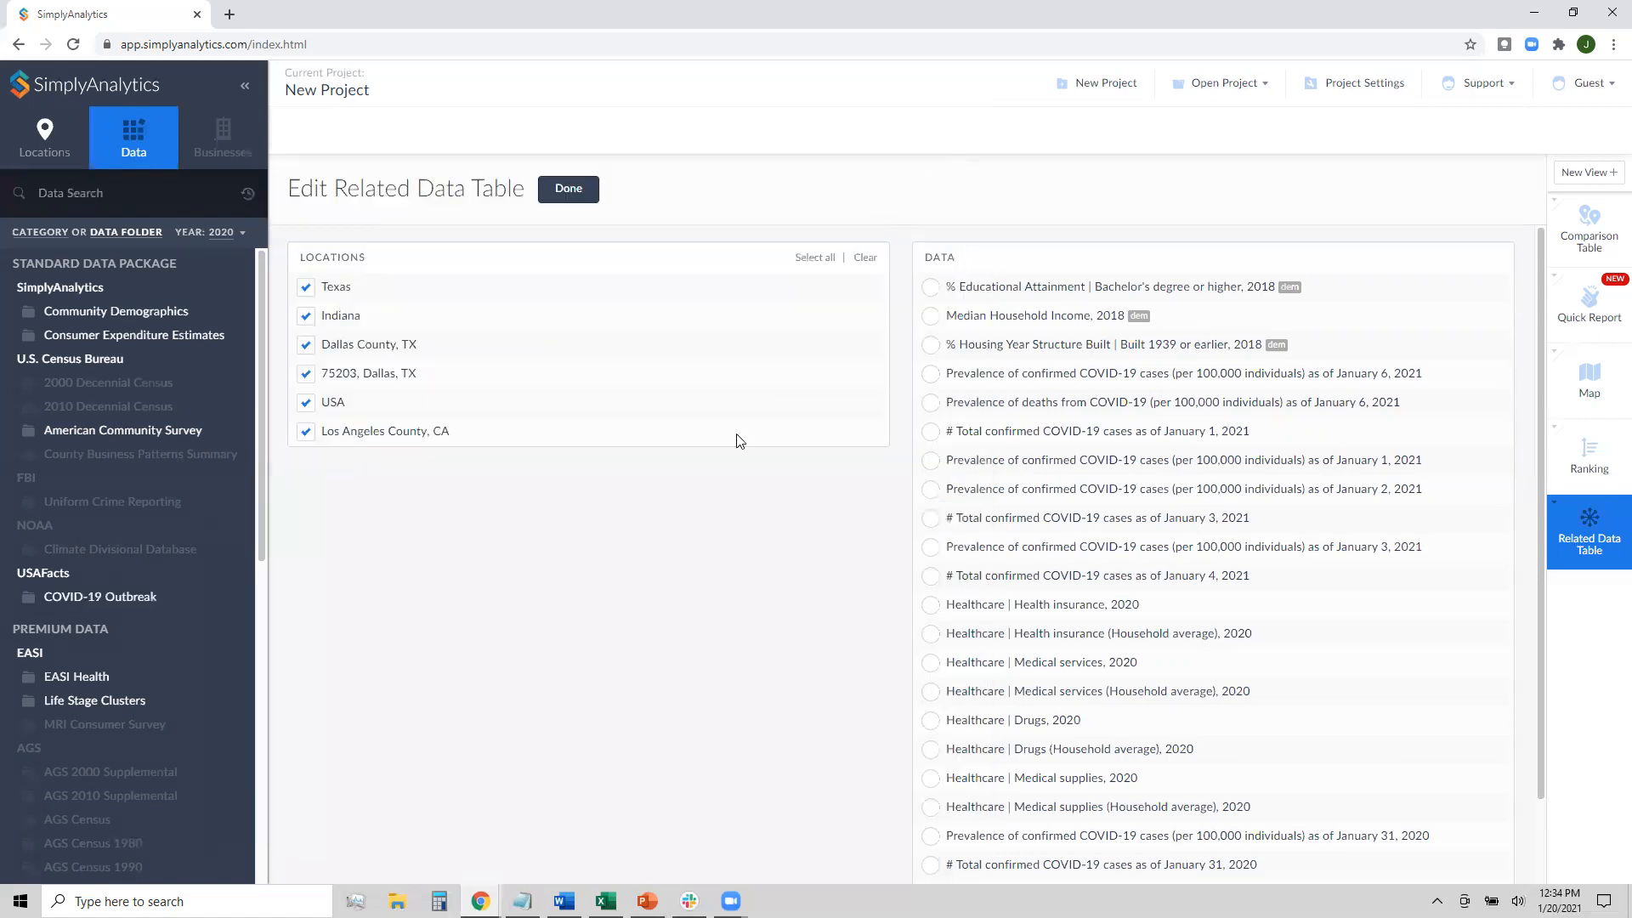
Exclude ZIP 75203, Dallas, TX and build the table for the remaining five locations
click(409, 374)
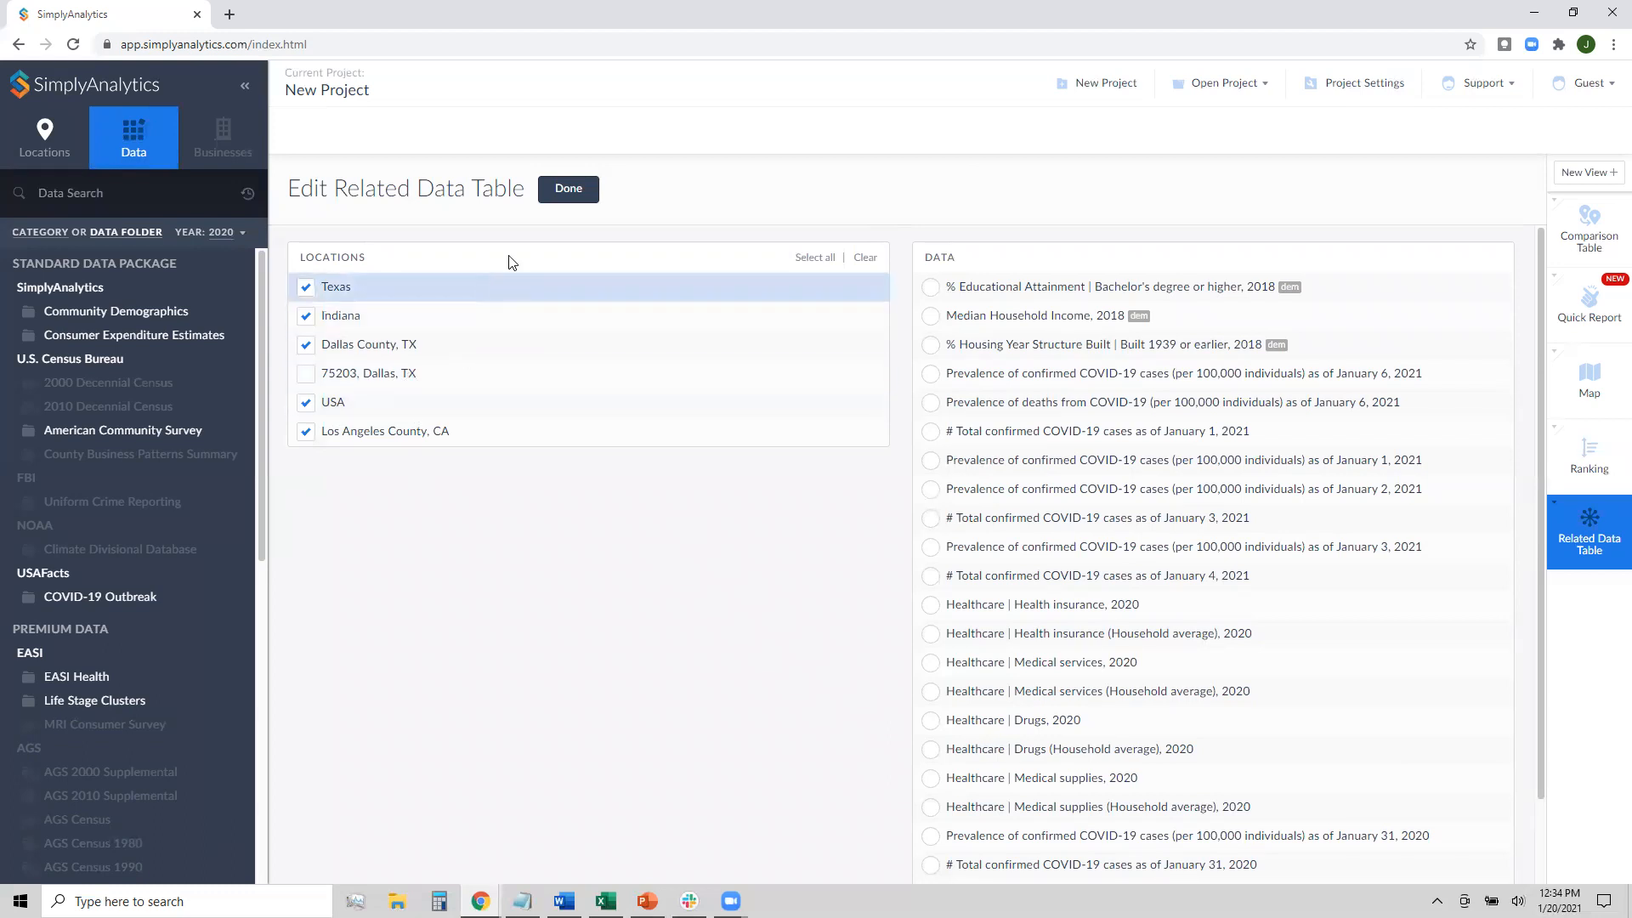
click(555, 200)
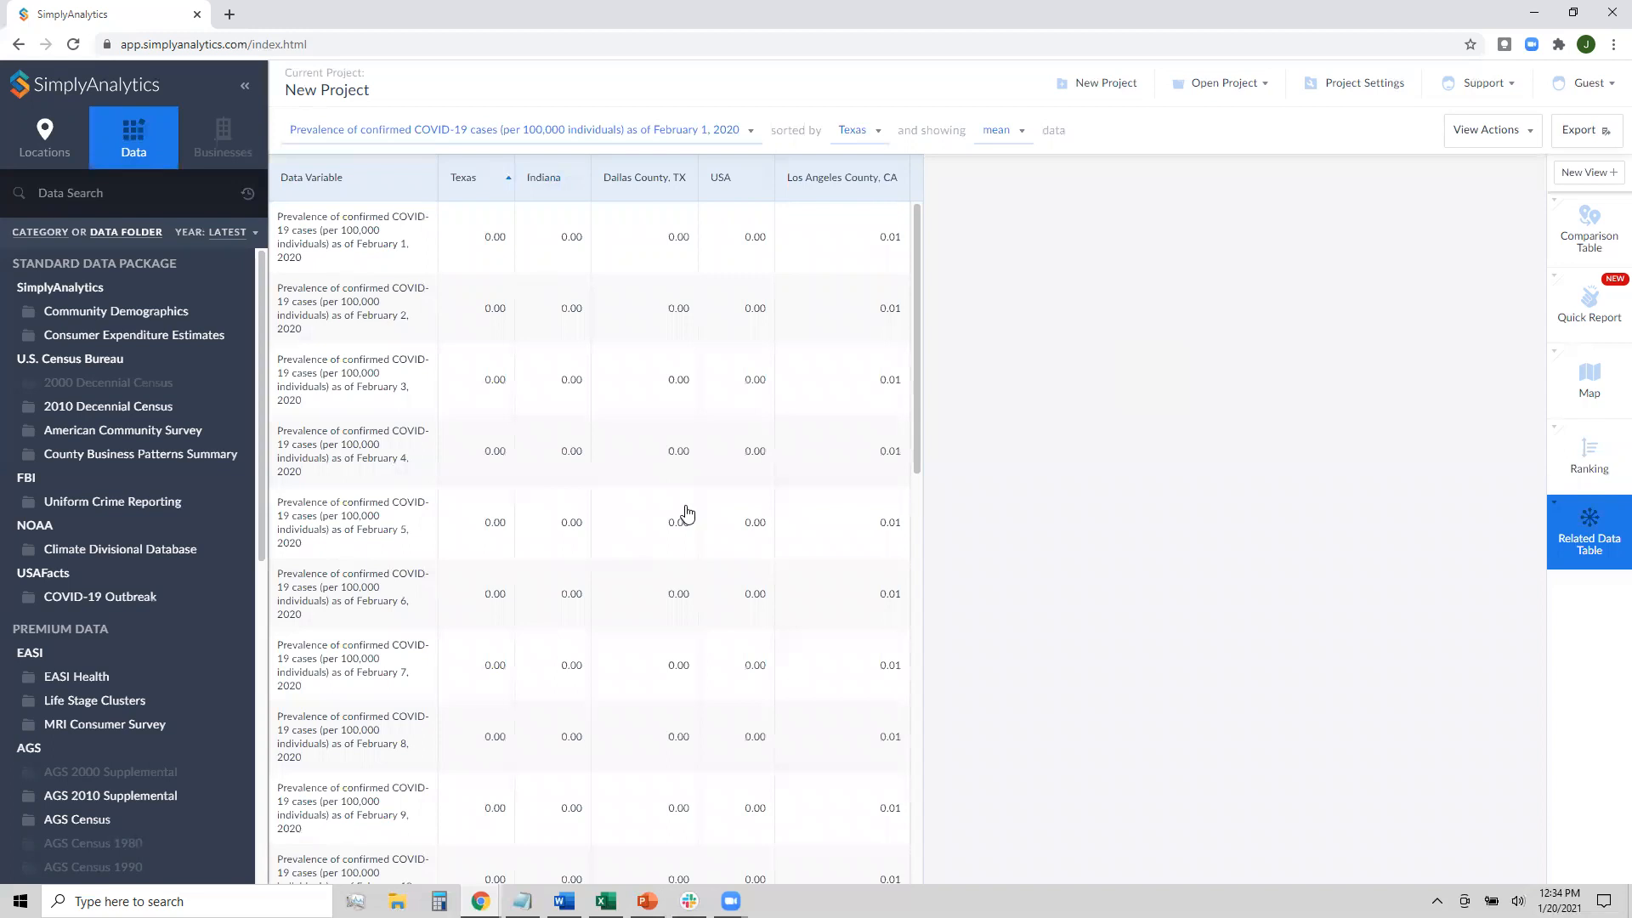
scroll(680, 509, down, 13)
scroll(710, 490, down, 3)
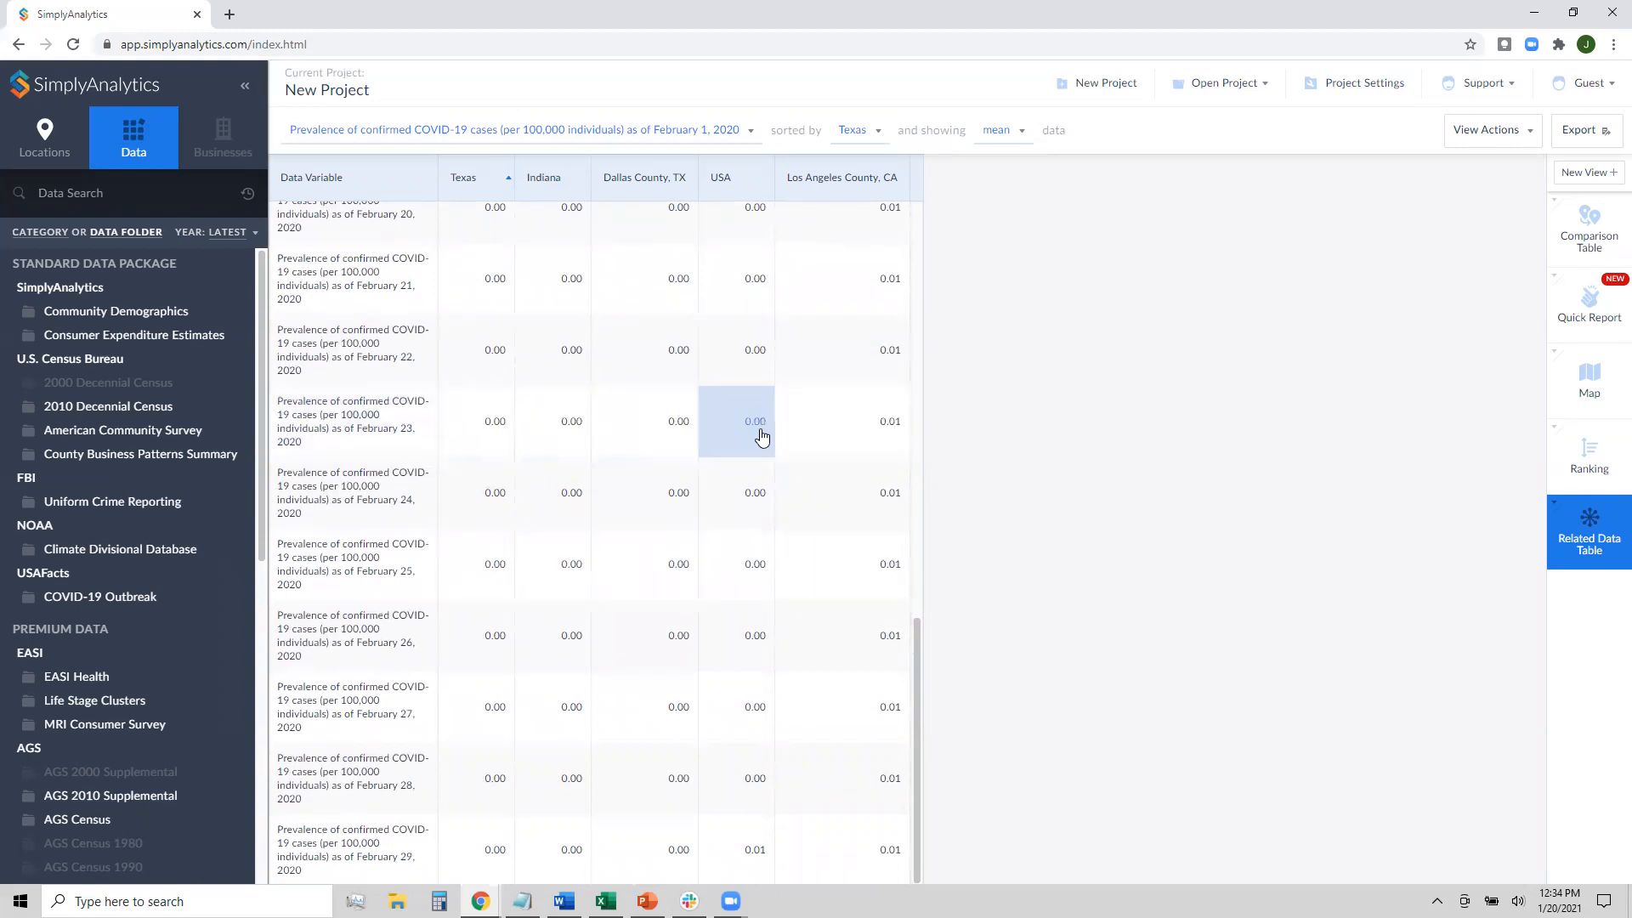
Edit the table to use January 2, 2021 COVID-19 prevalence instead of February 2020
click(1494, 132)
click(1487, 178)
scroll(1101, 727, down, 1)
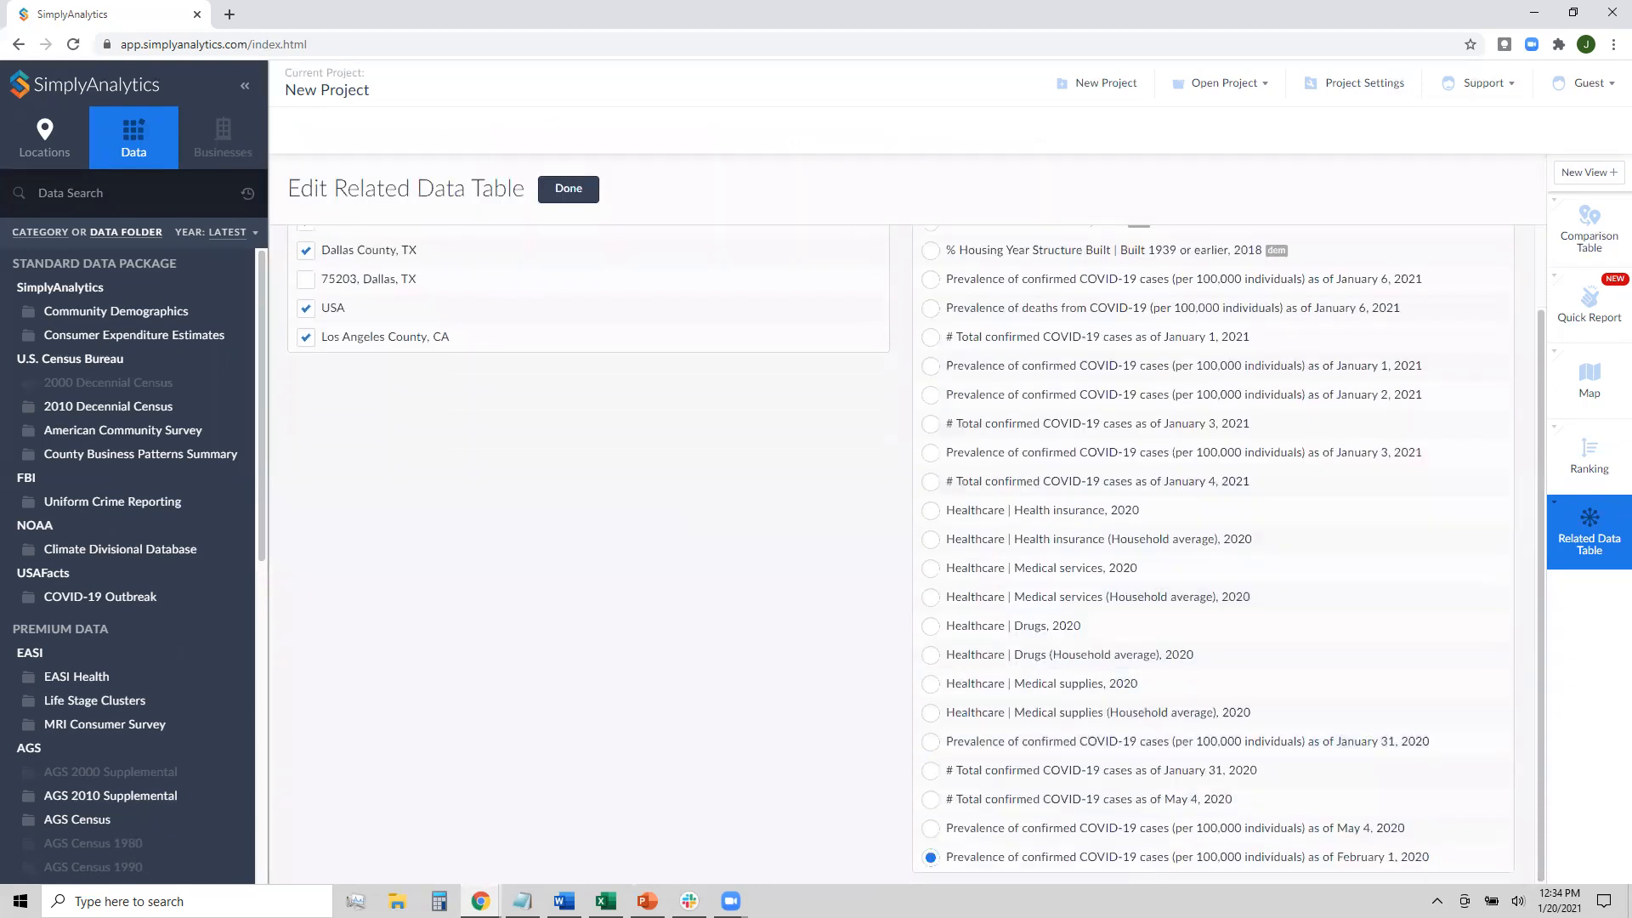
click(1202, 396)
click(568, 188)
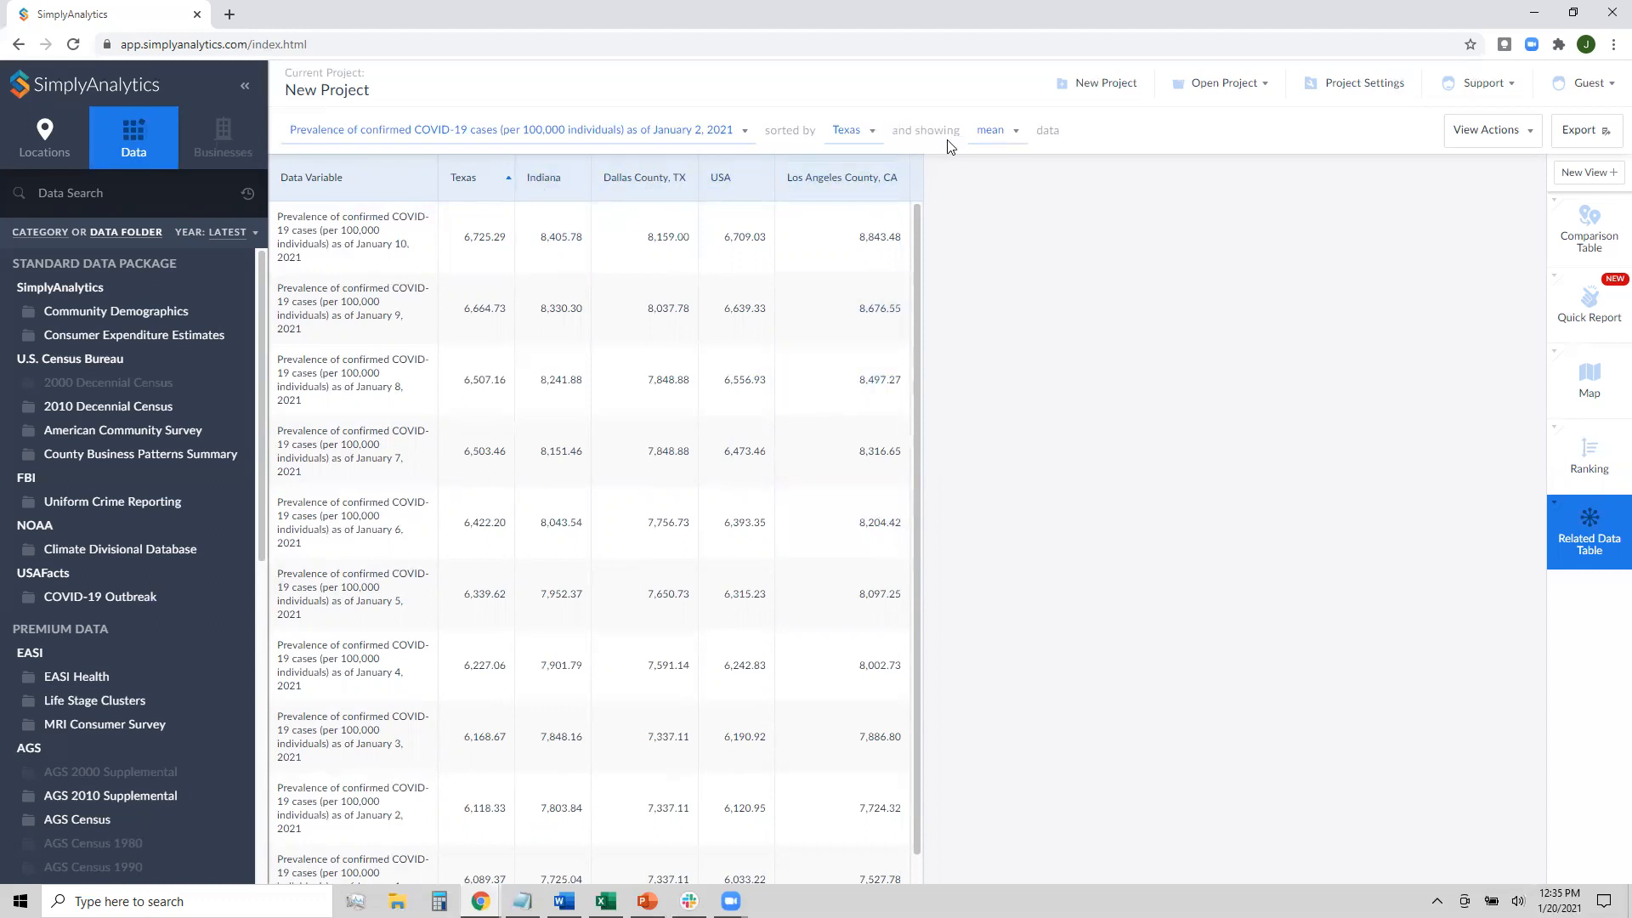
click(1006, 139)
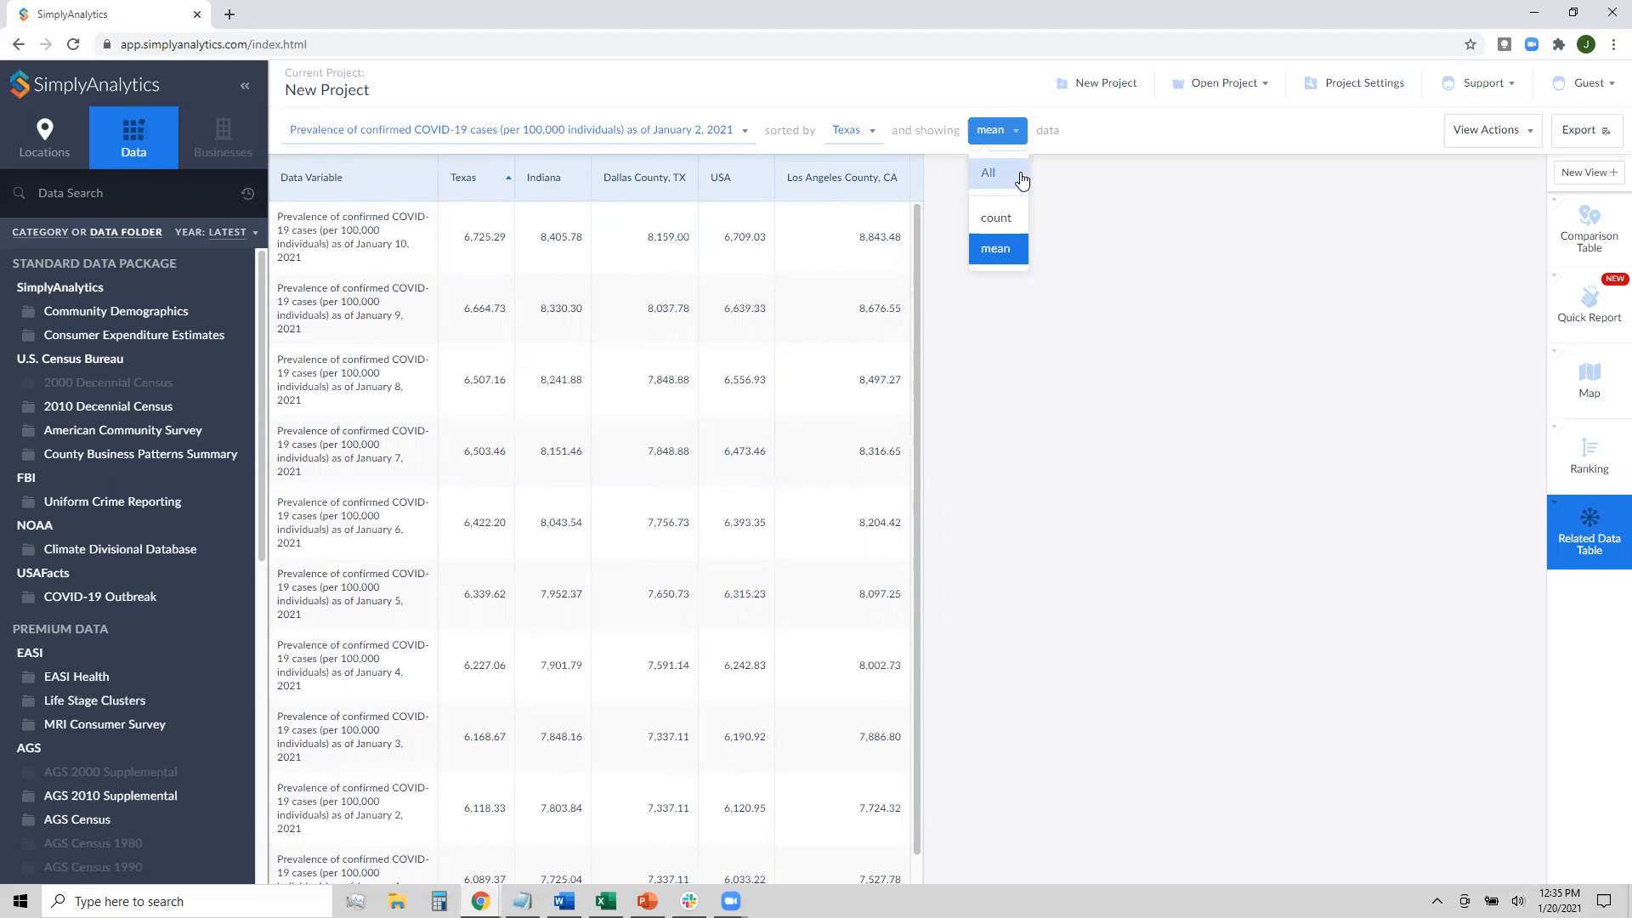
Show All data so confirmed-case totals appear alongside prevalence rows for each location
click(996, 219)
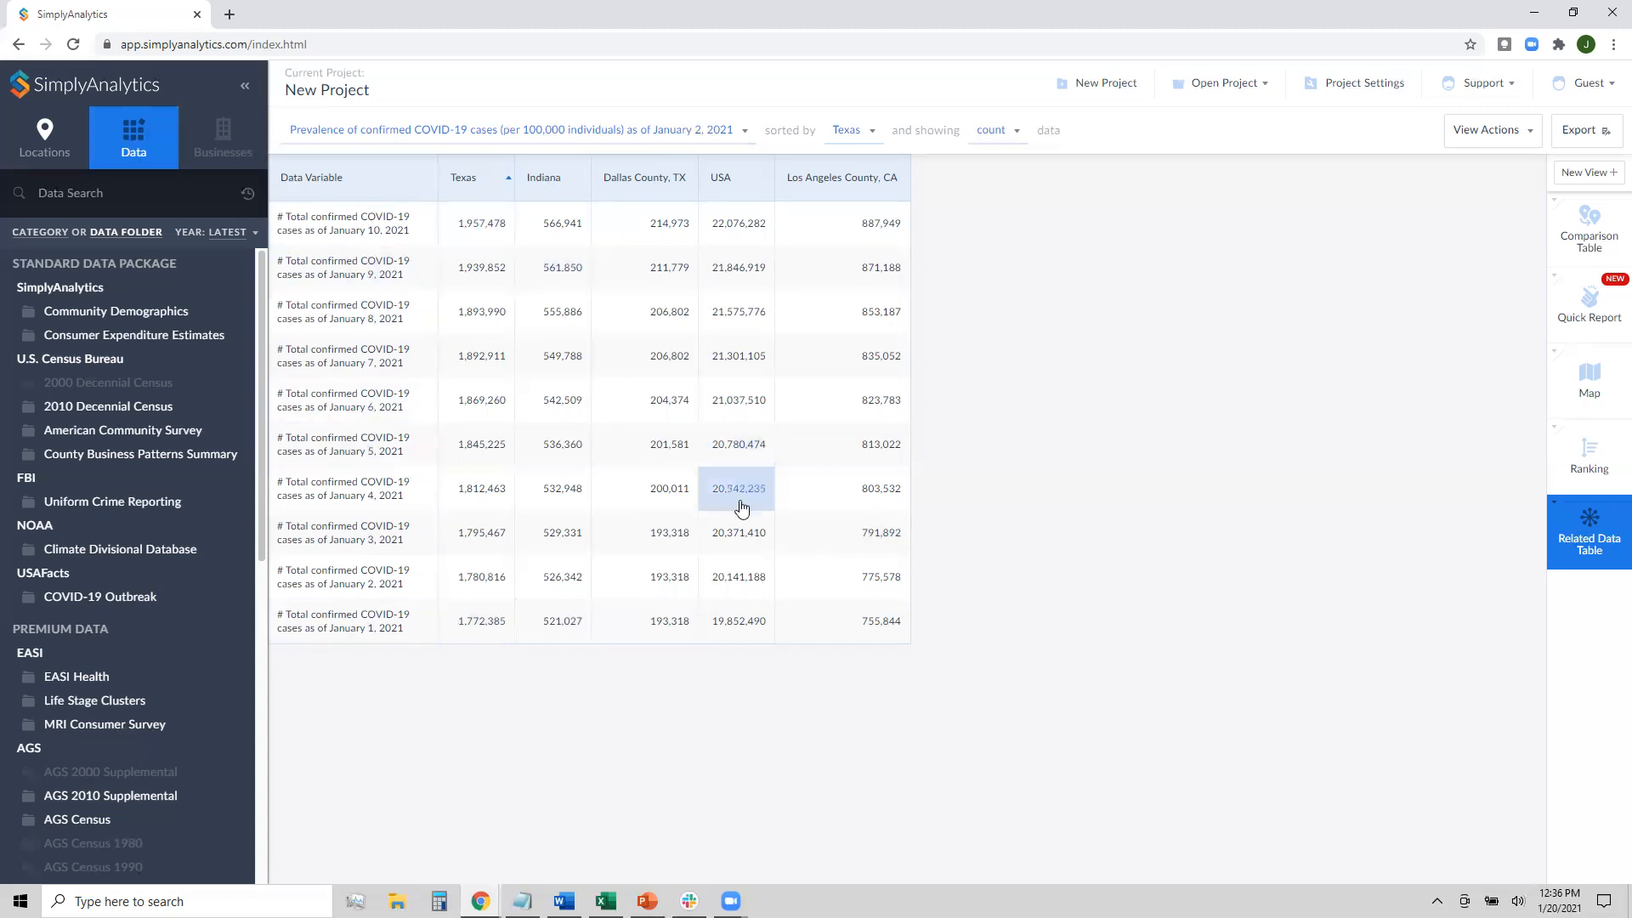
click(990, 129)
click(988, 165)
scroll(731, 468, down, 8)
scroll(726, 493, up, 8)
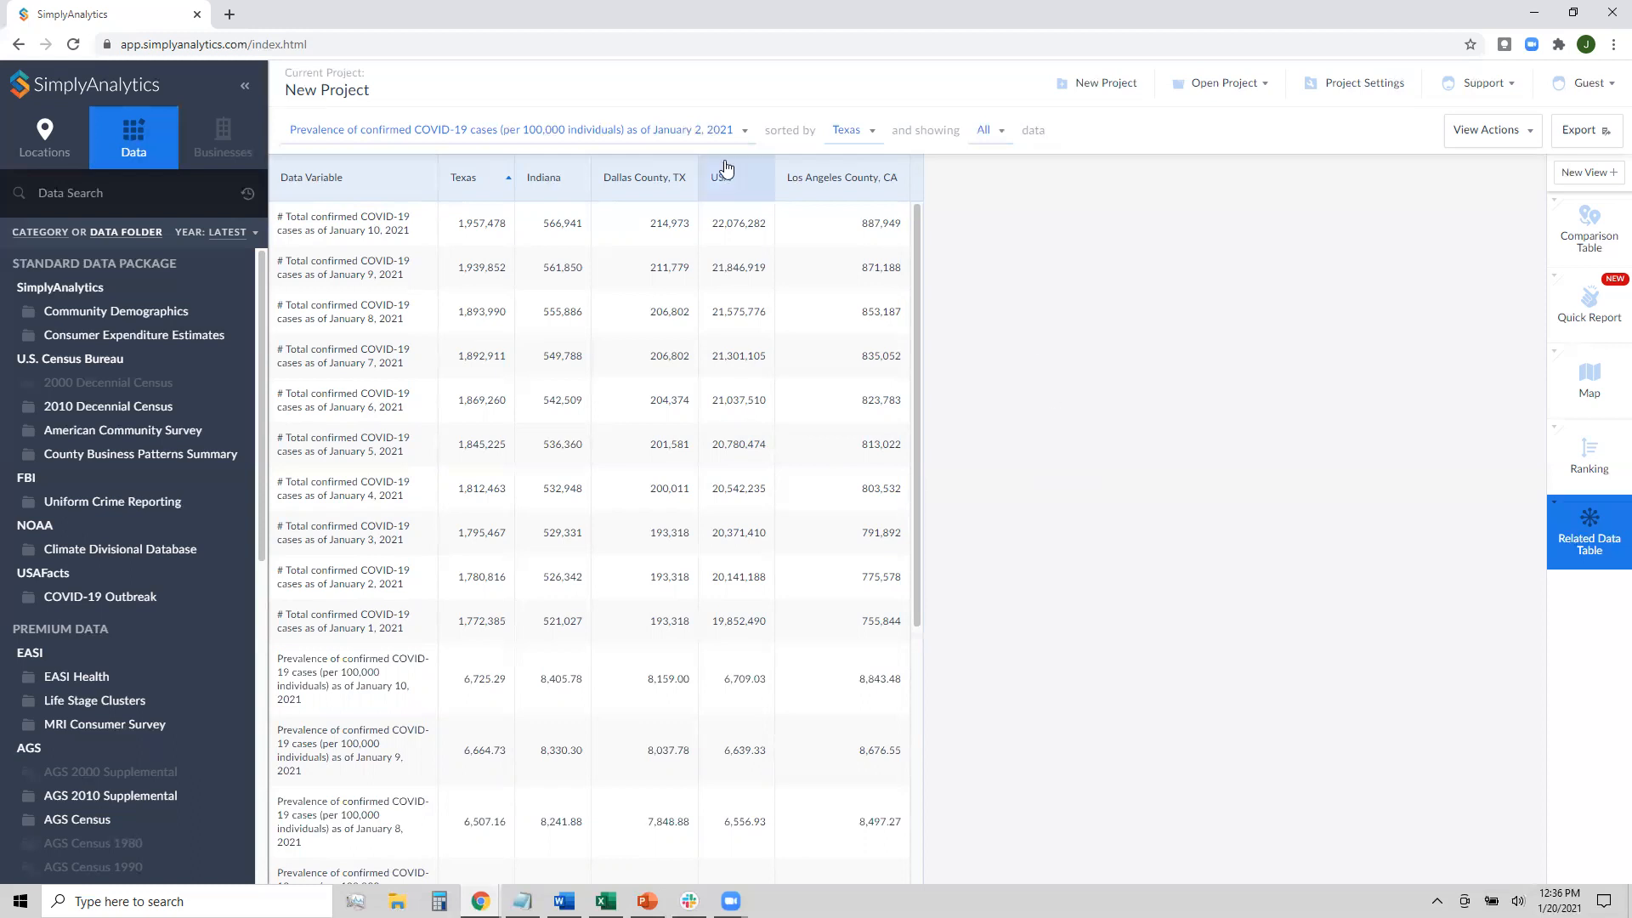
Switch the related data table to % Educational Attainment | Bachelor's degree or higher, 2018
click(431, 137)
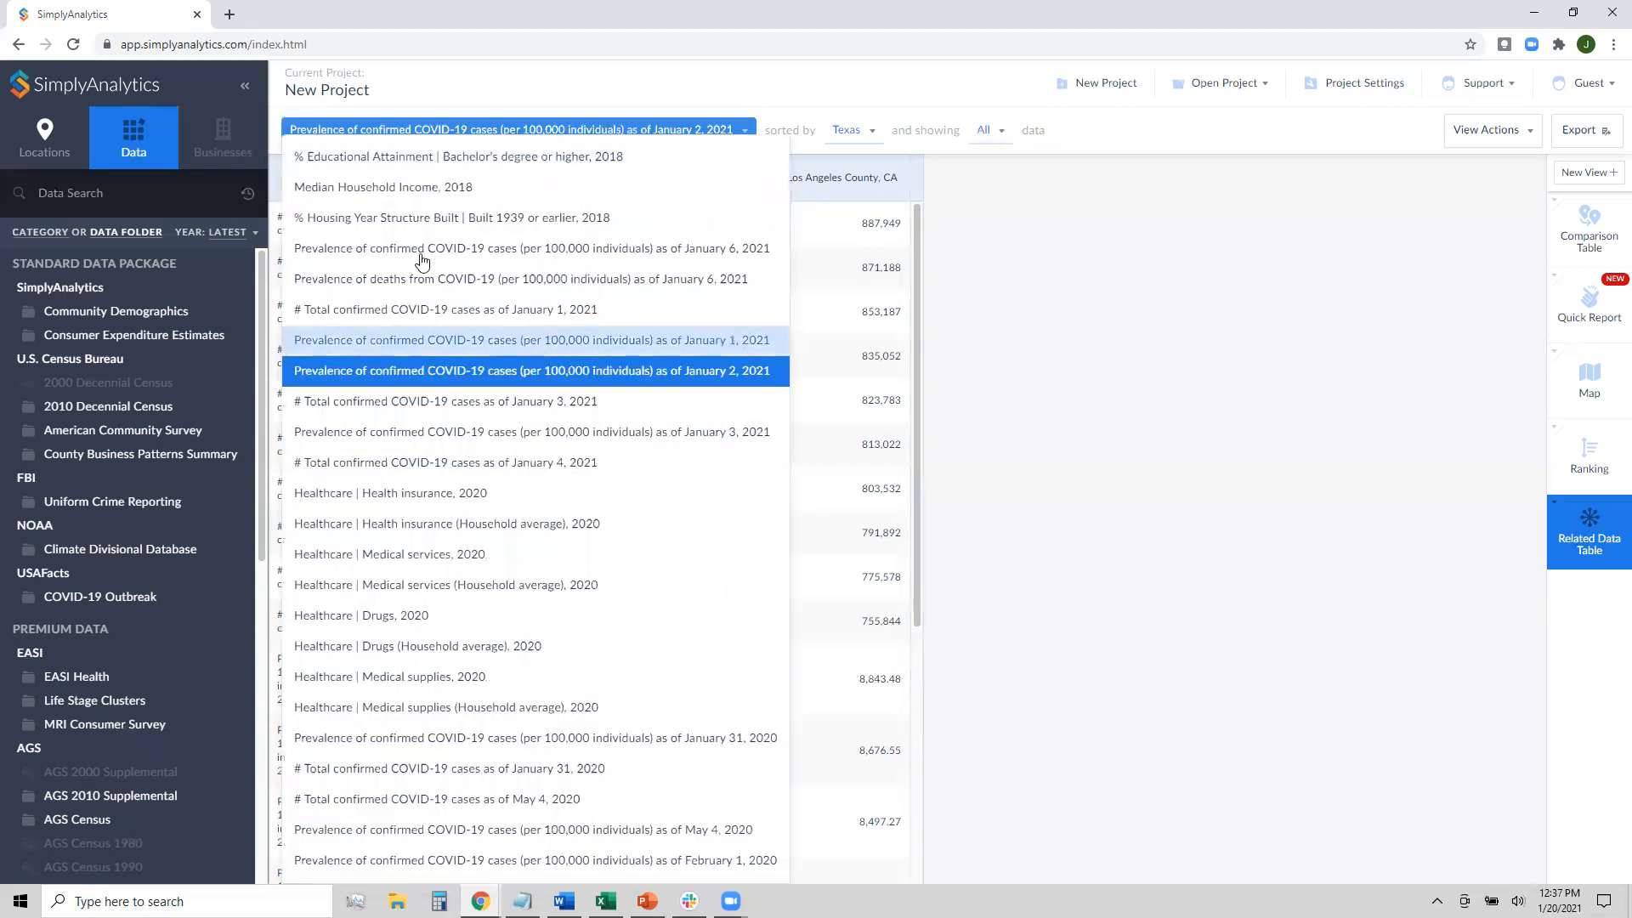
click(468, 161)
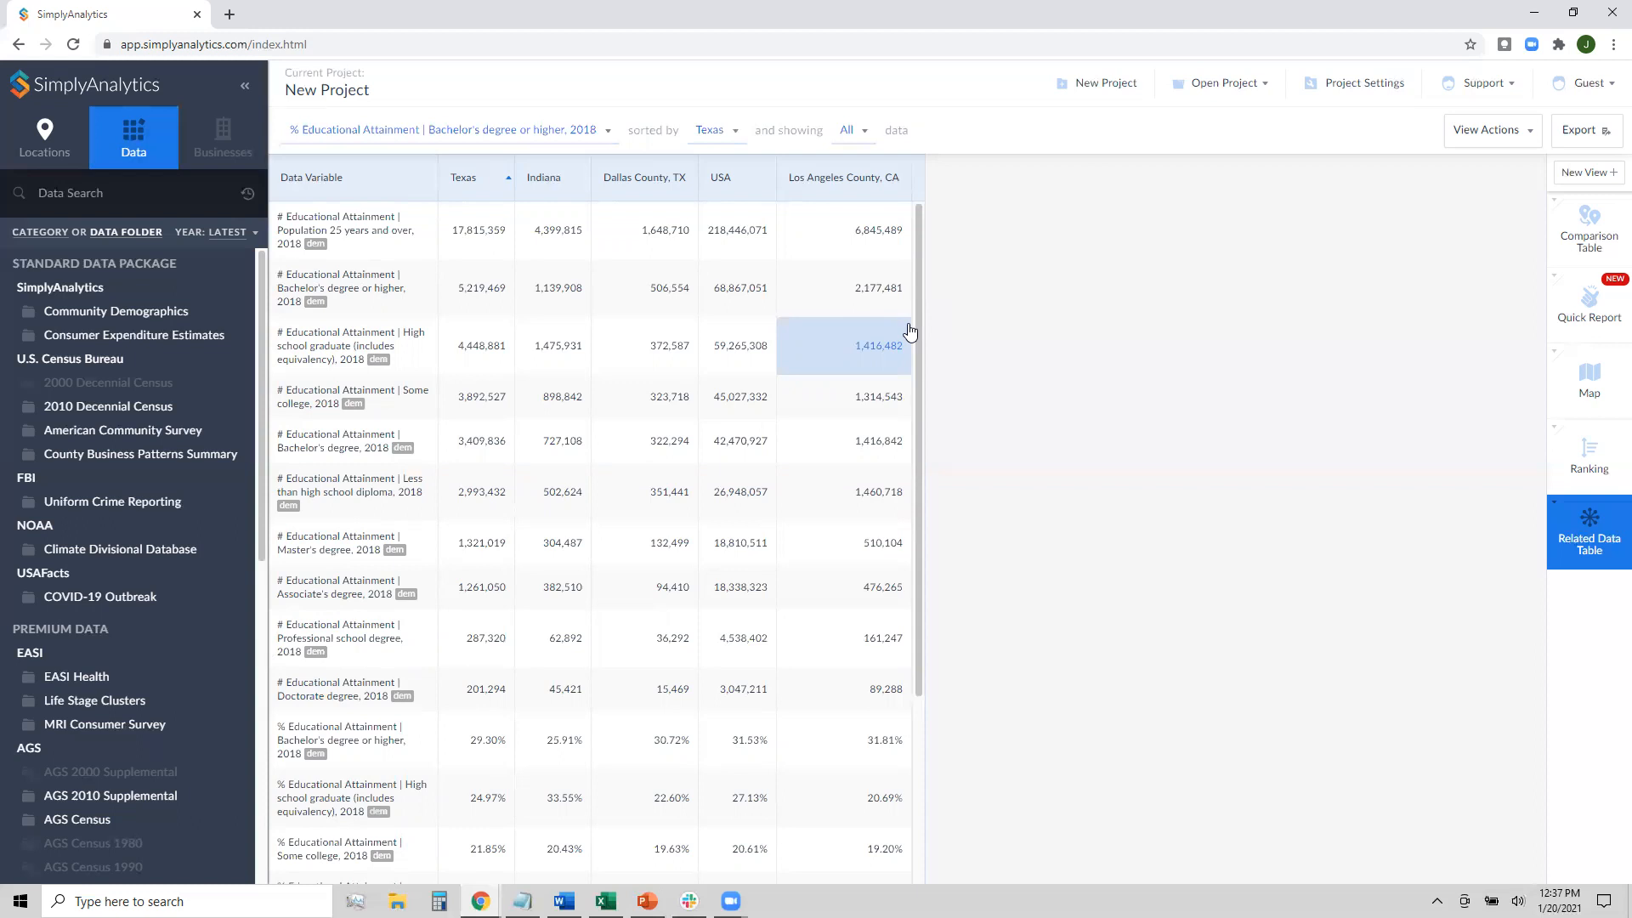
scroll(910, 329, down, 5)
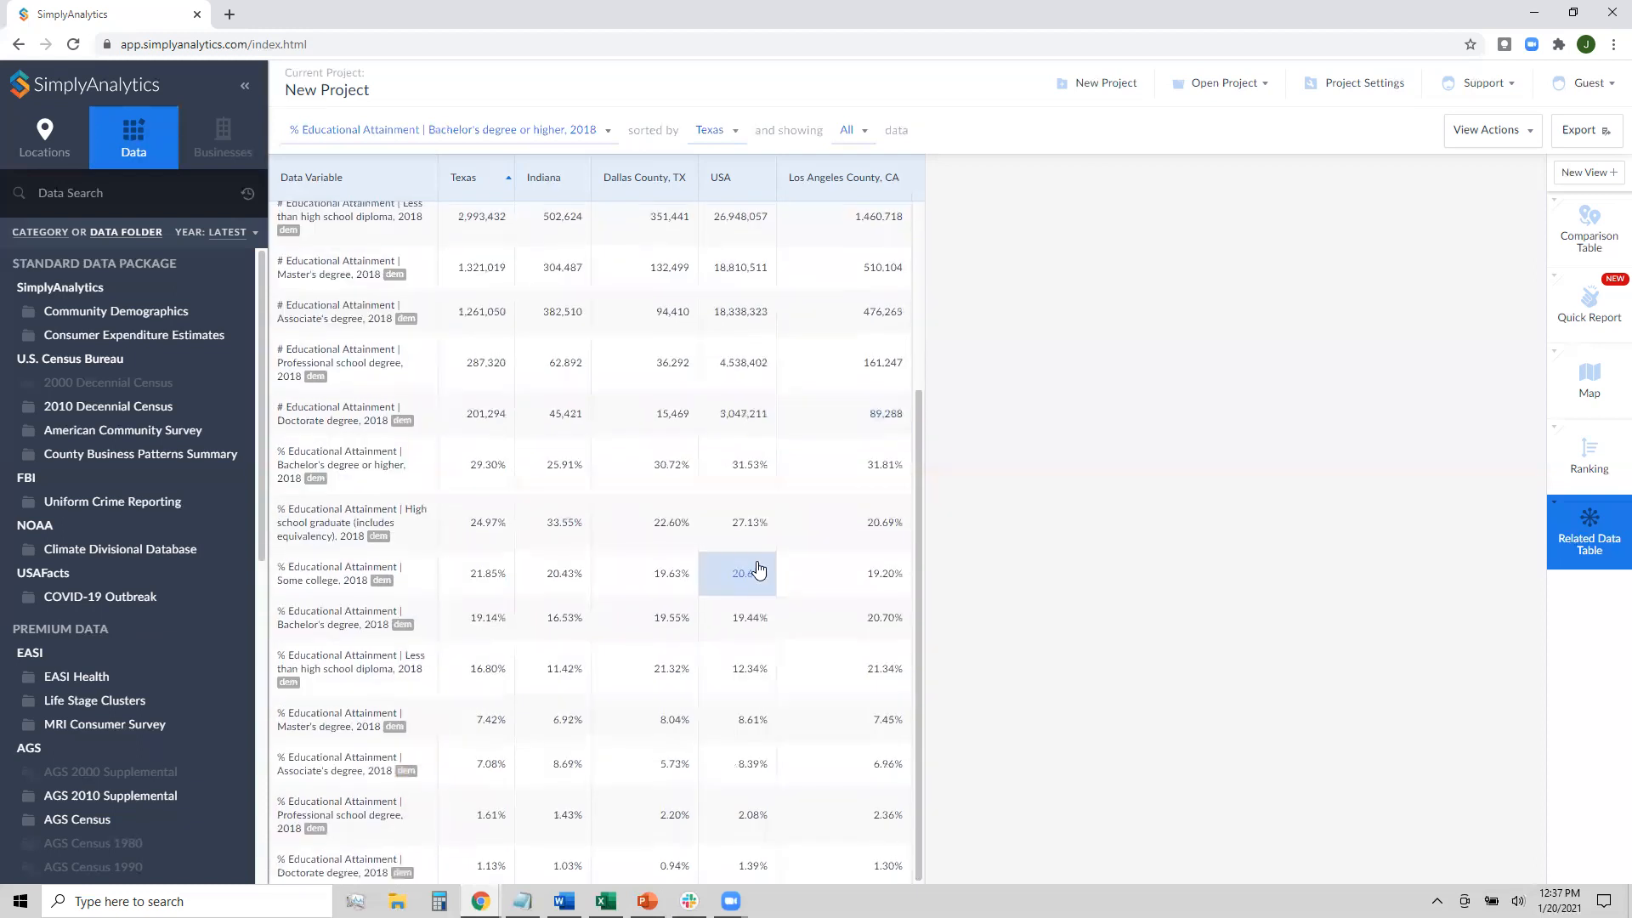
scroll(807, 563, up, 5)
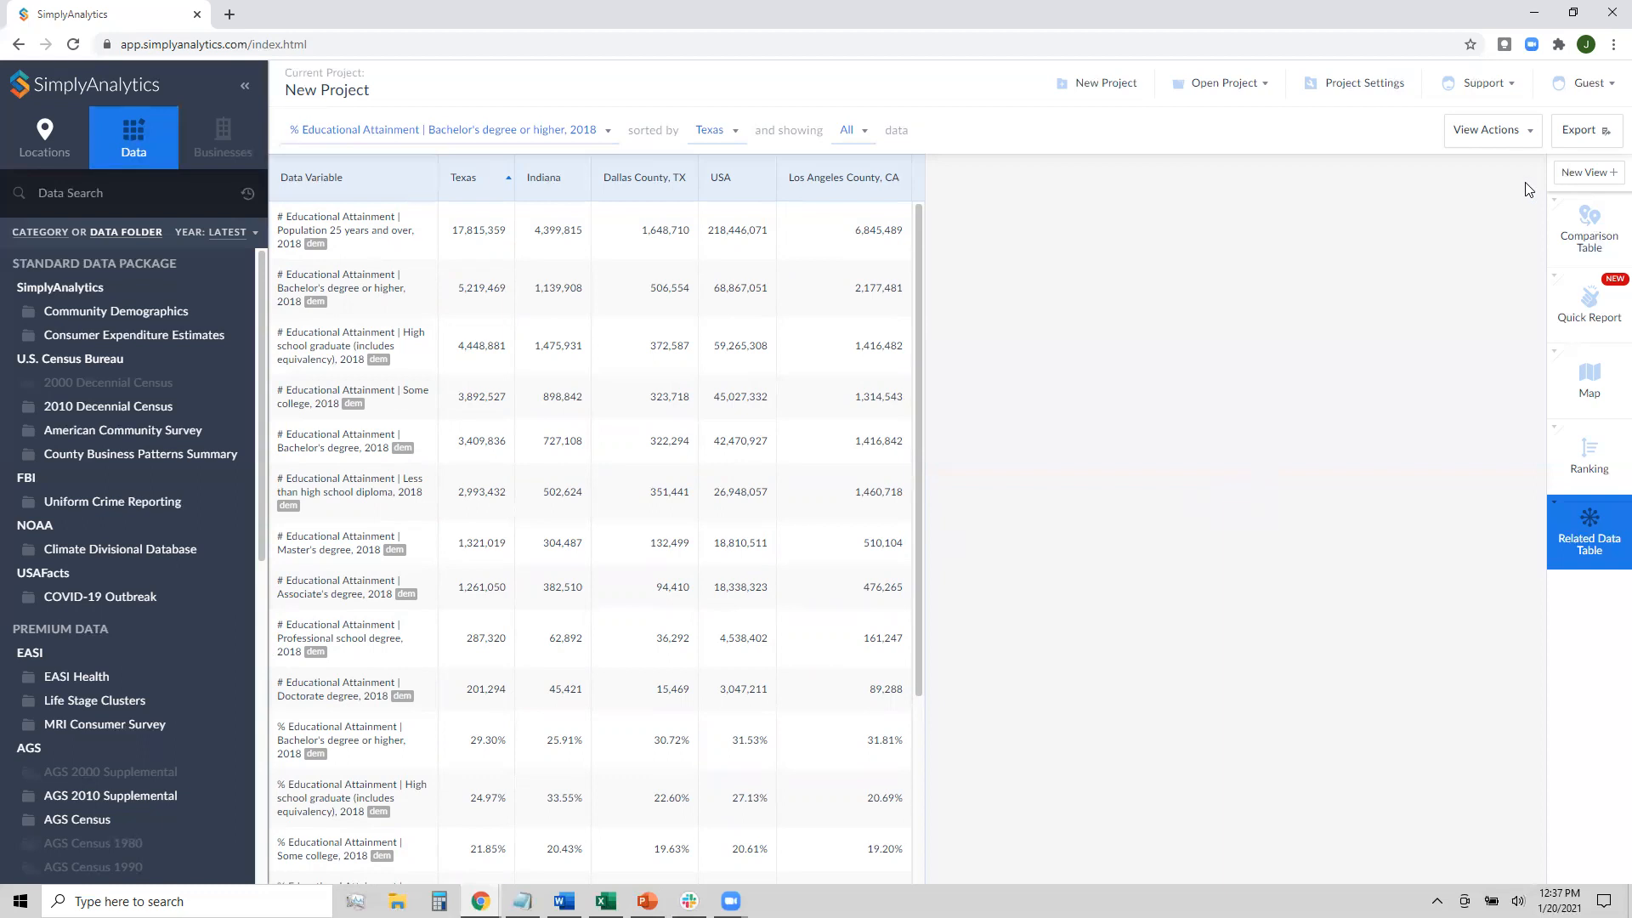
Add a bar chart of COVID-19 prevalence as of January 31, 2020, excluding 75203, Dallas, TX
click(1579, 176)
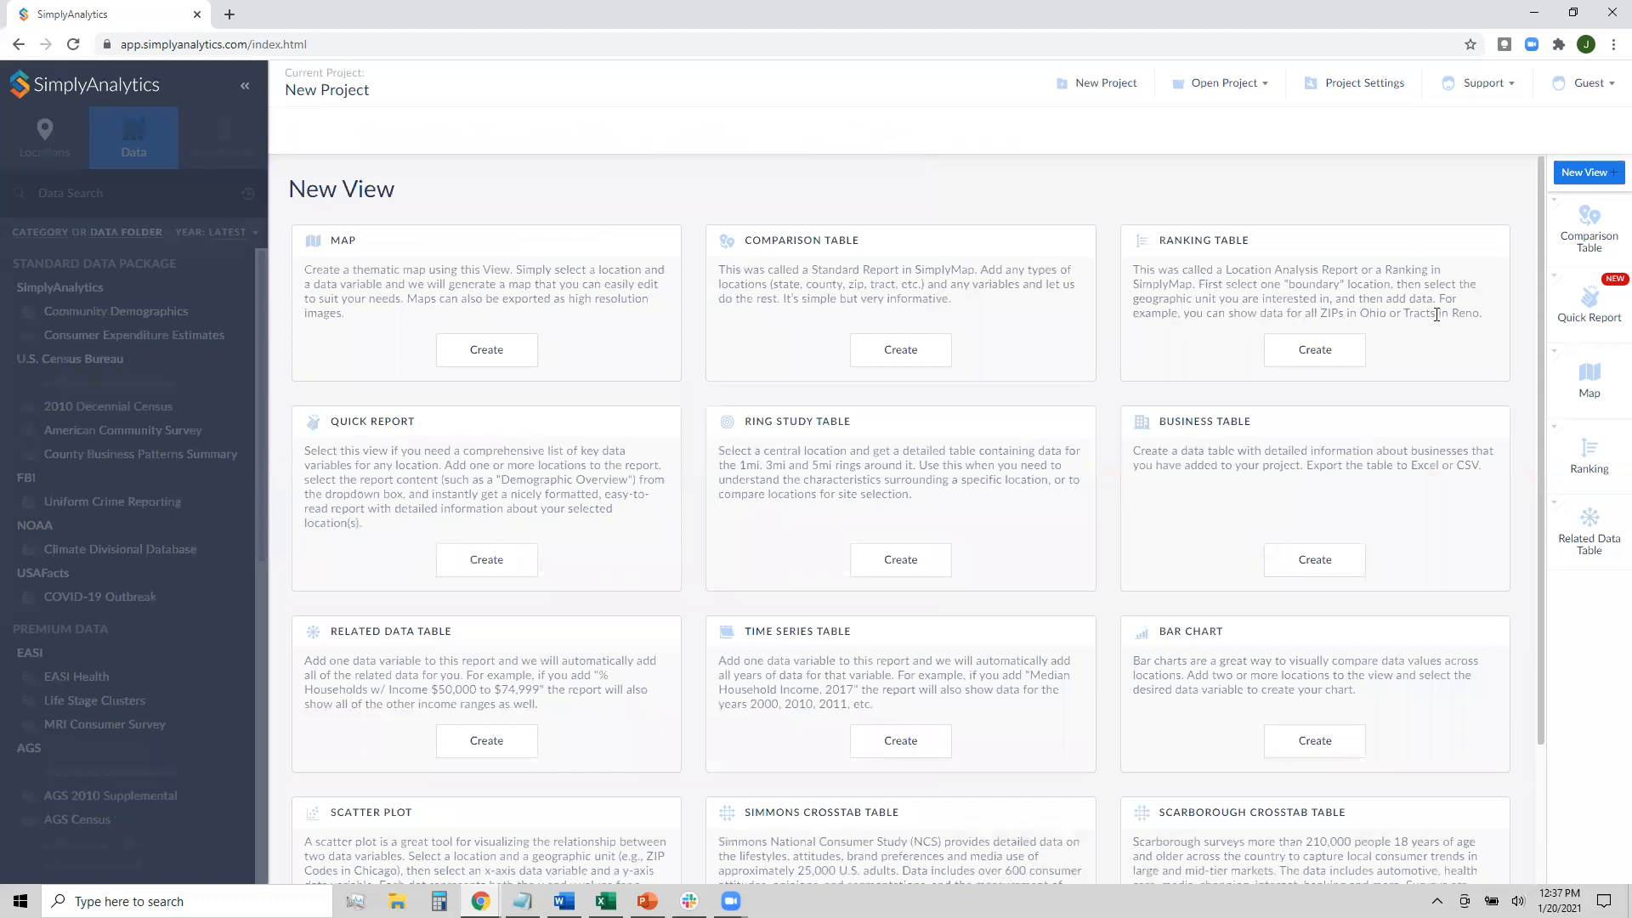
scroll(1436, 314, down, 2)
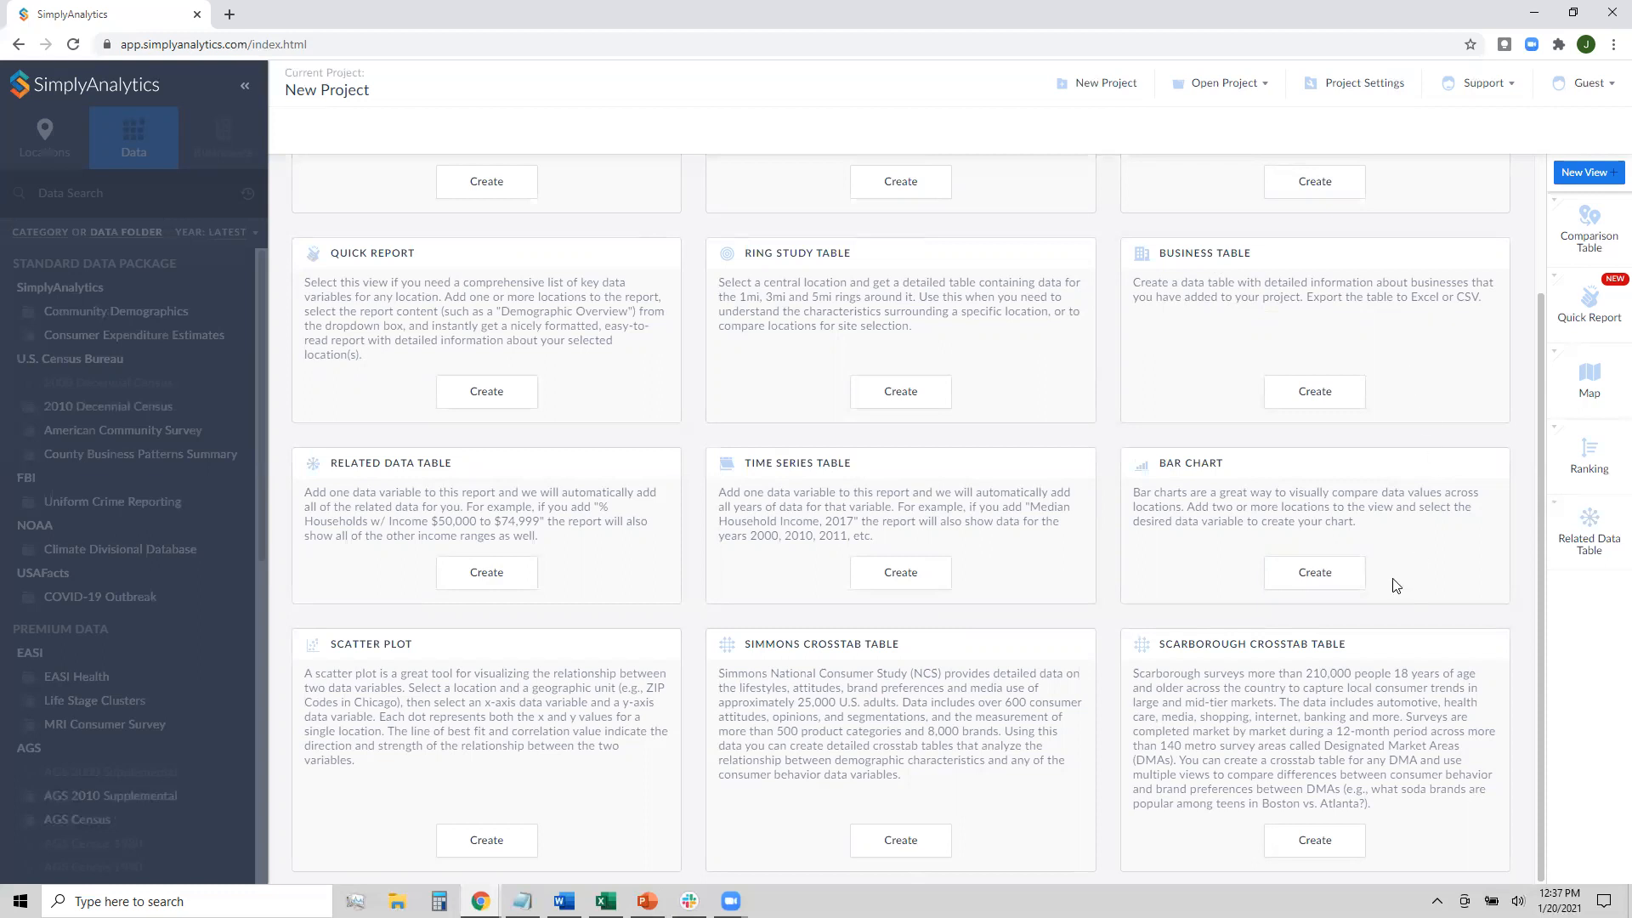
click(1330, 592)
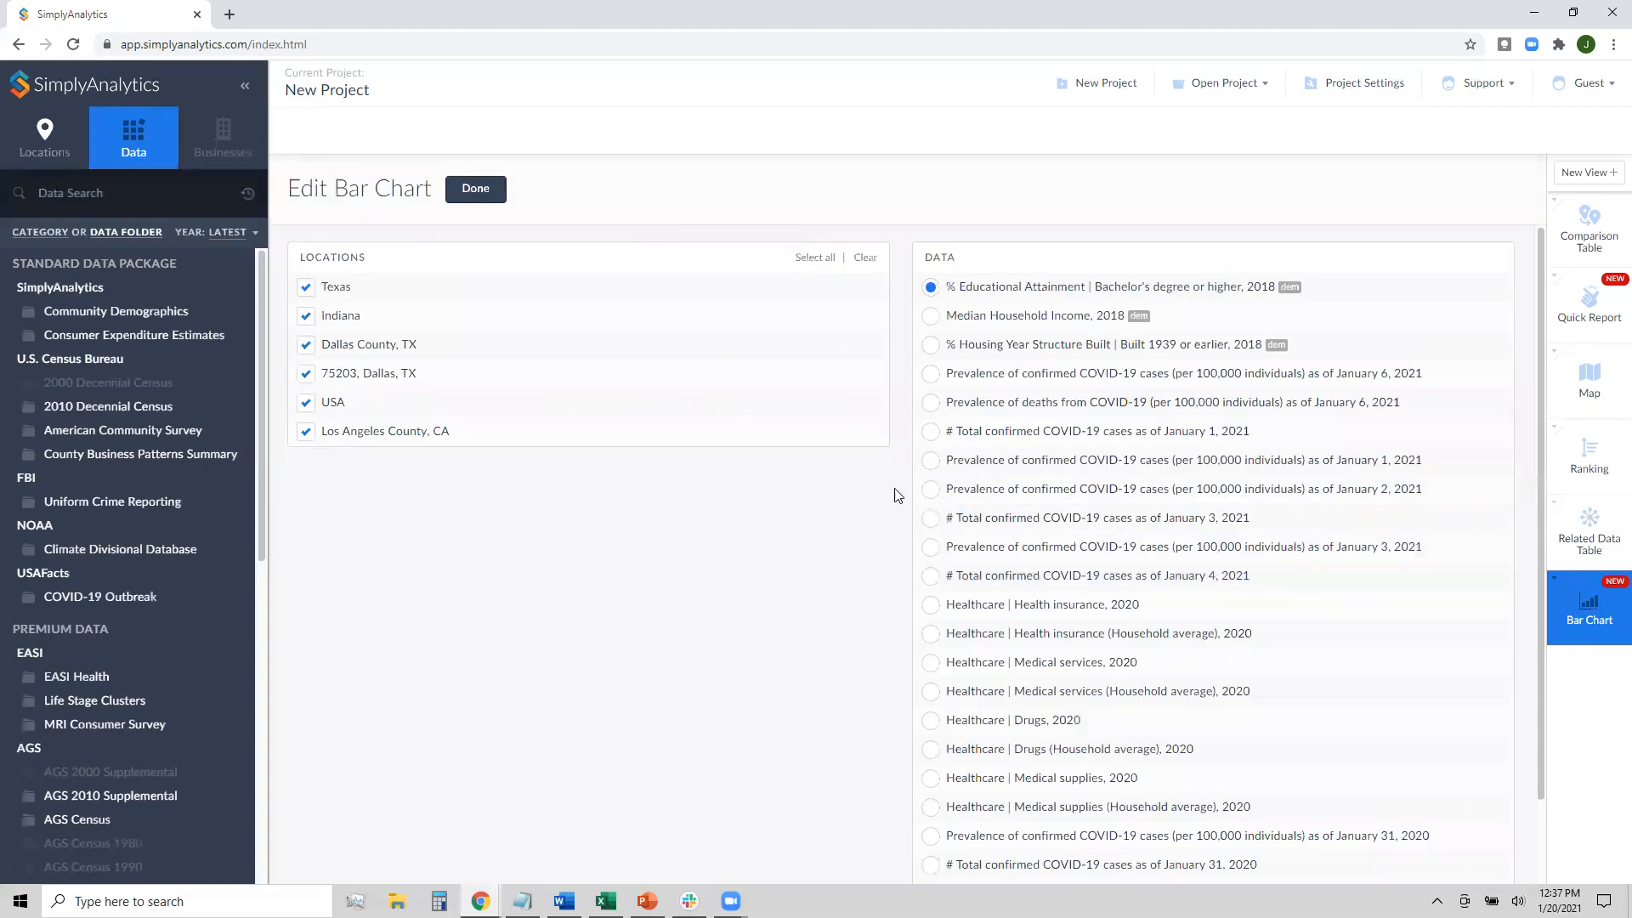
click(446, 375)
scroll(1216, 400, down, 1)
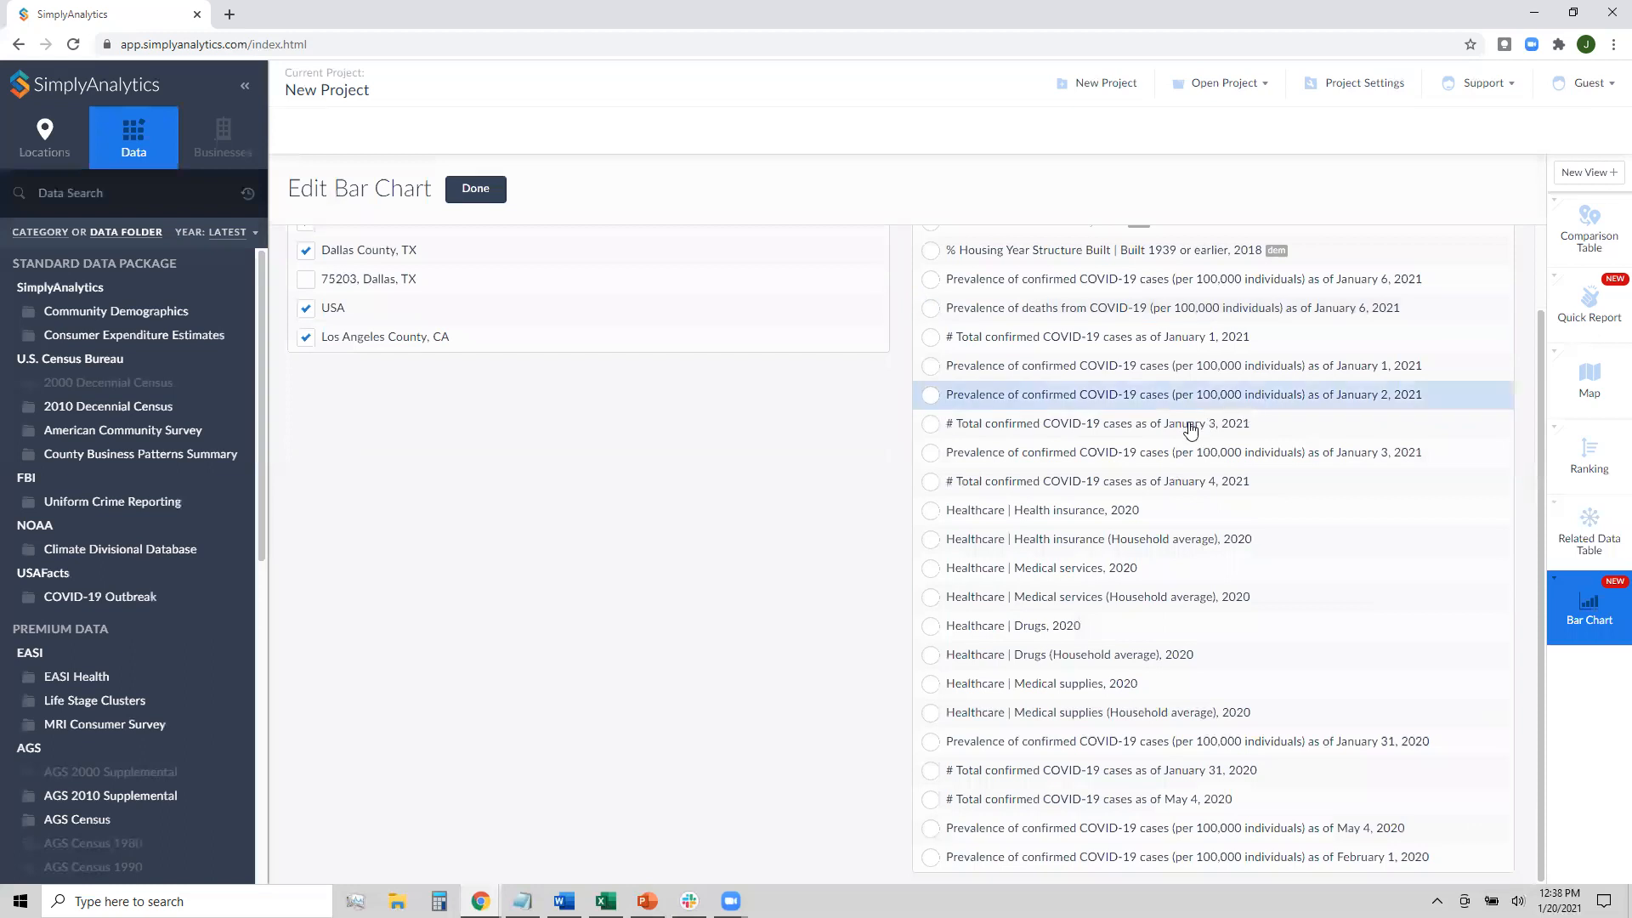
scroll(1184, 426, up, 1)
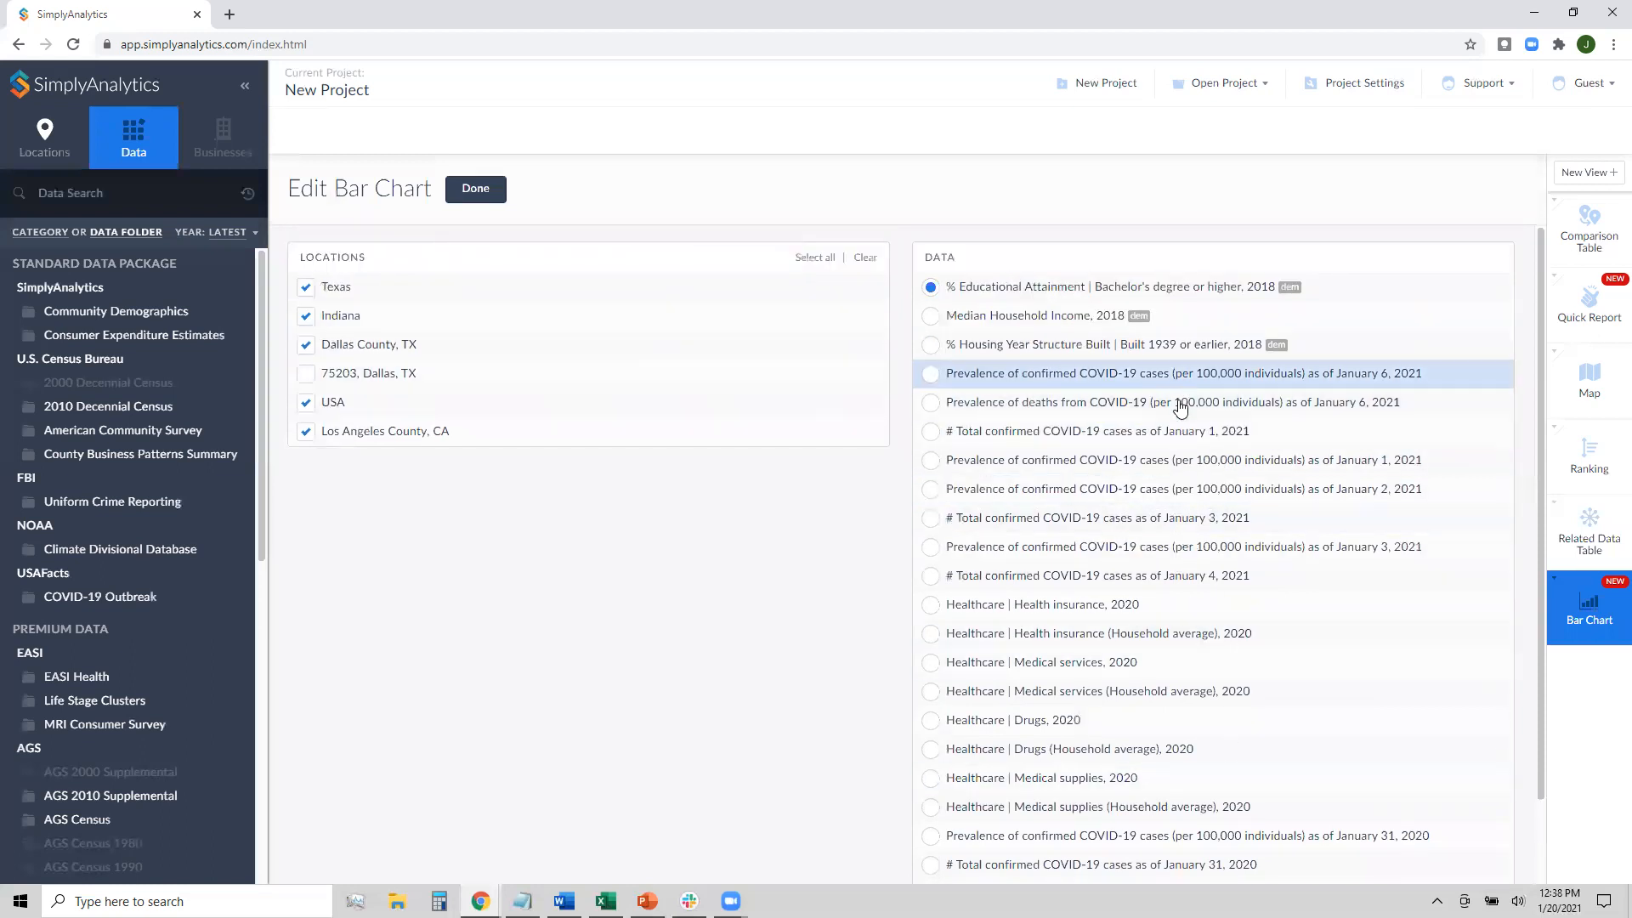
scroll(1177, 422, down, 1)
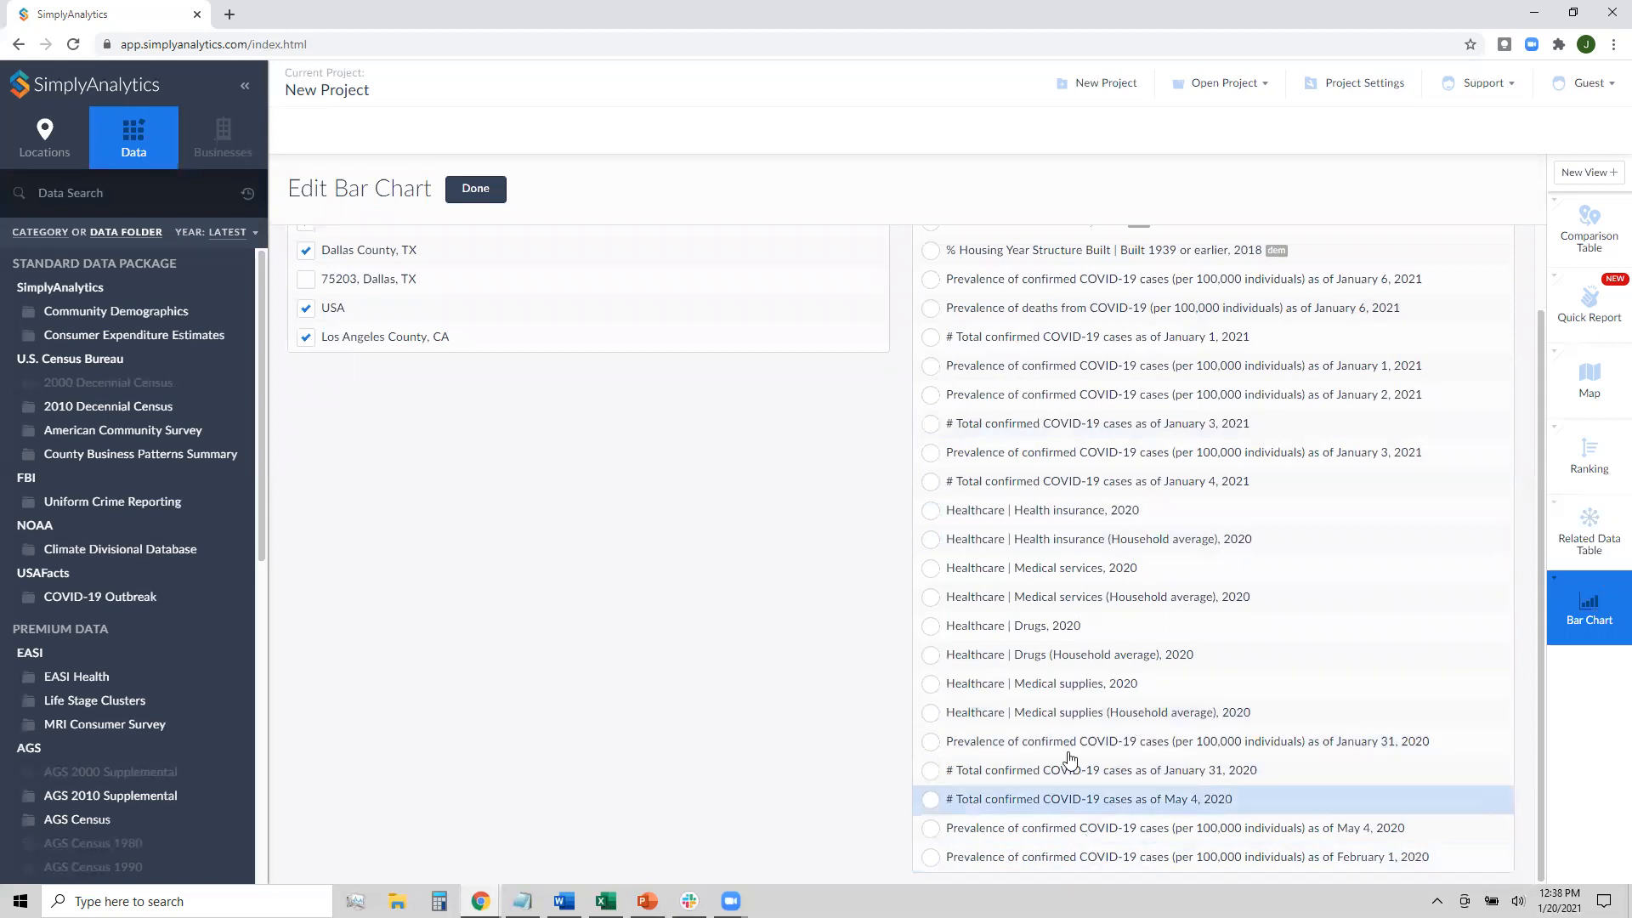
click(1117, 834)
click(1174, 748)
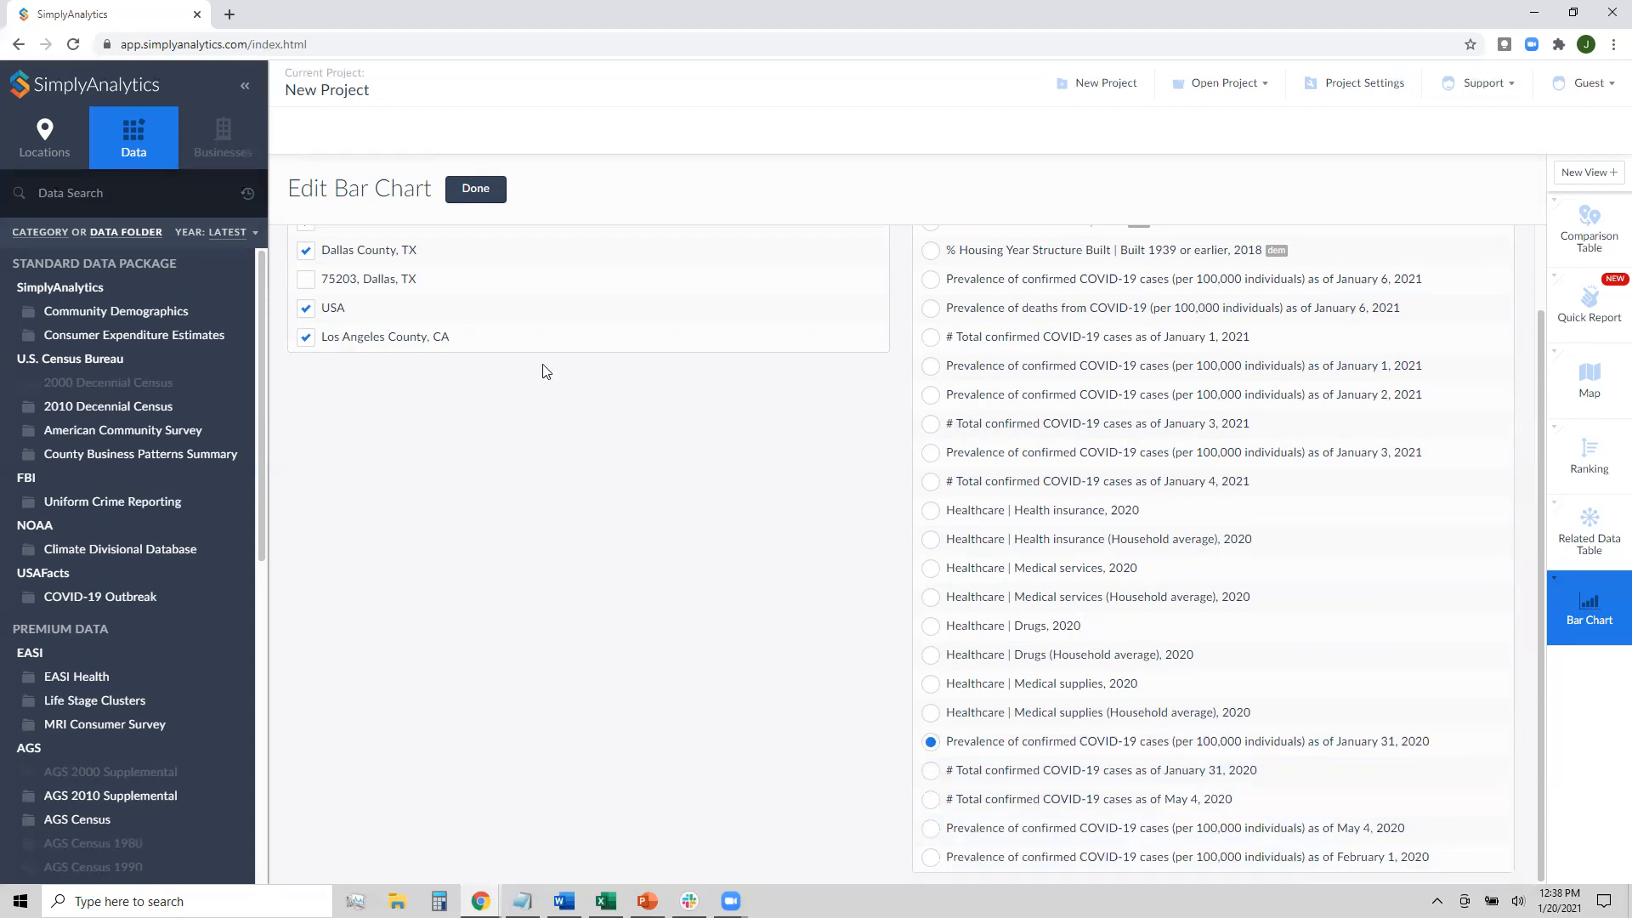
click(490, 198)
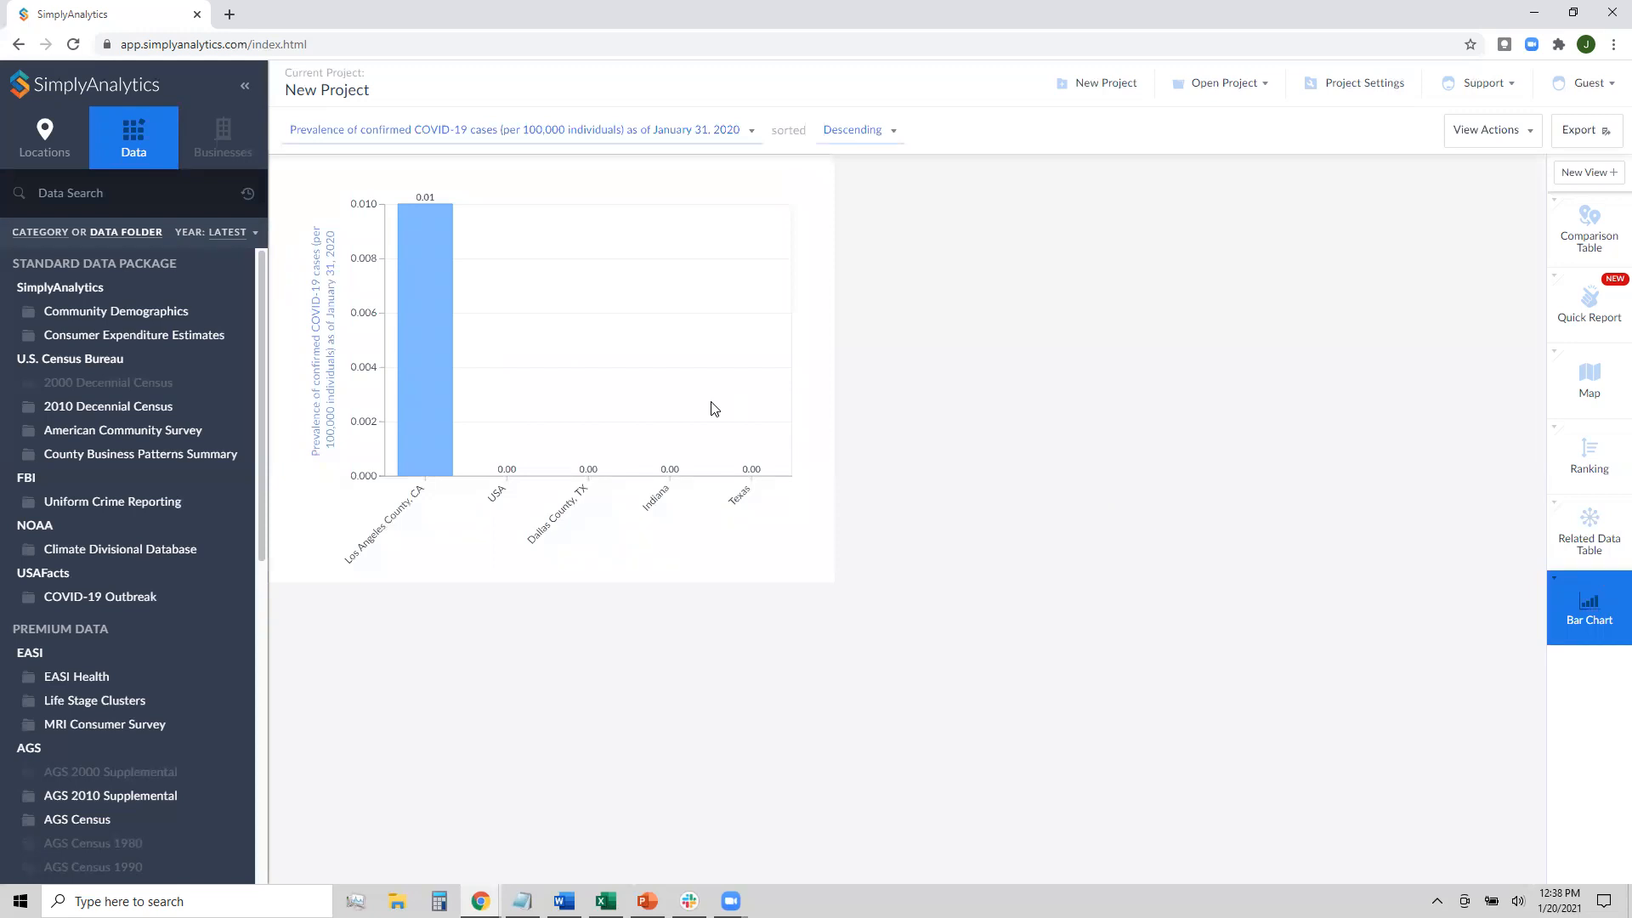
Change the bar chart variable to # Total confirmed COVID-19 cases as of January 4, 2021
click(524, 133)
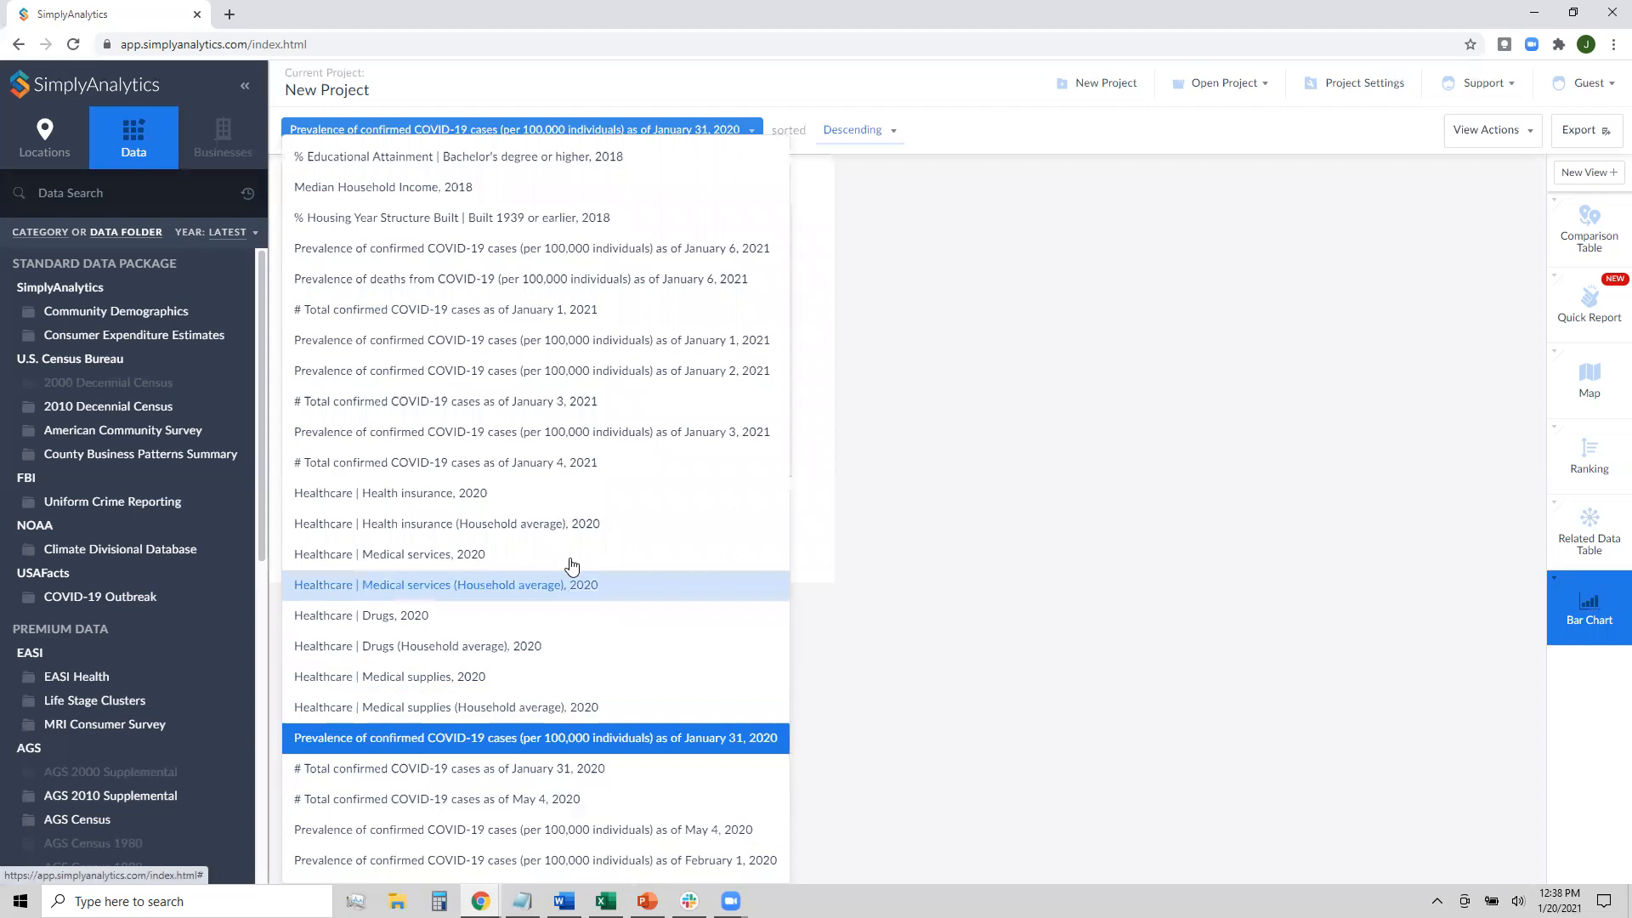
click(544, 463)
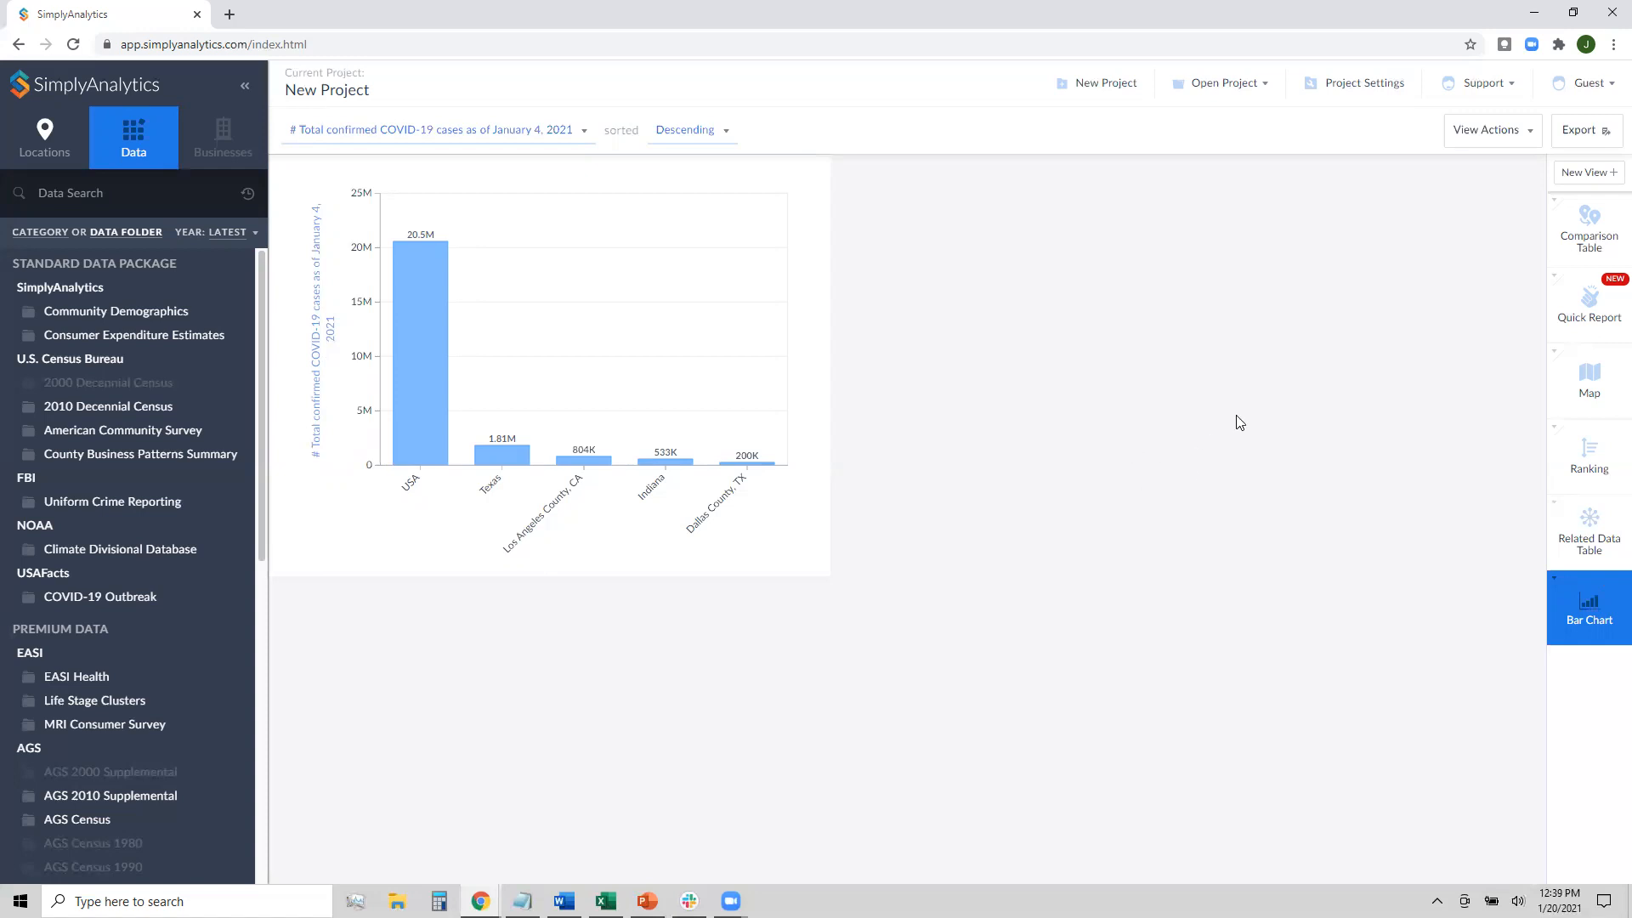
Add a USA scatter plot of January 3, 2021 COVID-19 prevalence versus Median Household Income, 2018
click(1603, 174)
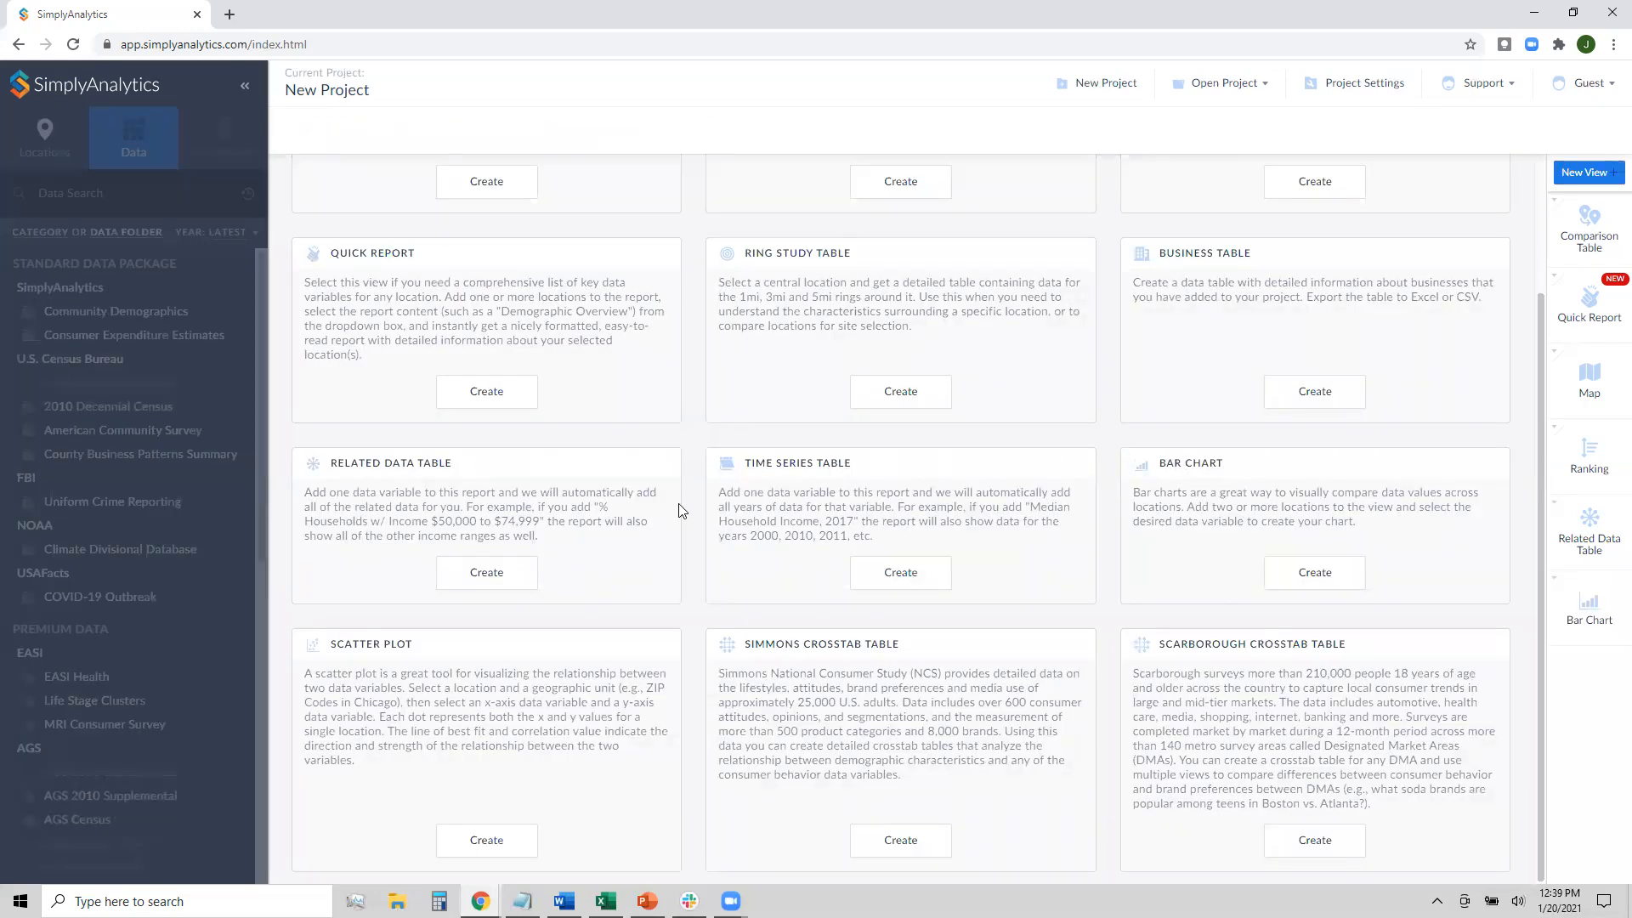
scroll(401, 692, up, 2)
scroll(310, 654, down, 2)
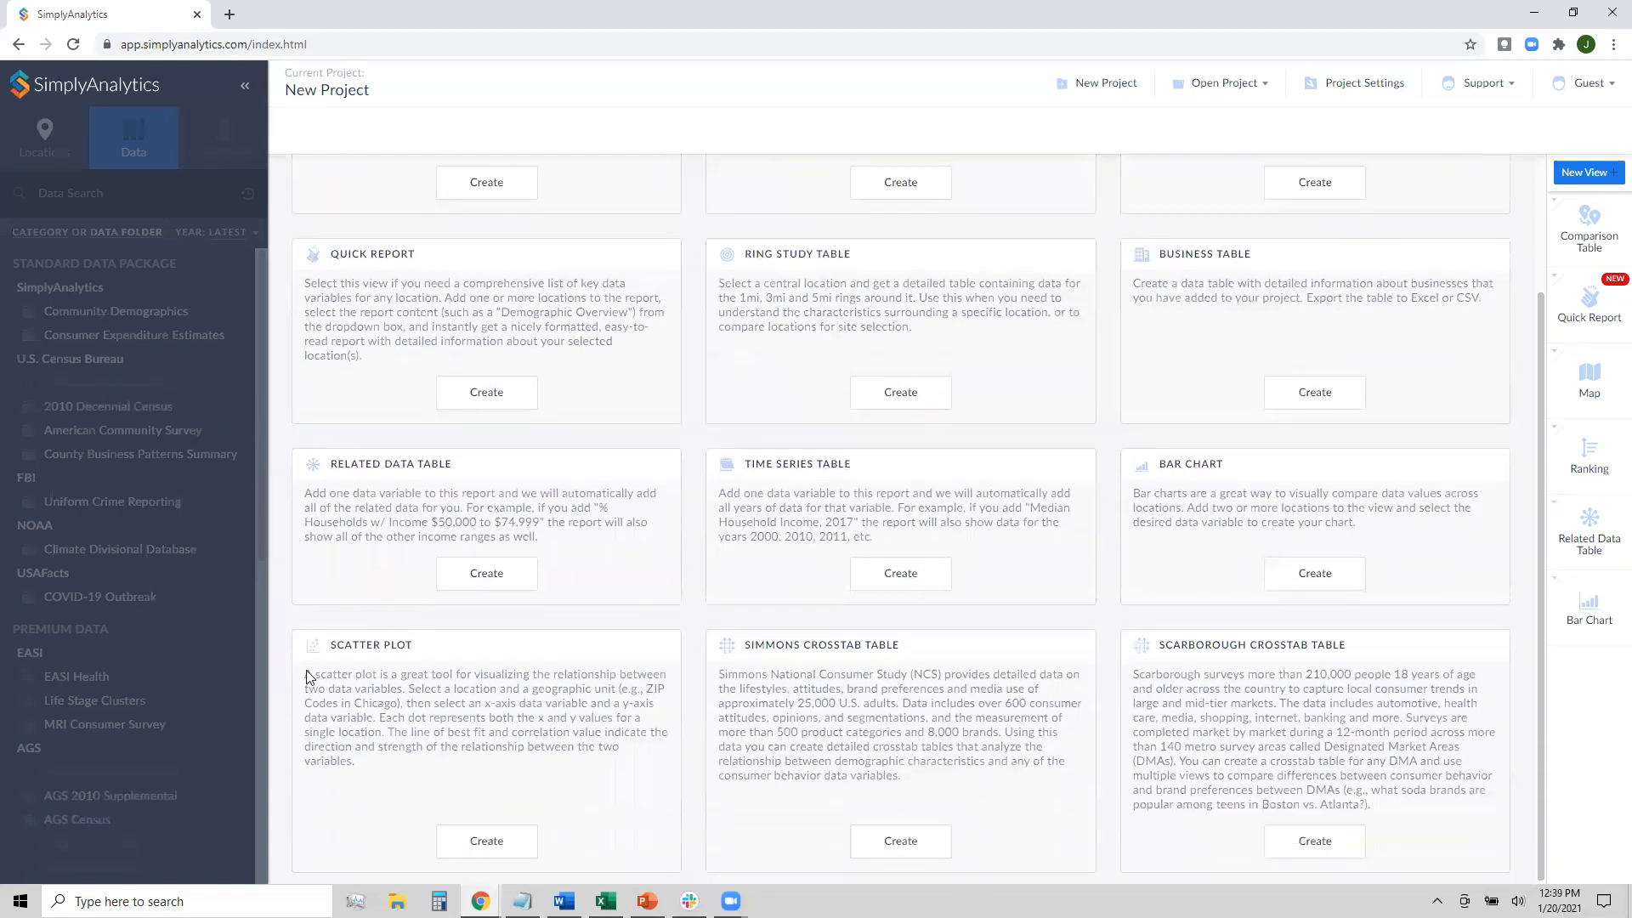
click(513, 845)
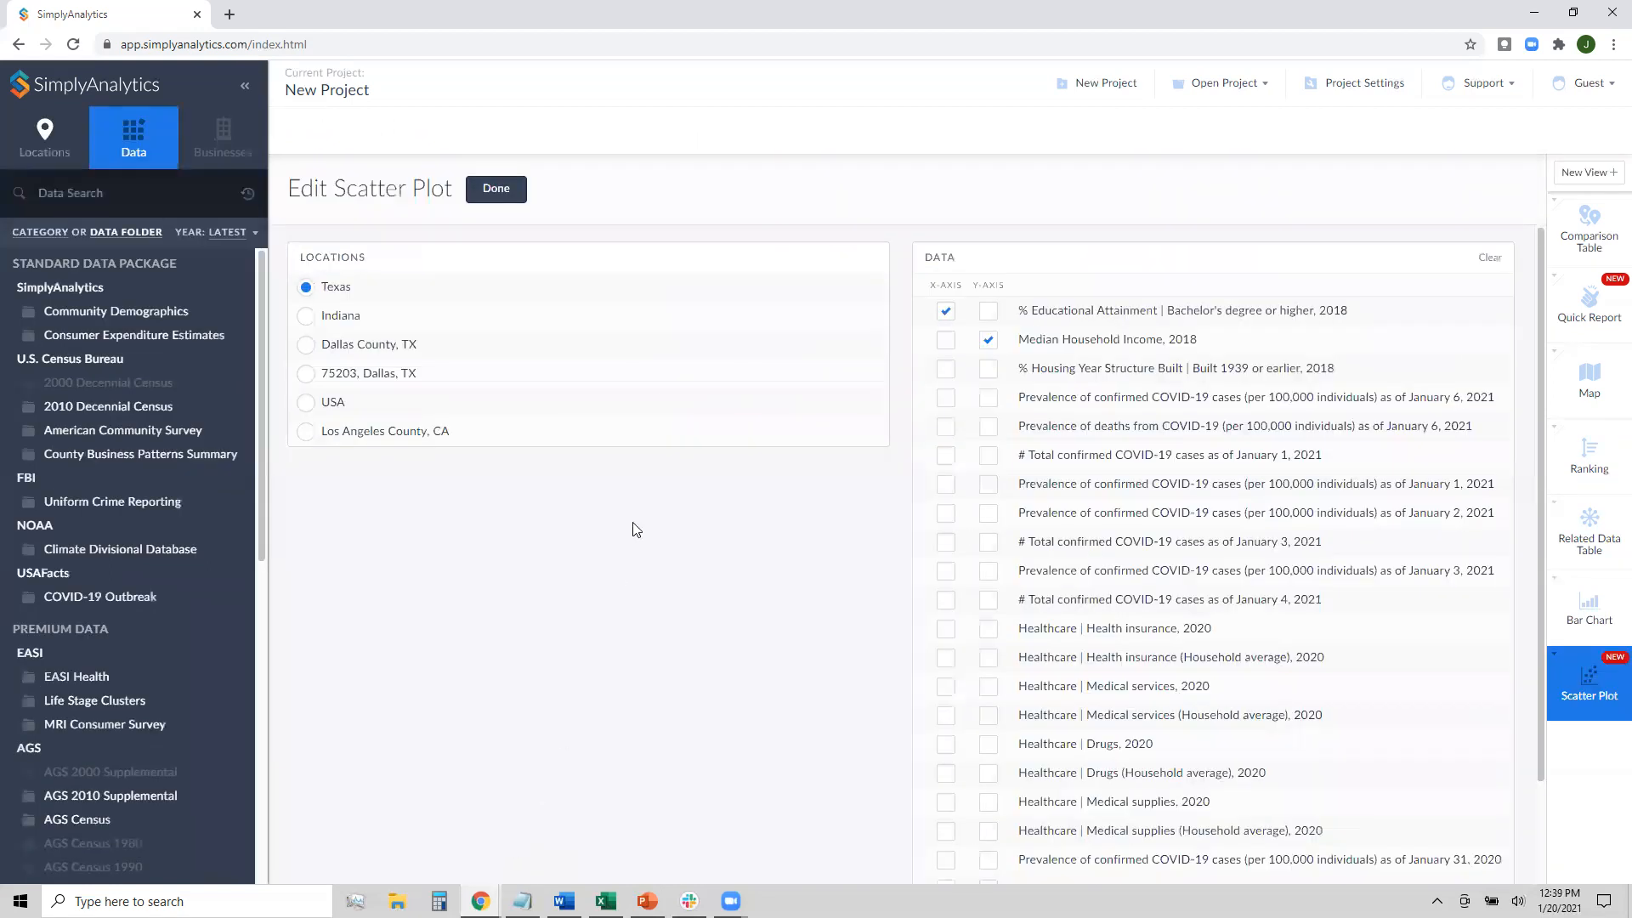
click(425, 408)
scroll(969, 552, down, 2)
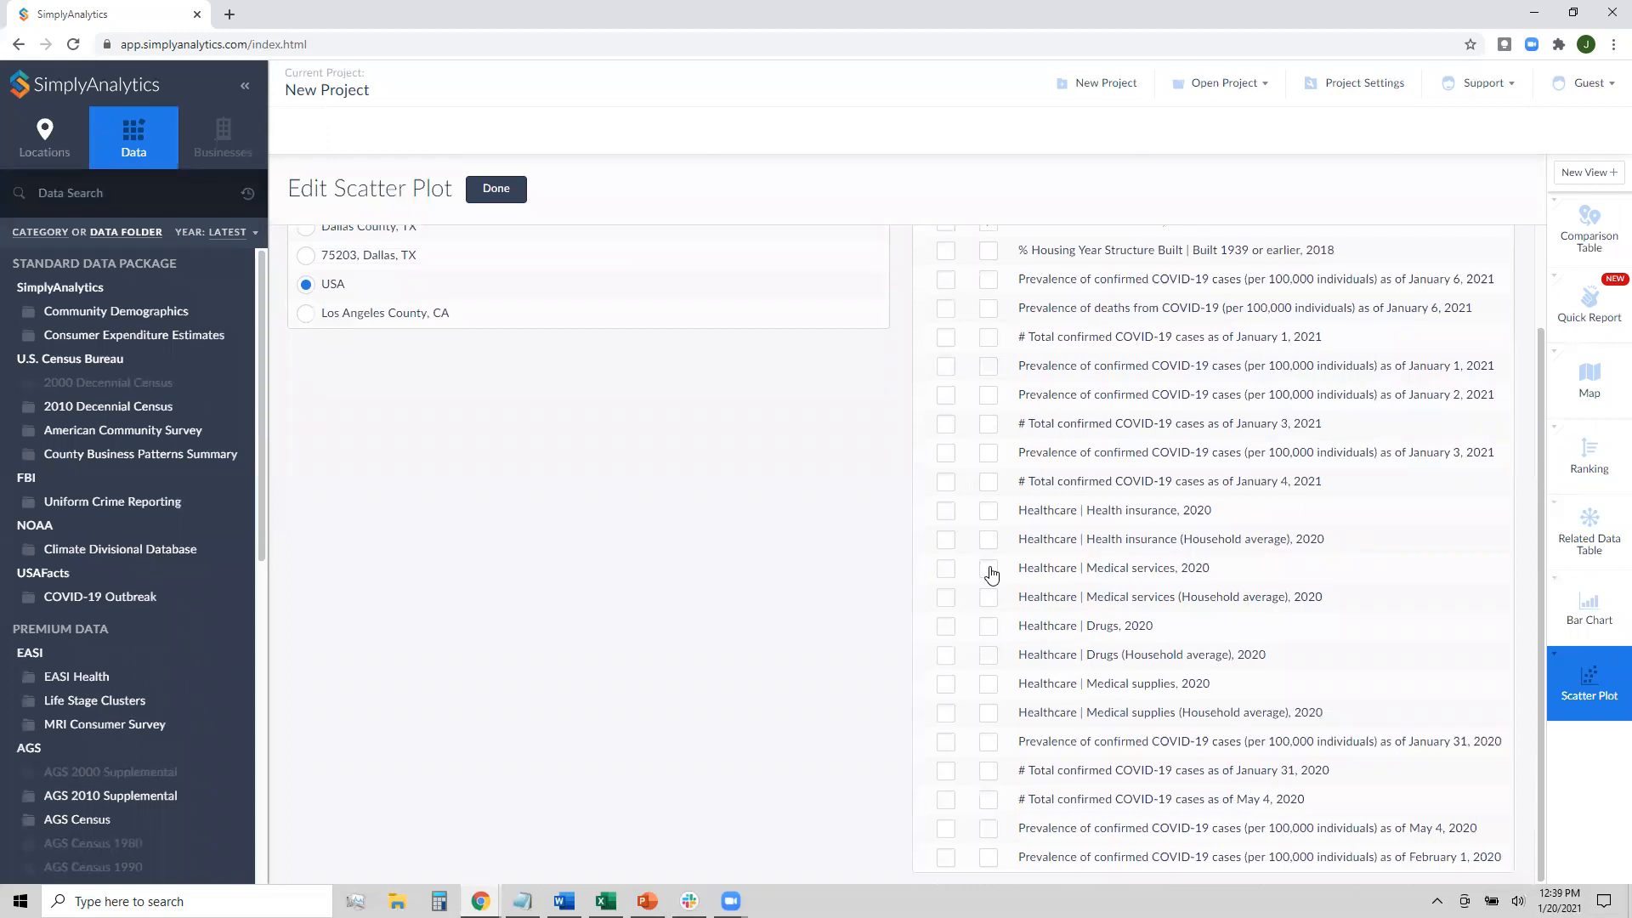
click(946, 457)
scroll(1079, 481, up, 2)
click(990, 342)
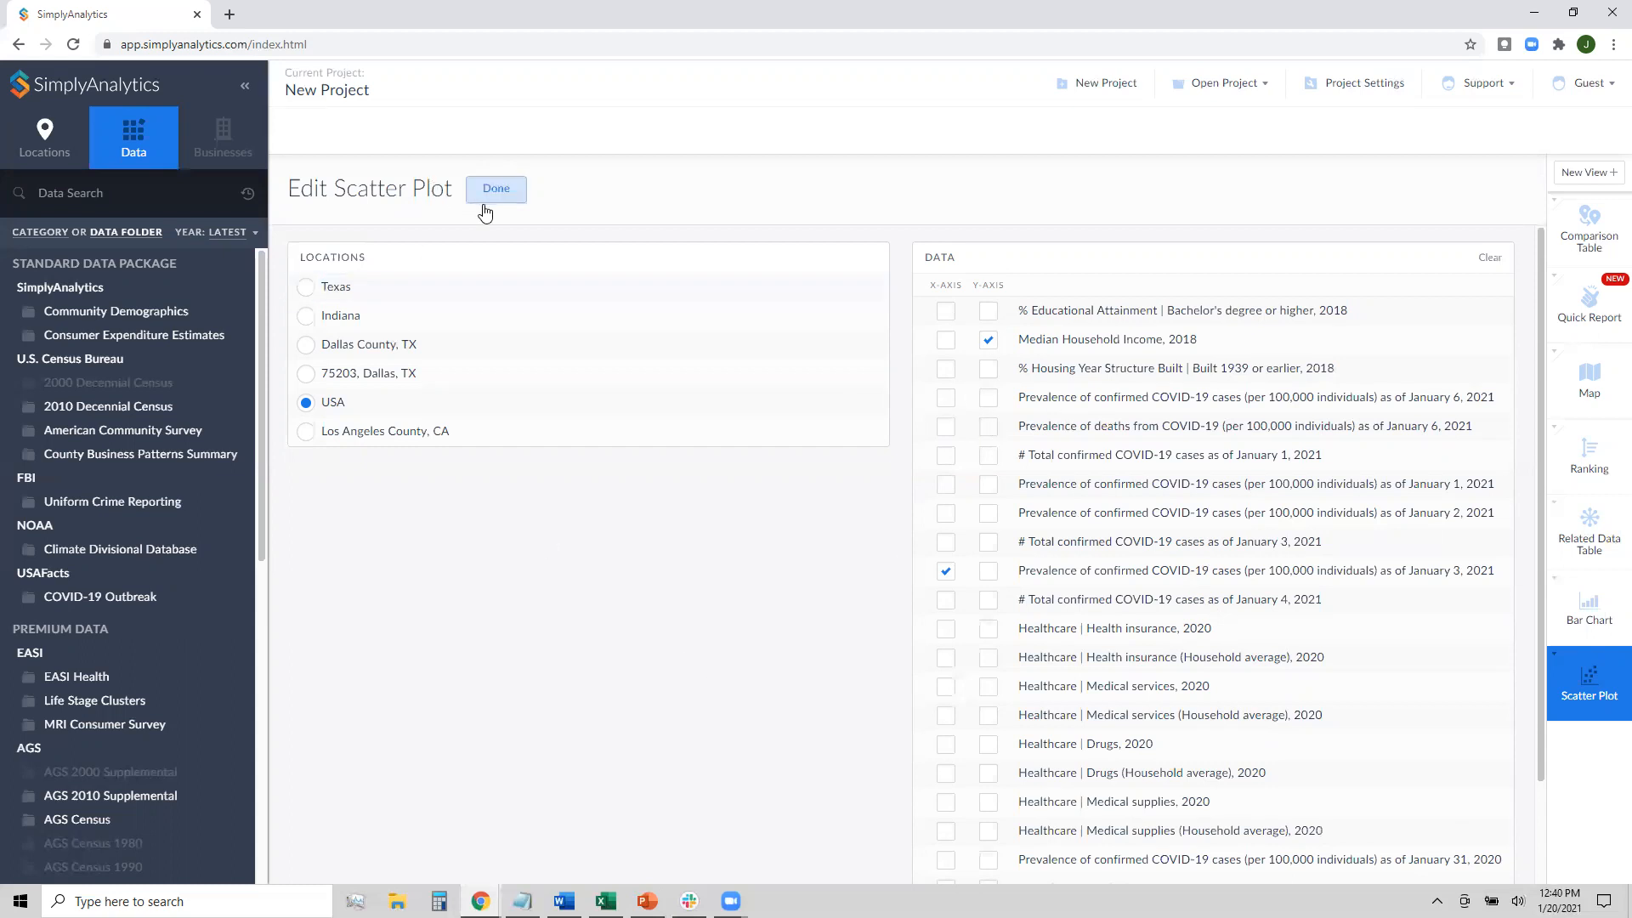
click(501, 190)
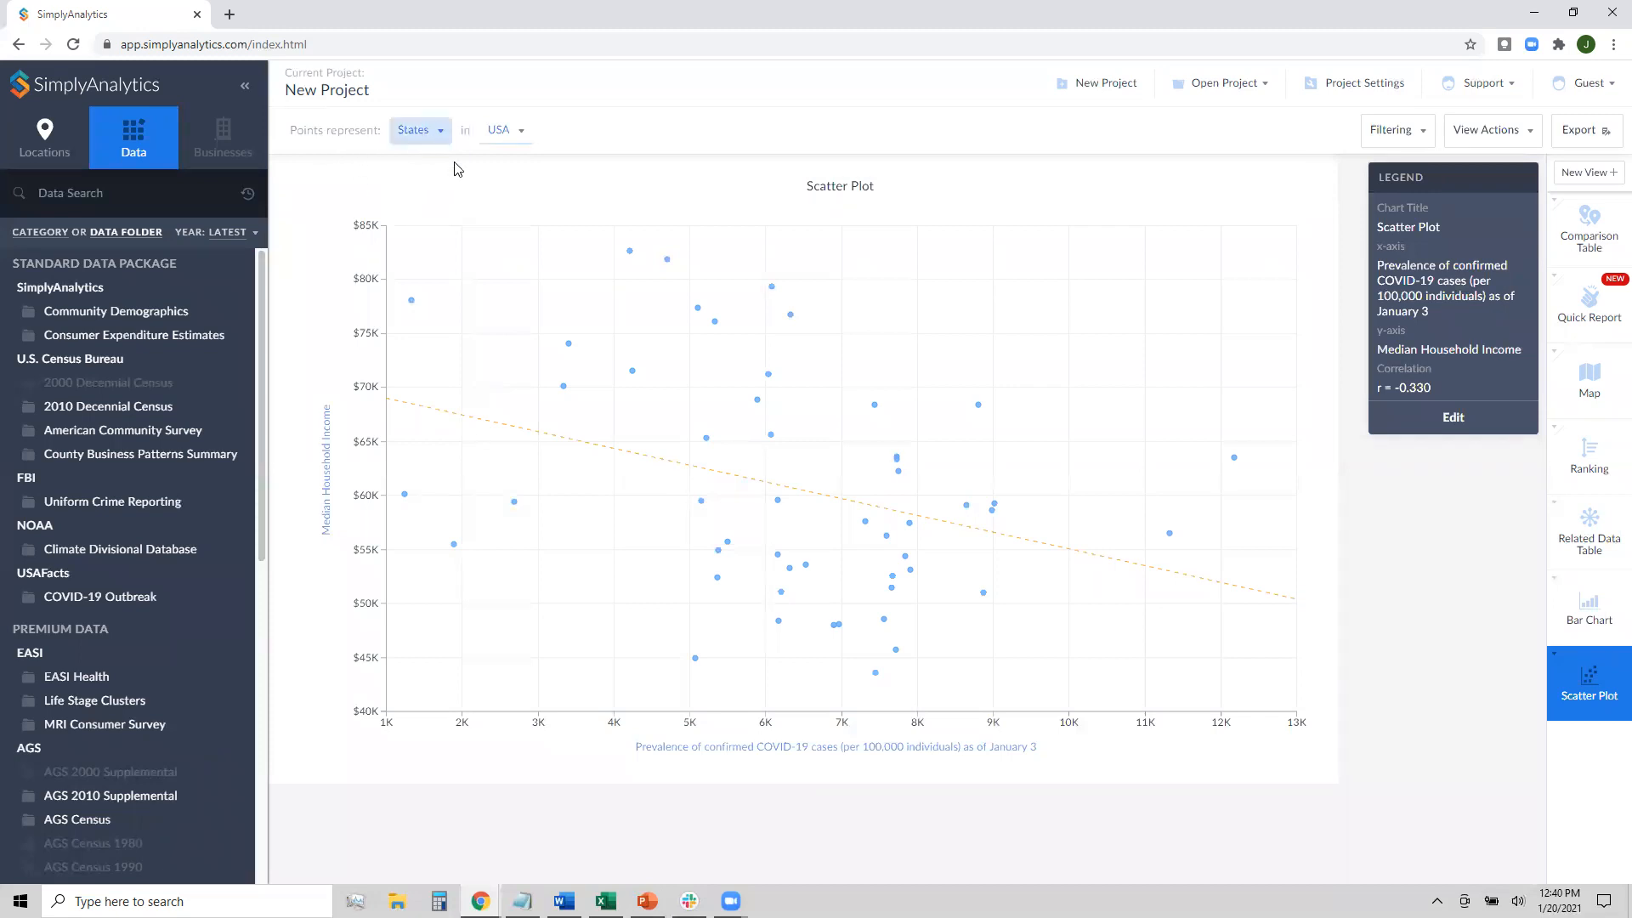
Make the scatter plot's points represent counties instead of states, then edit the legend settings
click(413, 130)
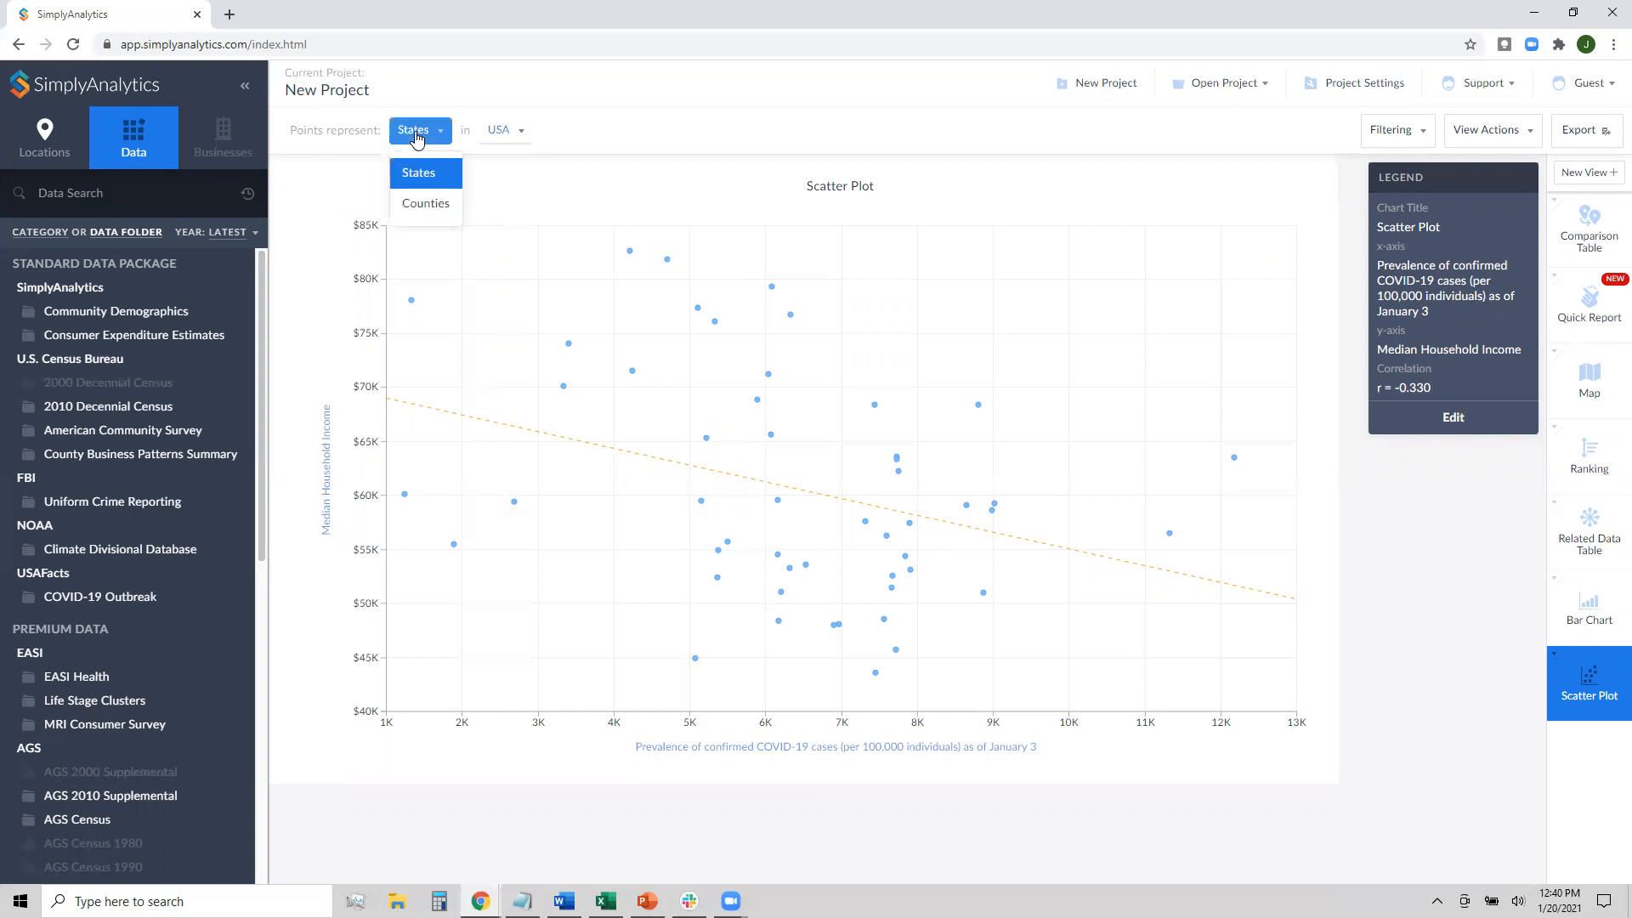
click(412, 210)
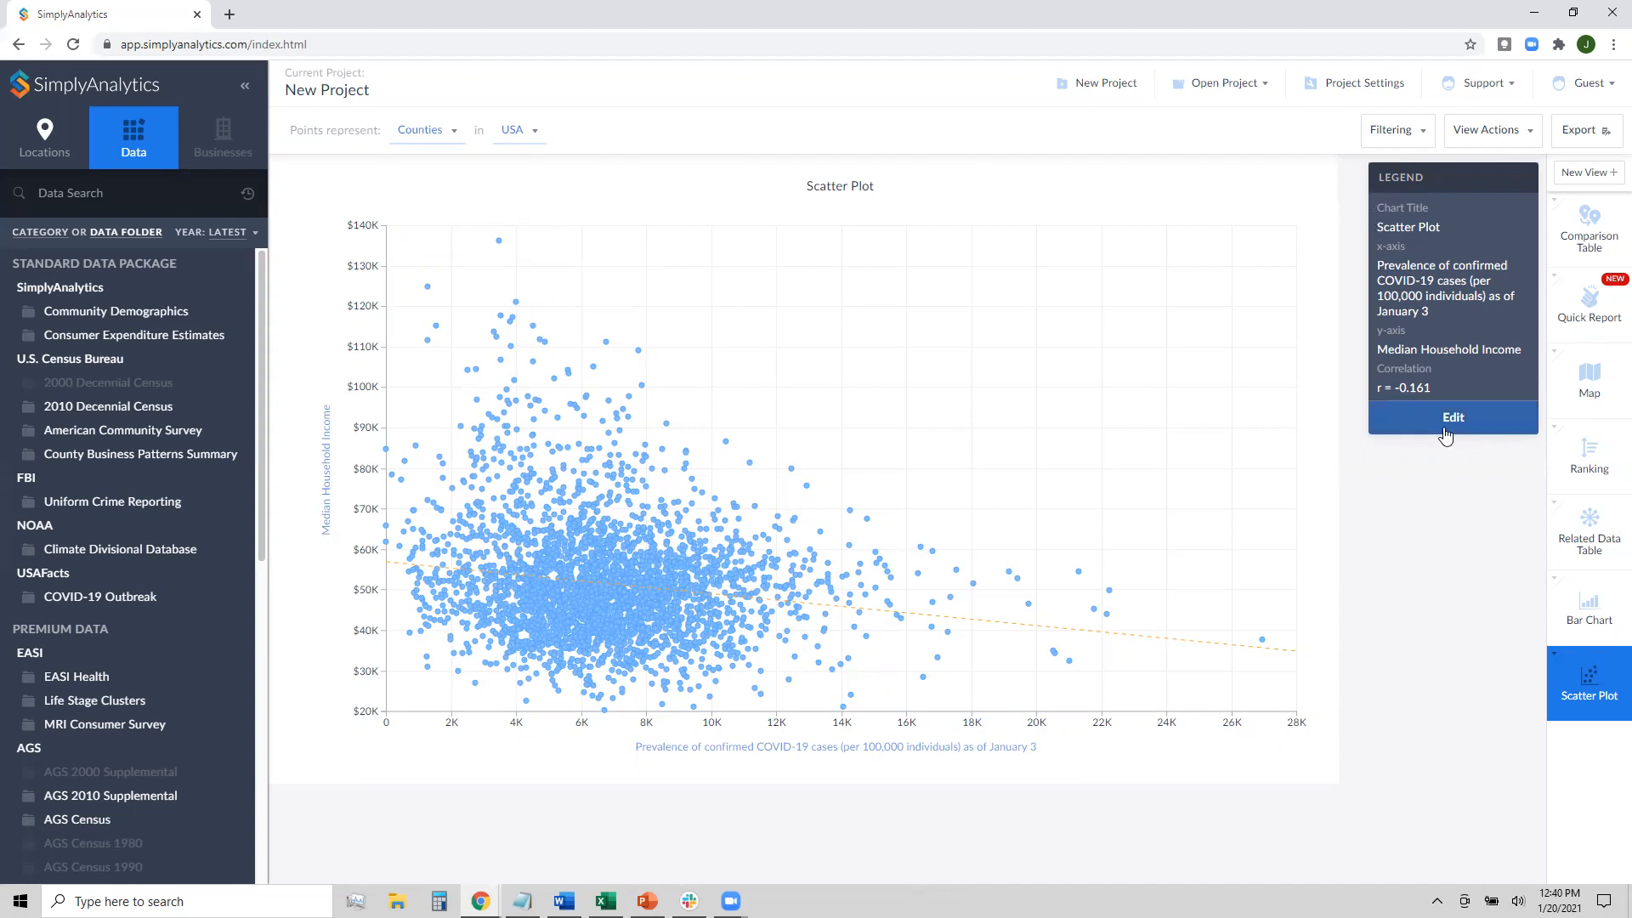
click(1446, 435)
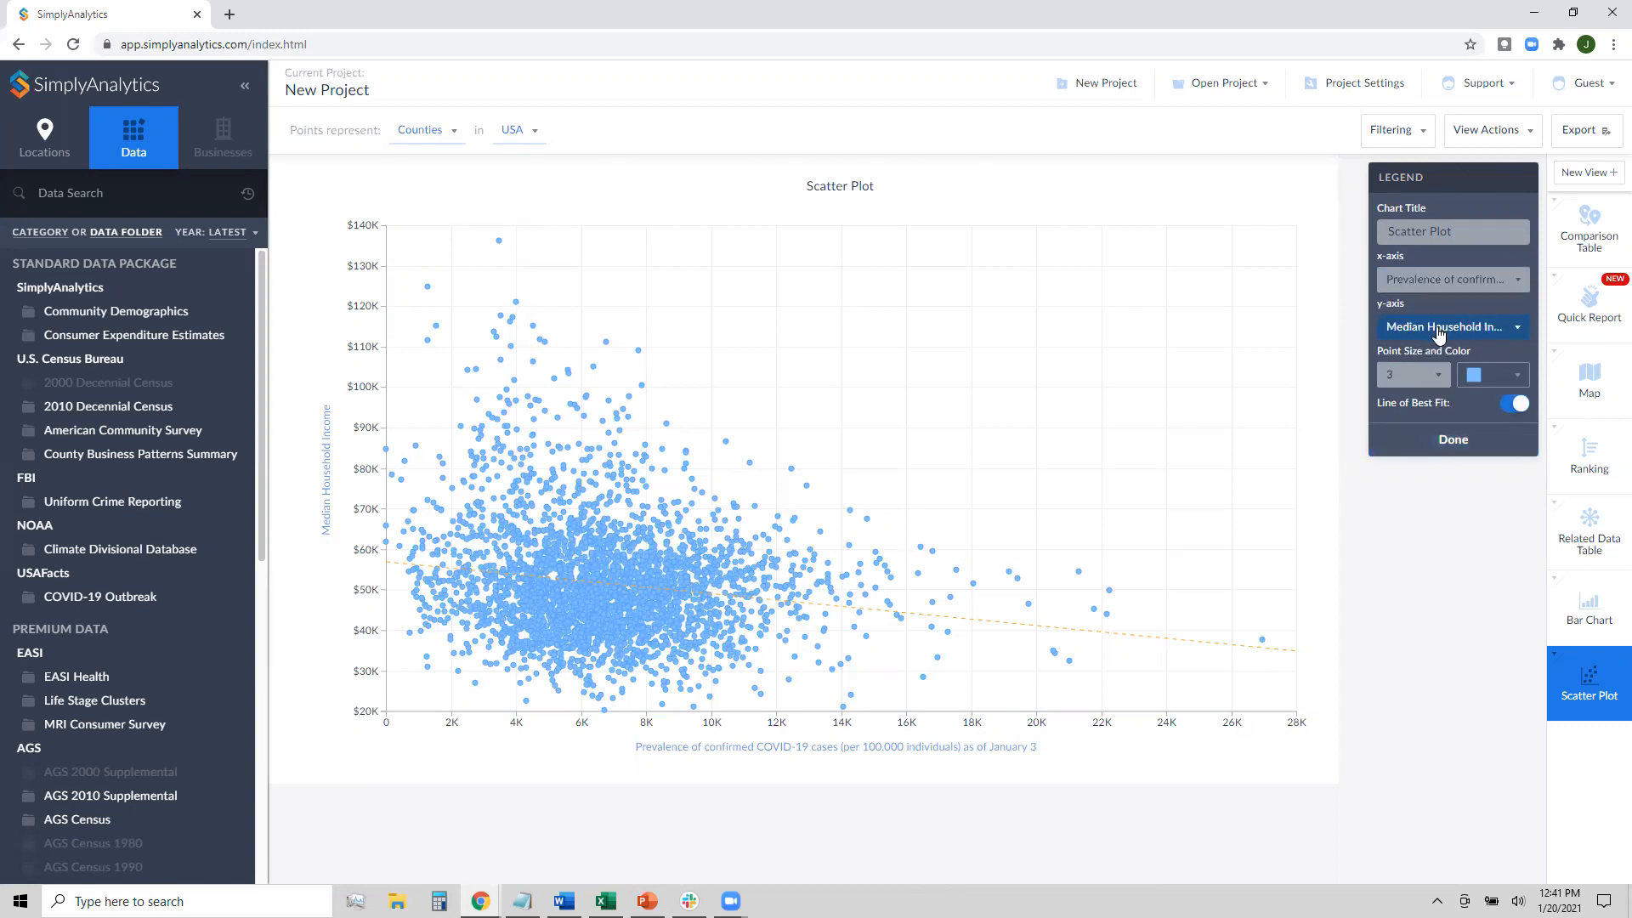
Put % Educational Attainment | Bachelor's degree or higher, 2018 on the scatter plot's y-axis
click(1439, 329)
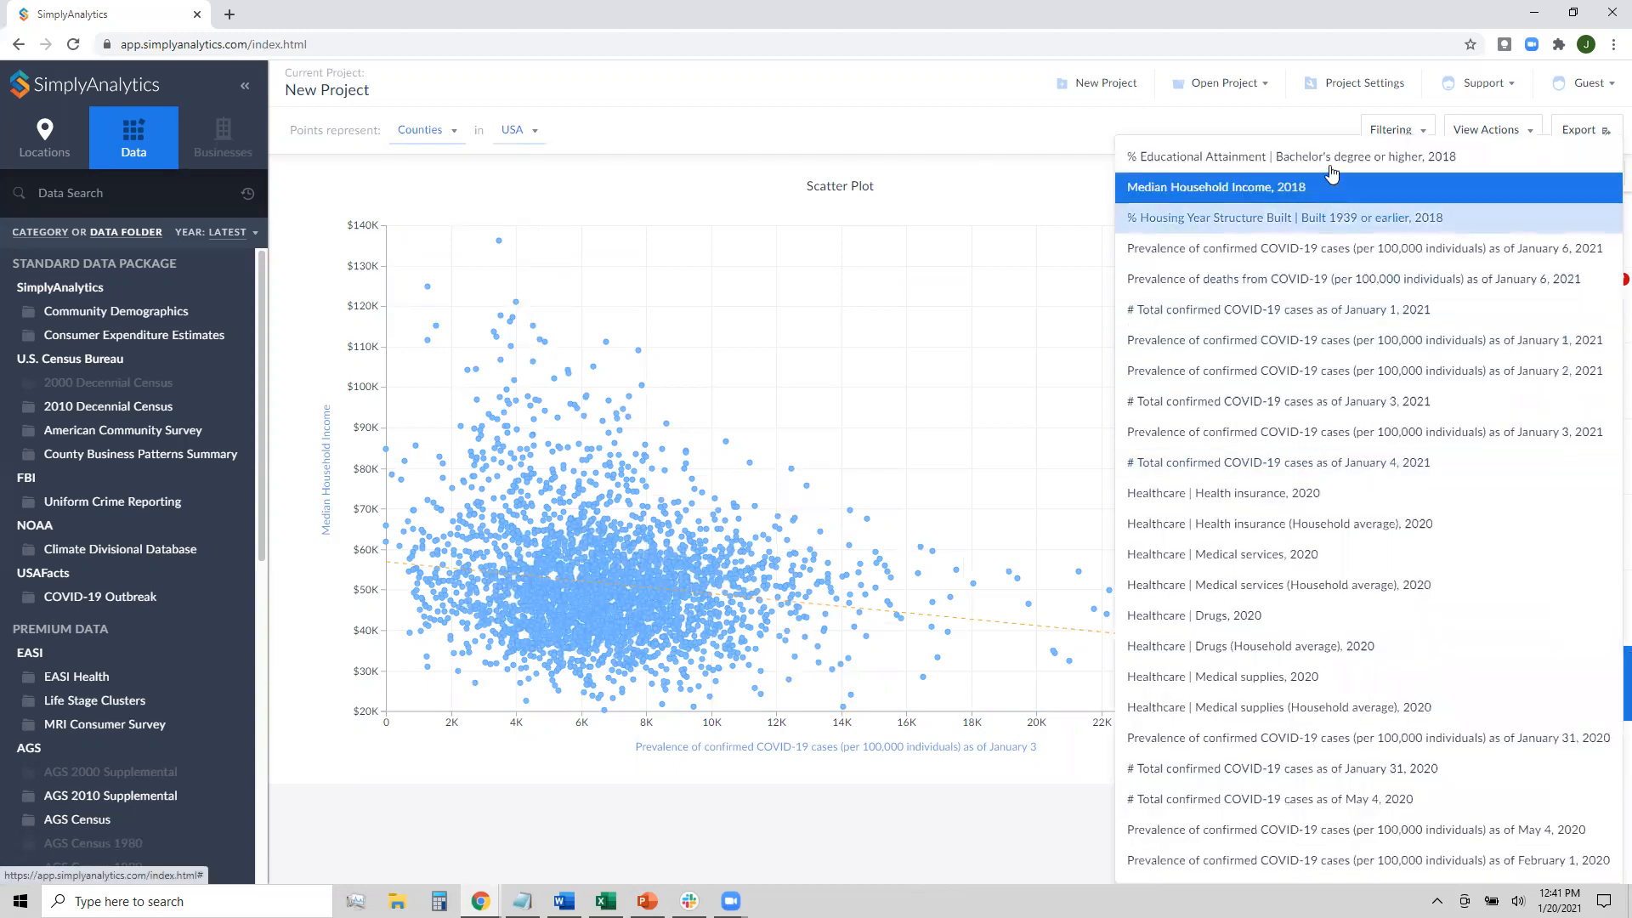
click(1330, 160)
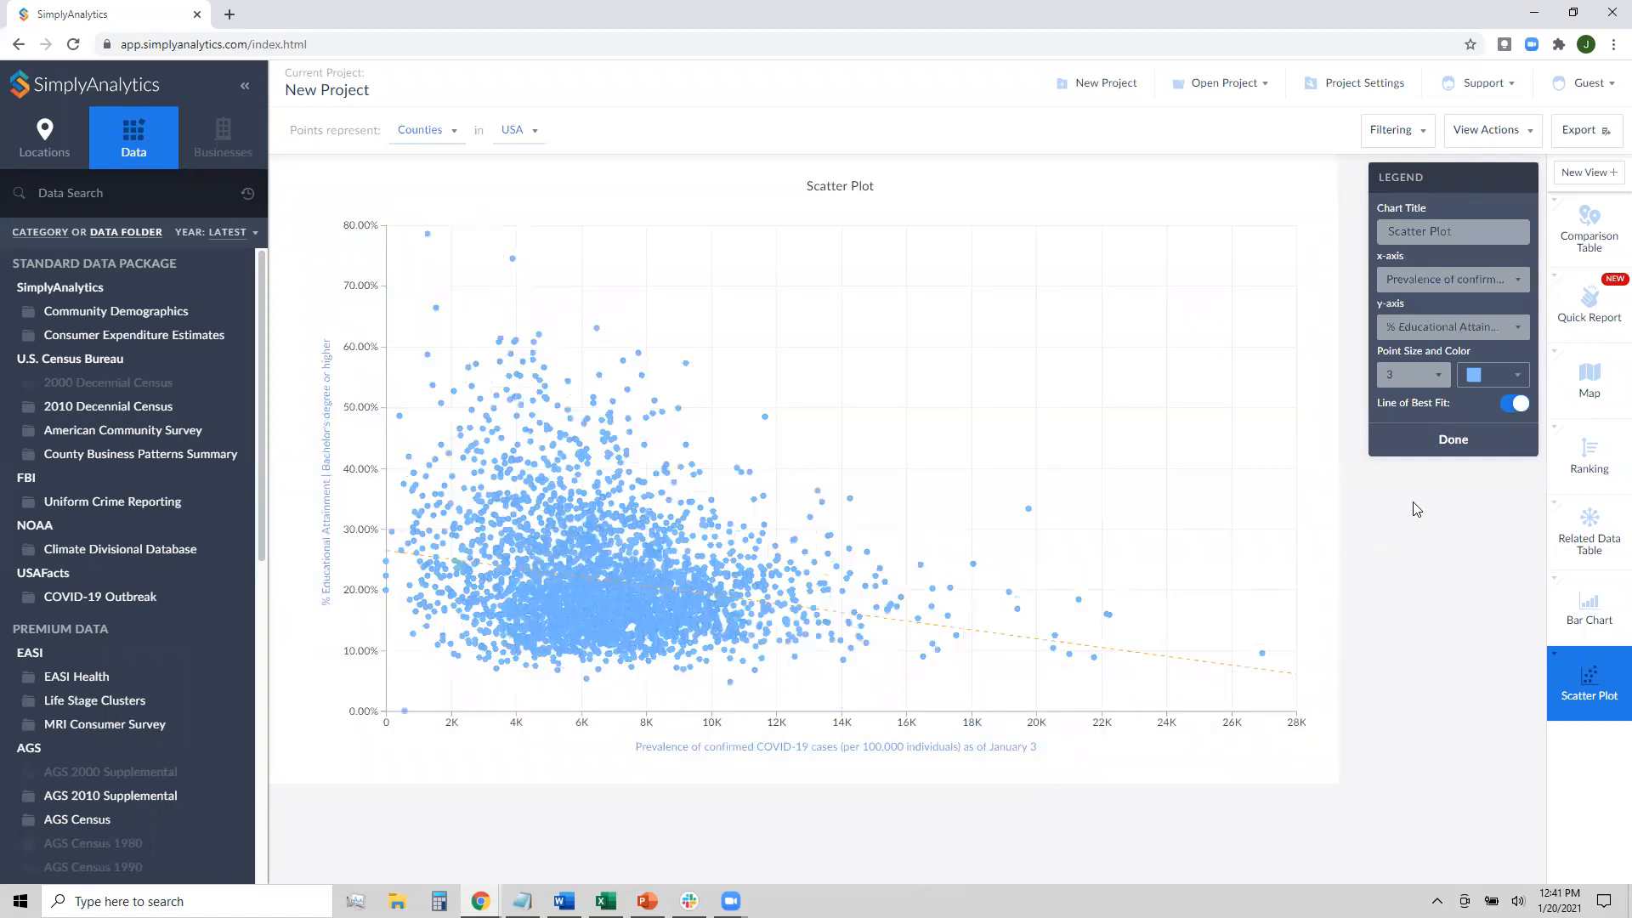
click(1443, 455)
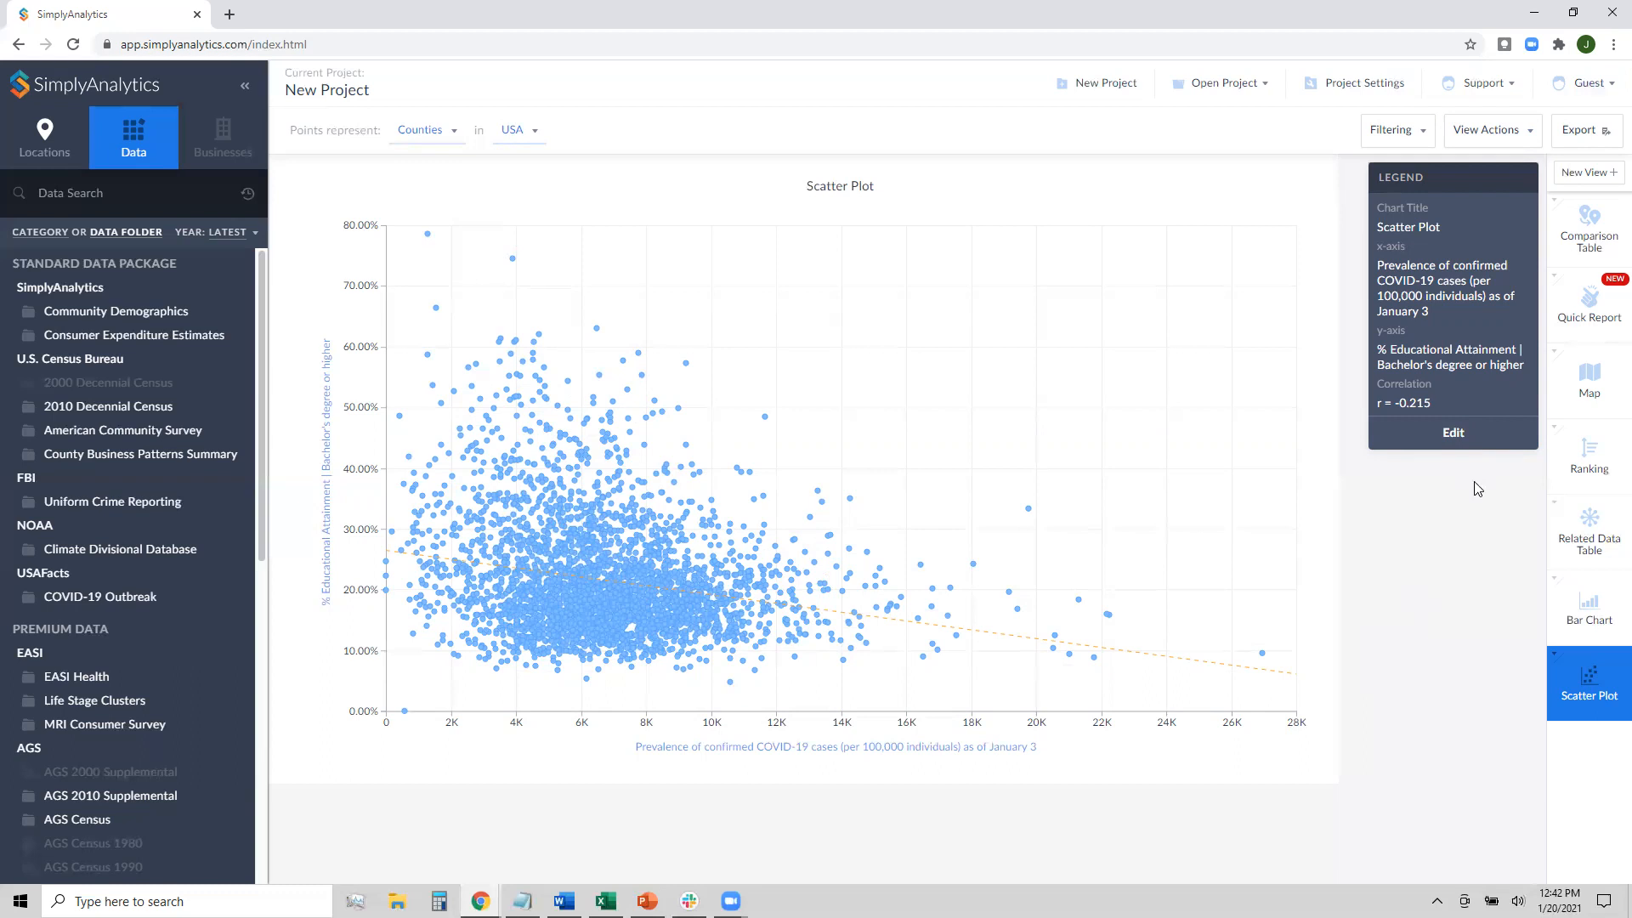
Switch back to the county prevalence map, change its location from Texas to USA, and zoom in one level
click(1586, 398)
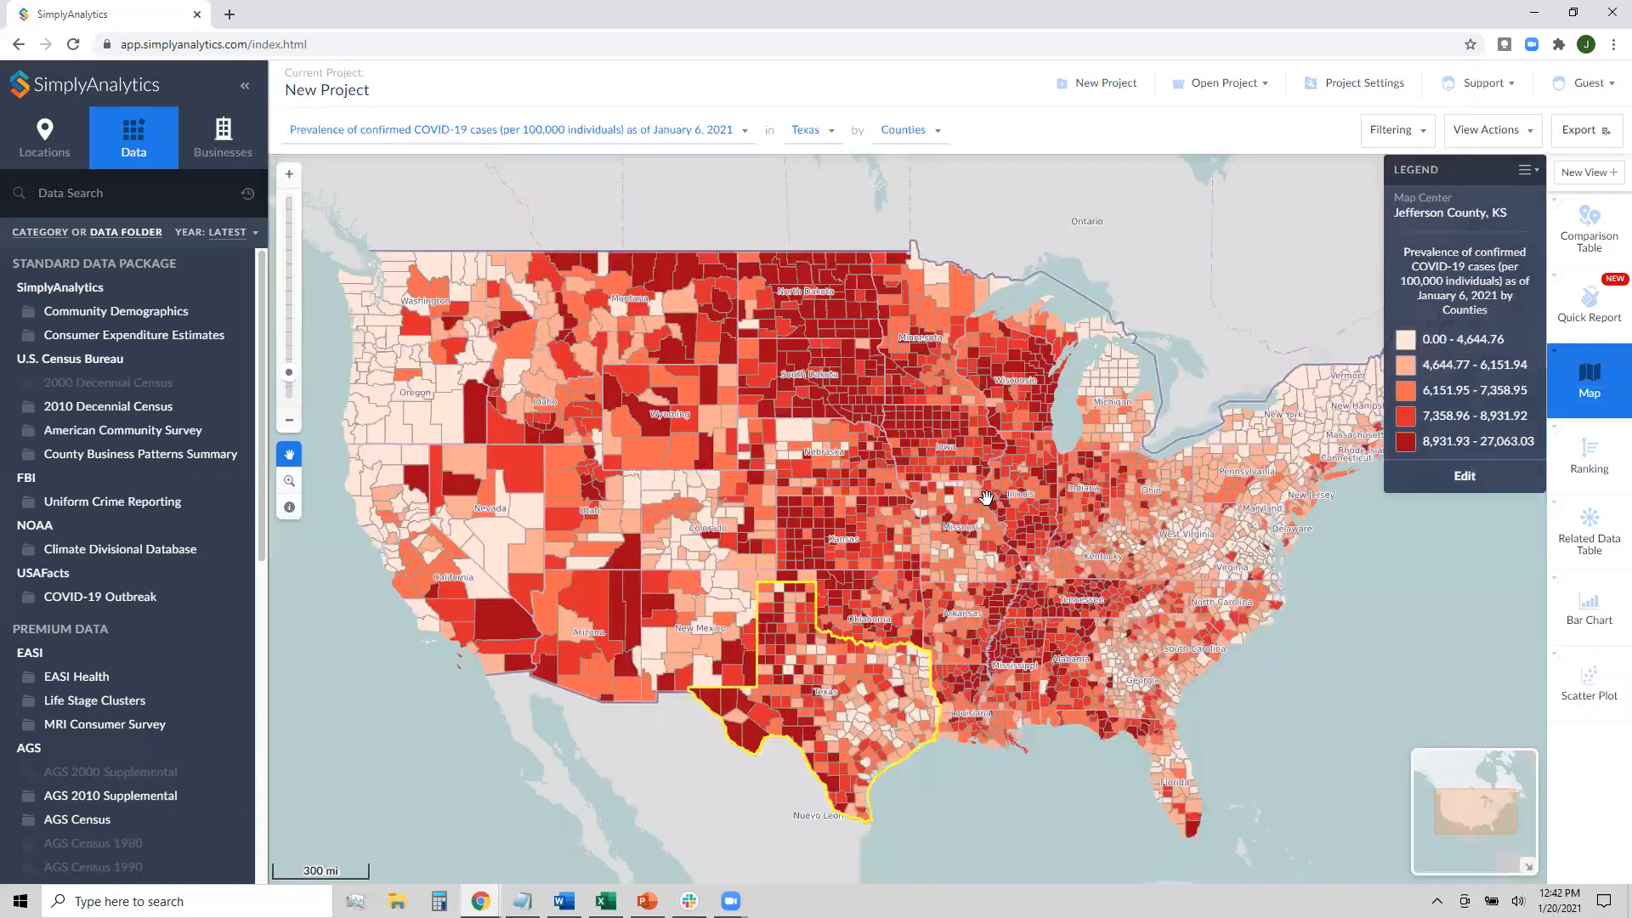
click(804, 132)
click(811, 340)
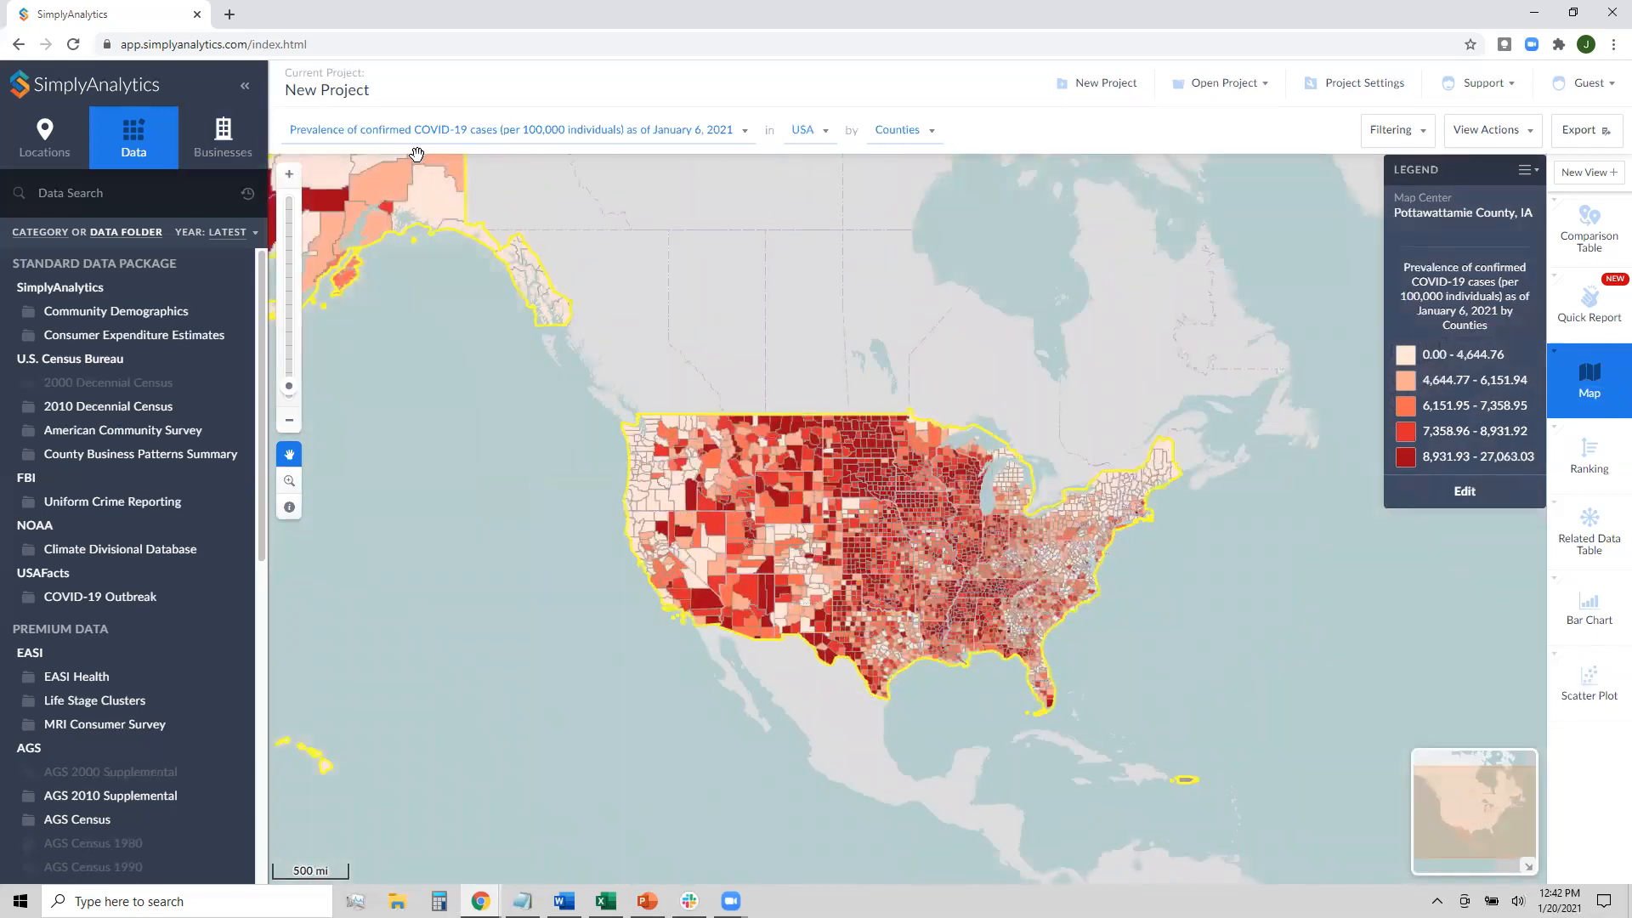
click(286, 191)
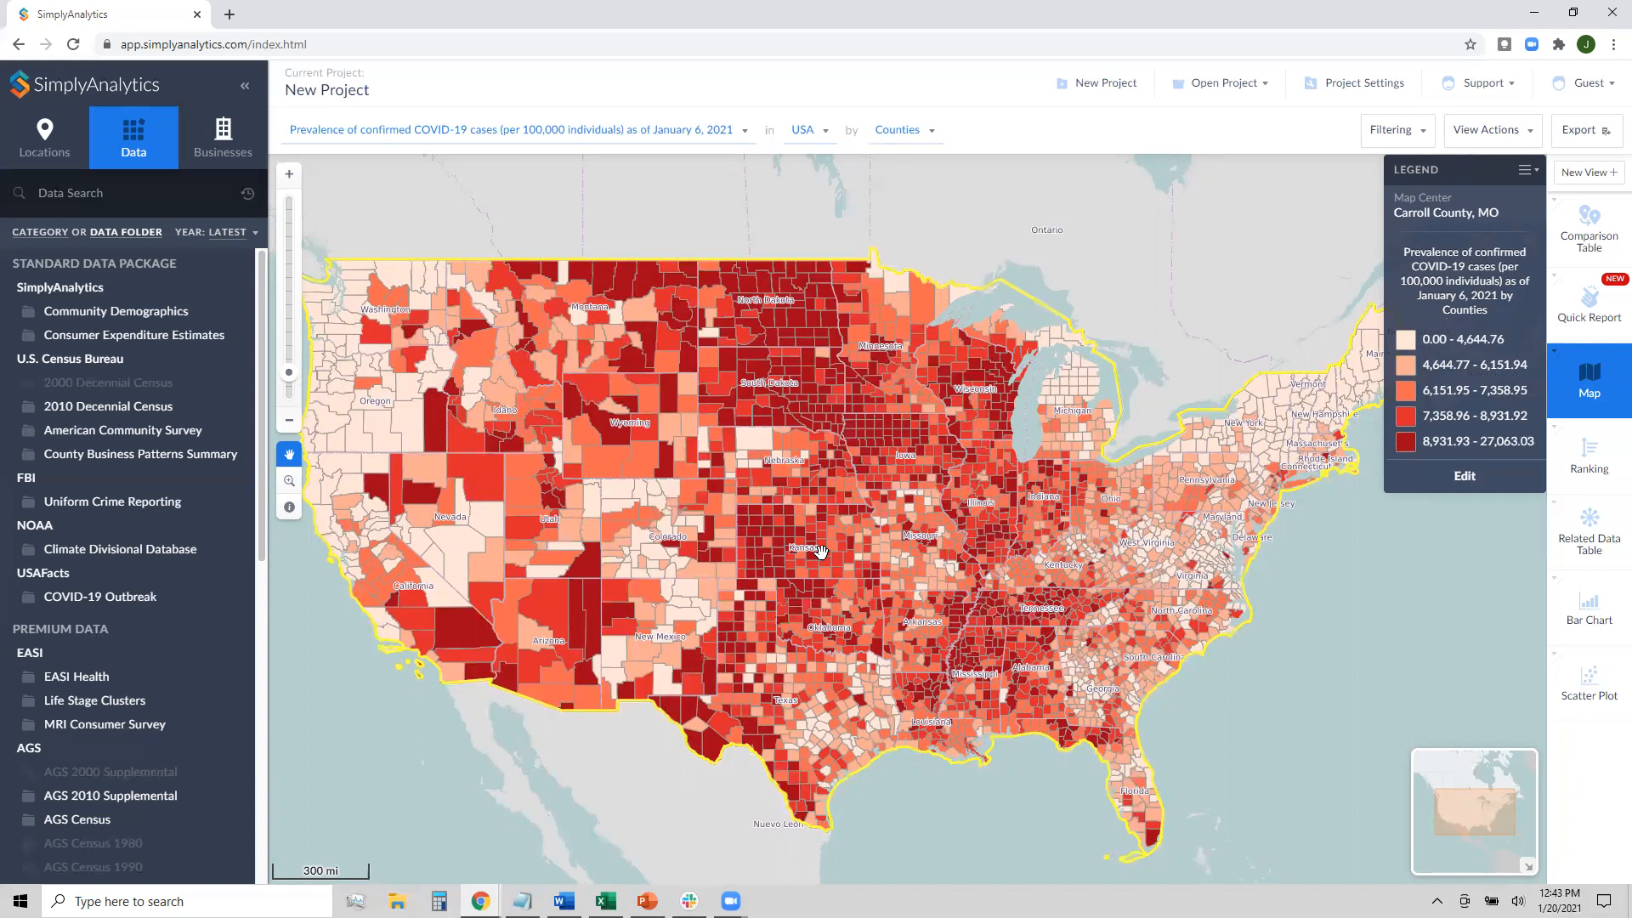
Filter the map to counties whose Median Household Income, 2018 is greater than $70,000
click(1383, 139)
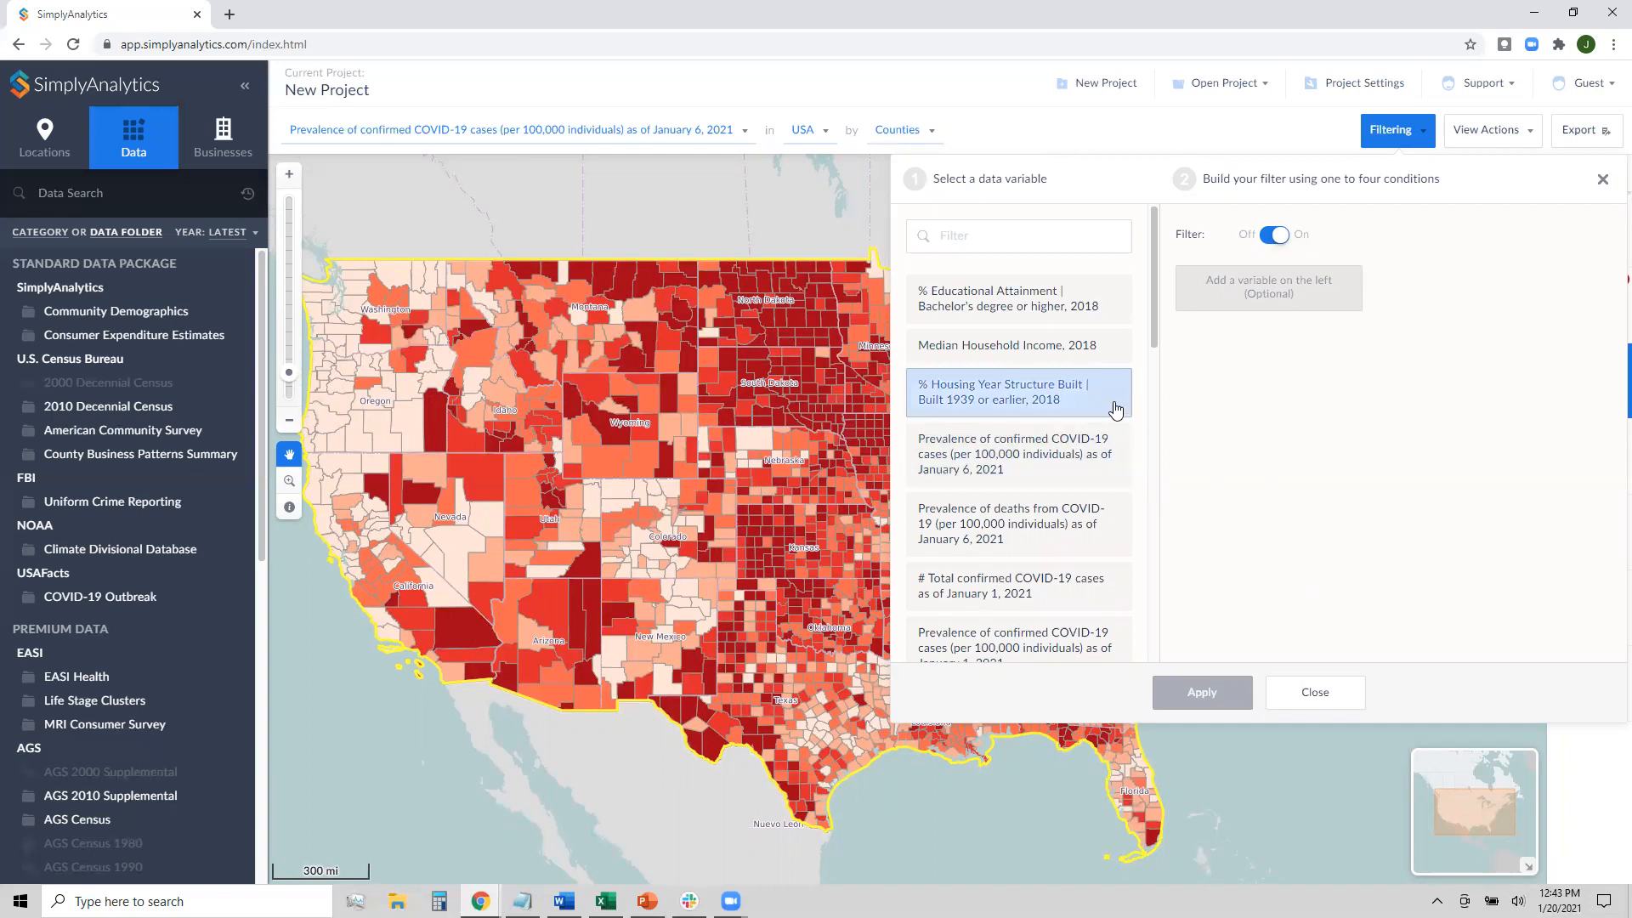
click(997, 361)
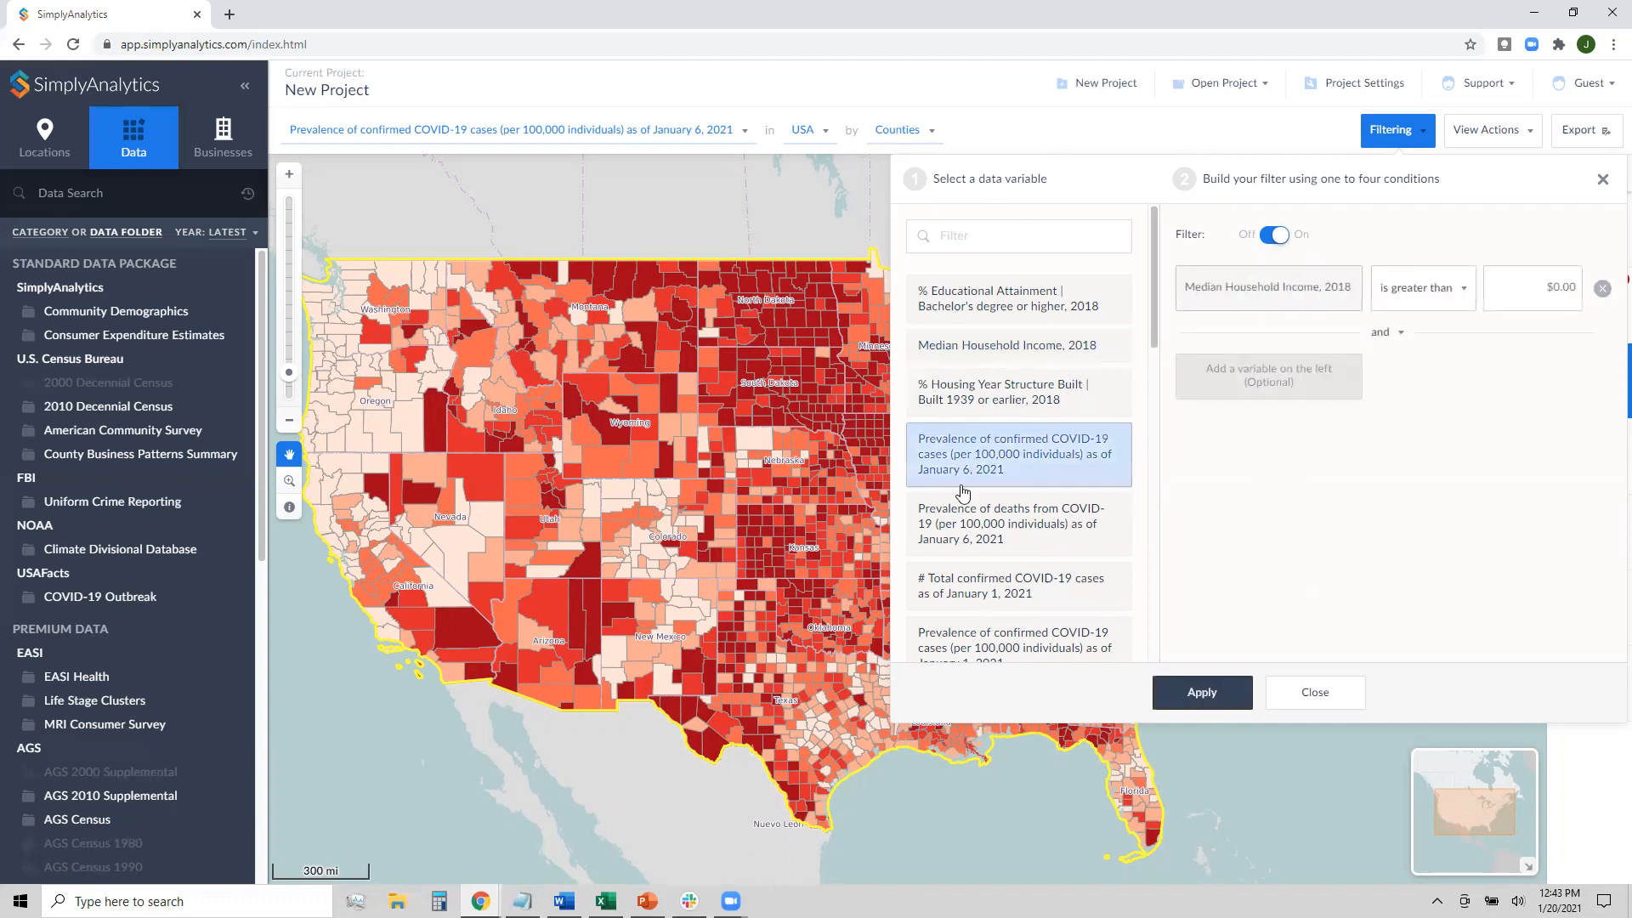
mouse_move(1149, 298)
mouse_down()
mouse_move(1160, 629)
mouse_move(1137, 425)
mouse_move(1139, 302)
mouse_move(1163, 661)
mouse_move(1166, 329)
mouse_up()
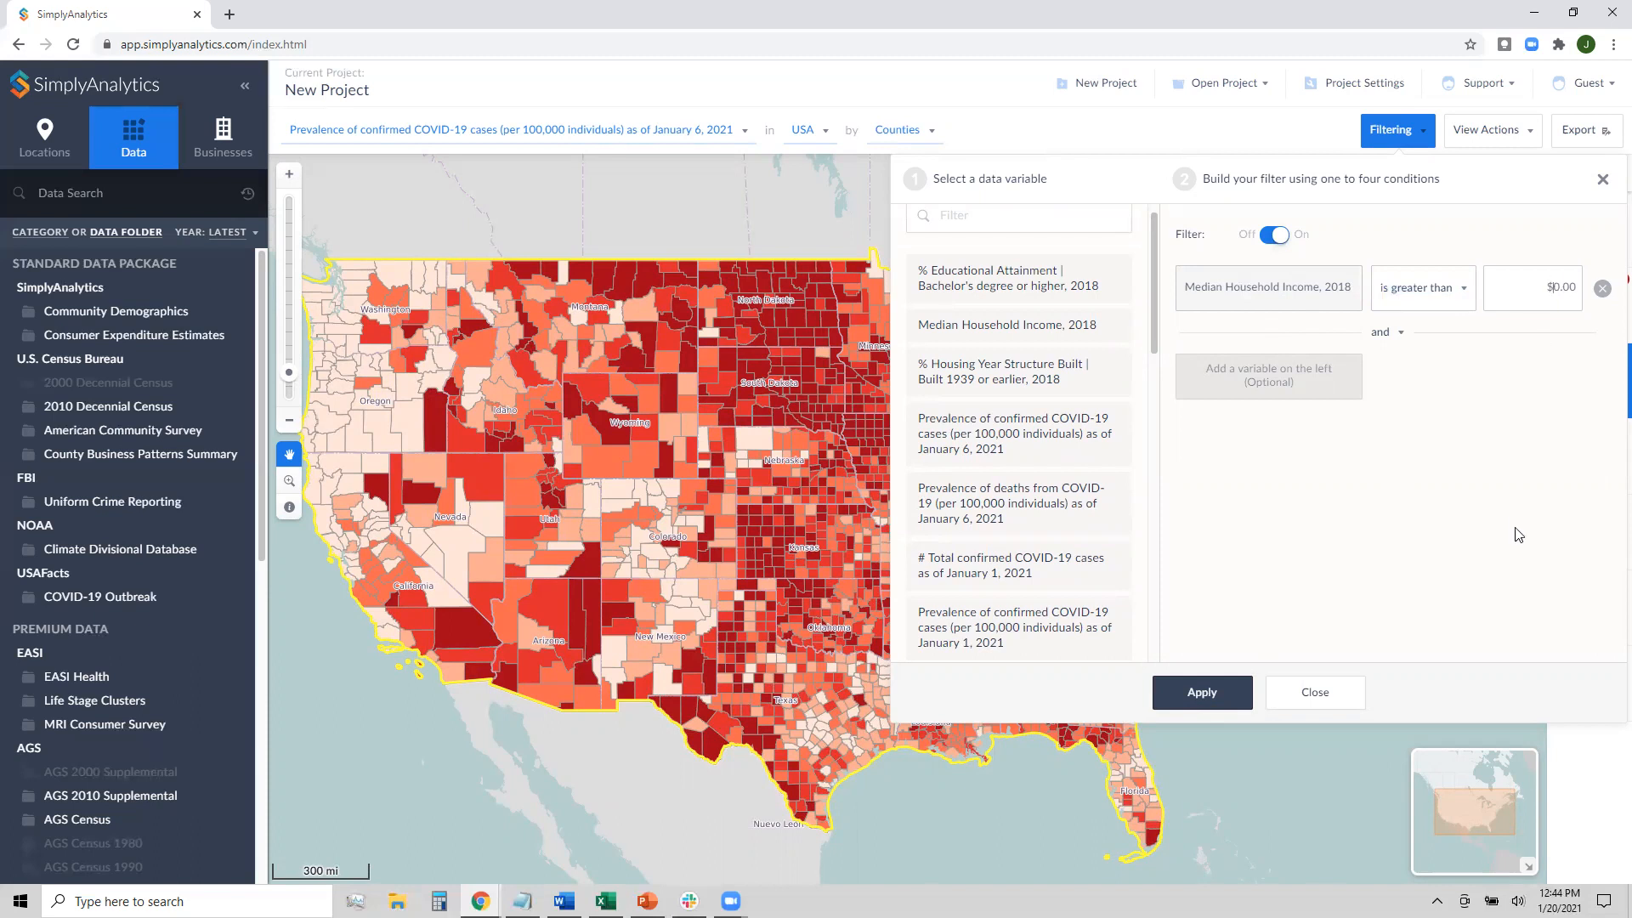
text(7000)
click(1515, 528)
click(1204, 695)
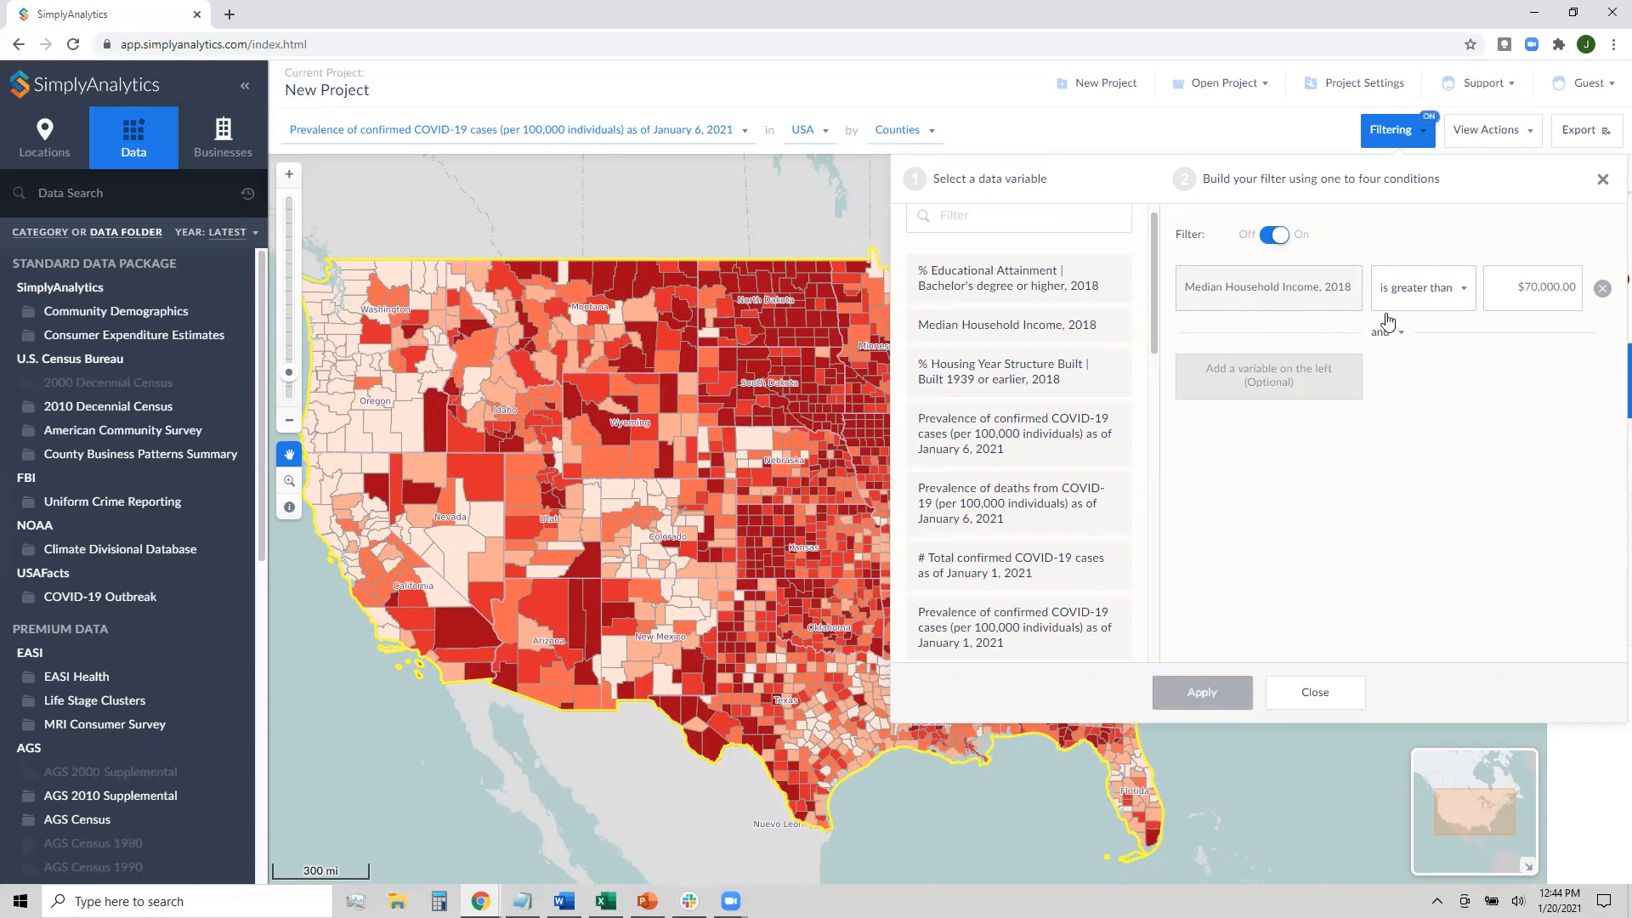
Close the filter settings and pan toward Kansas to inspect the counties that pass the filter
click(1604, 184)
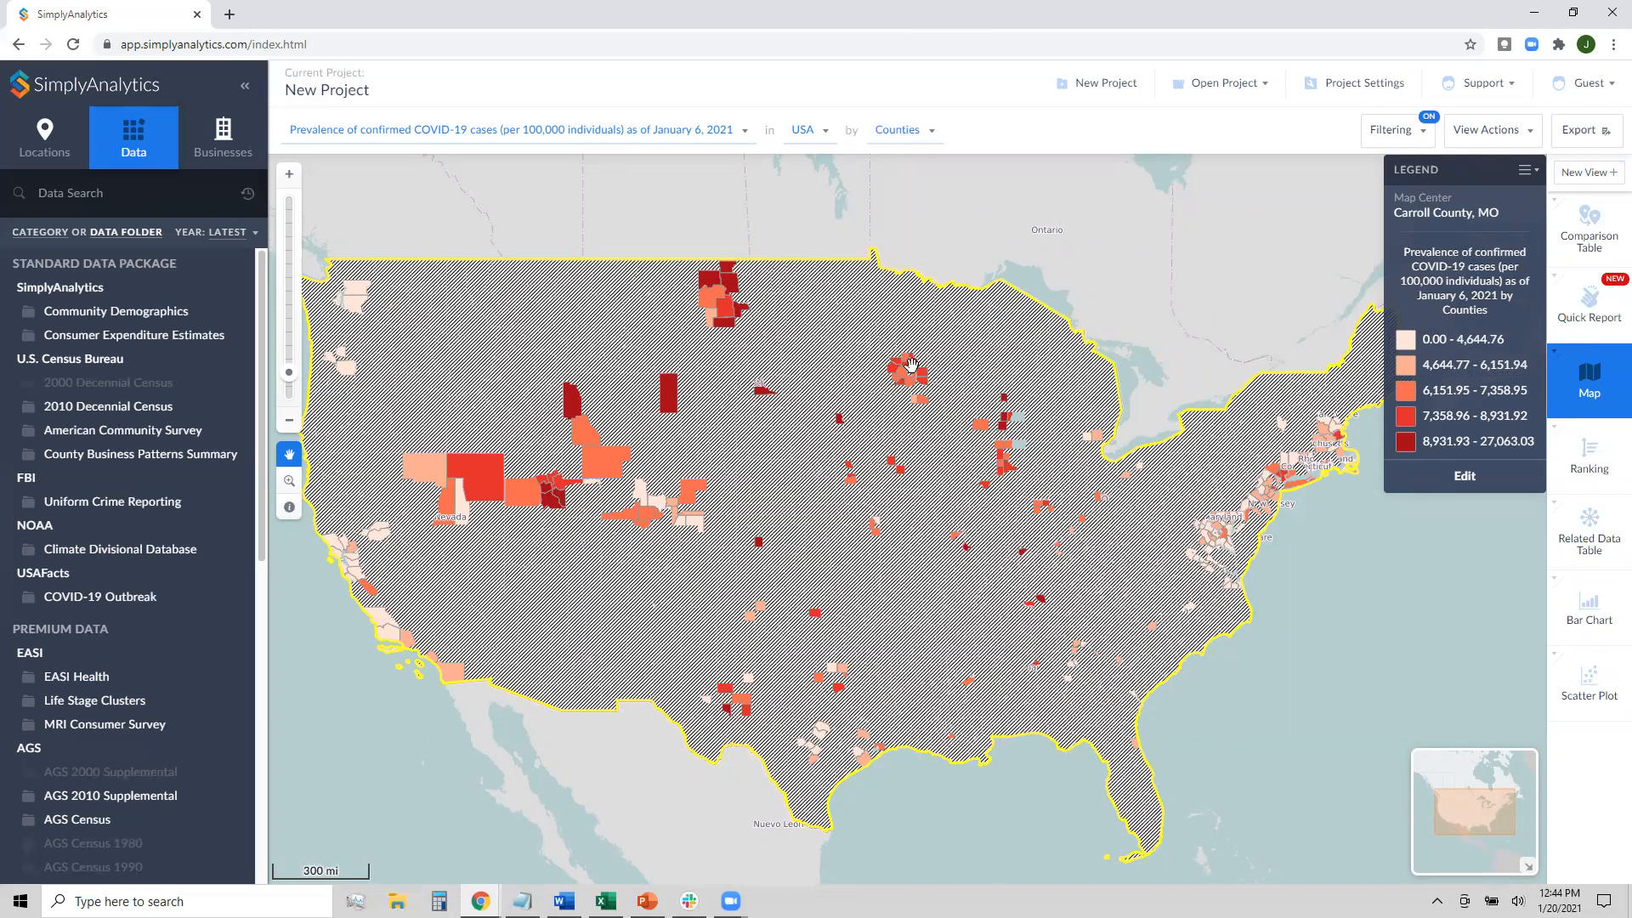
drag(939, 572, 944, 568)
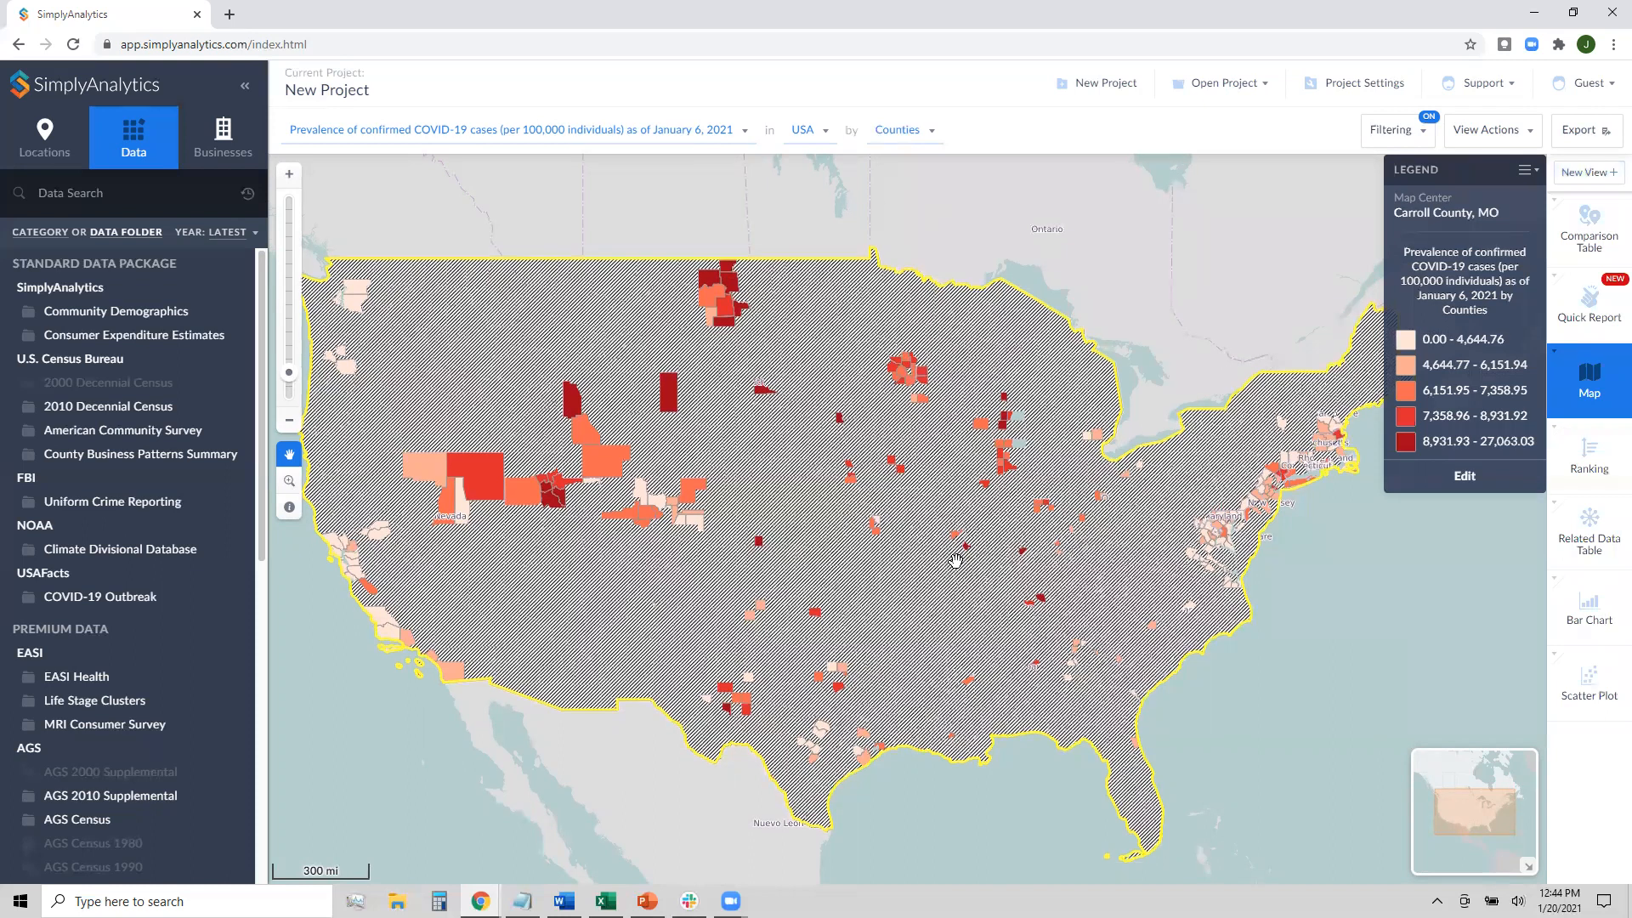
drag(842, 578, 870, 562)
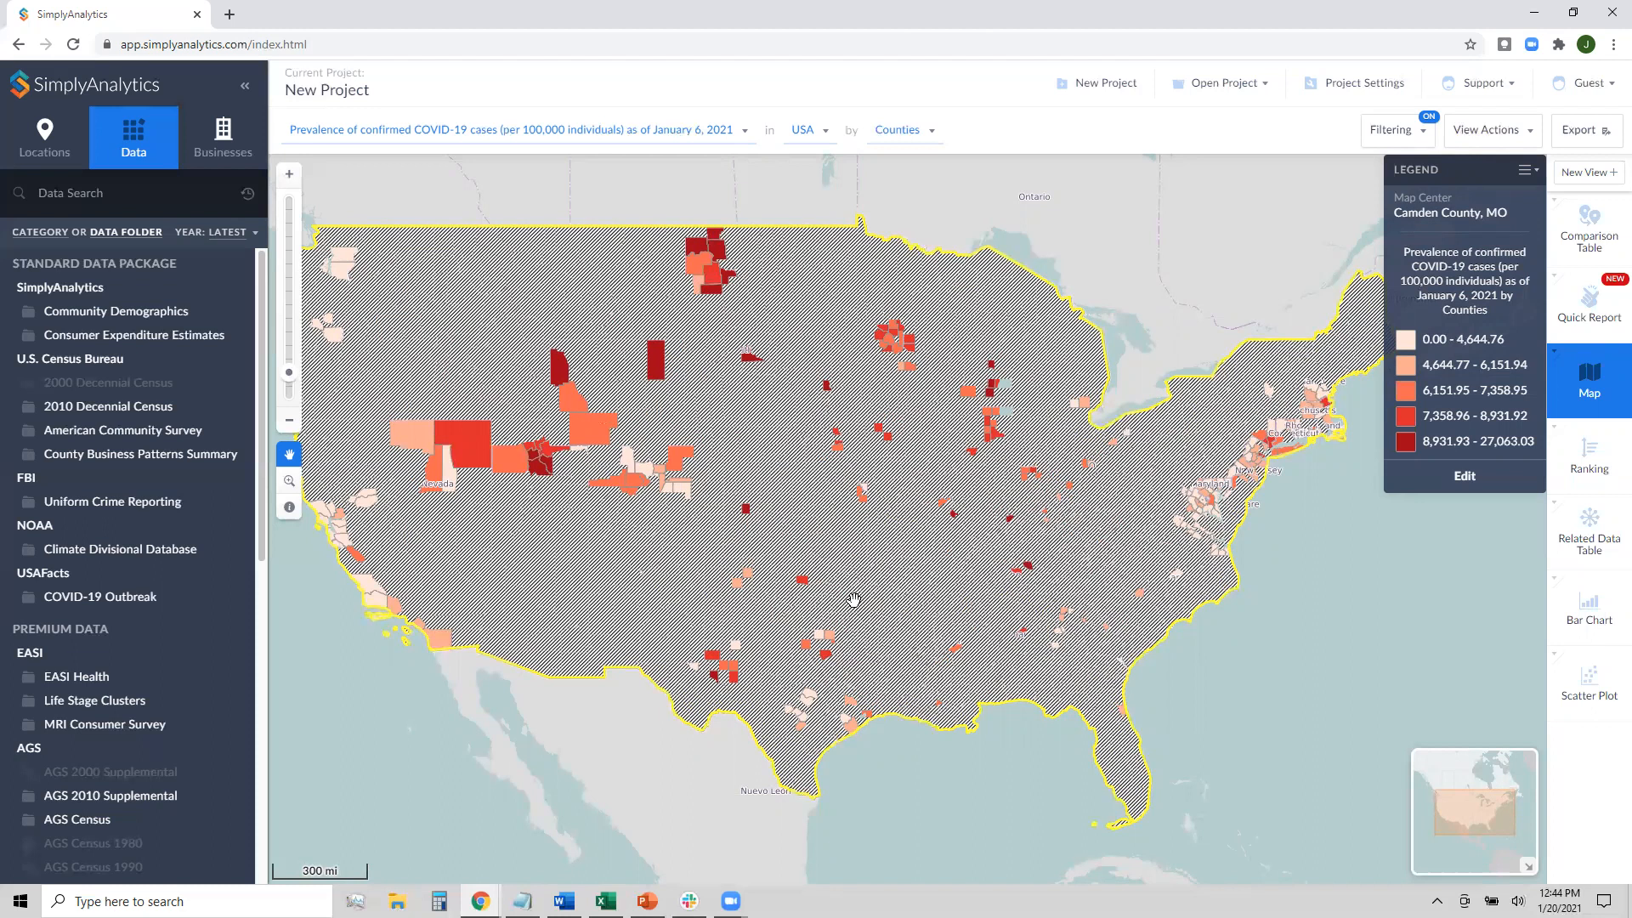
drag(590, 530, 610, 533)
drag(552, 469, 604, 497)
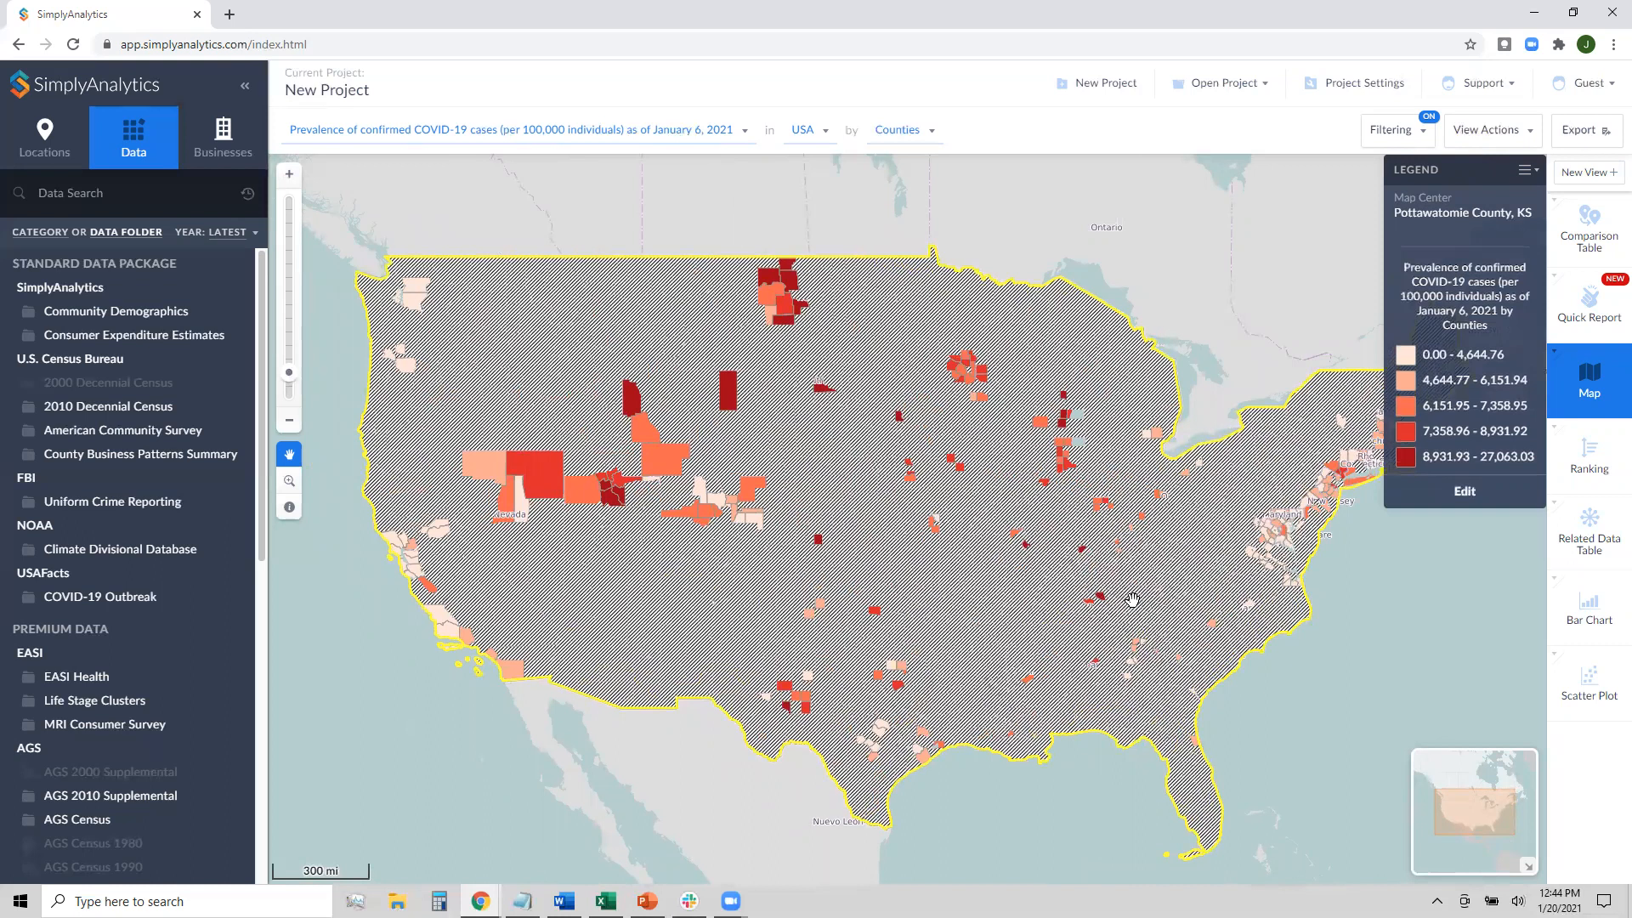
drag(1105, 594, 1089, 601)
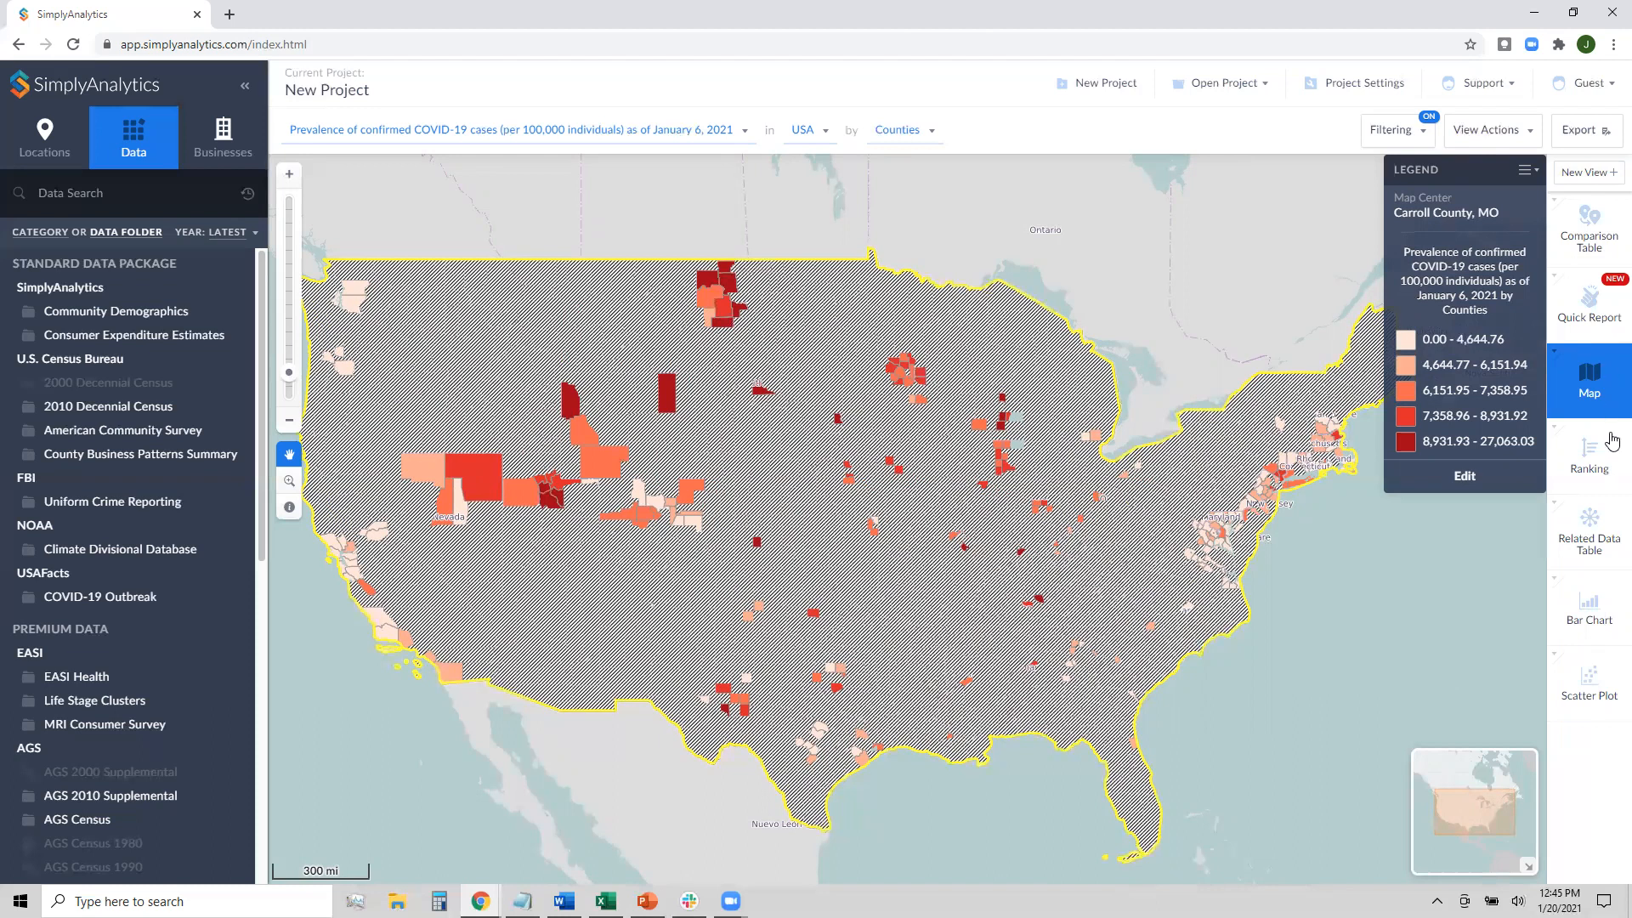
Apply the Median Household Income, 2018 above $70,000 filter to the county ranking table
click(1593, 462)
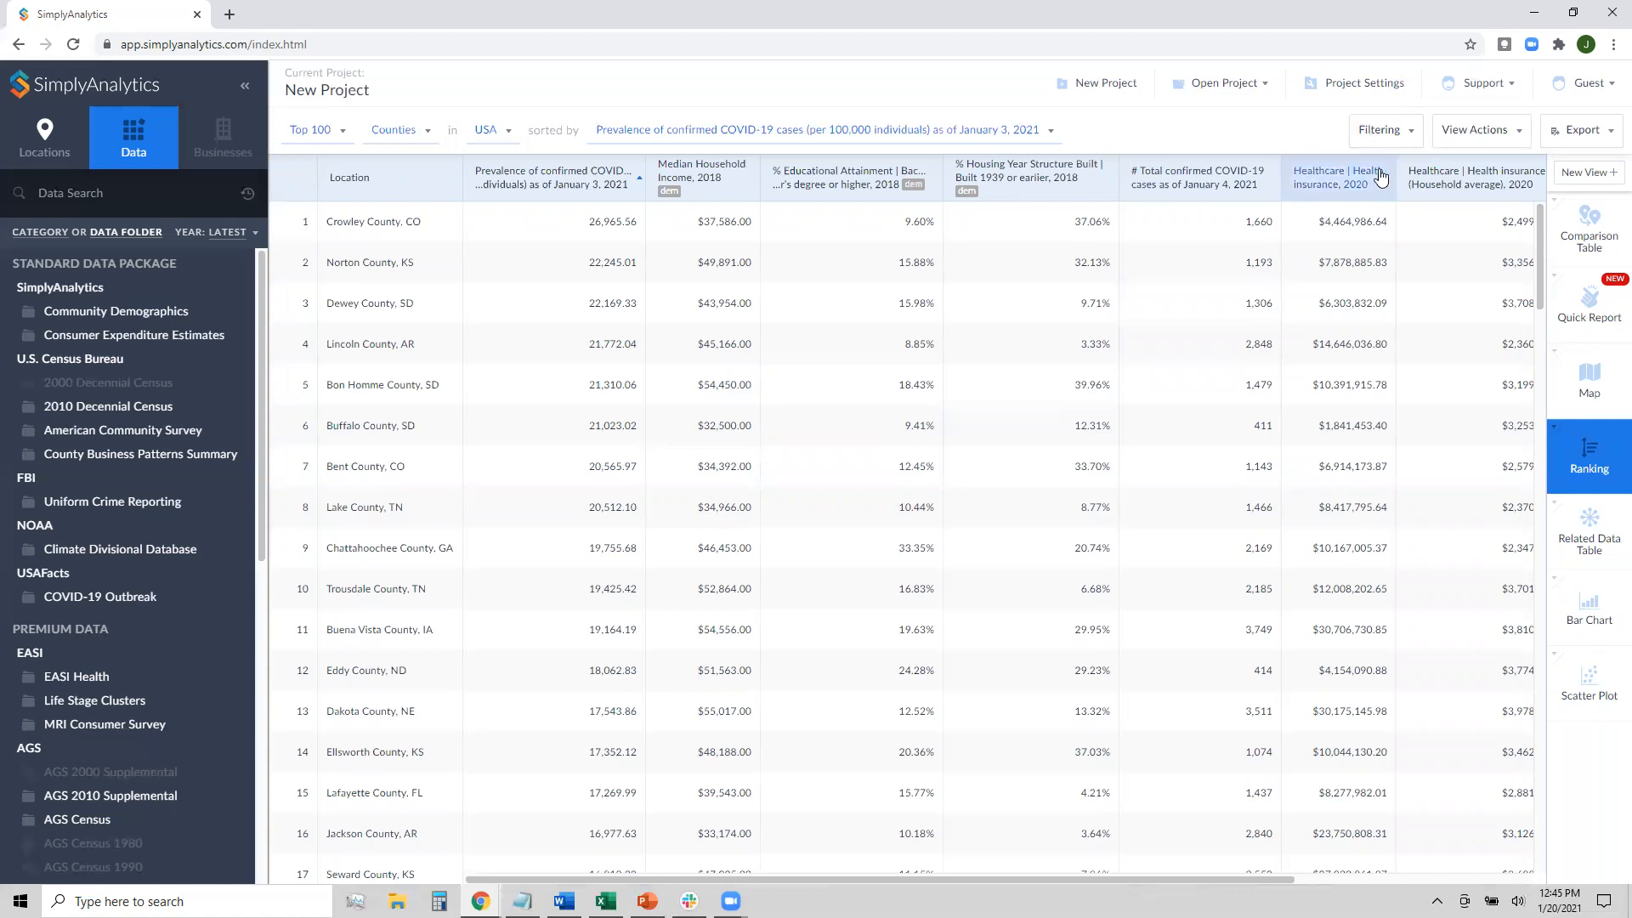
click(1383, 144)
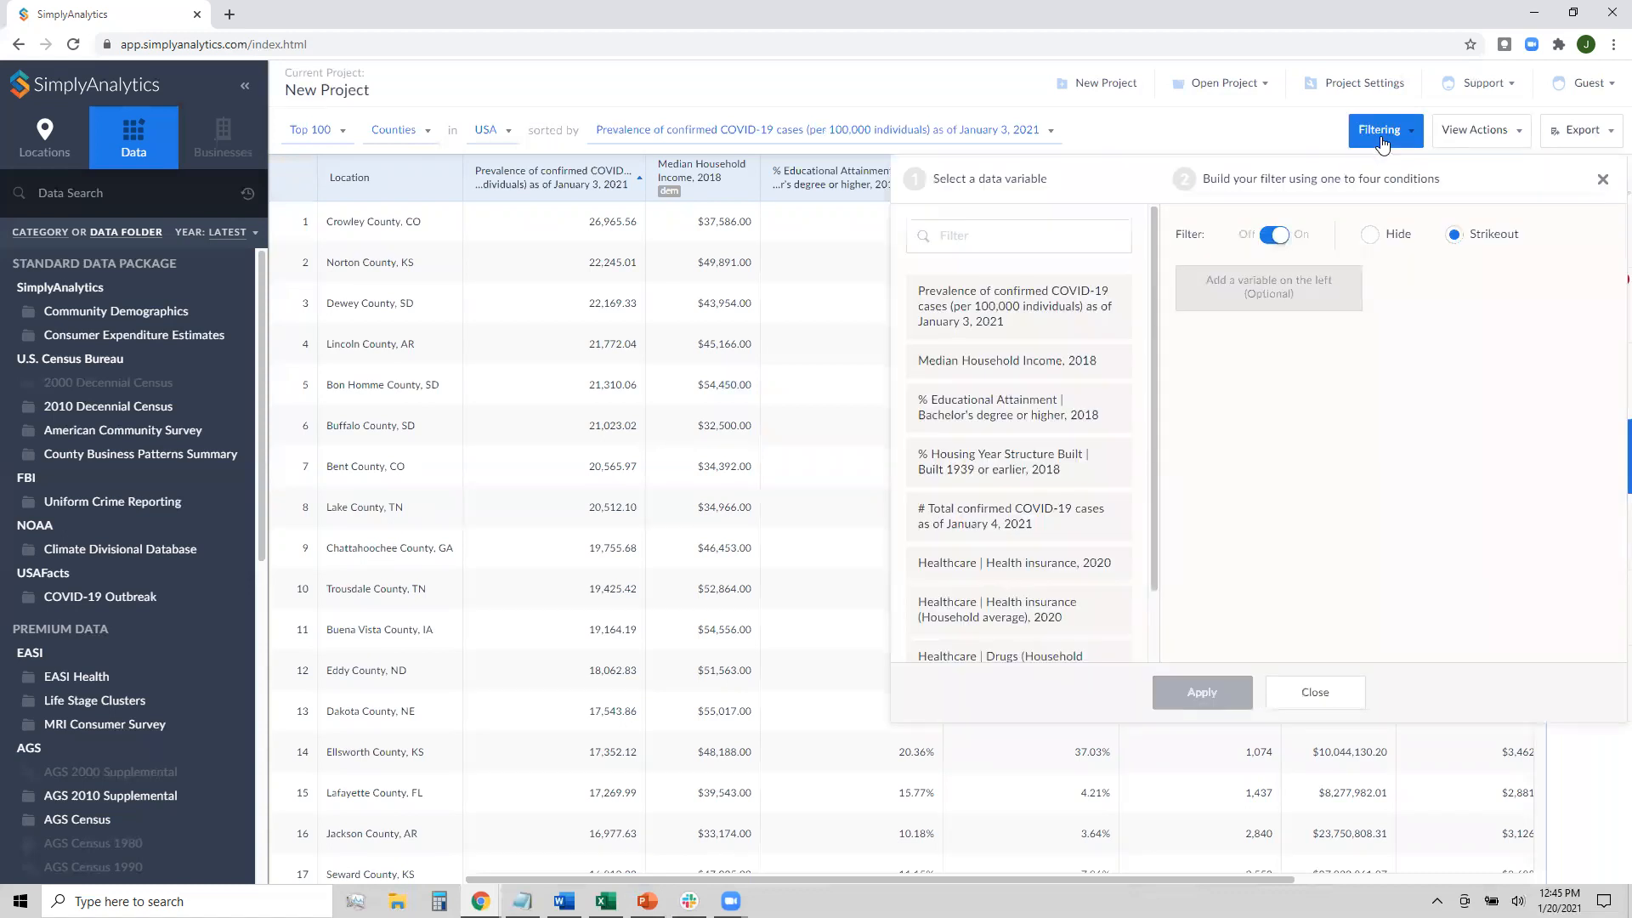
click(1108, 368)
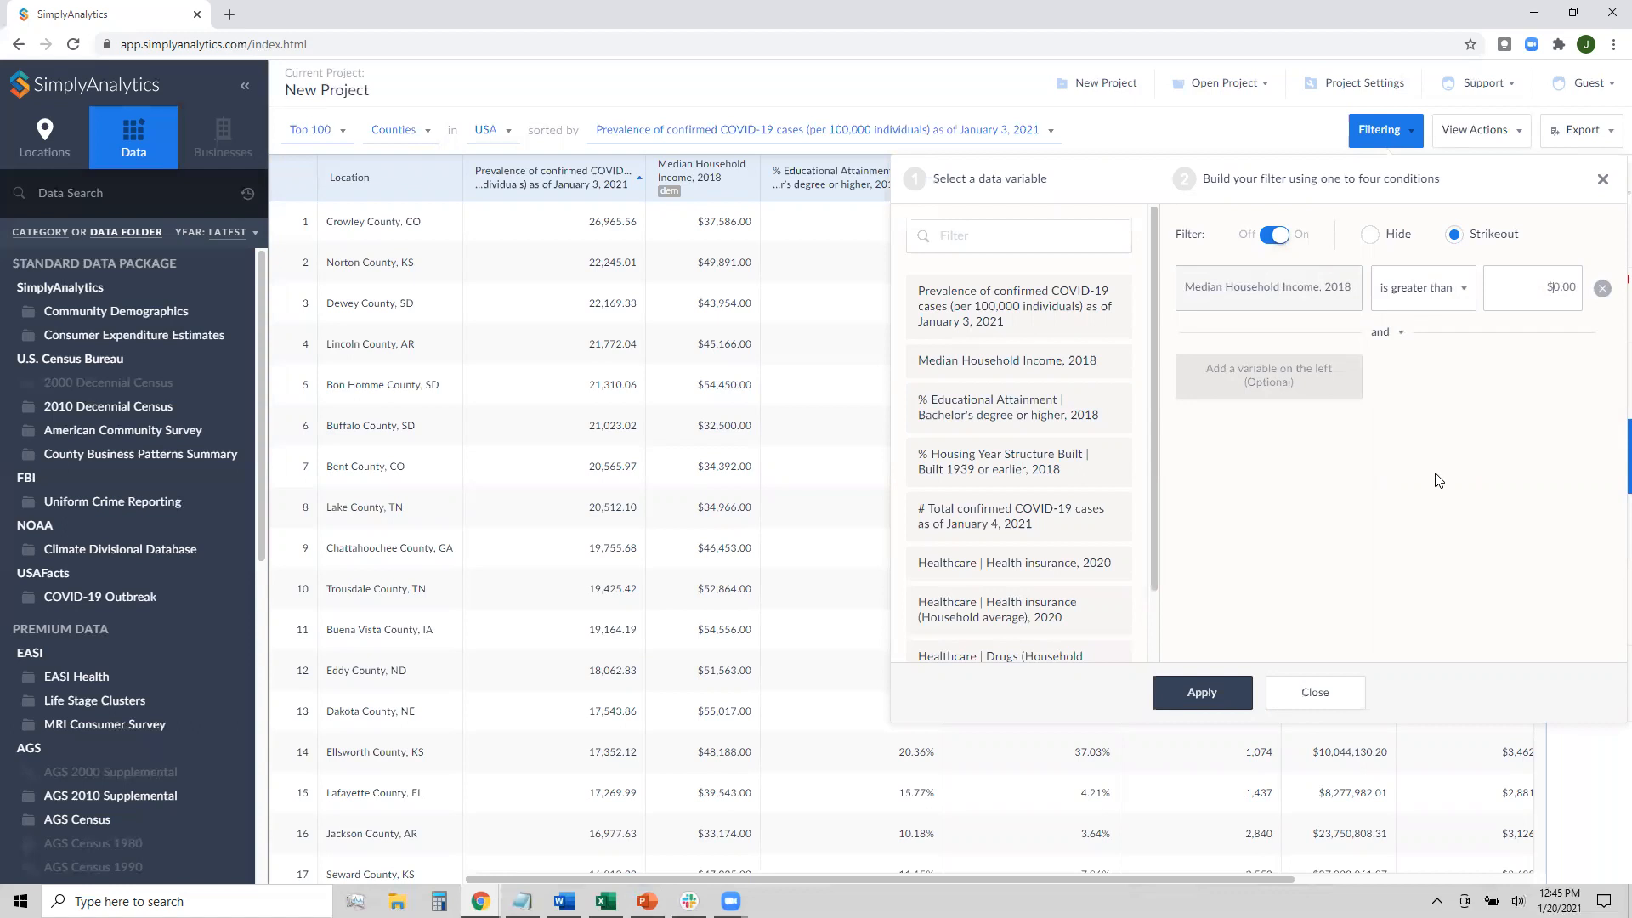
text(70000)
click(1195, 698)
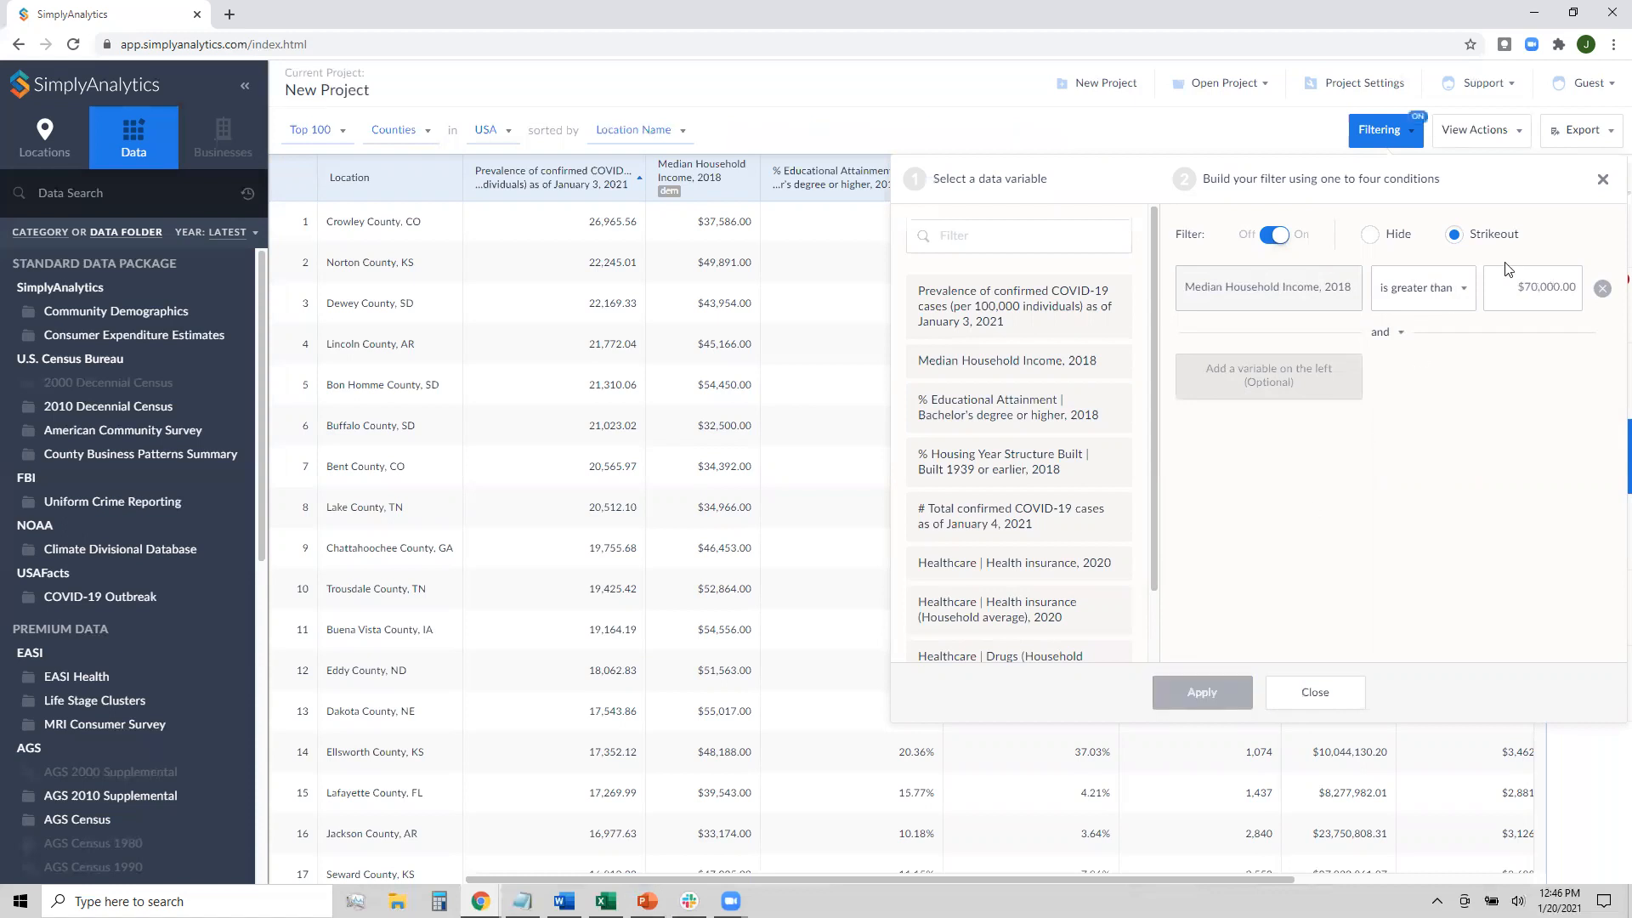
click(1600, 181)
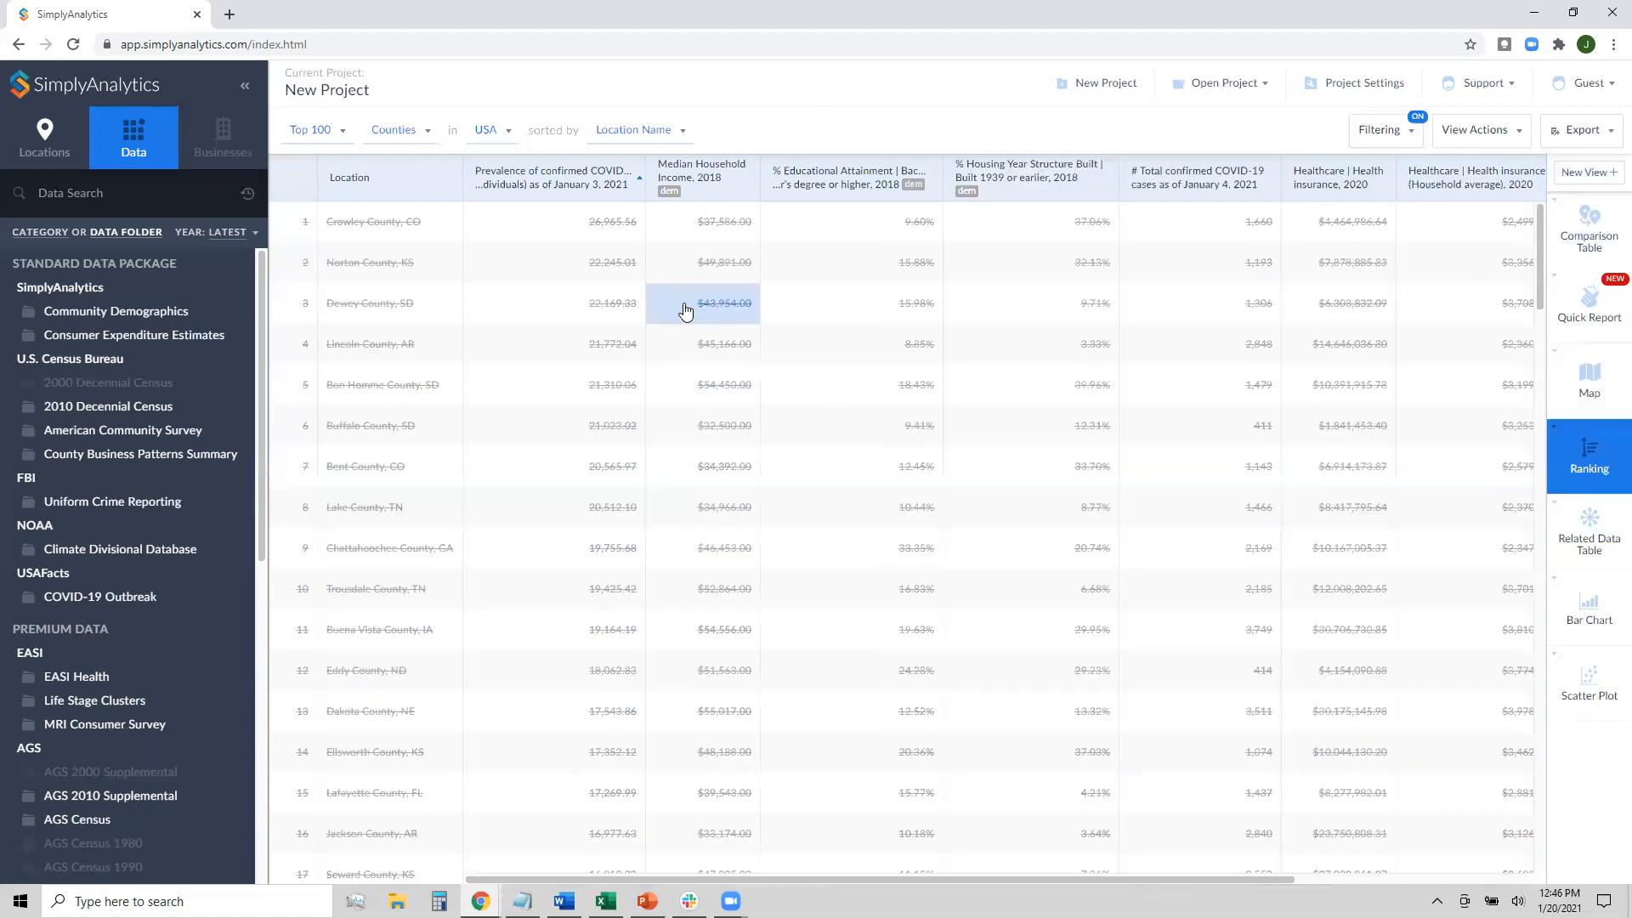
scroll(660, 259, down, 1)
scroll(664, 368, down, 5)
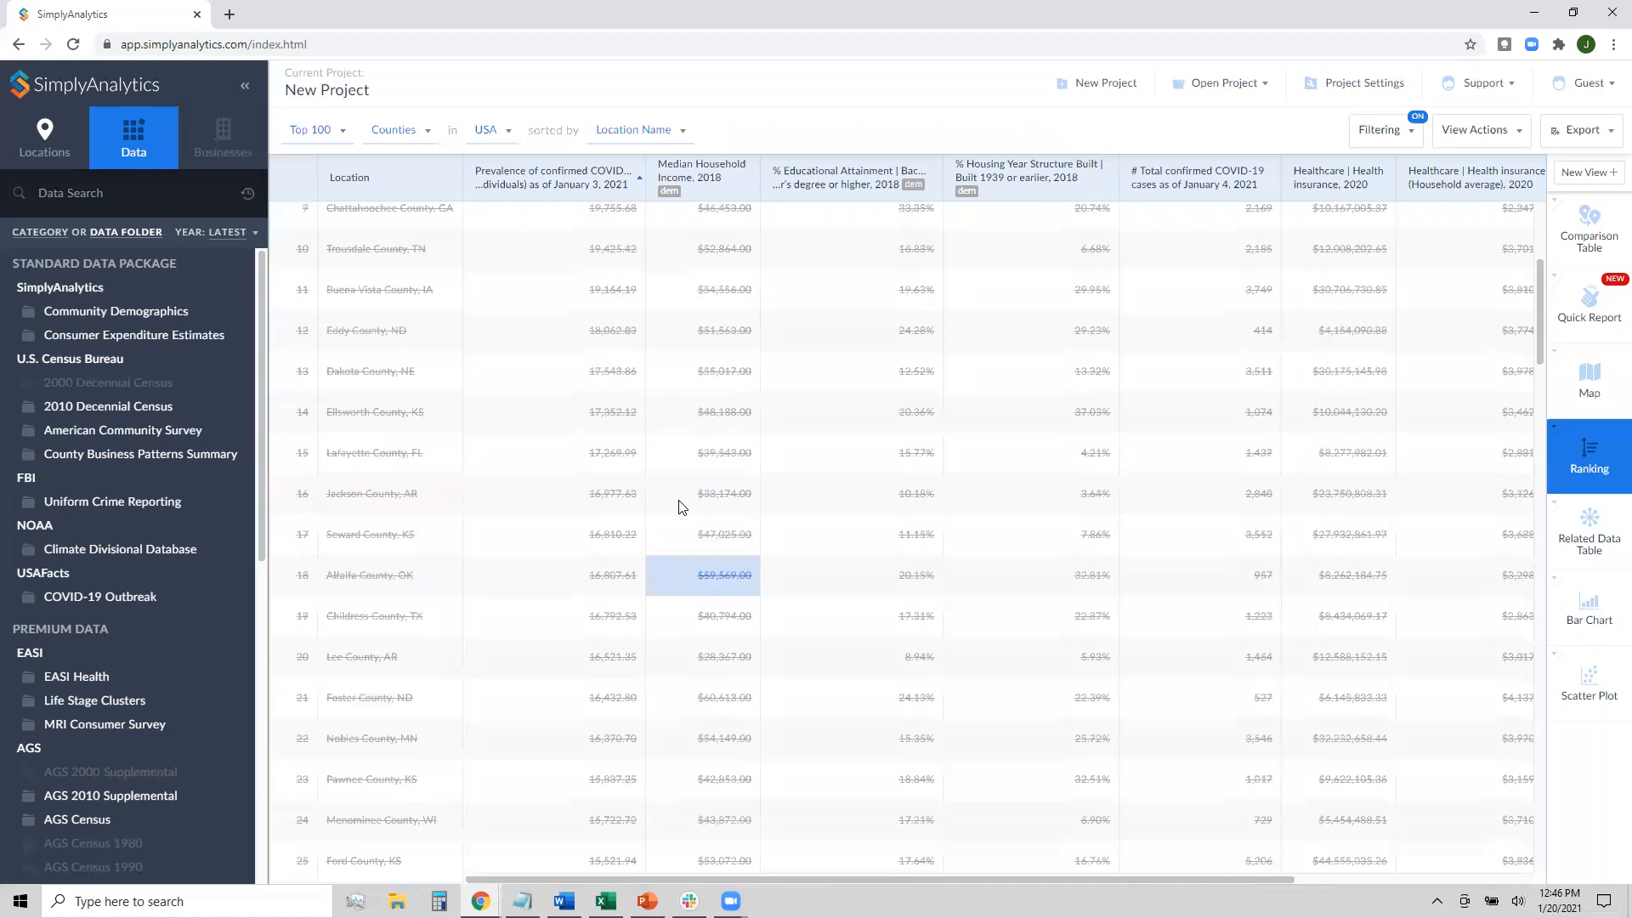
scroll(663, 368, down, 3)
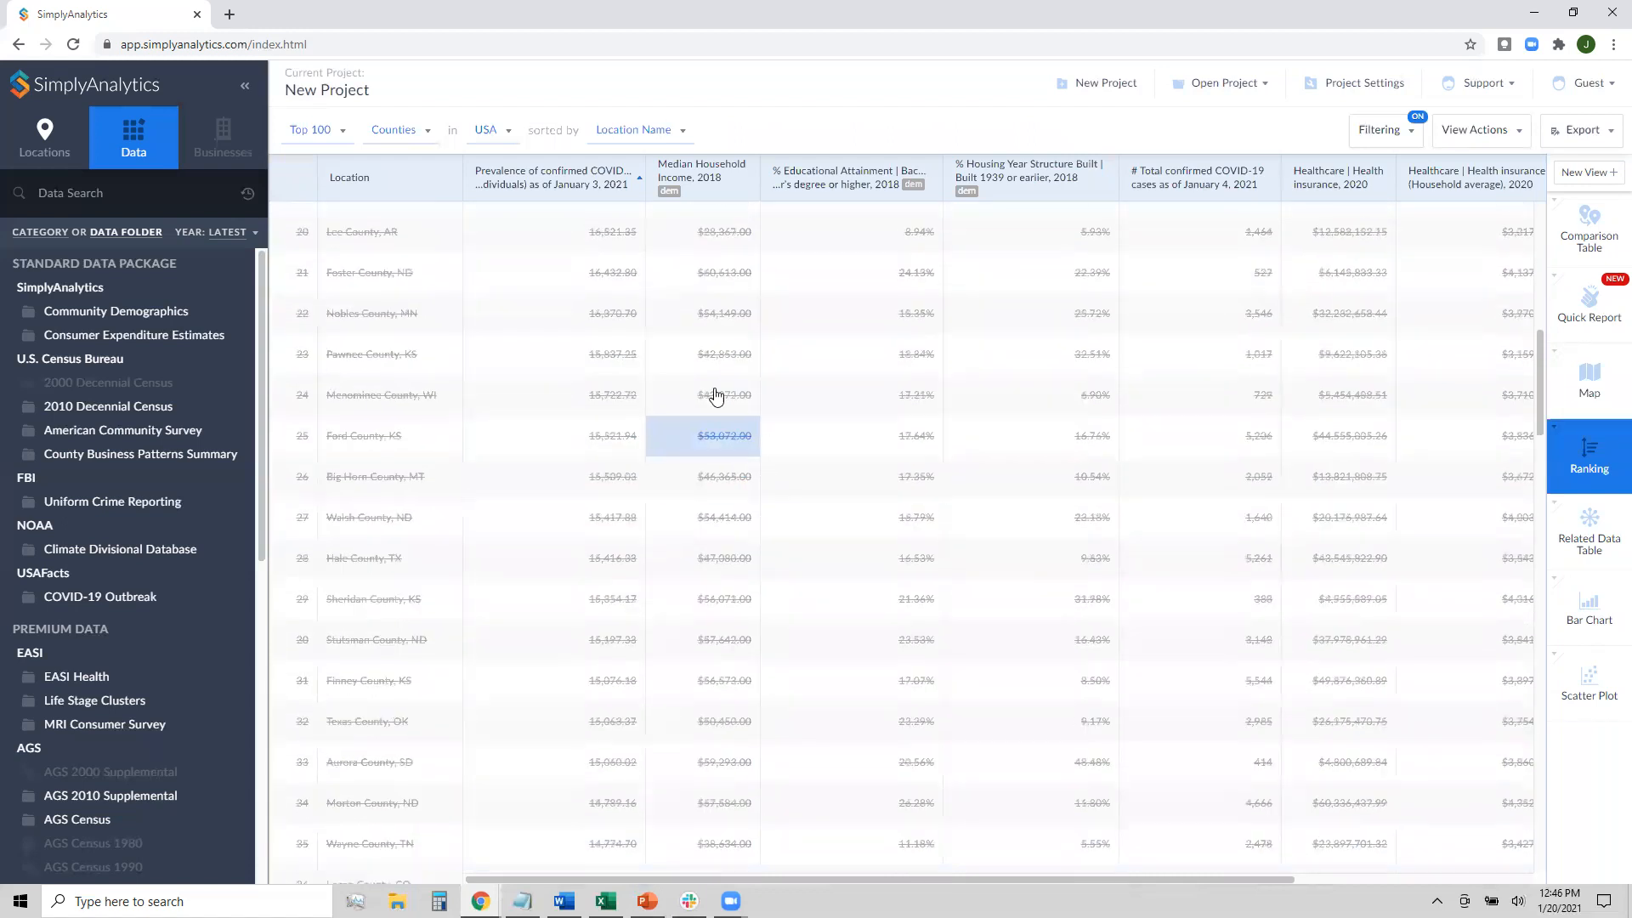
drag(1538, 365, 1538, 240)
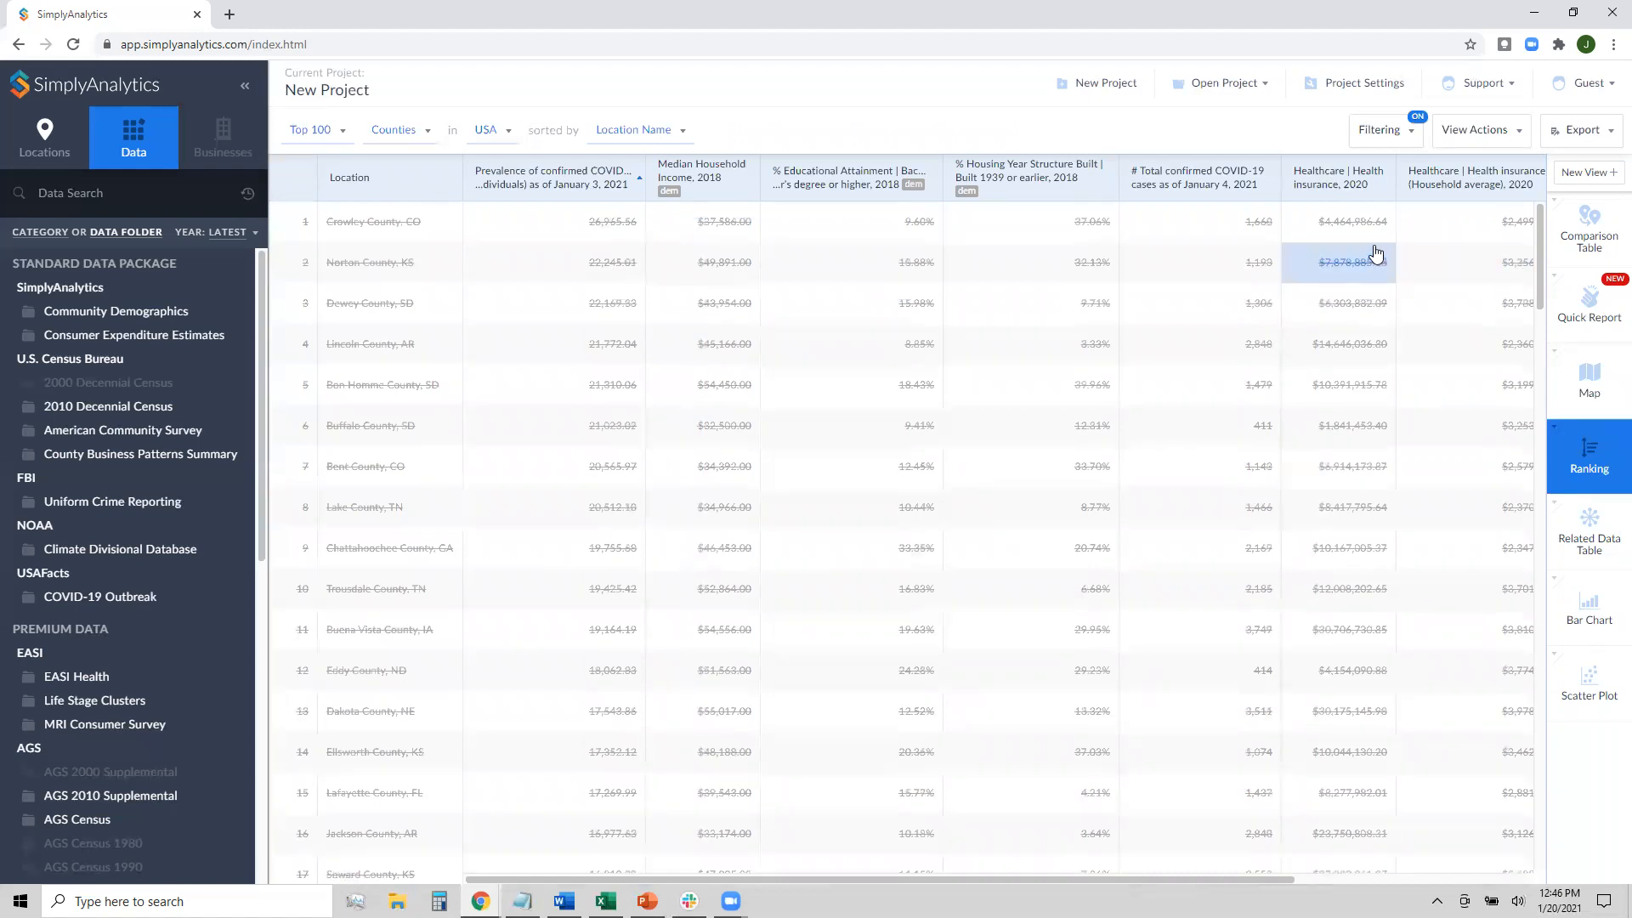
Change the filter display from Strikeout to Hide for non-matching counties
click(1383, 134)
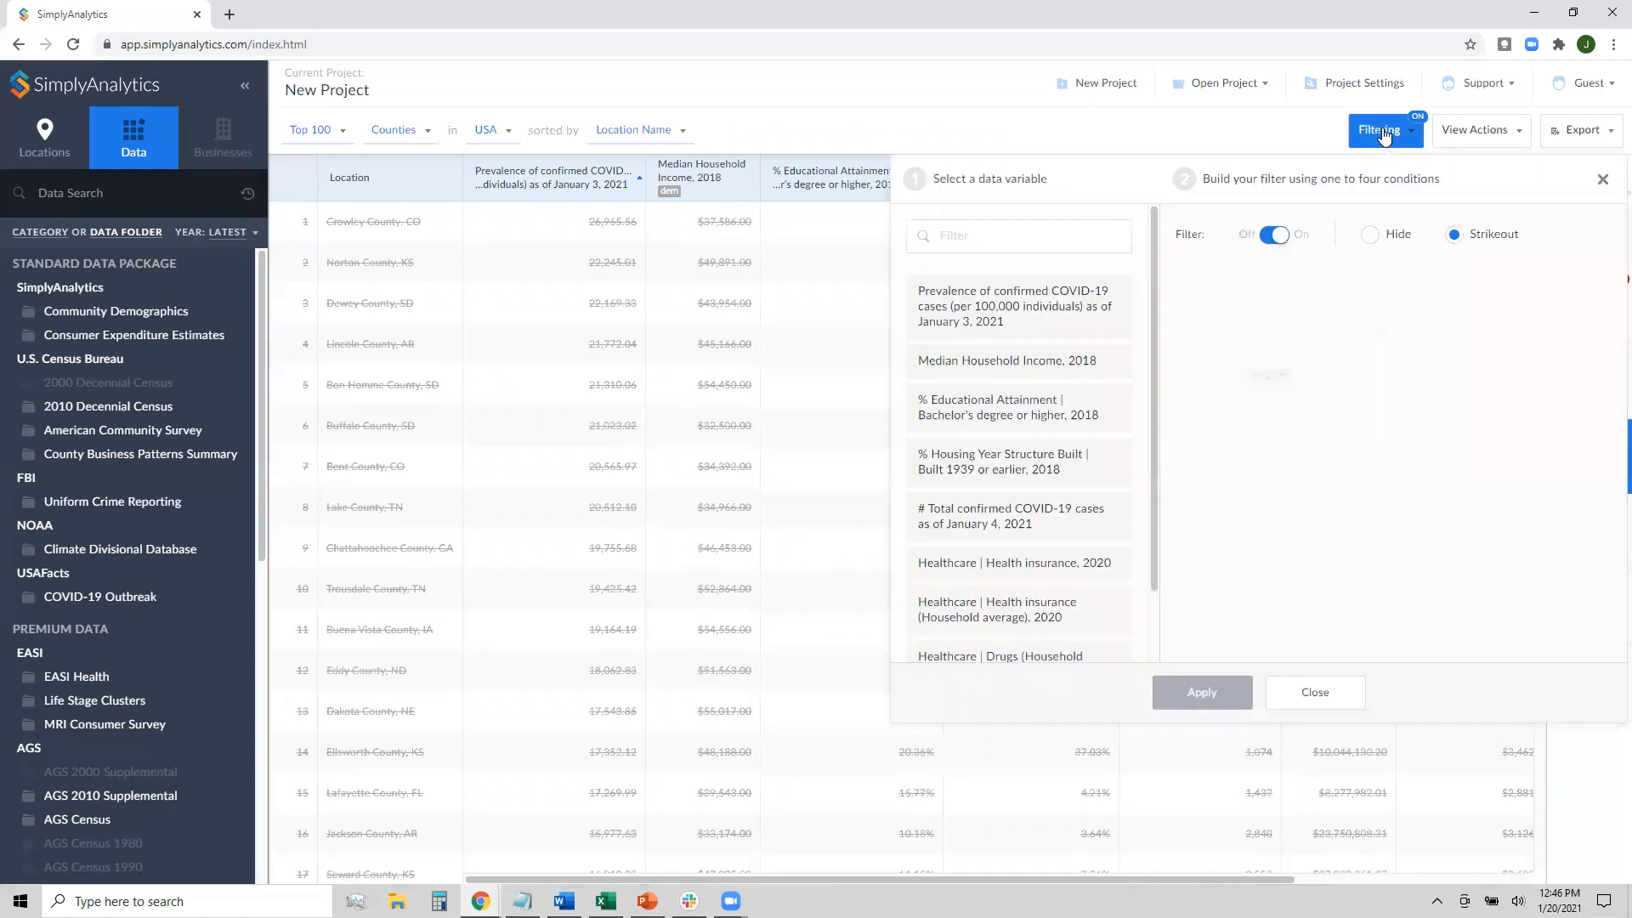
click(1398, 241)
click(1231, 690)
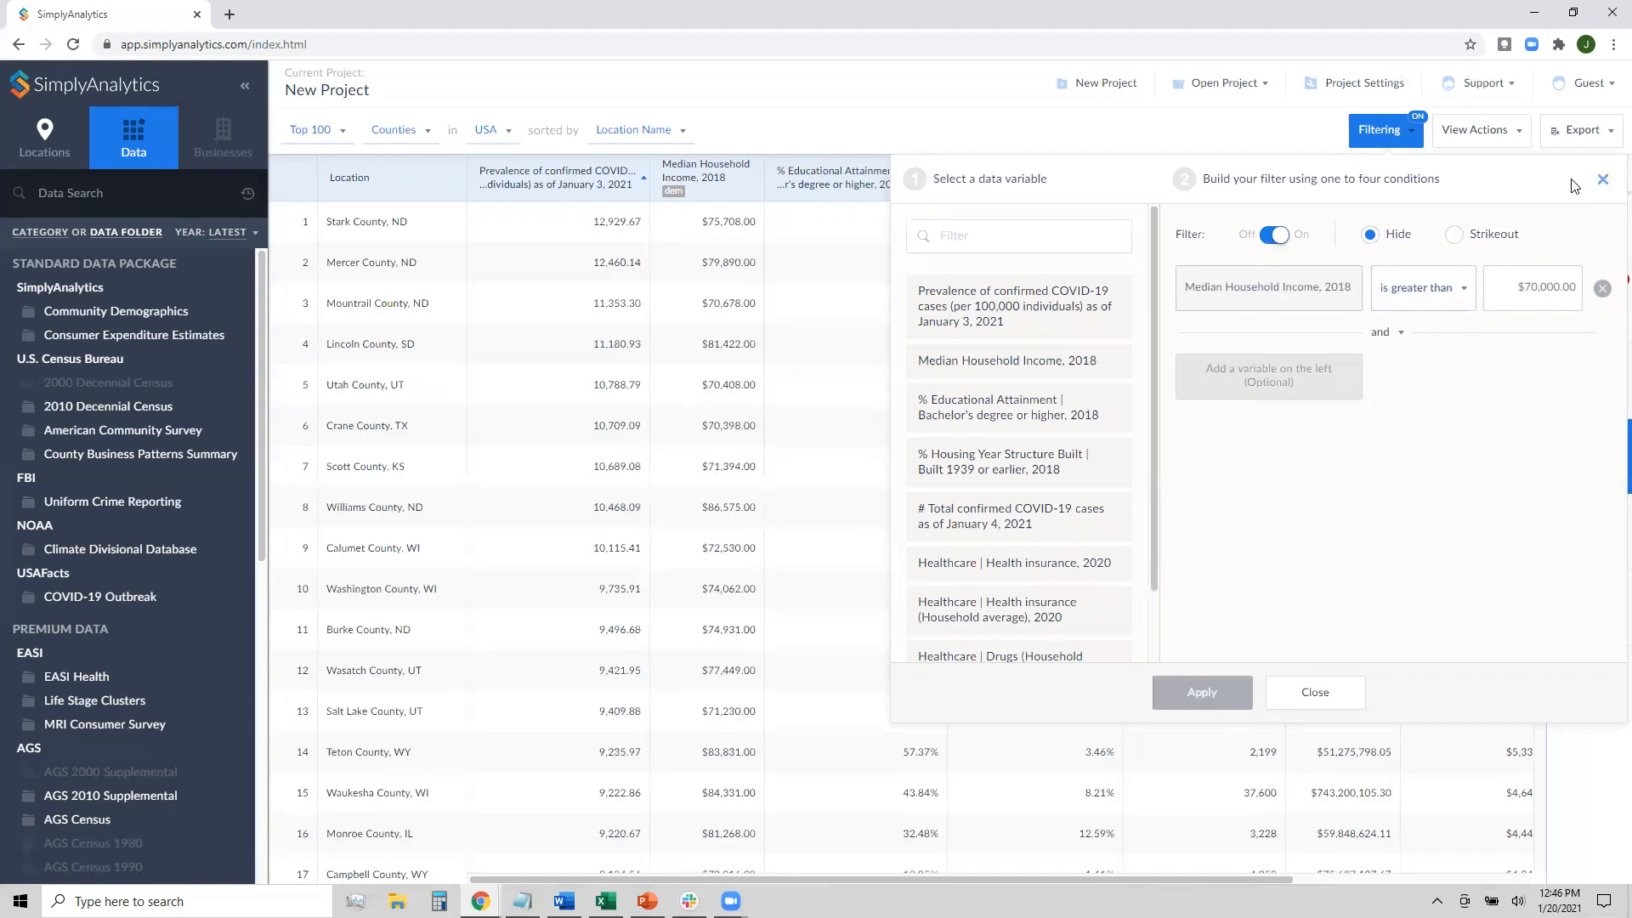
Close the filter settings and scroll the ranking, which has Stark County, ND first
click(1603, 179)
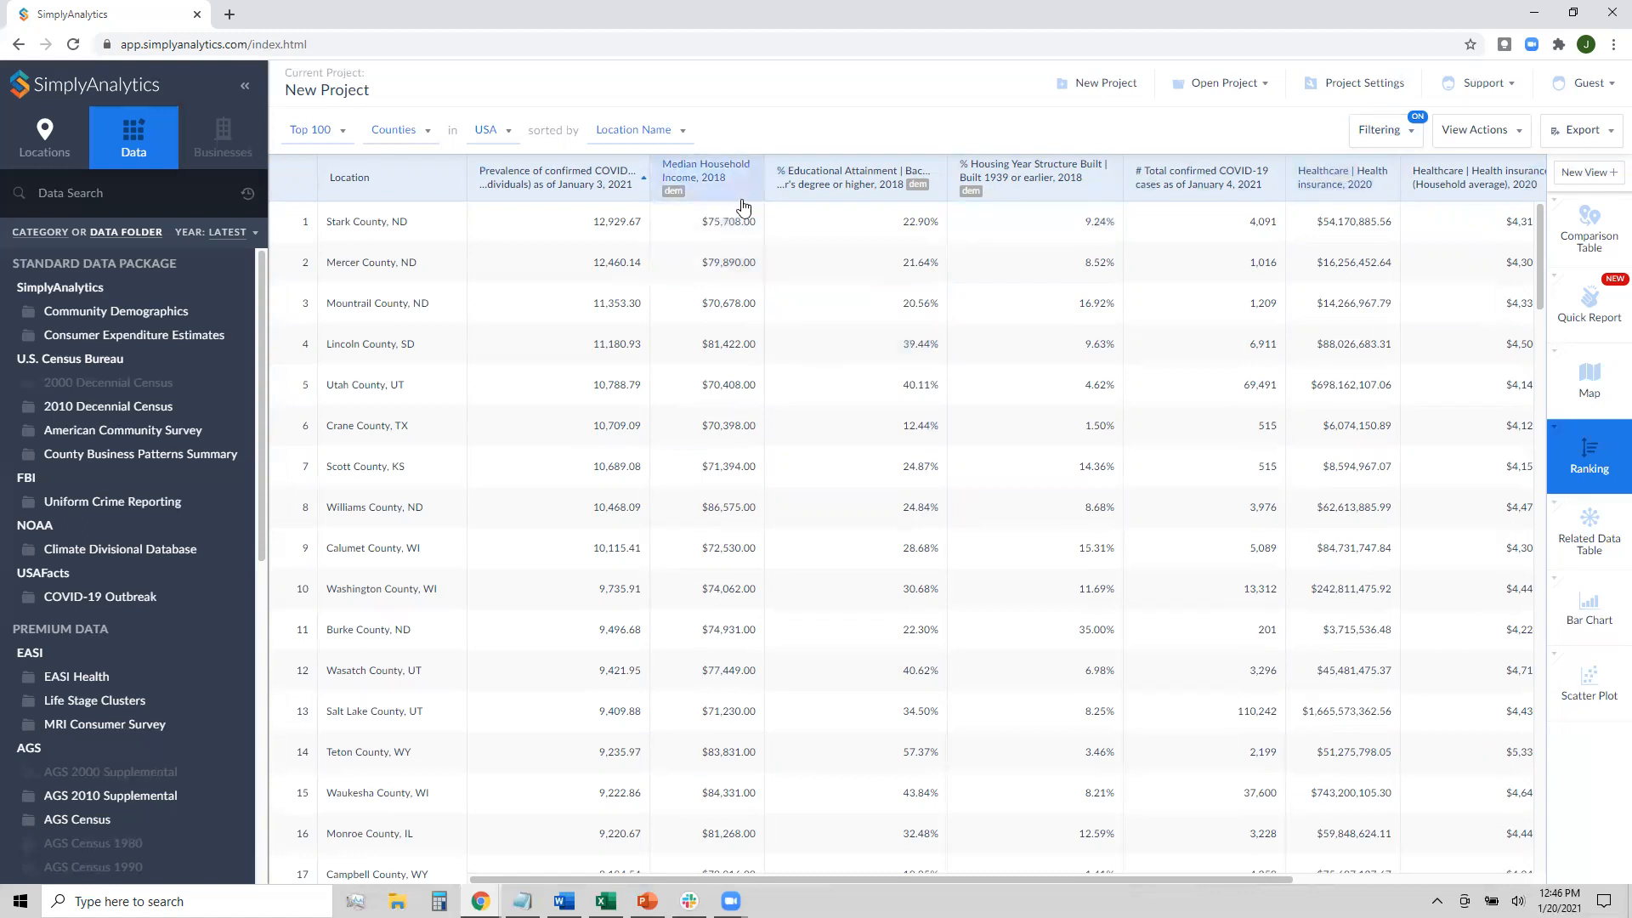
scroll(756, 542, down, 4)
scroll(756, 542, down, 5)
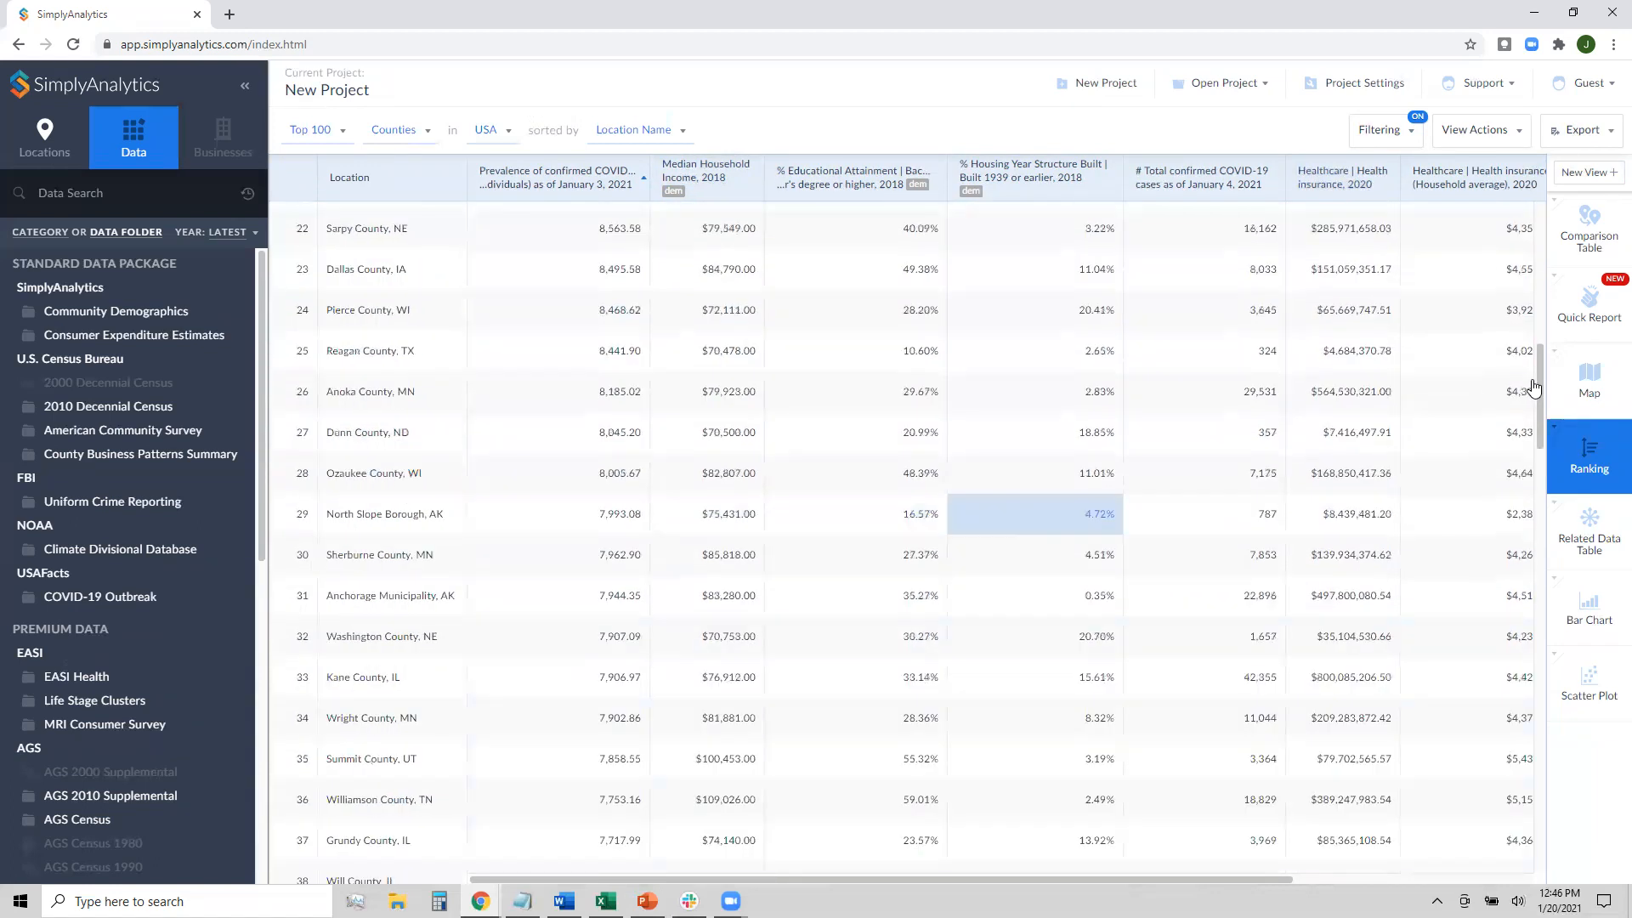
Expand the ranking from Top 100 to Top 10000 to list all 271 filtered counties
click(310, 129)
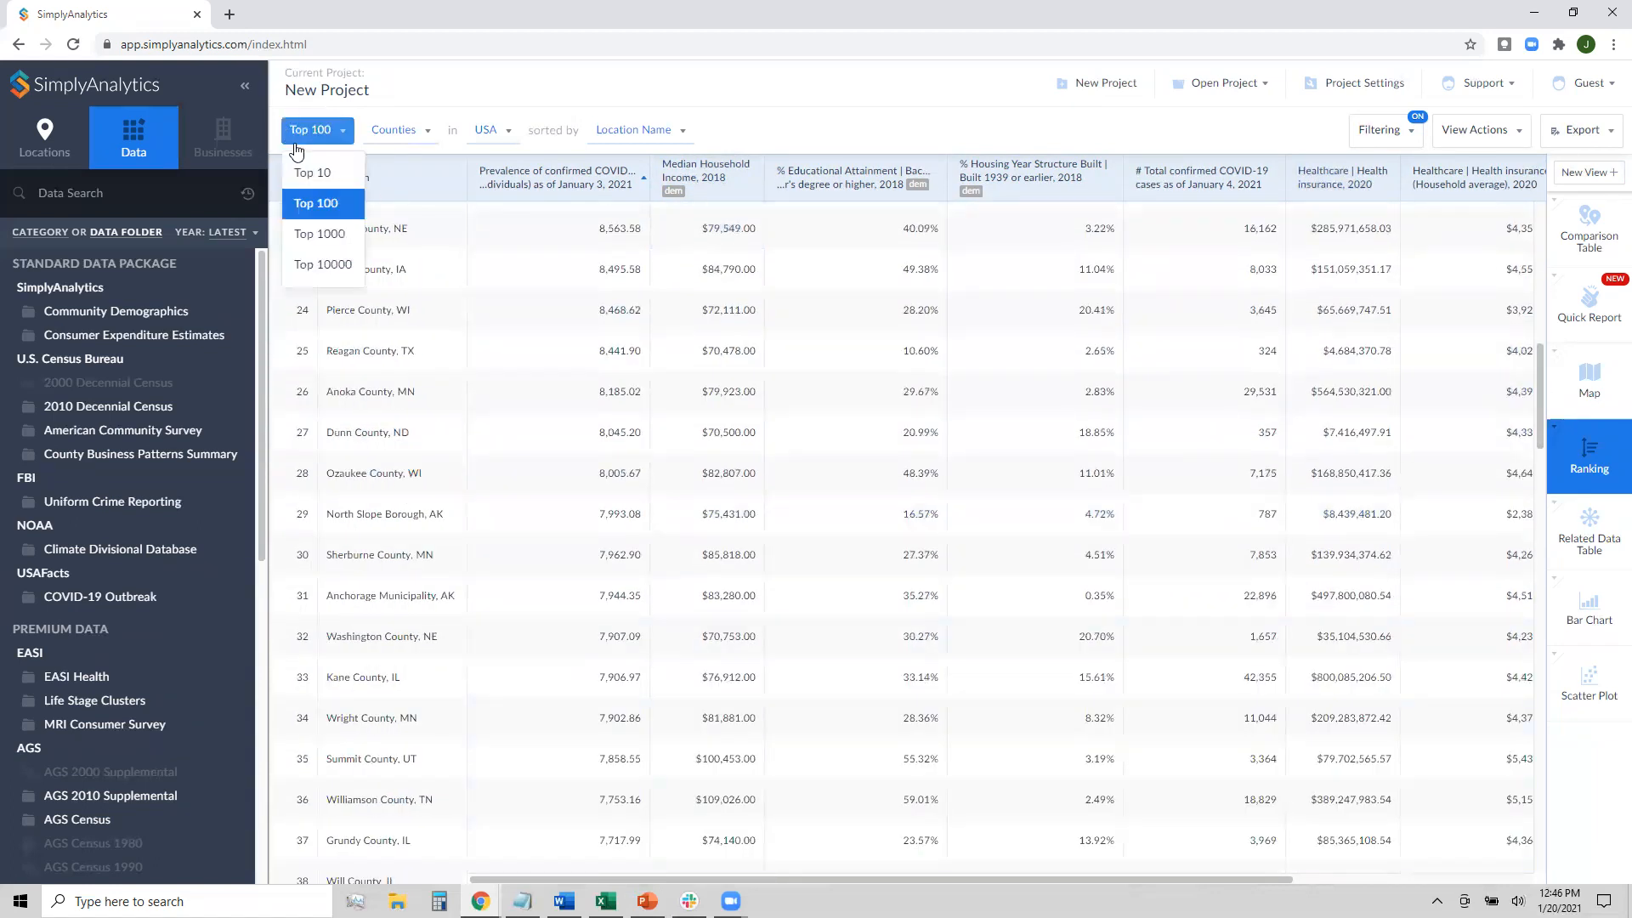
click(319, 265)
drag(1538, 382, 429, 880)
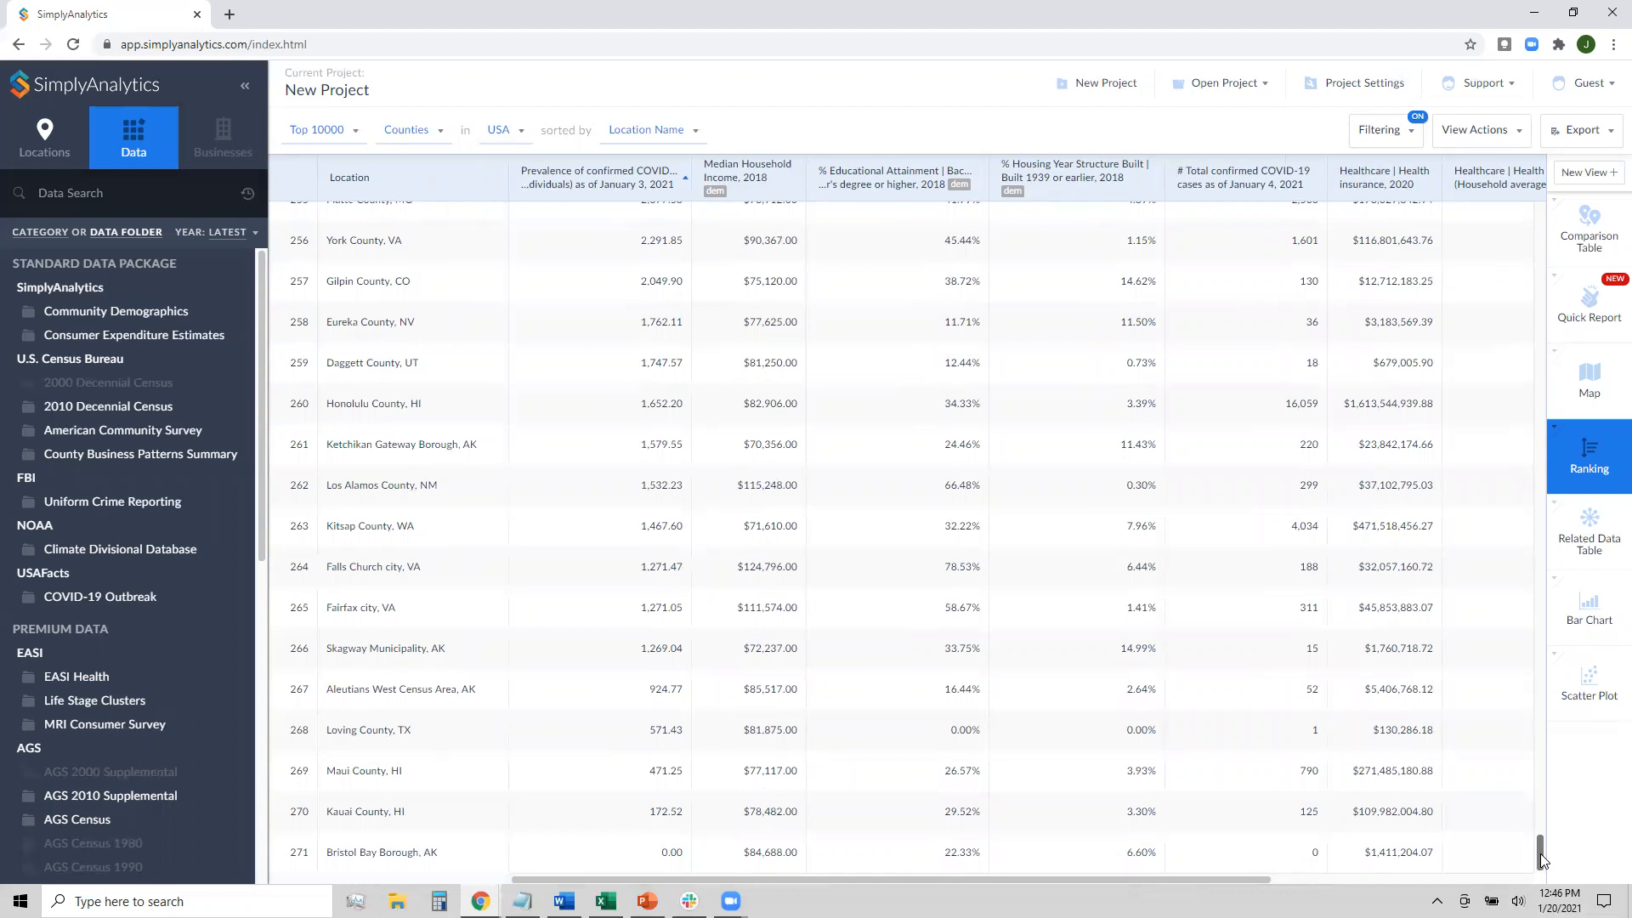
scroll(1530, 626, up, 20)
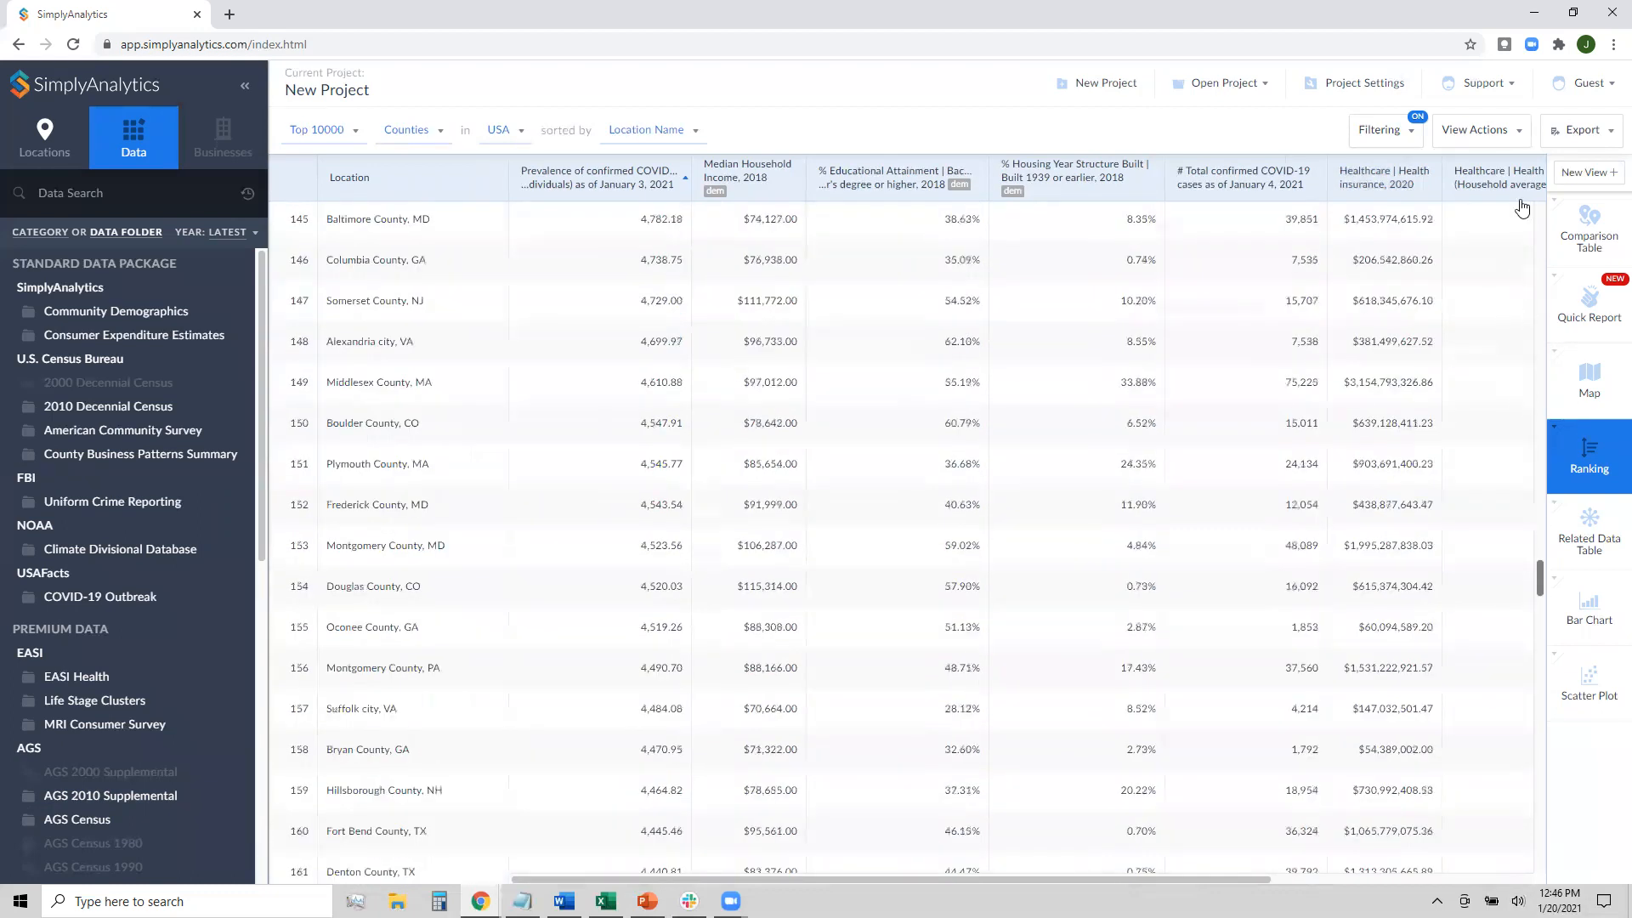
scroll(1140, 139, up, 20)
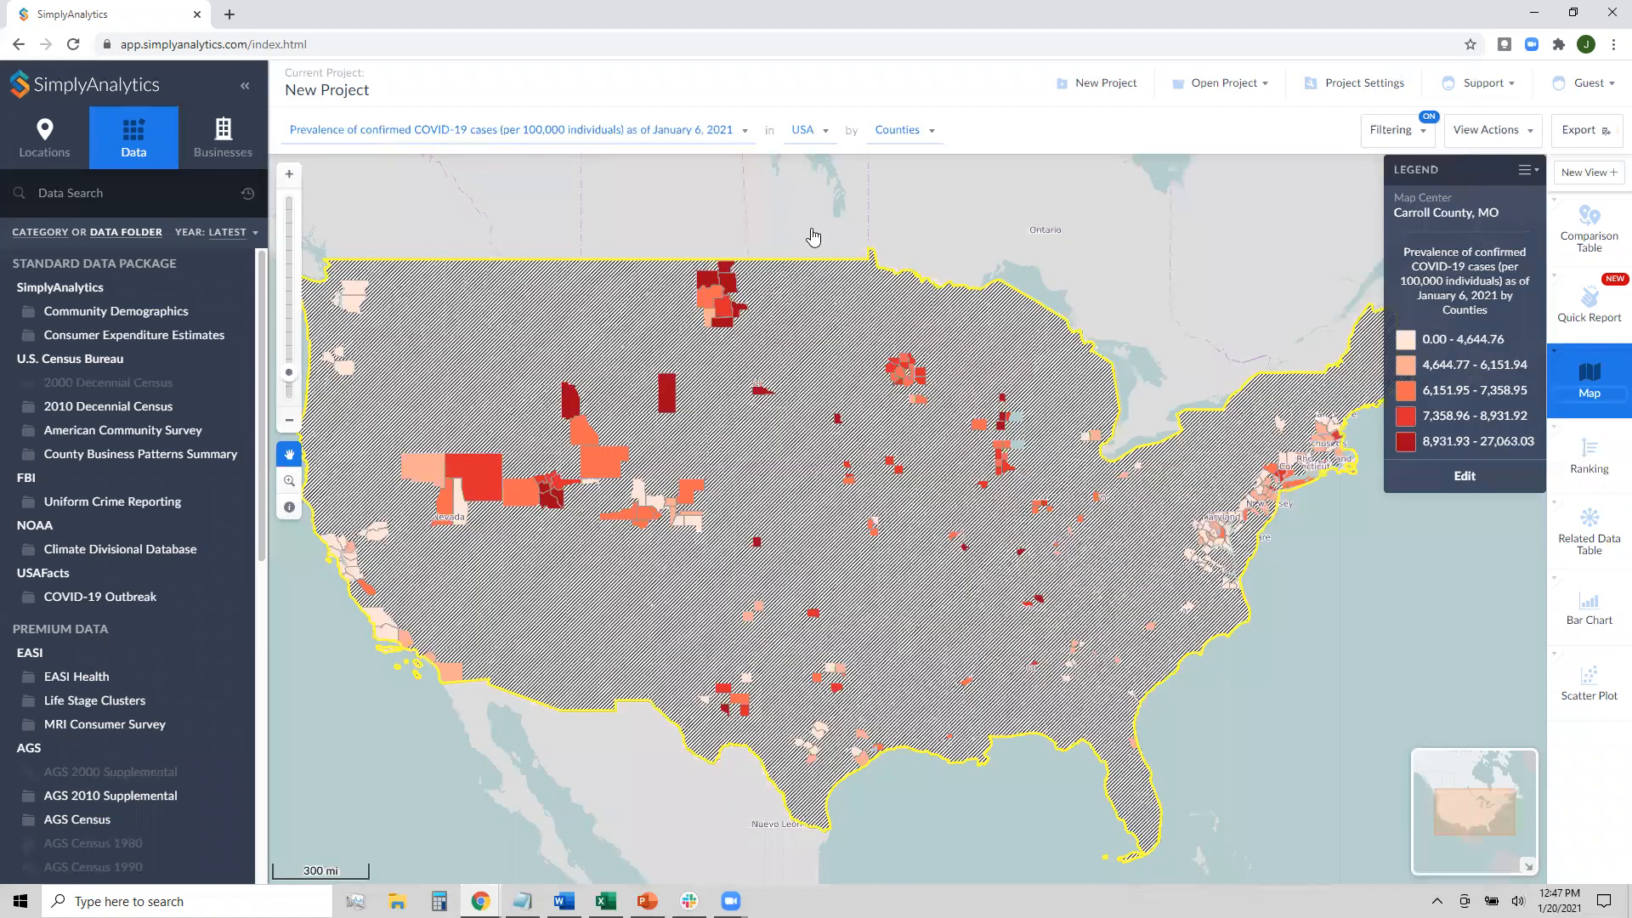
Set the map location back to Texas
click(806, 130)
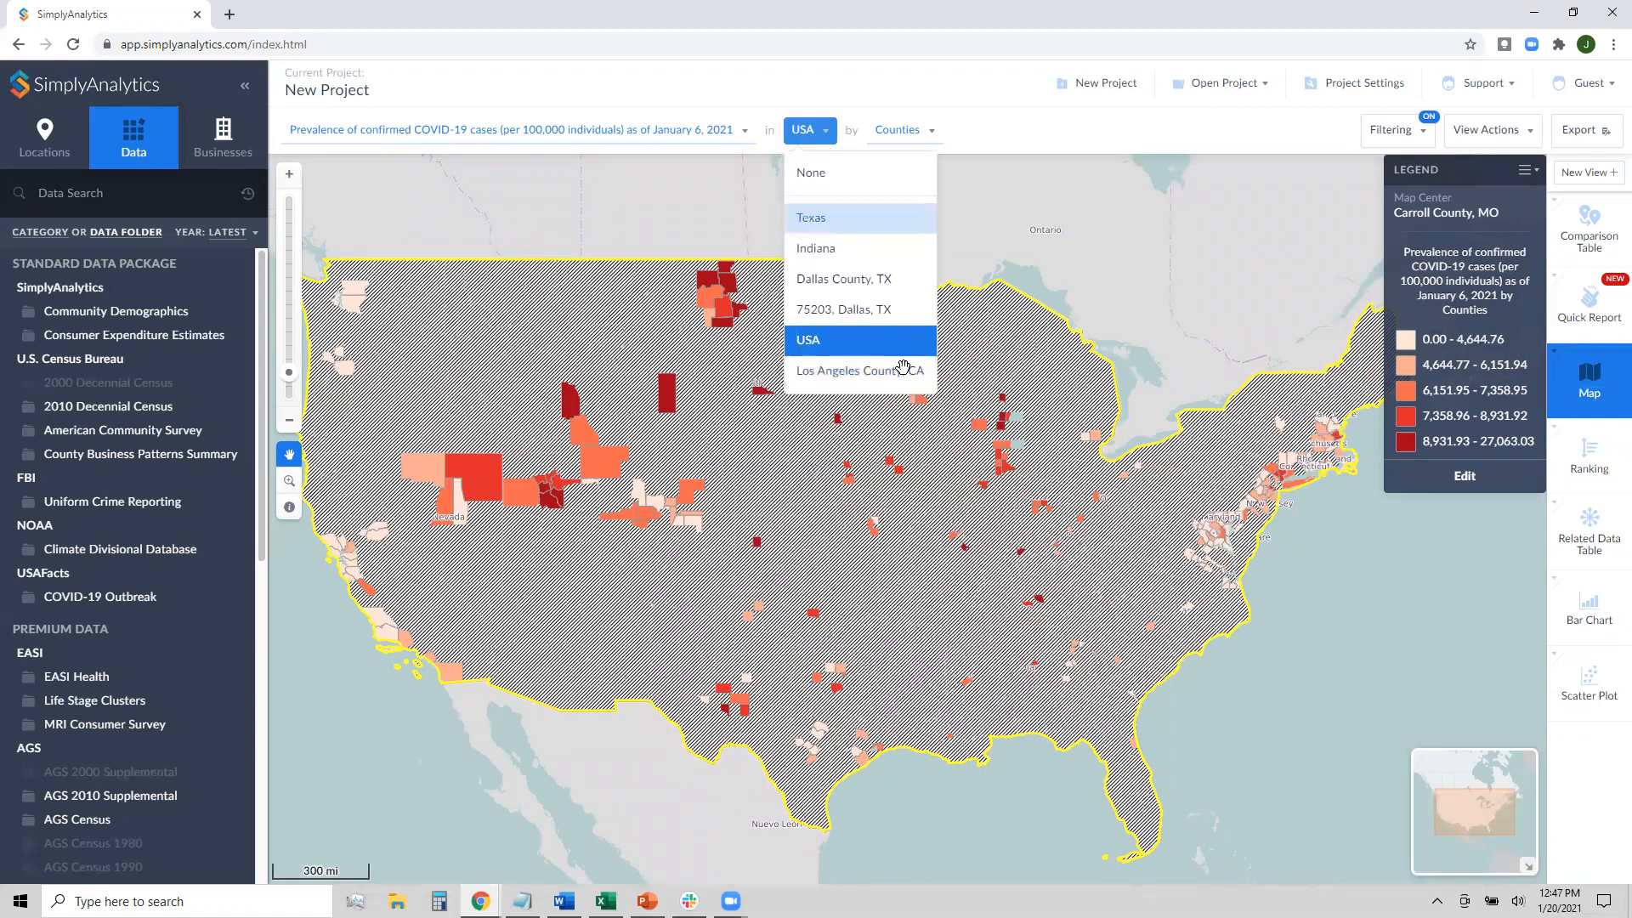
key(Return)
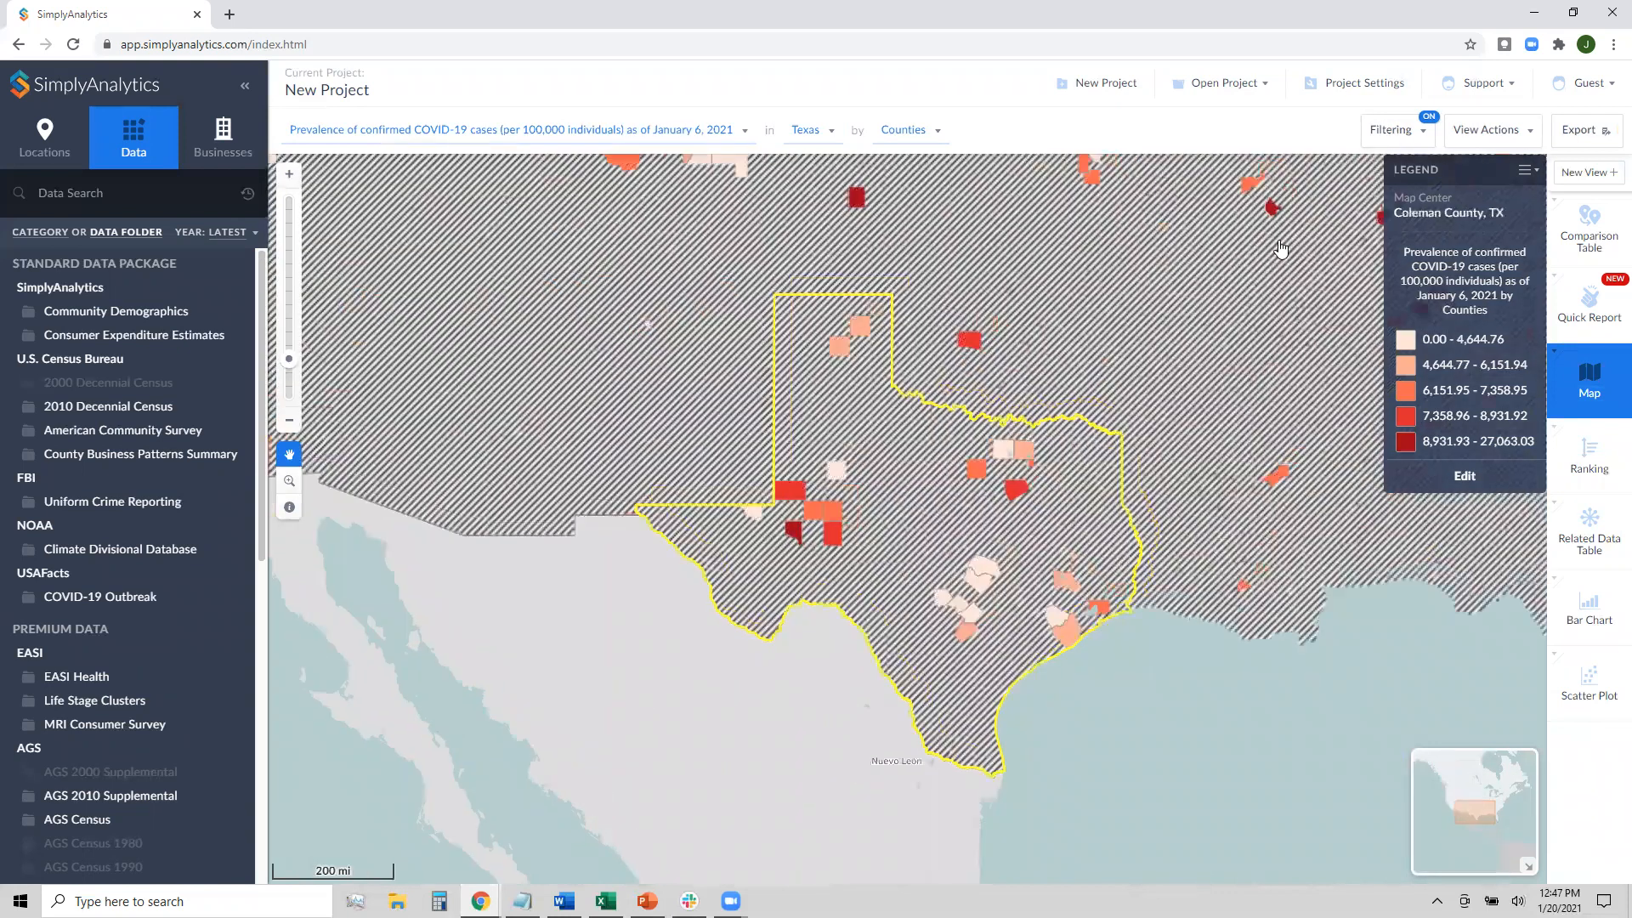
Turn the median income filter off so every county shows its prevalence colour
click(1396, 130)
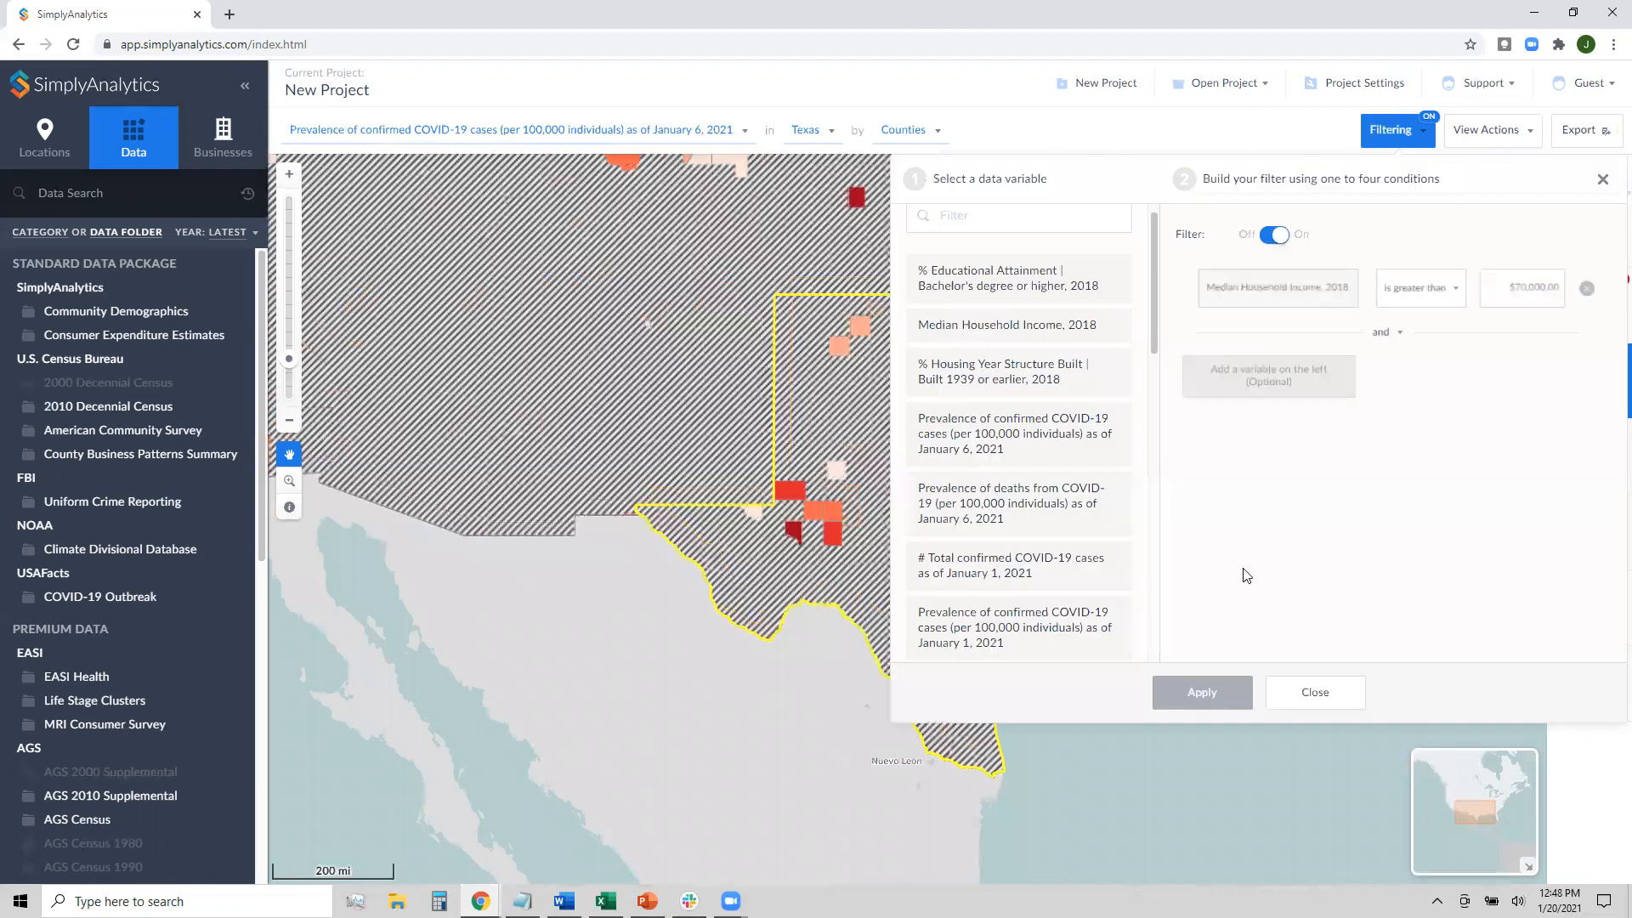
click(1389, 136)
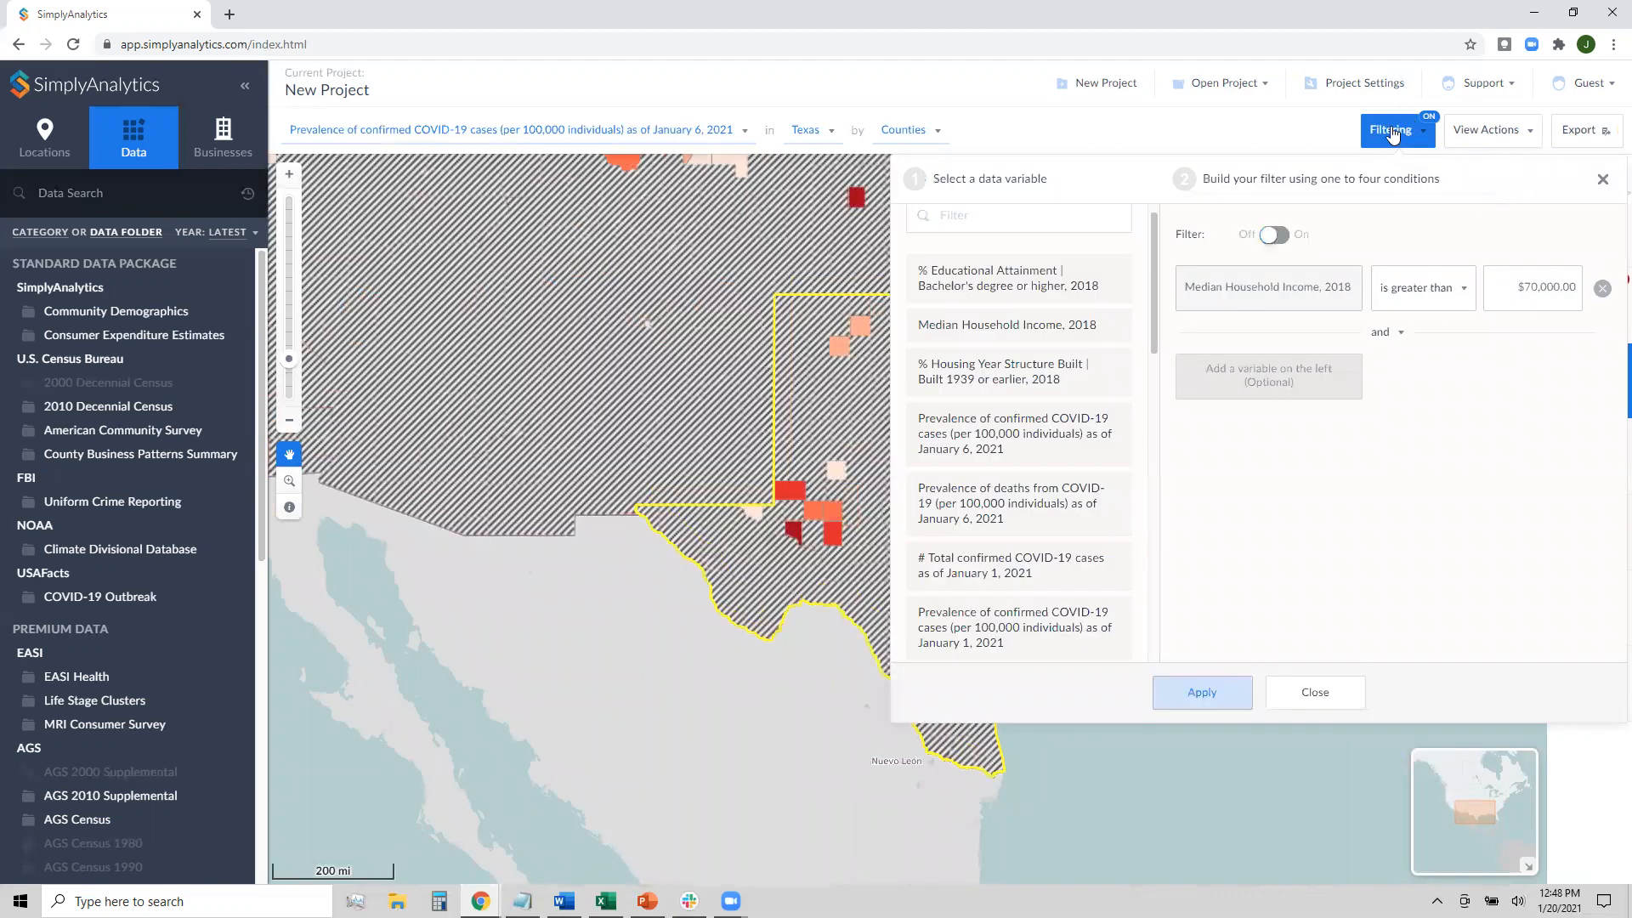
click(1602, 185)
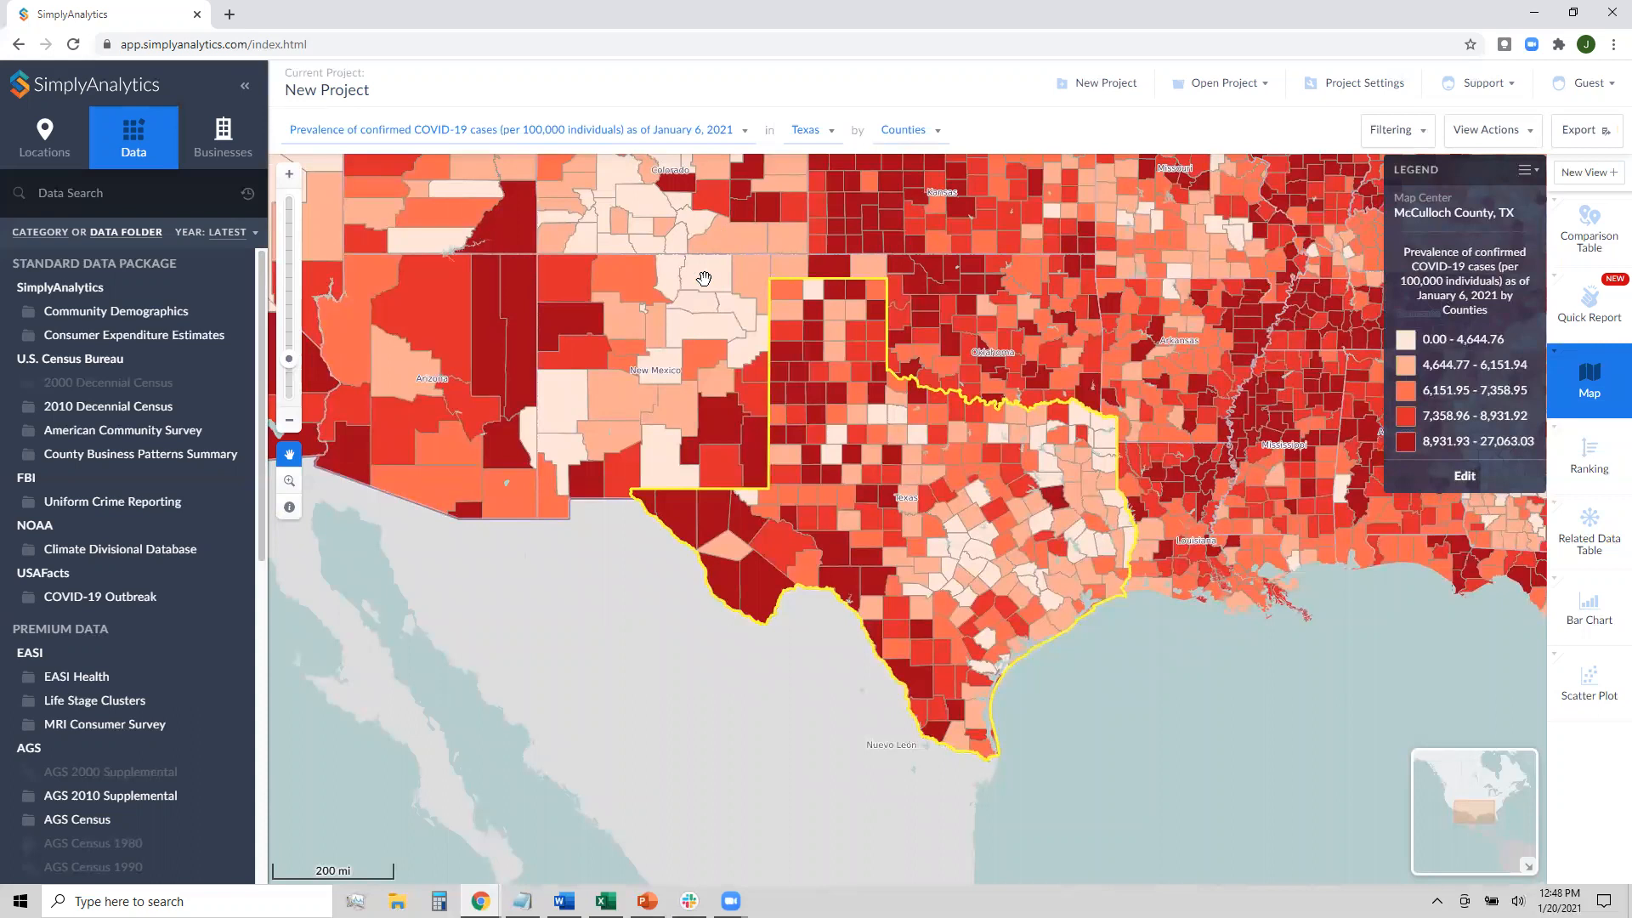
click(1487, 131)
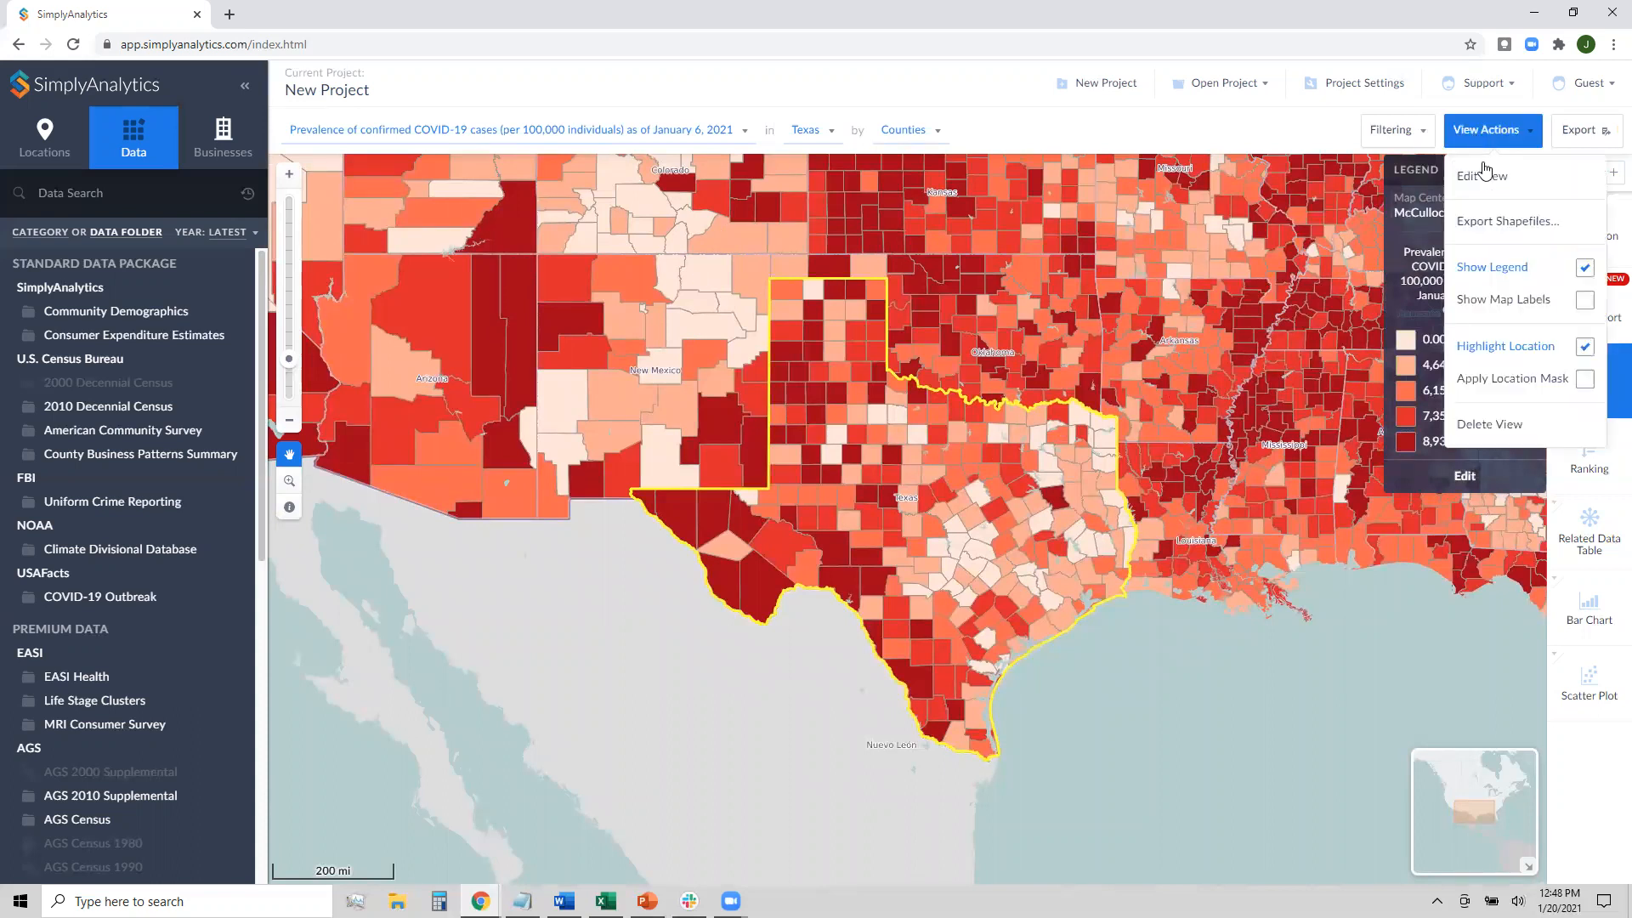
Apply the location mask so only Texas counties are shaded
click(1501, 388)
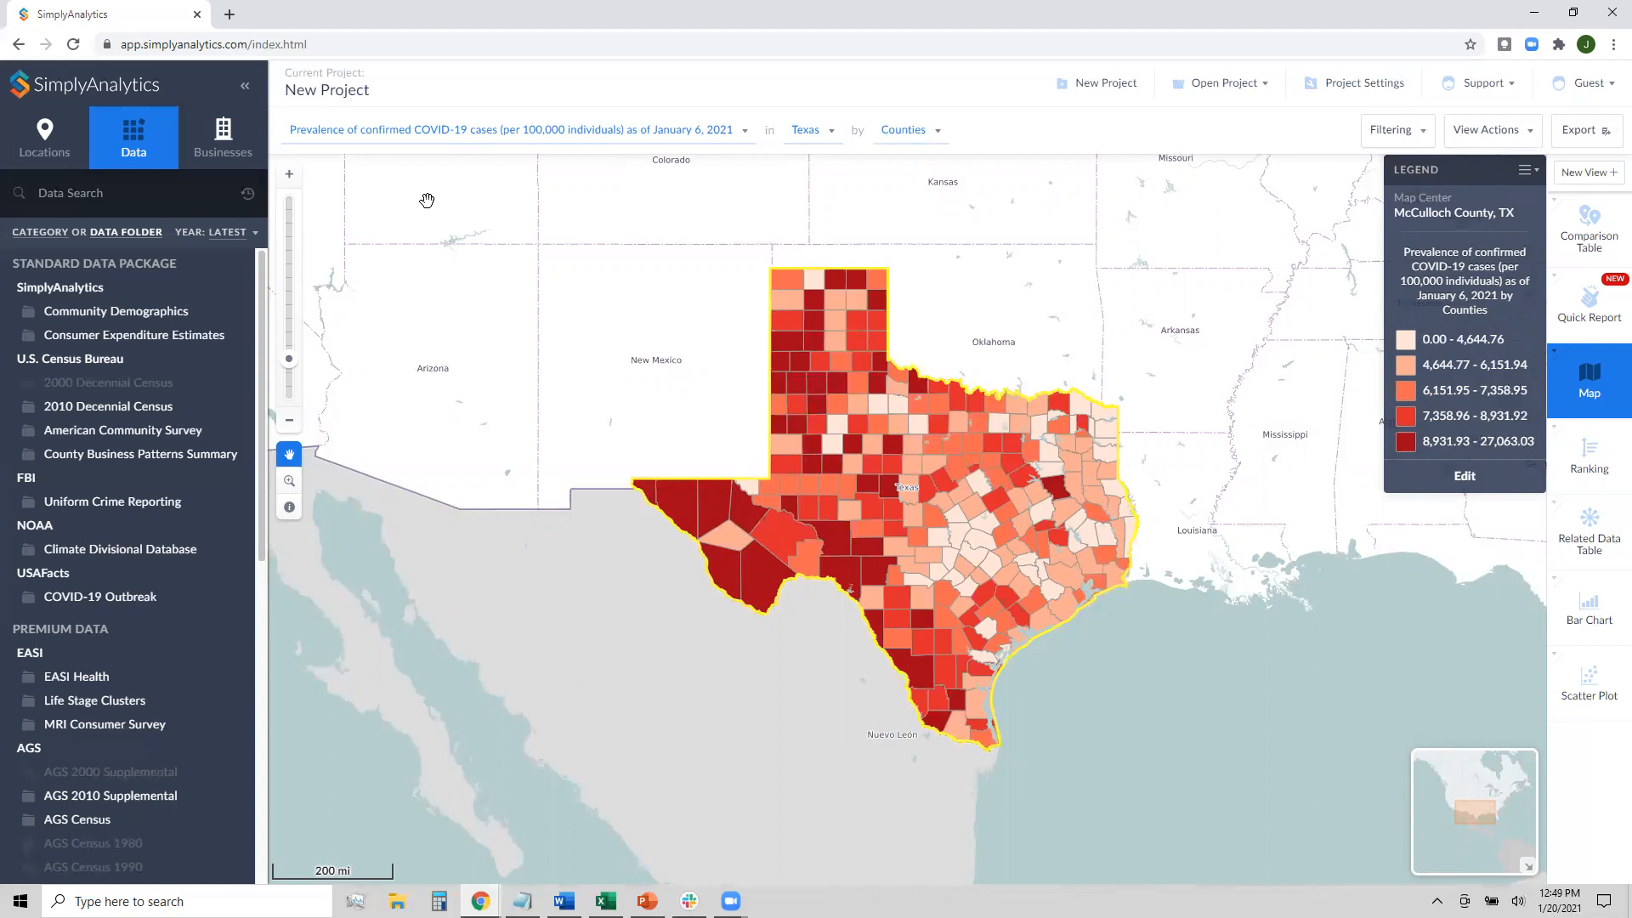
Add General Medical and Surgical Hospitals (NAICS 622110), found by searching 'hospital', as a business layer
click(223, 143)
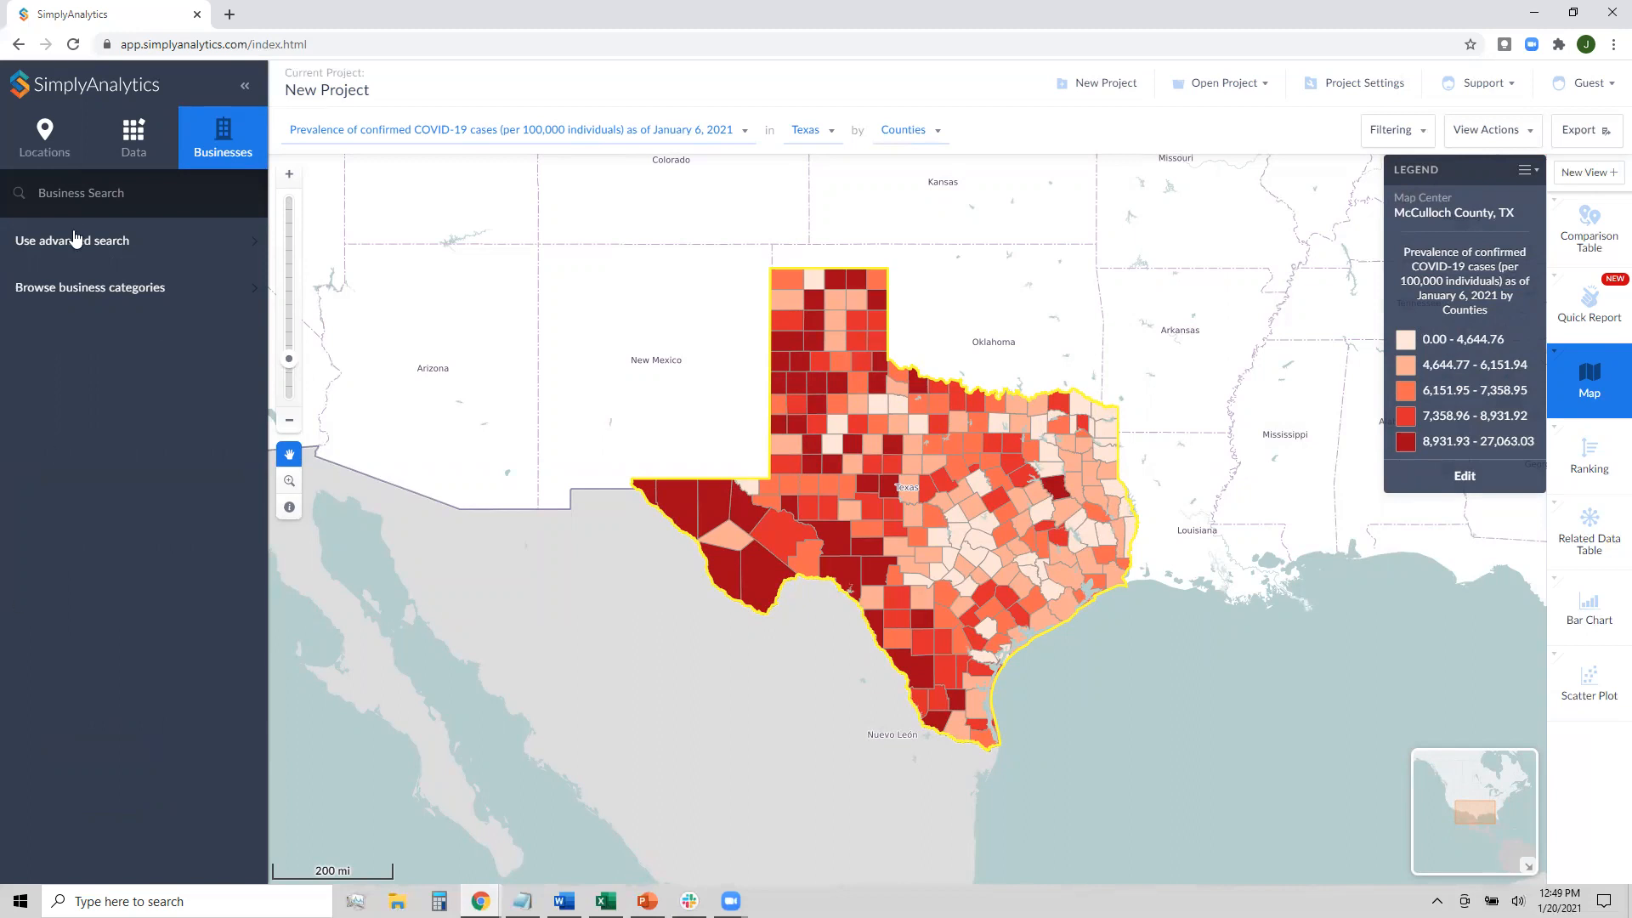
click(78, 182)
click(98, 471)
click(135, 311)
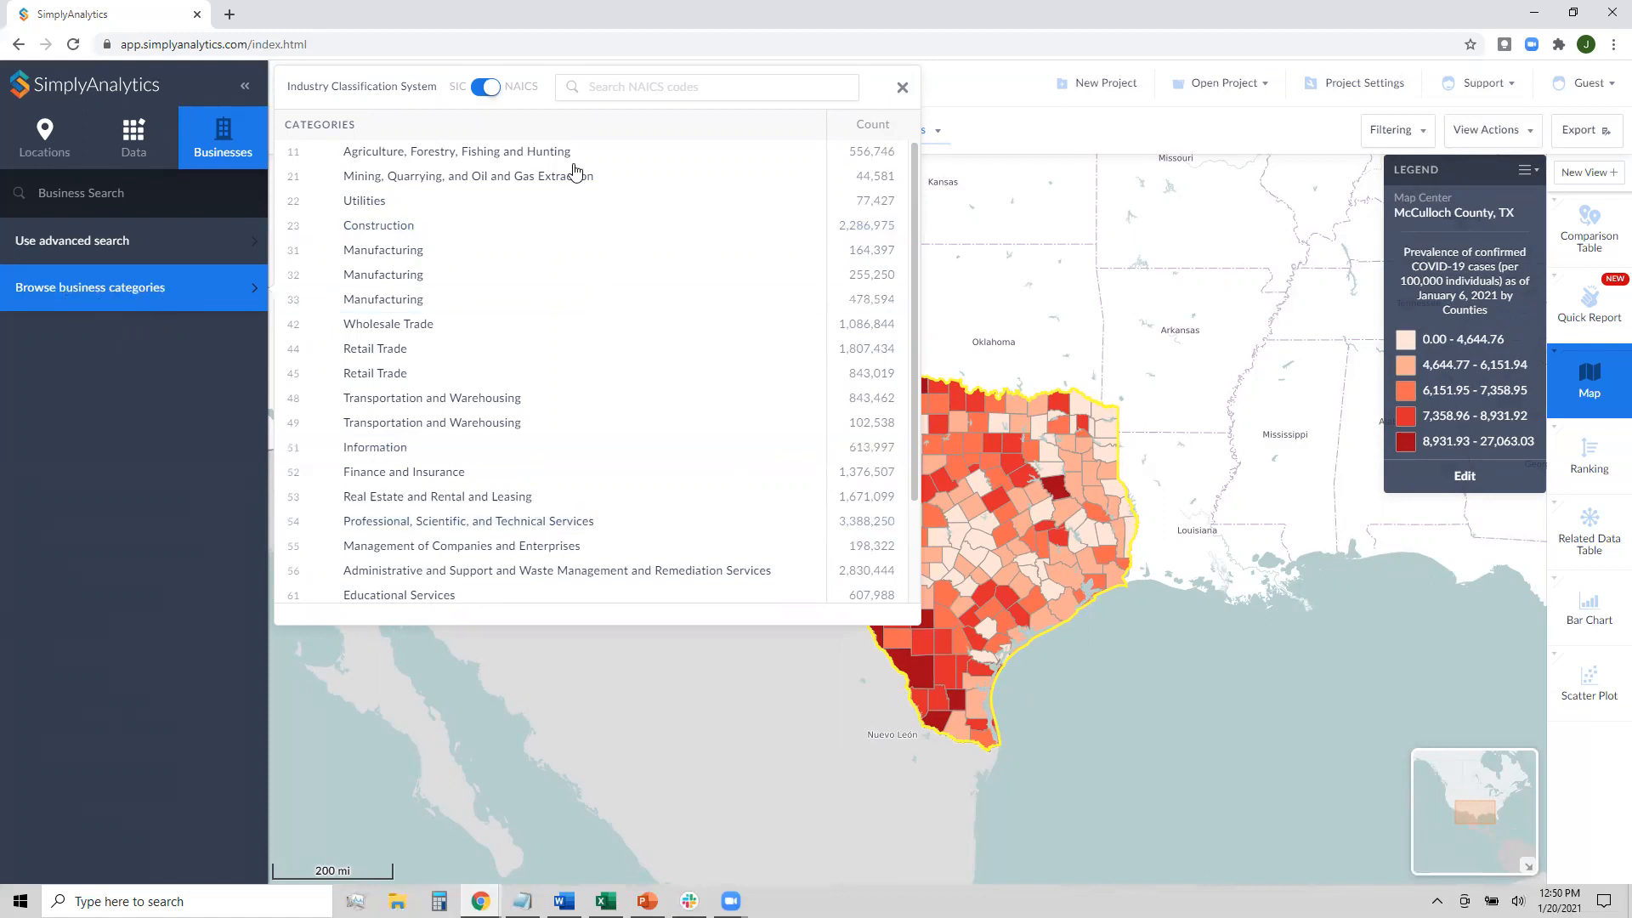
scroll(572, 212, down, 3)
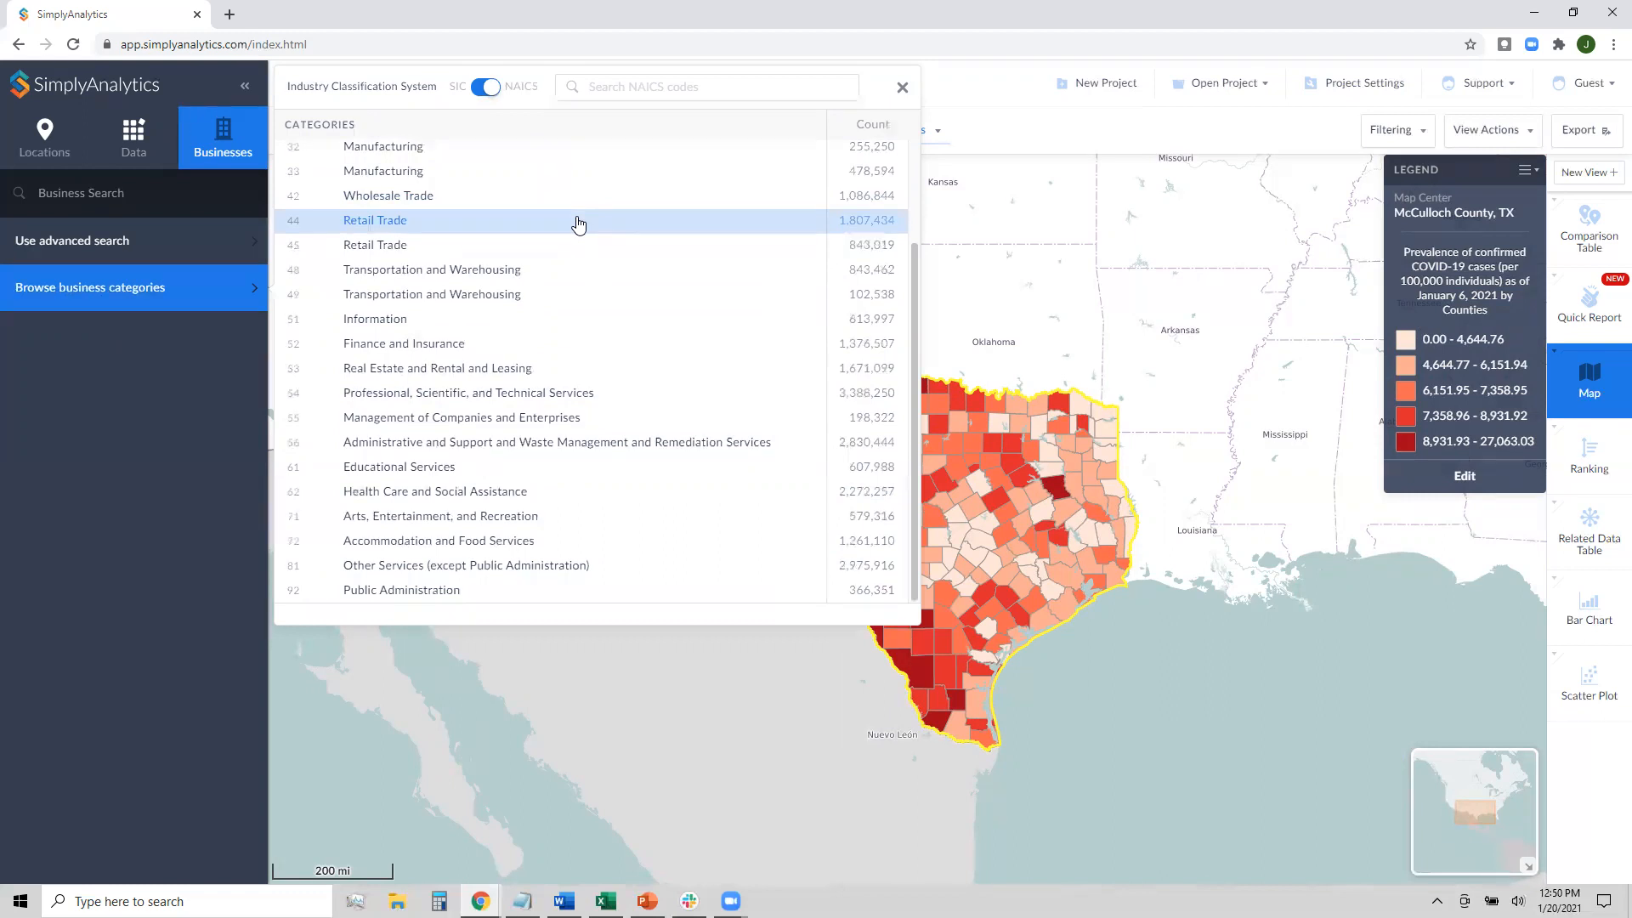
scroll(586, 291, up, 2)
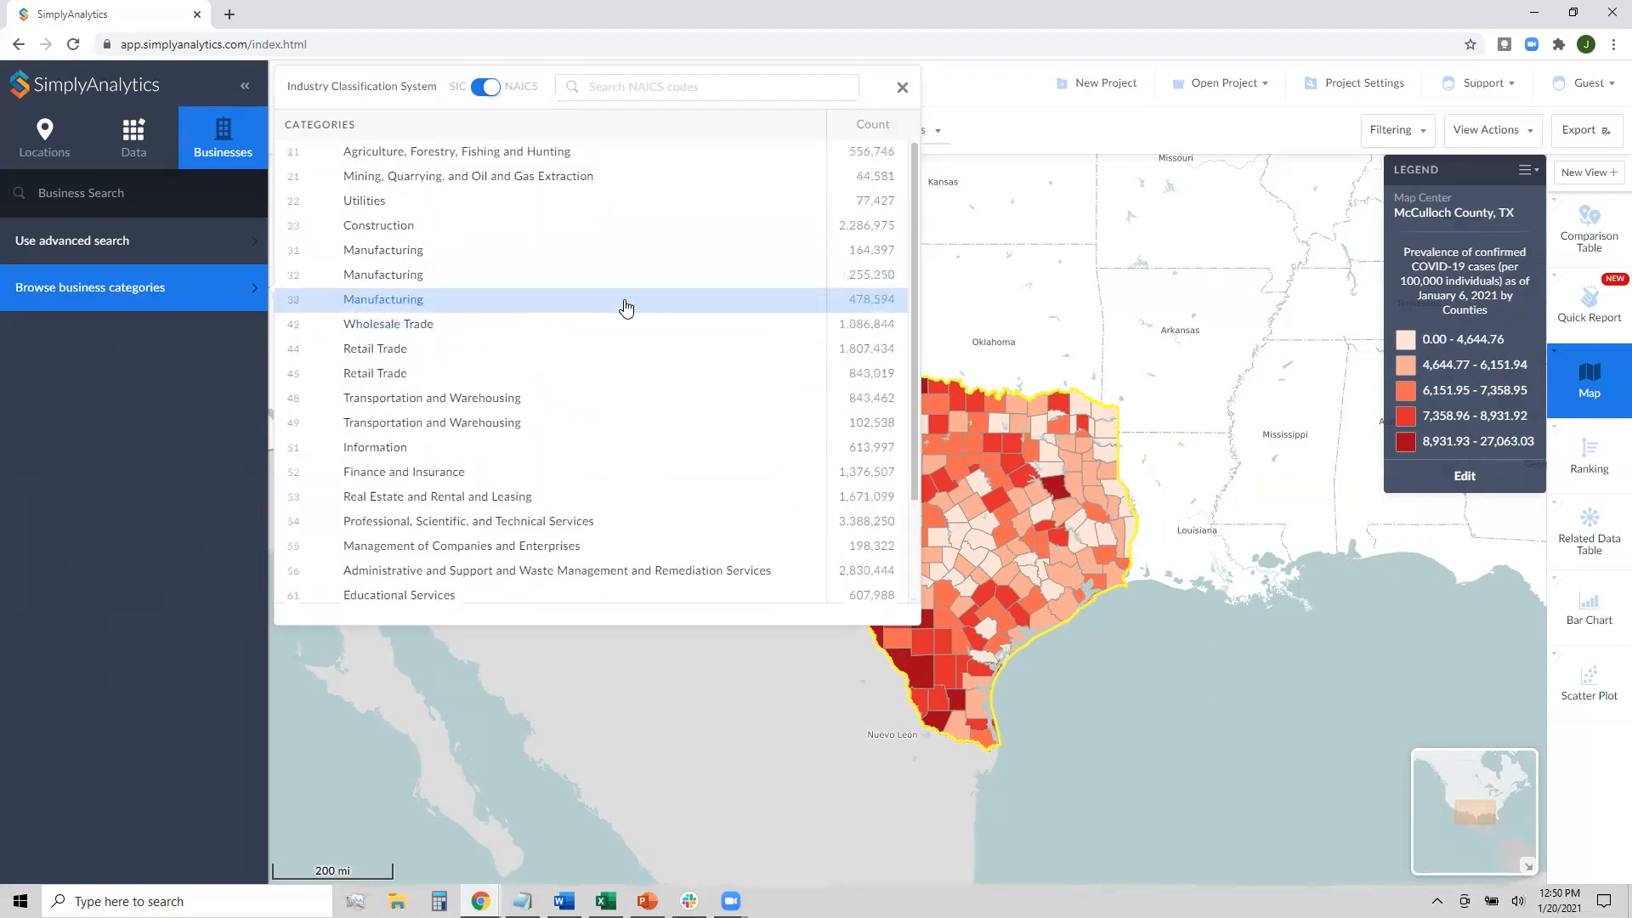
click(642, 90)
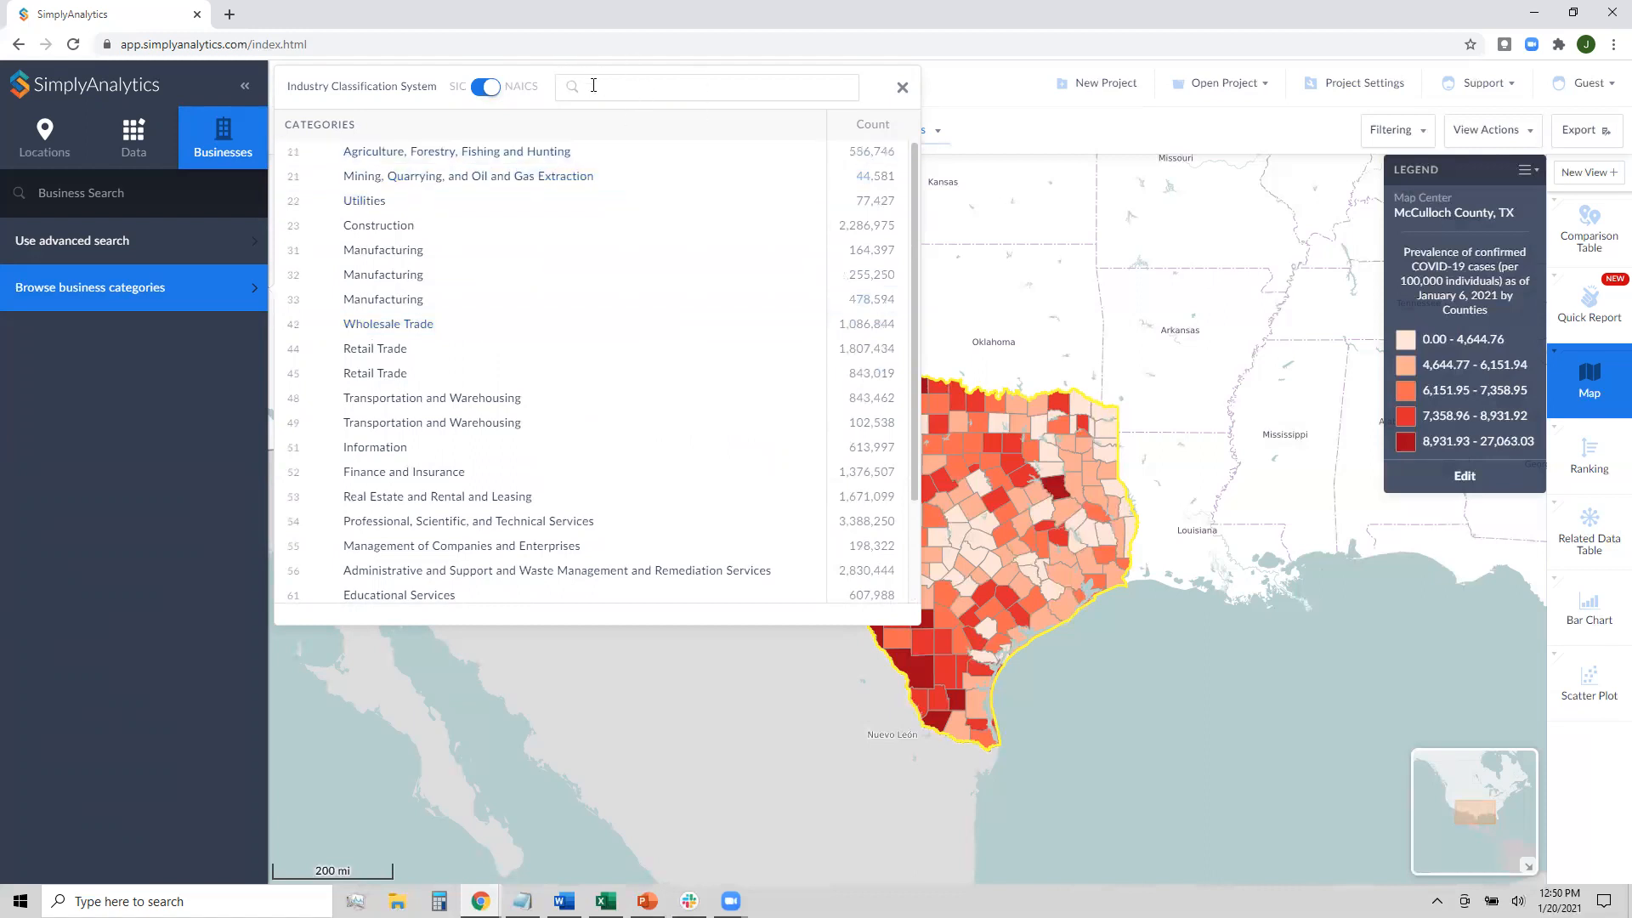
text(hospital)
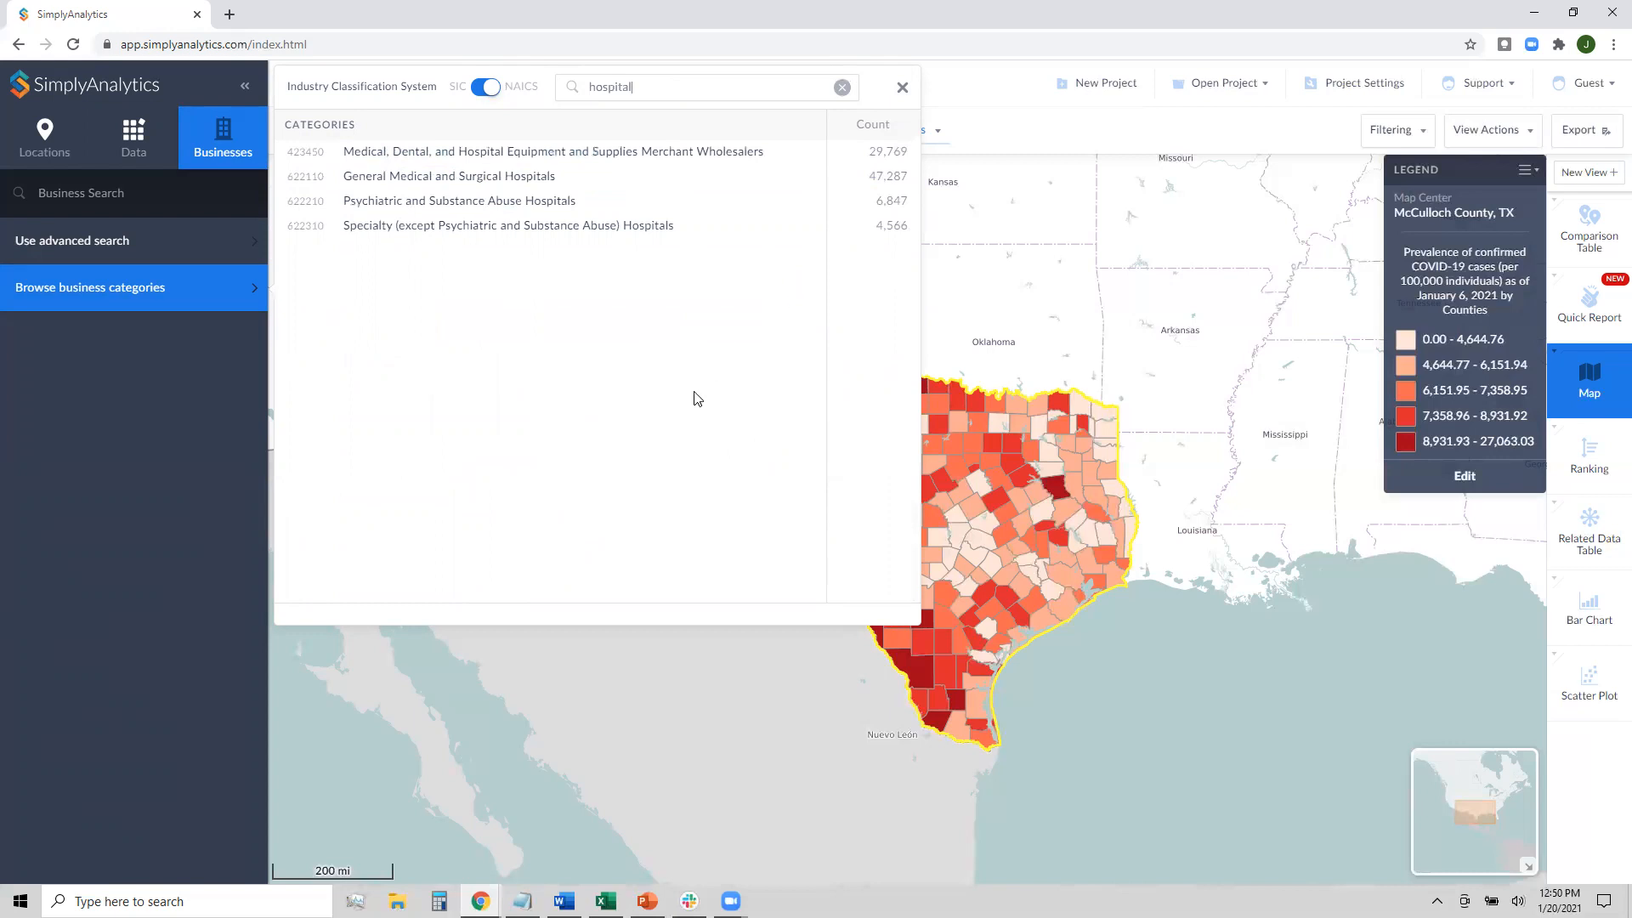
click(420, 186)
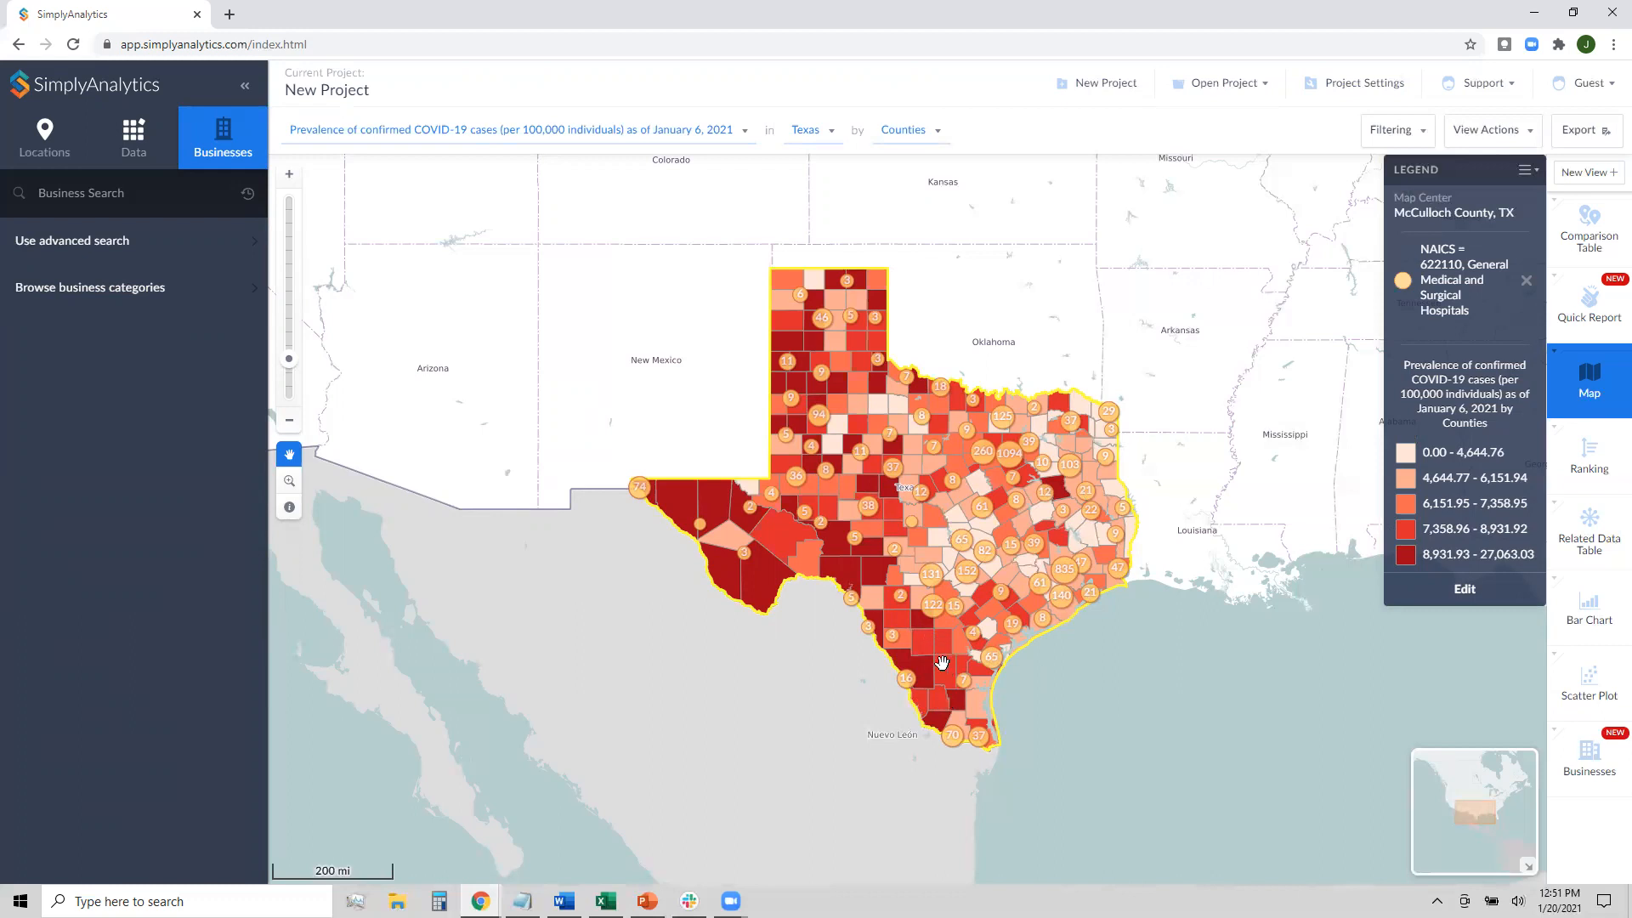
scroll(961, 658, up, 2)
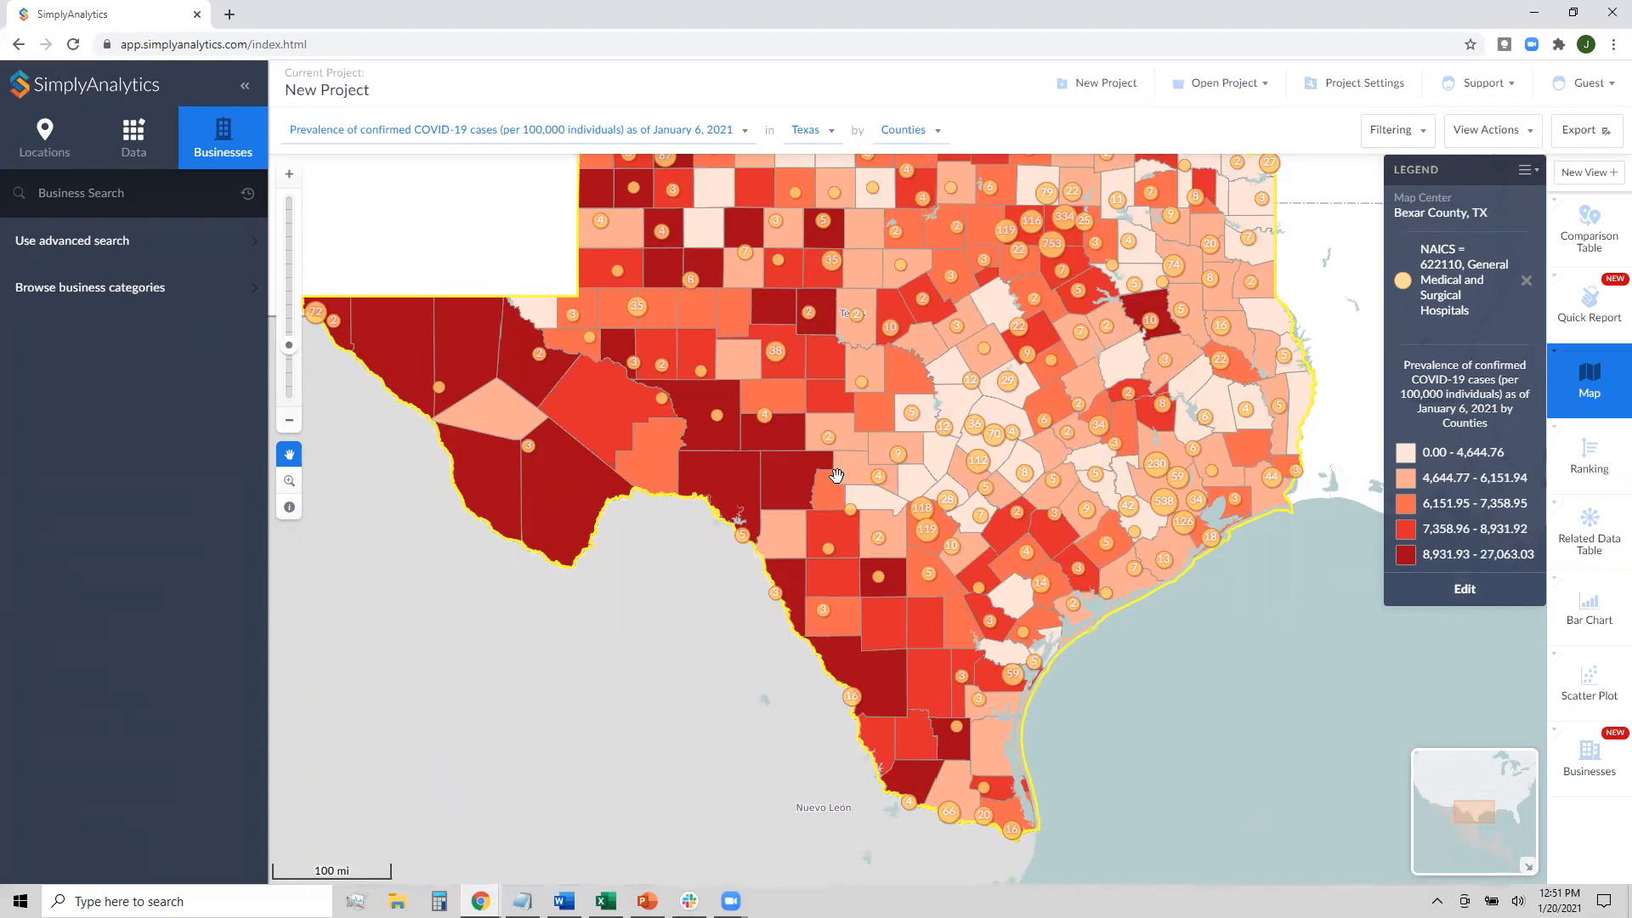
scroll(837, 475, down, 2)
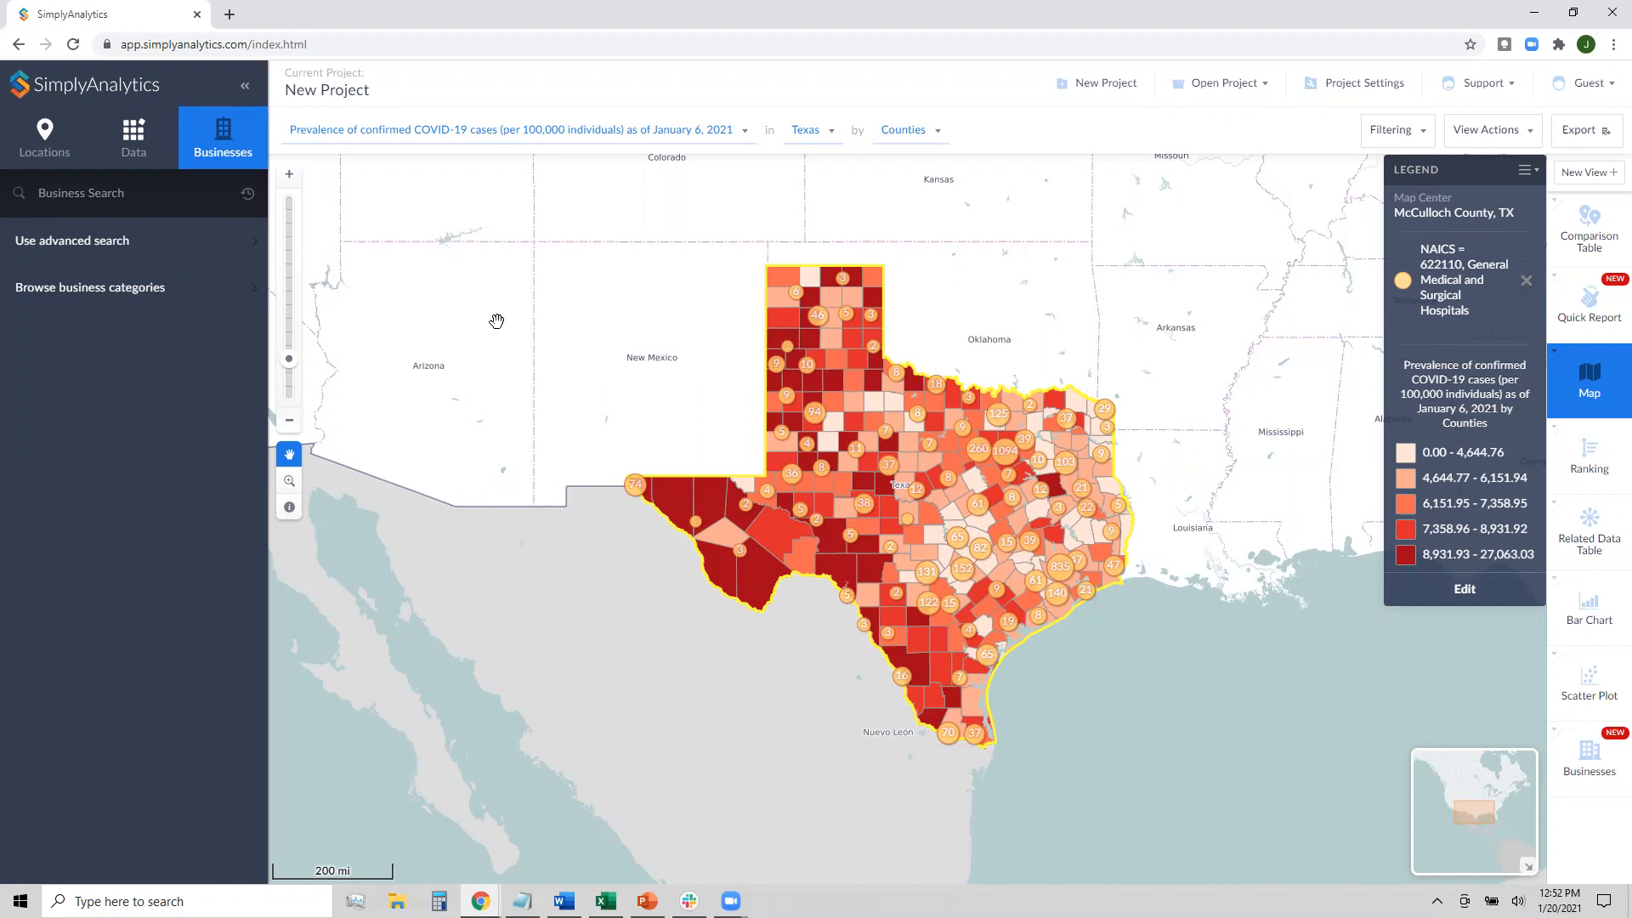
Remove the NAICS hospital layer and widen the map to the USA. Show the comparison table of the five locations
click(1428, 292)
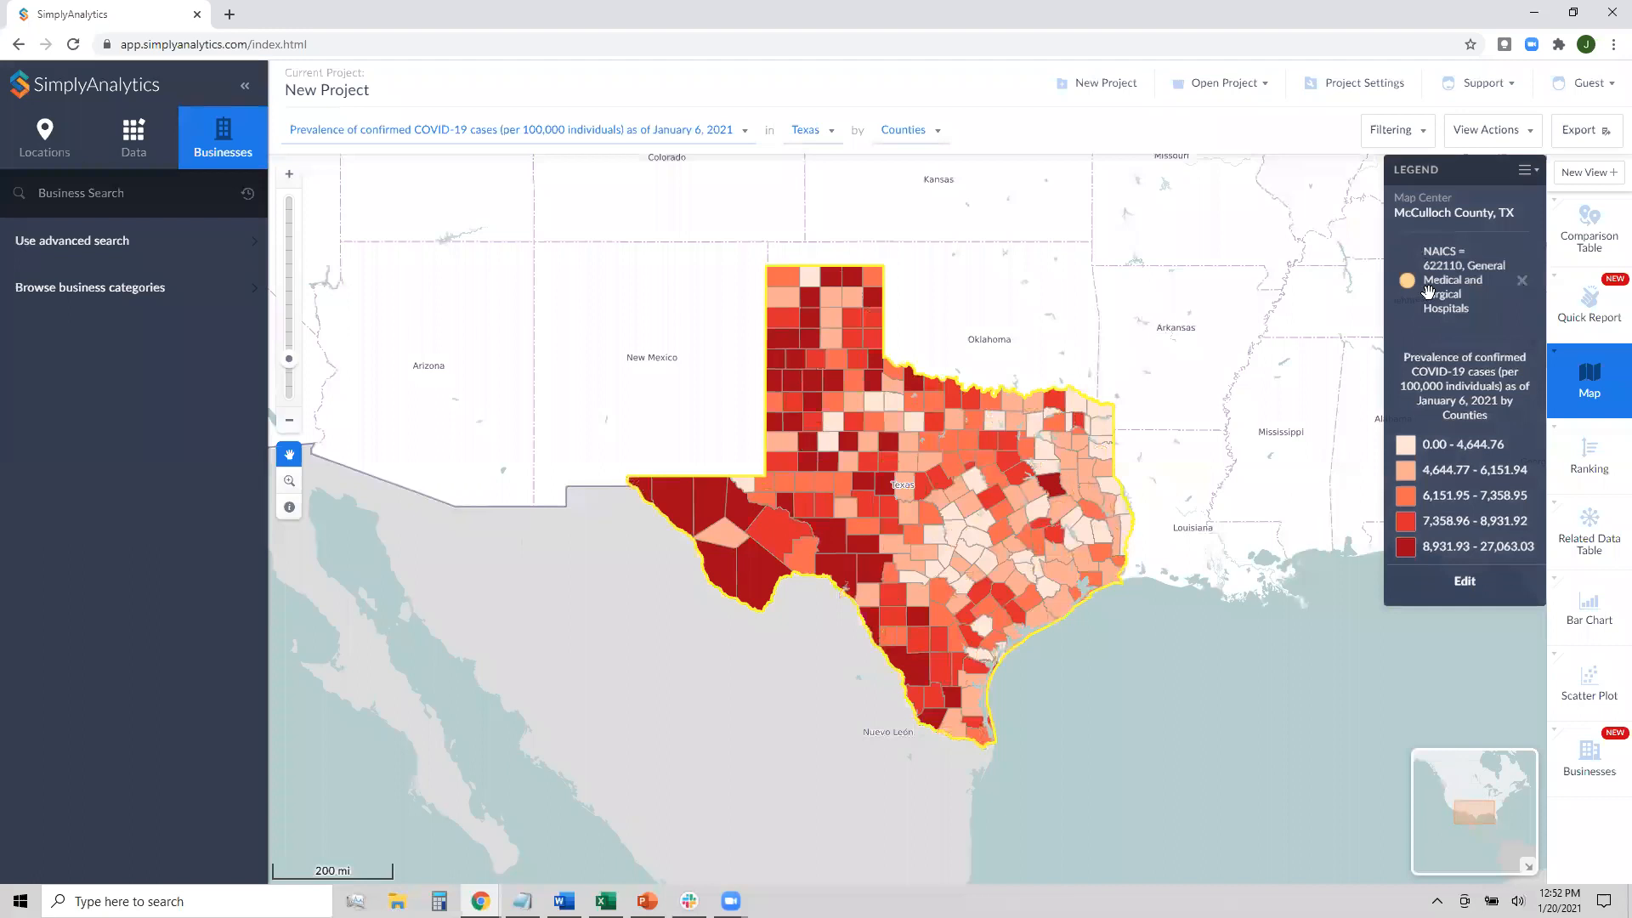
click(807, 130)
click(831, 337)
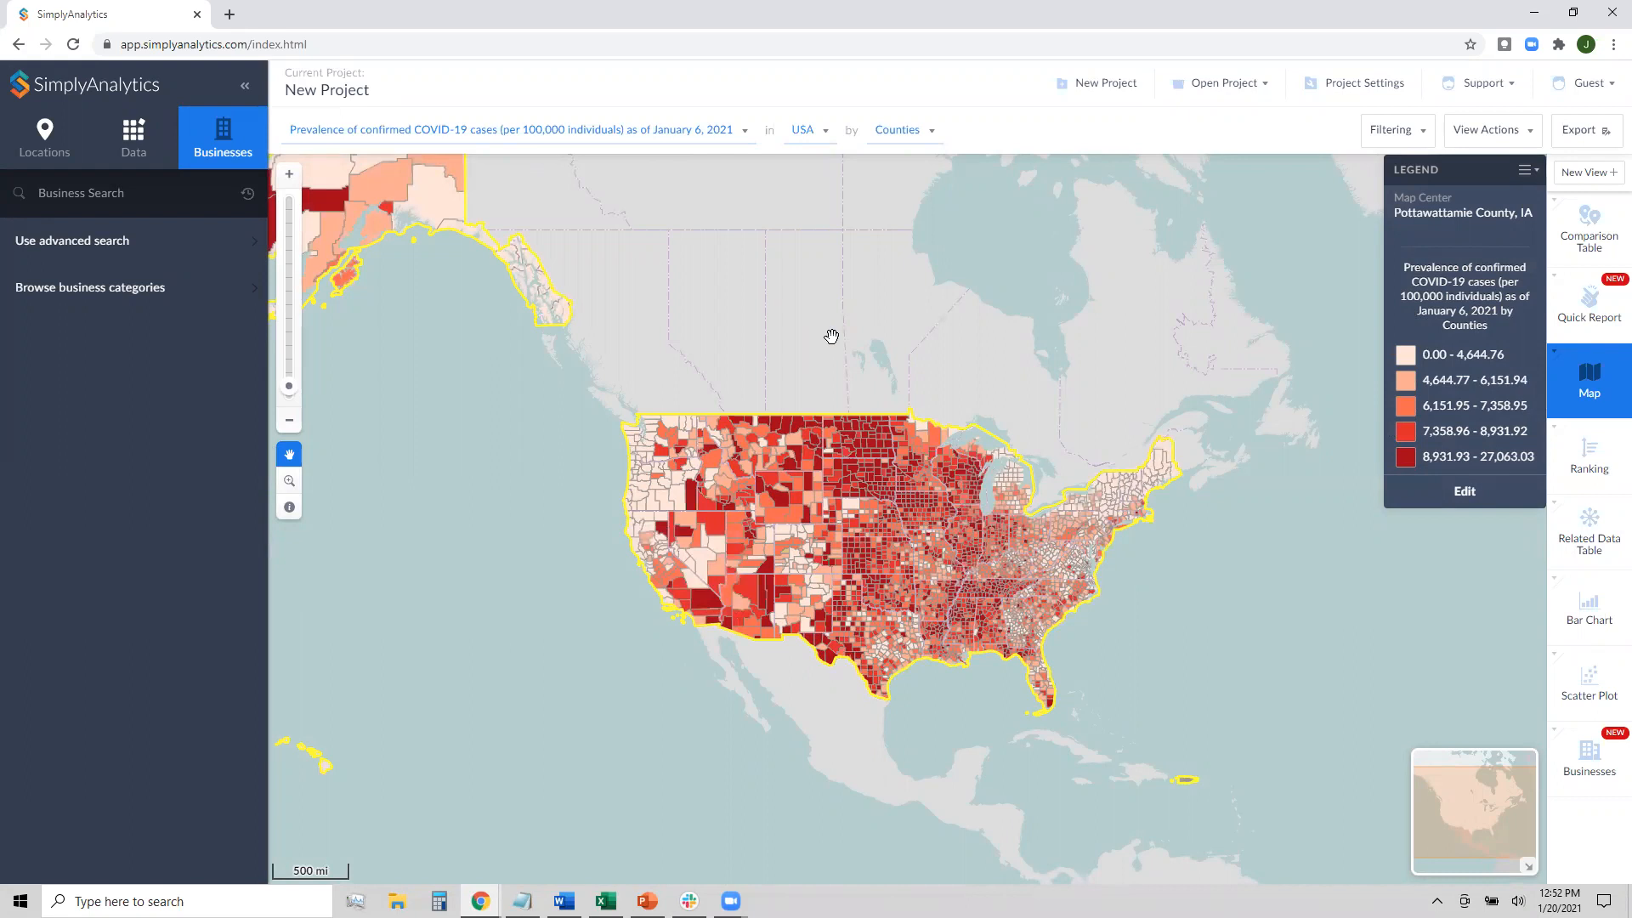
click(1576, 243)
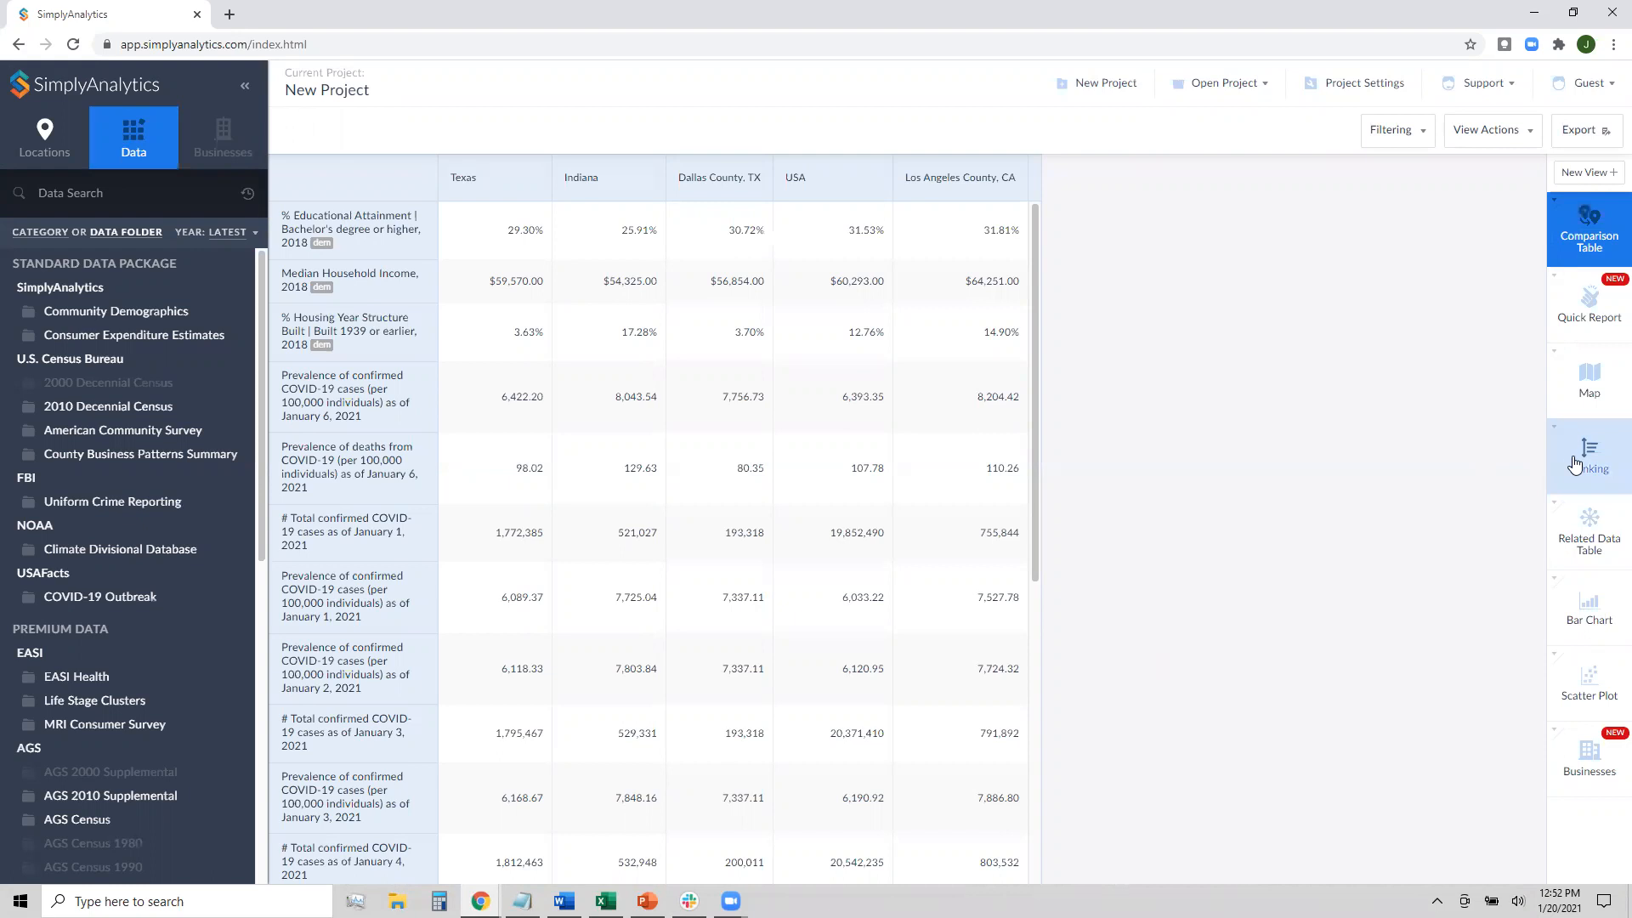
Go through the ranking view to the related data table of 2018 bachelor's degree attainment
click(1573, 461)
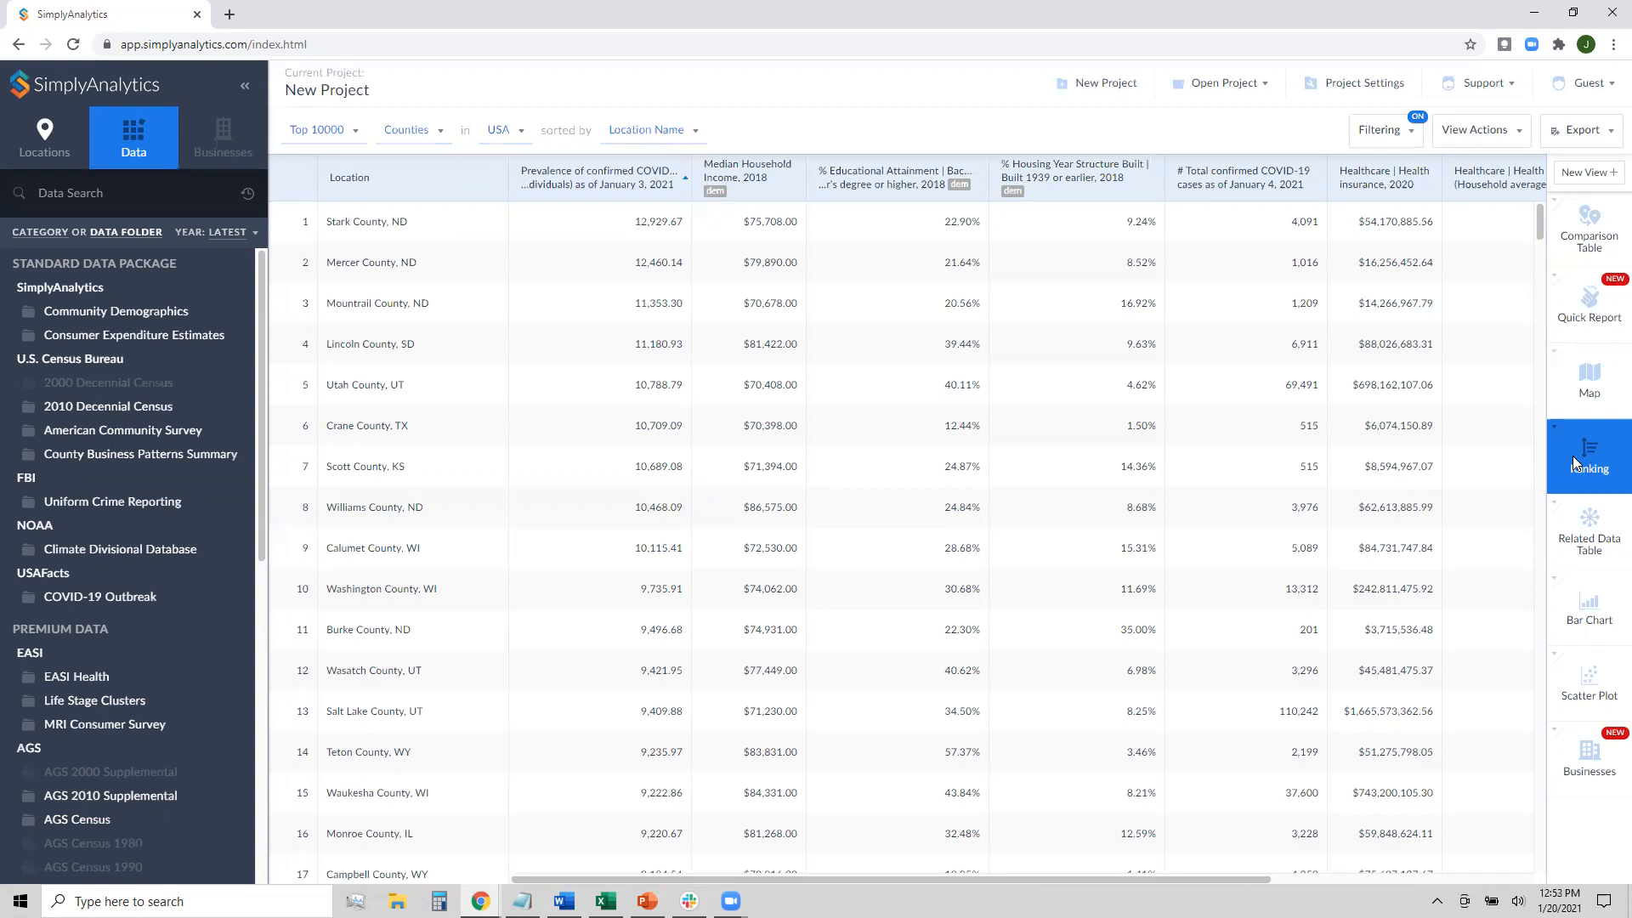
click(1573, 549)
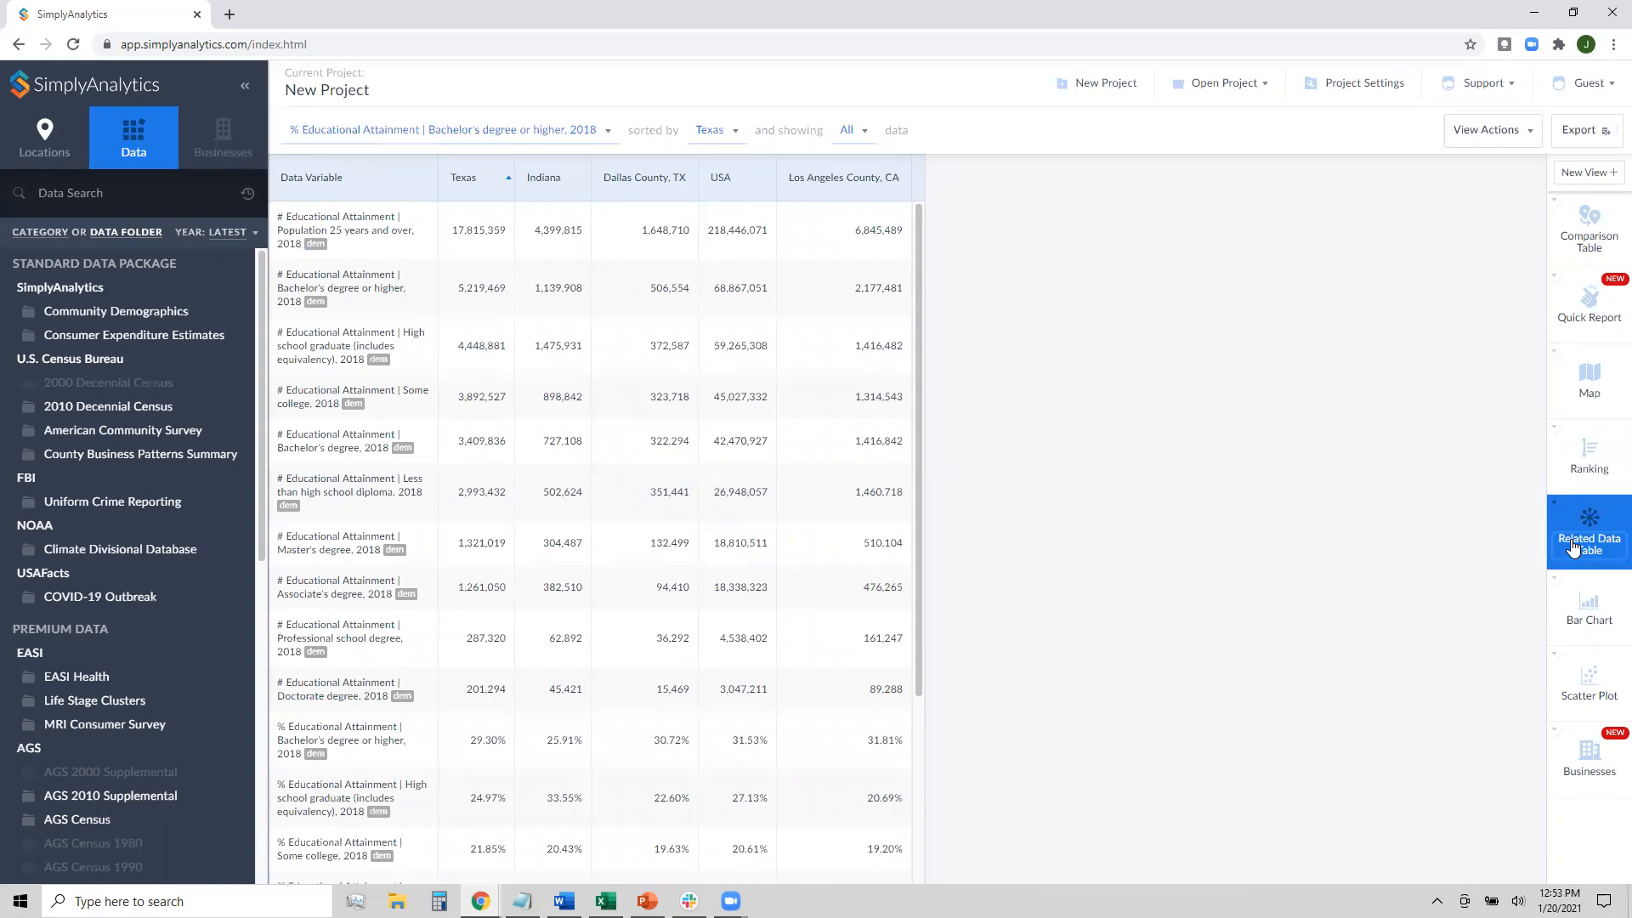
Switch the related data table's variable to housing year structure built
click(574, 130)
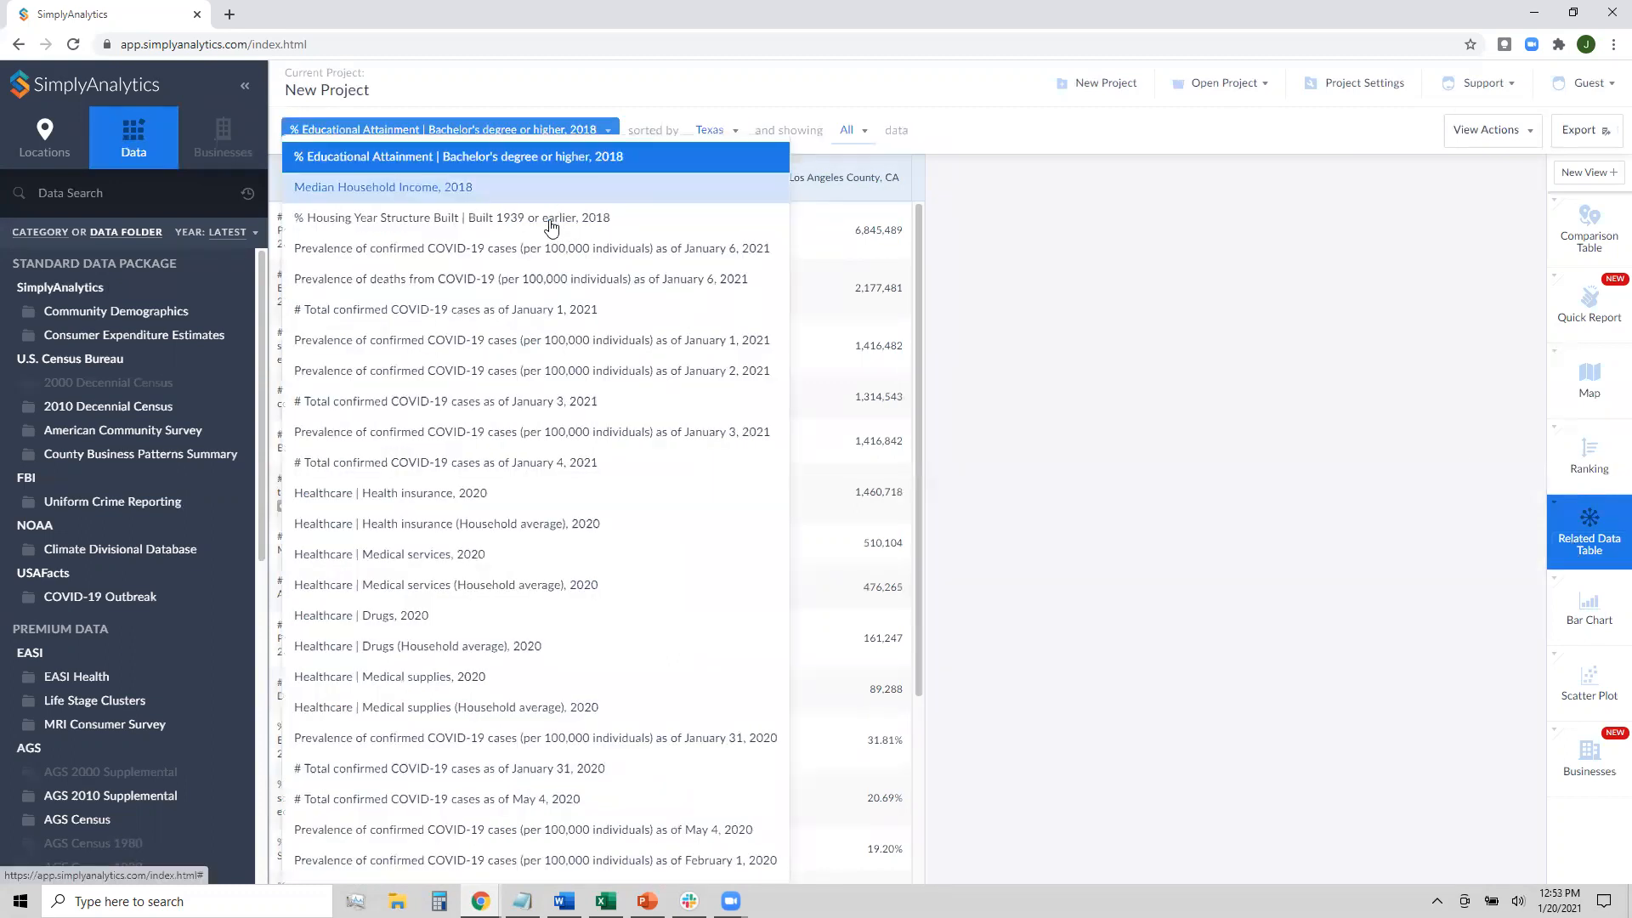
click(551, 223)
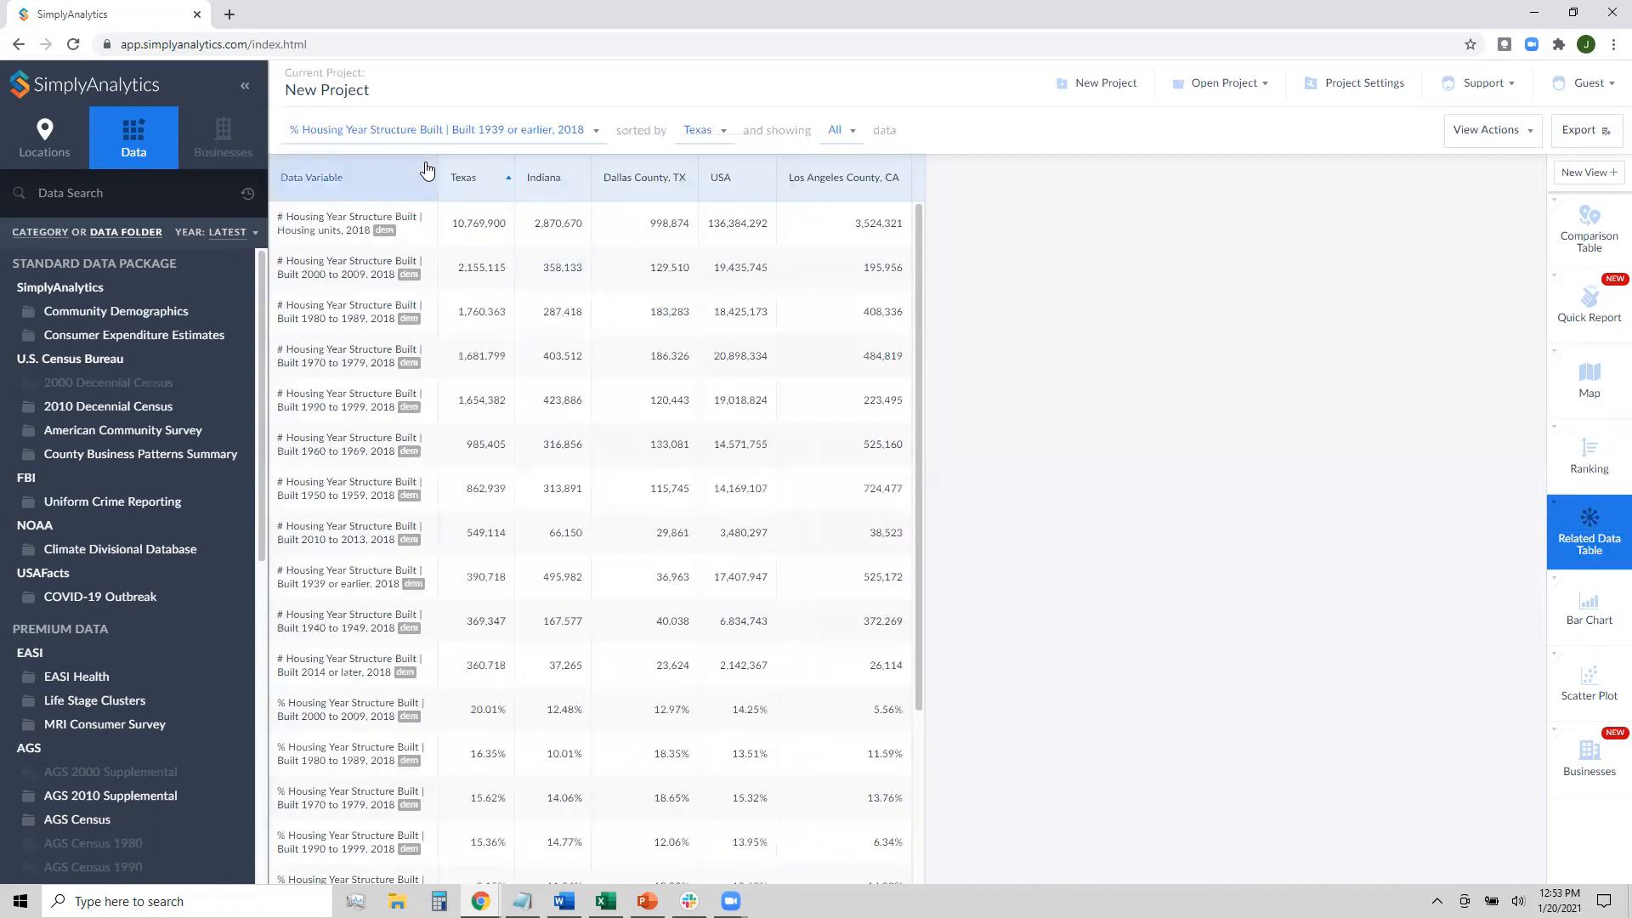
scroll(479, 262, down, 3)
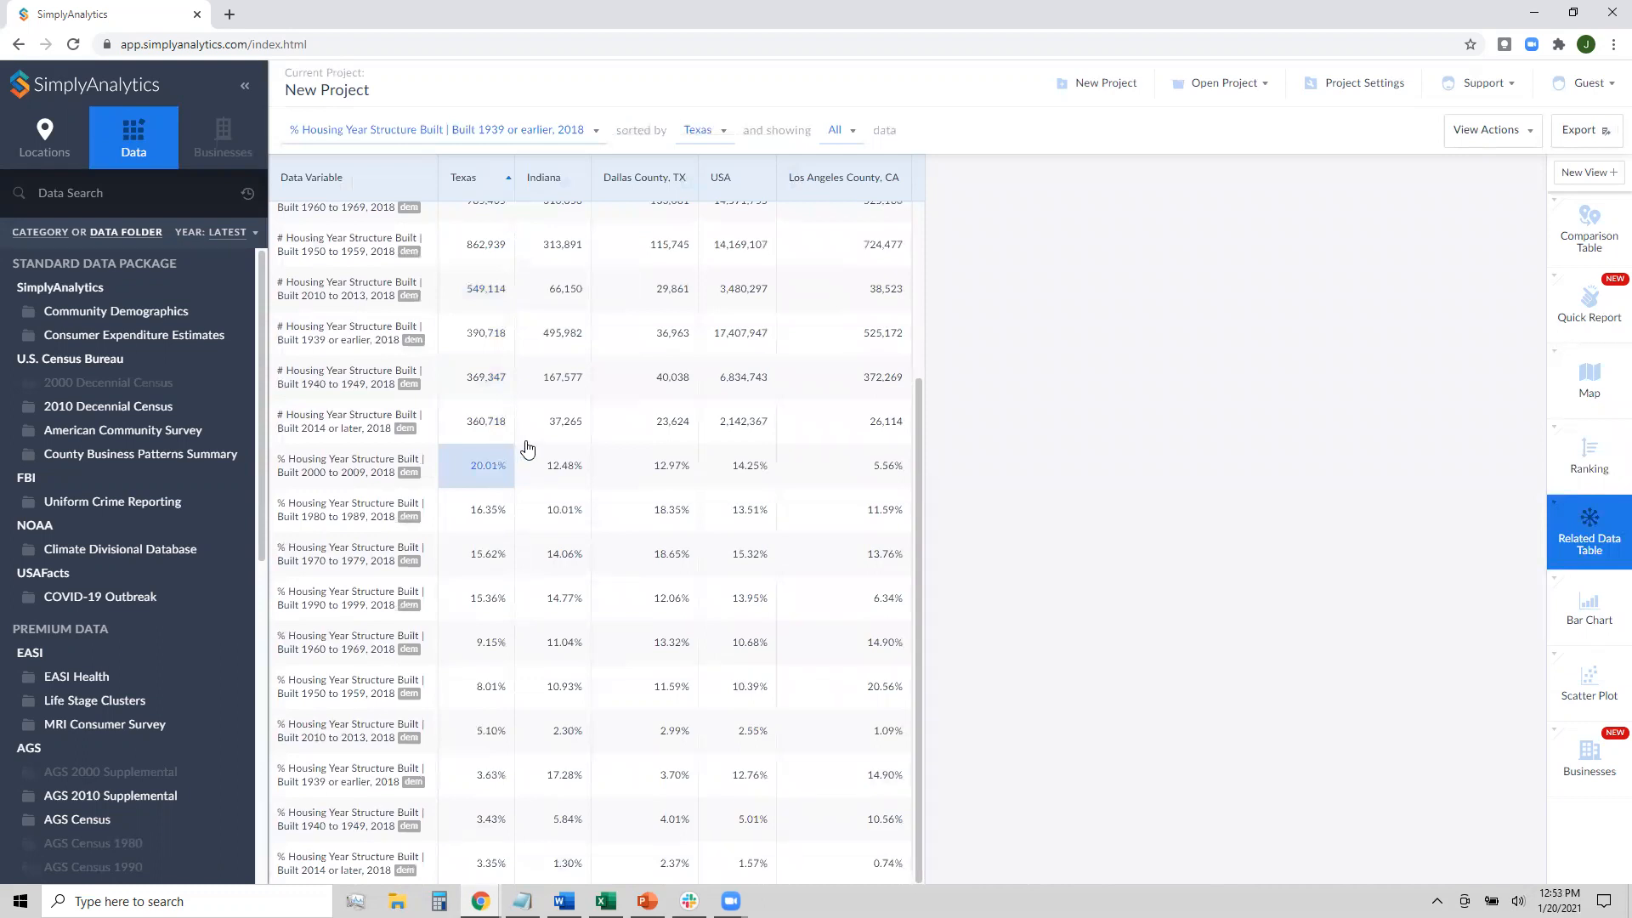
scroll(535, 441, up, 3)
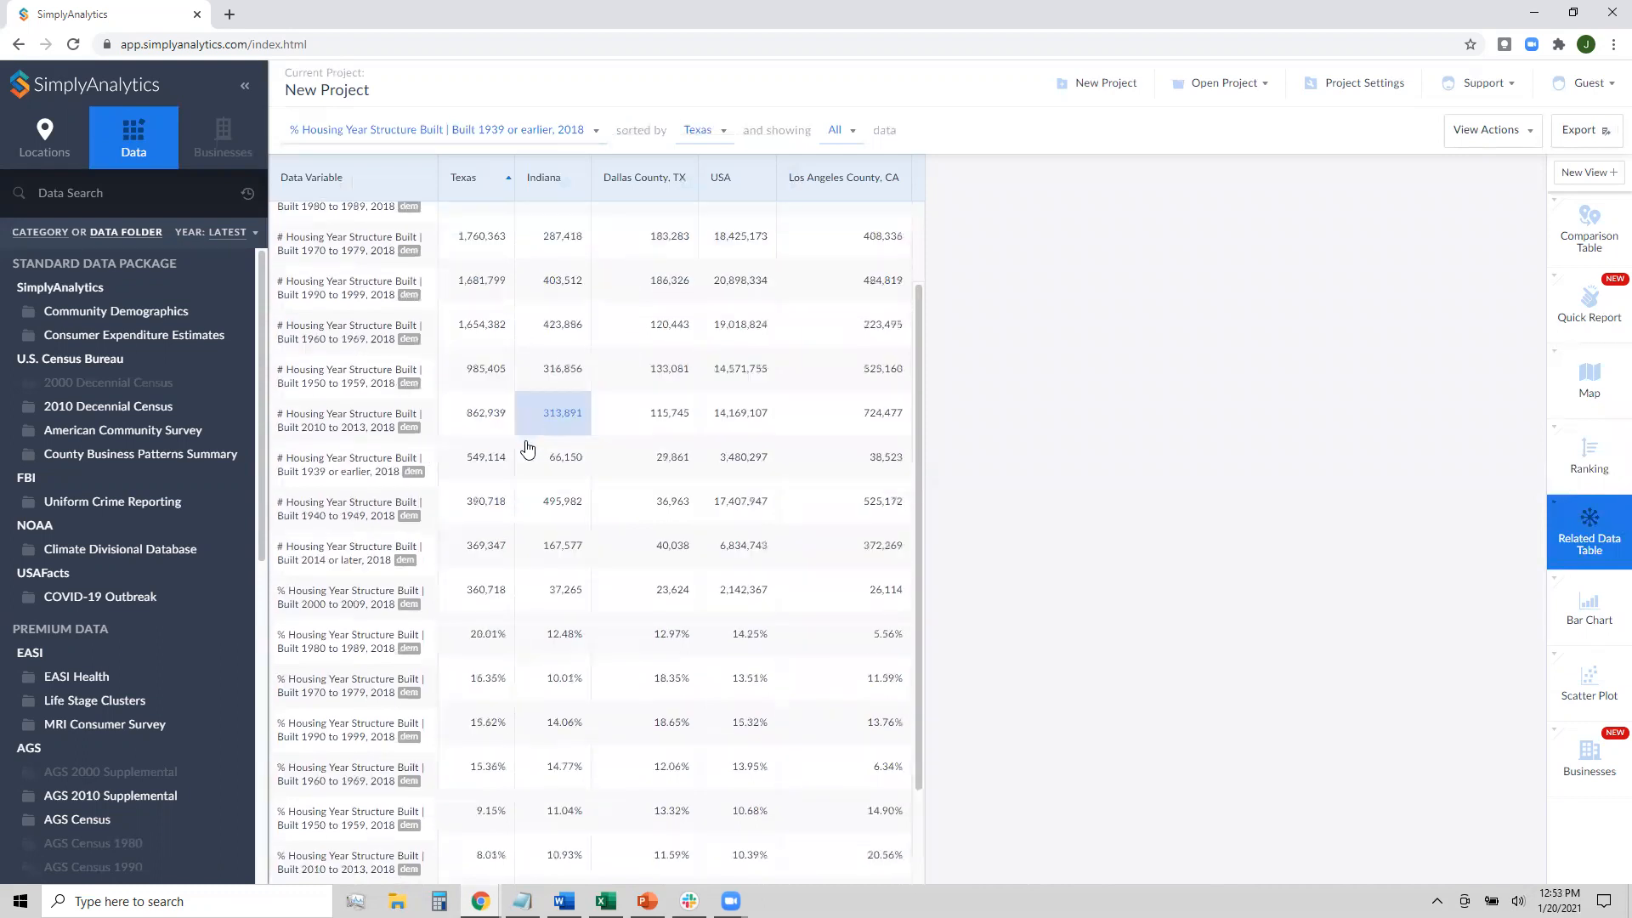
Change the table variable to COVID-19 prevalence January 3, 2021 and display the county scatter plot
click(472, 131)
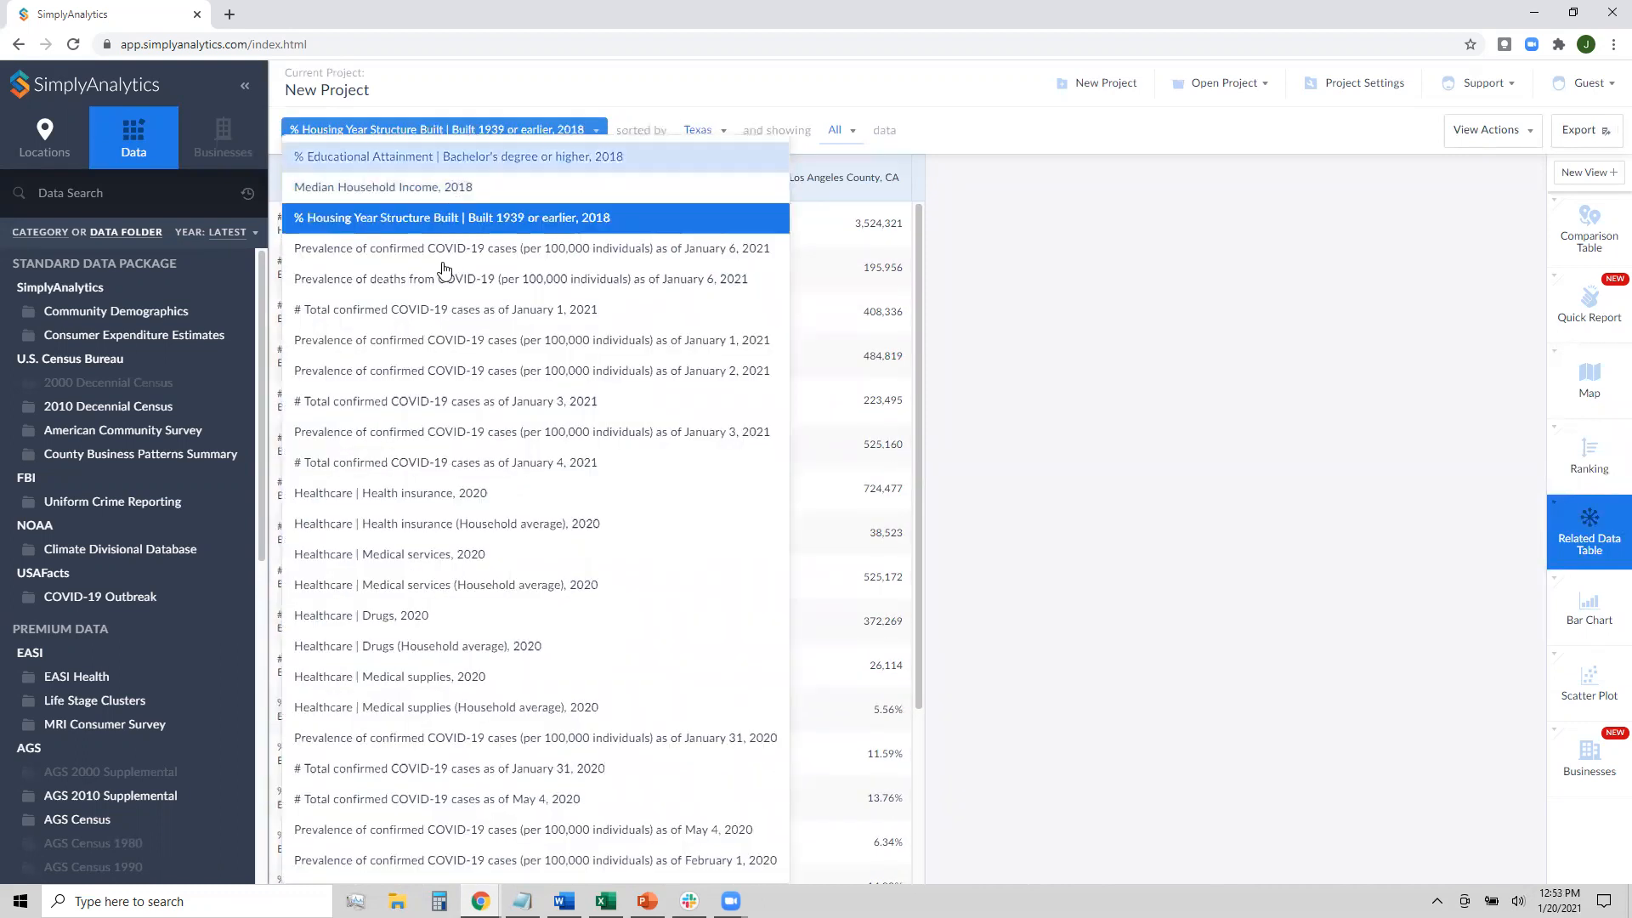
click(486, 433)
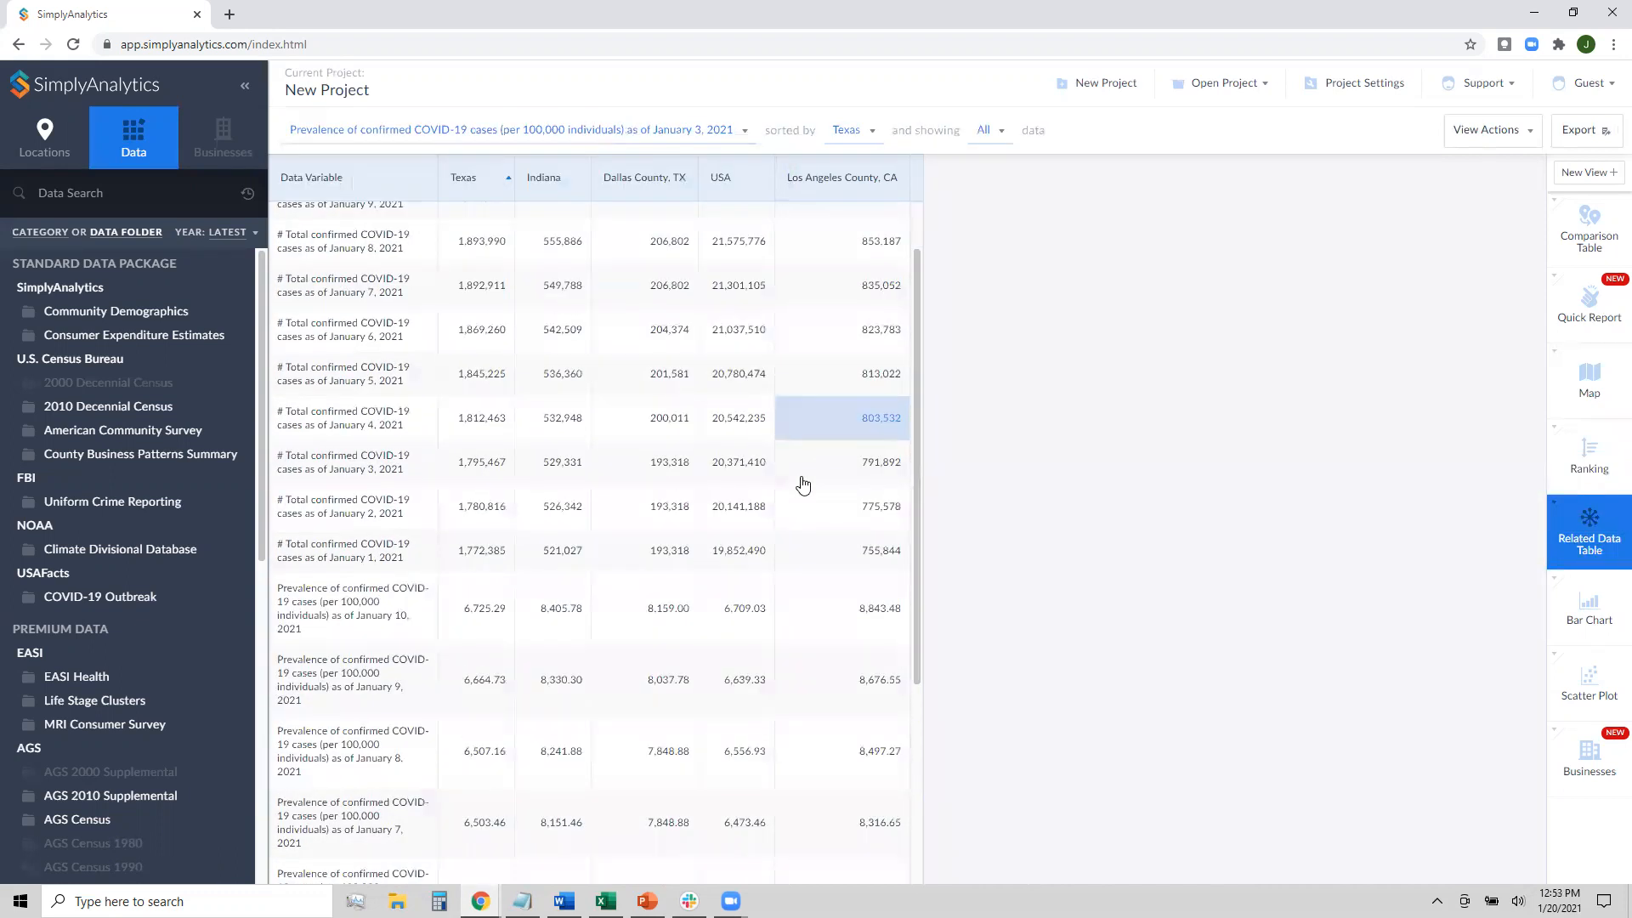
scroll(801, 477, down, 5)
scroll(801, 483, up, 5)
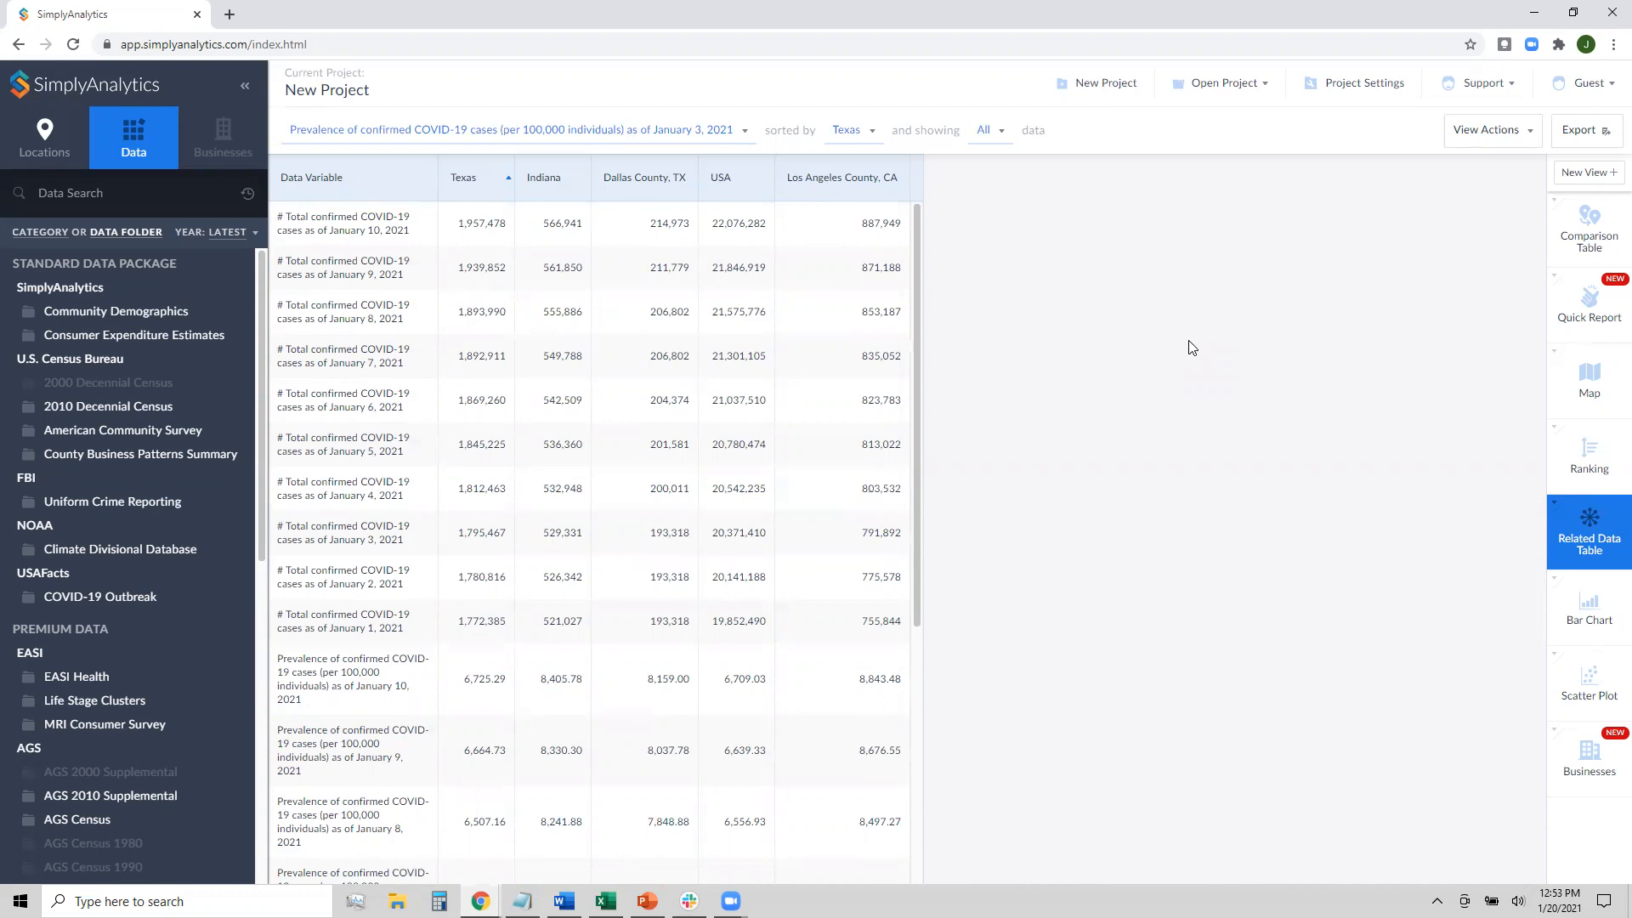
click(1568, 678)
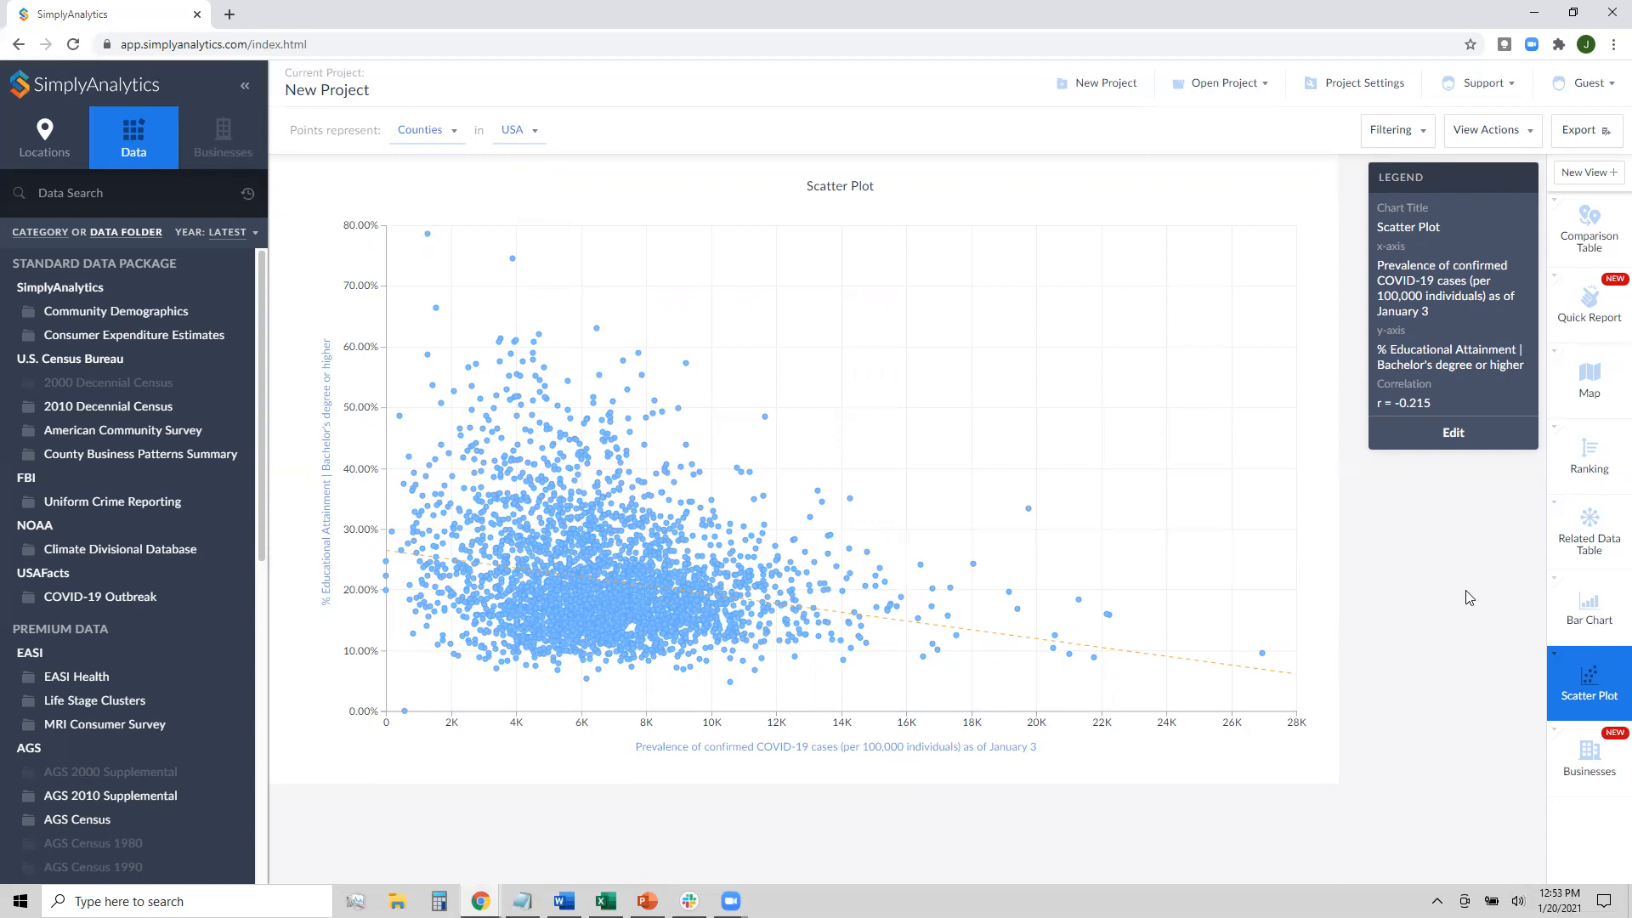
Chart total confirmed COVID-19 cases as of January 4, 2021 as a bar chart
click(1590, 610)
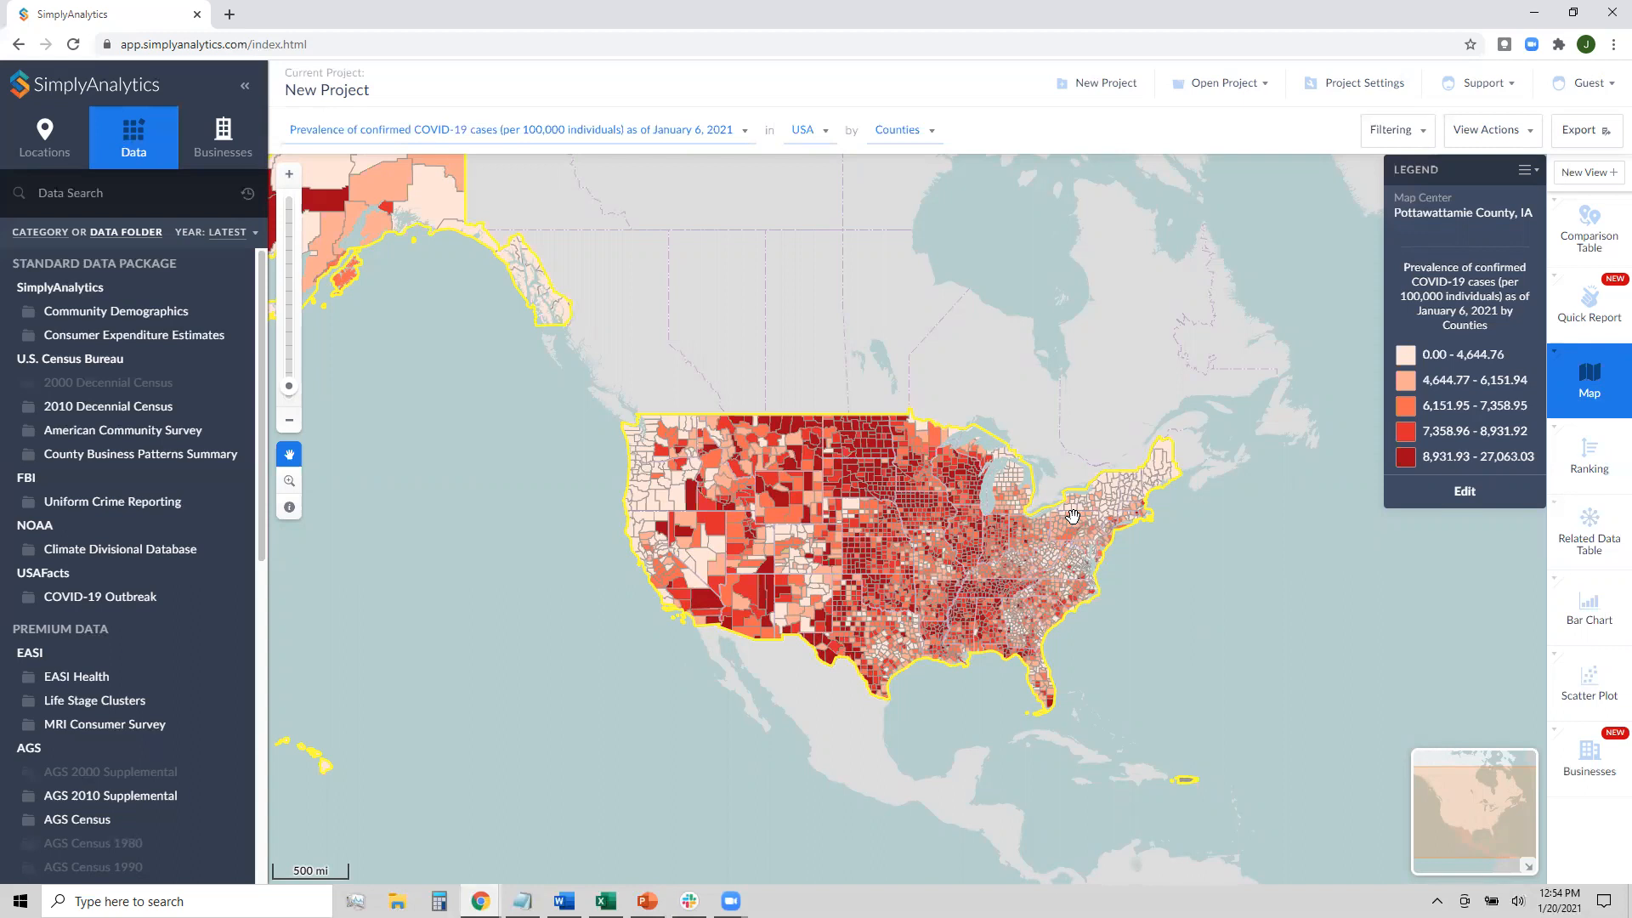
Limit the map to Texas and re-add the recent NAICS 622110 hospital search as a layer
click(821, 132)
click(848, 220)
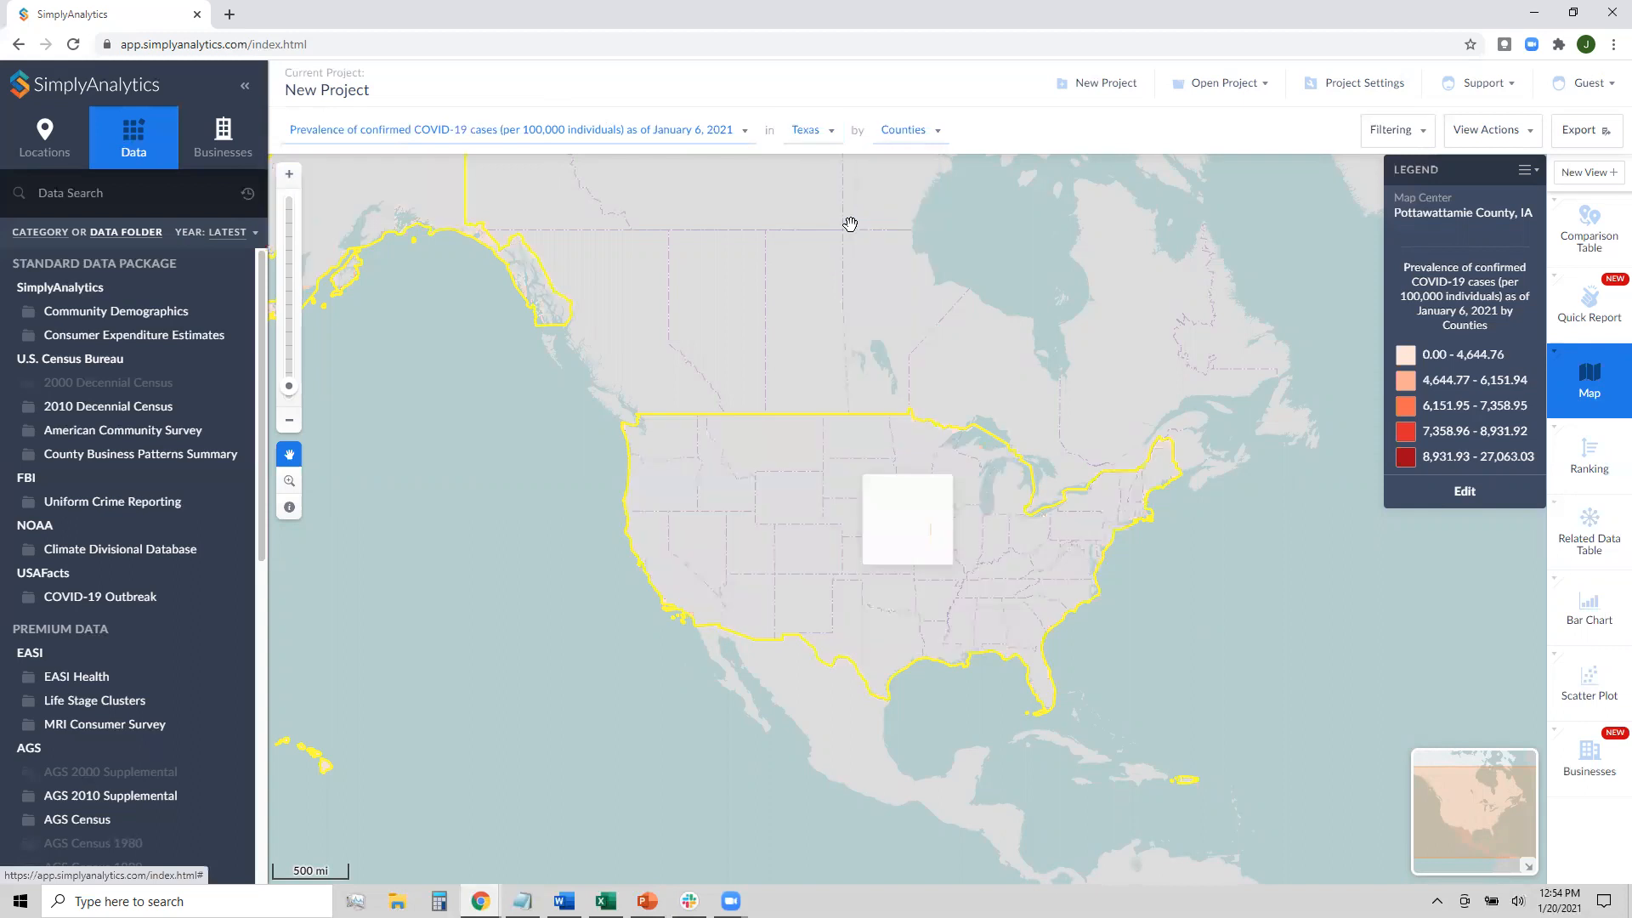
click(245, 155)
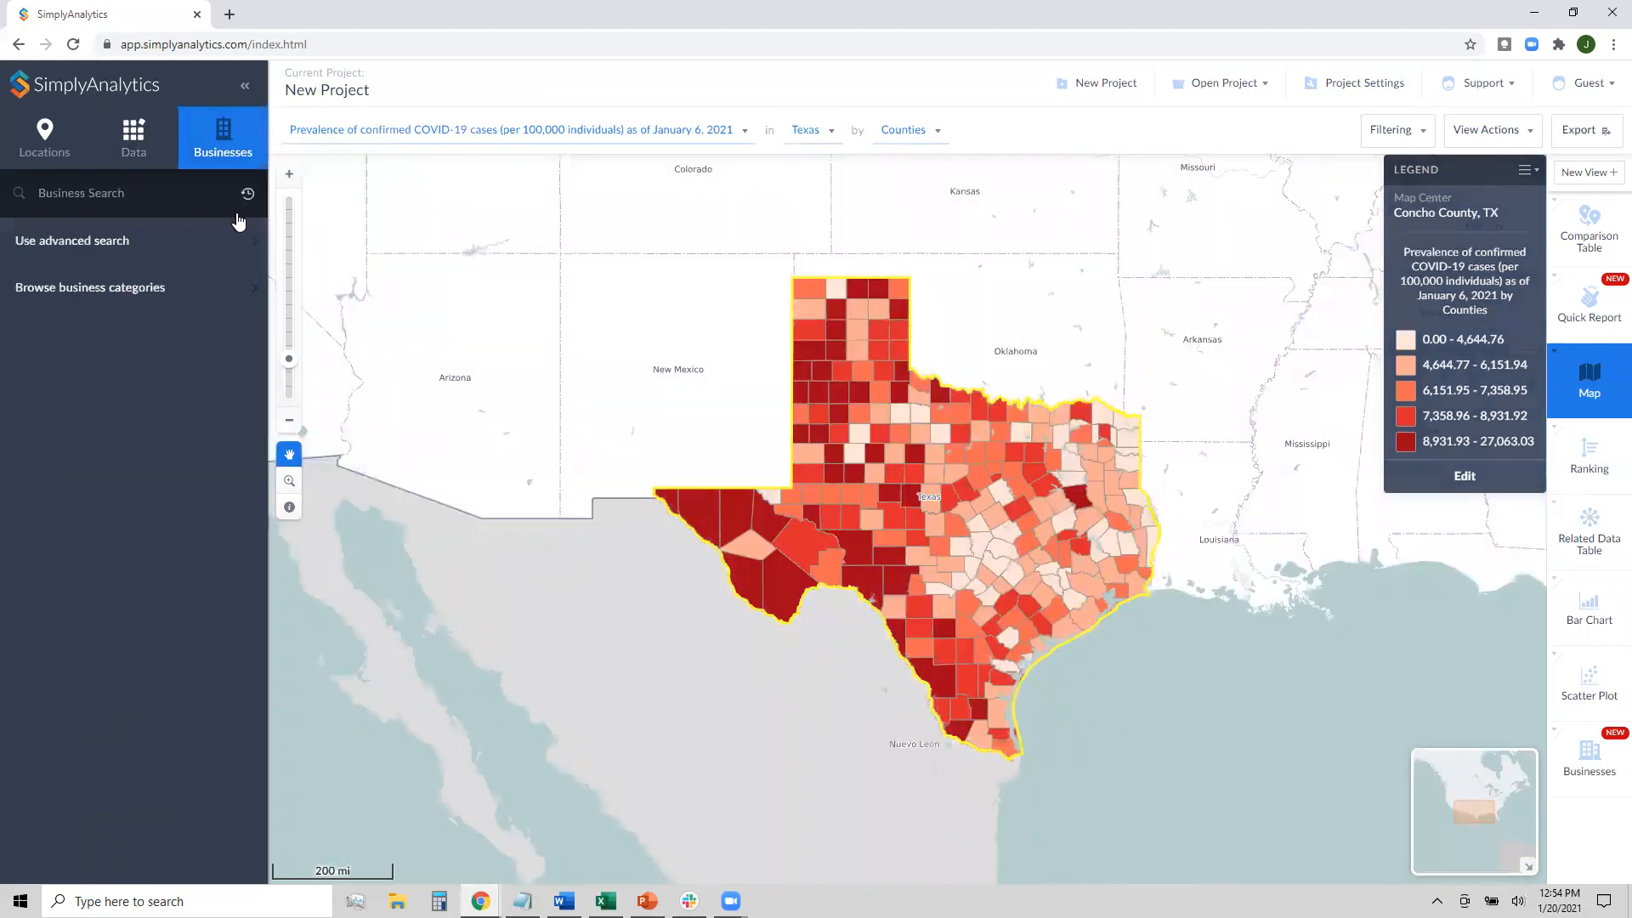
click(248, 194)
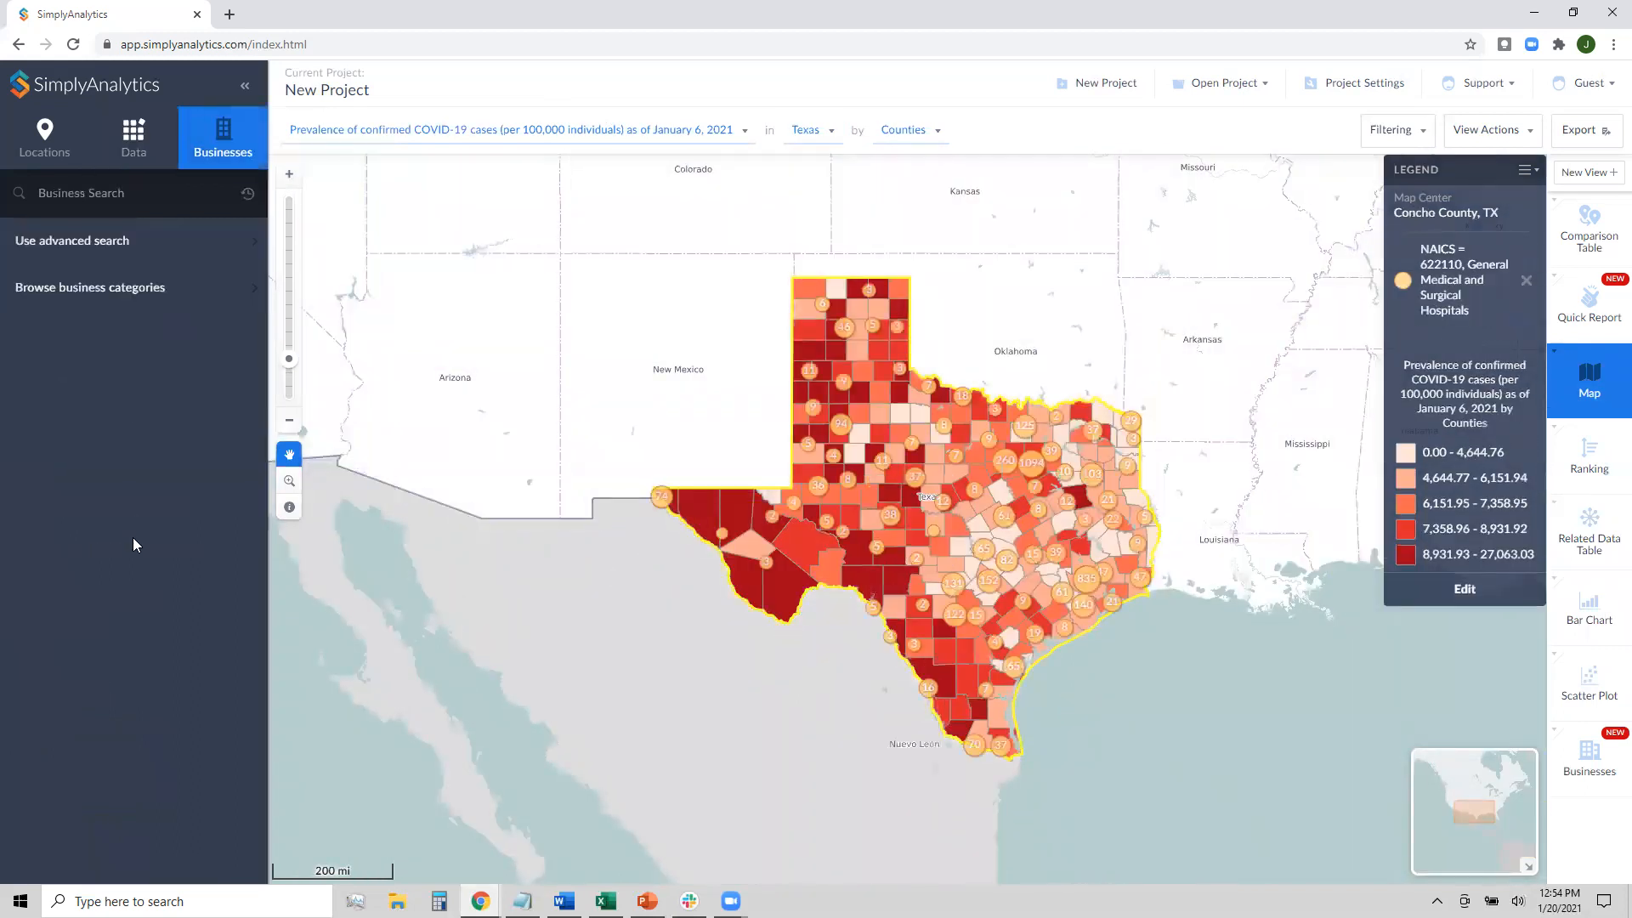